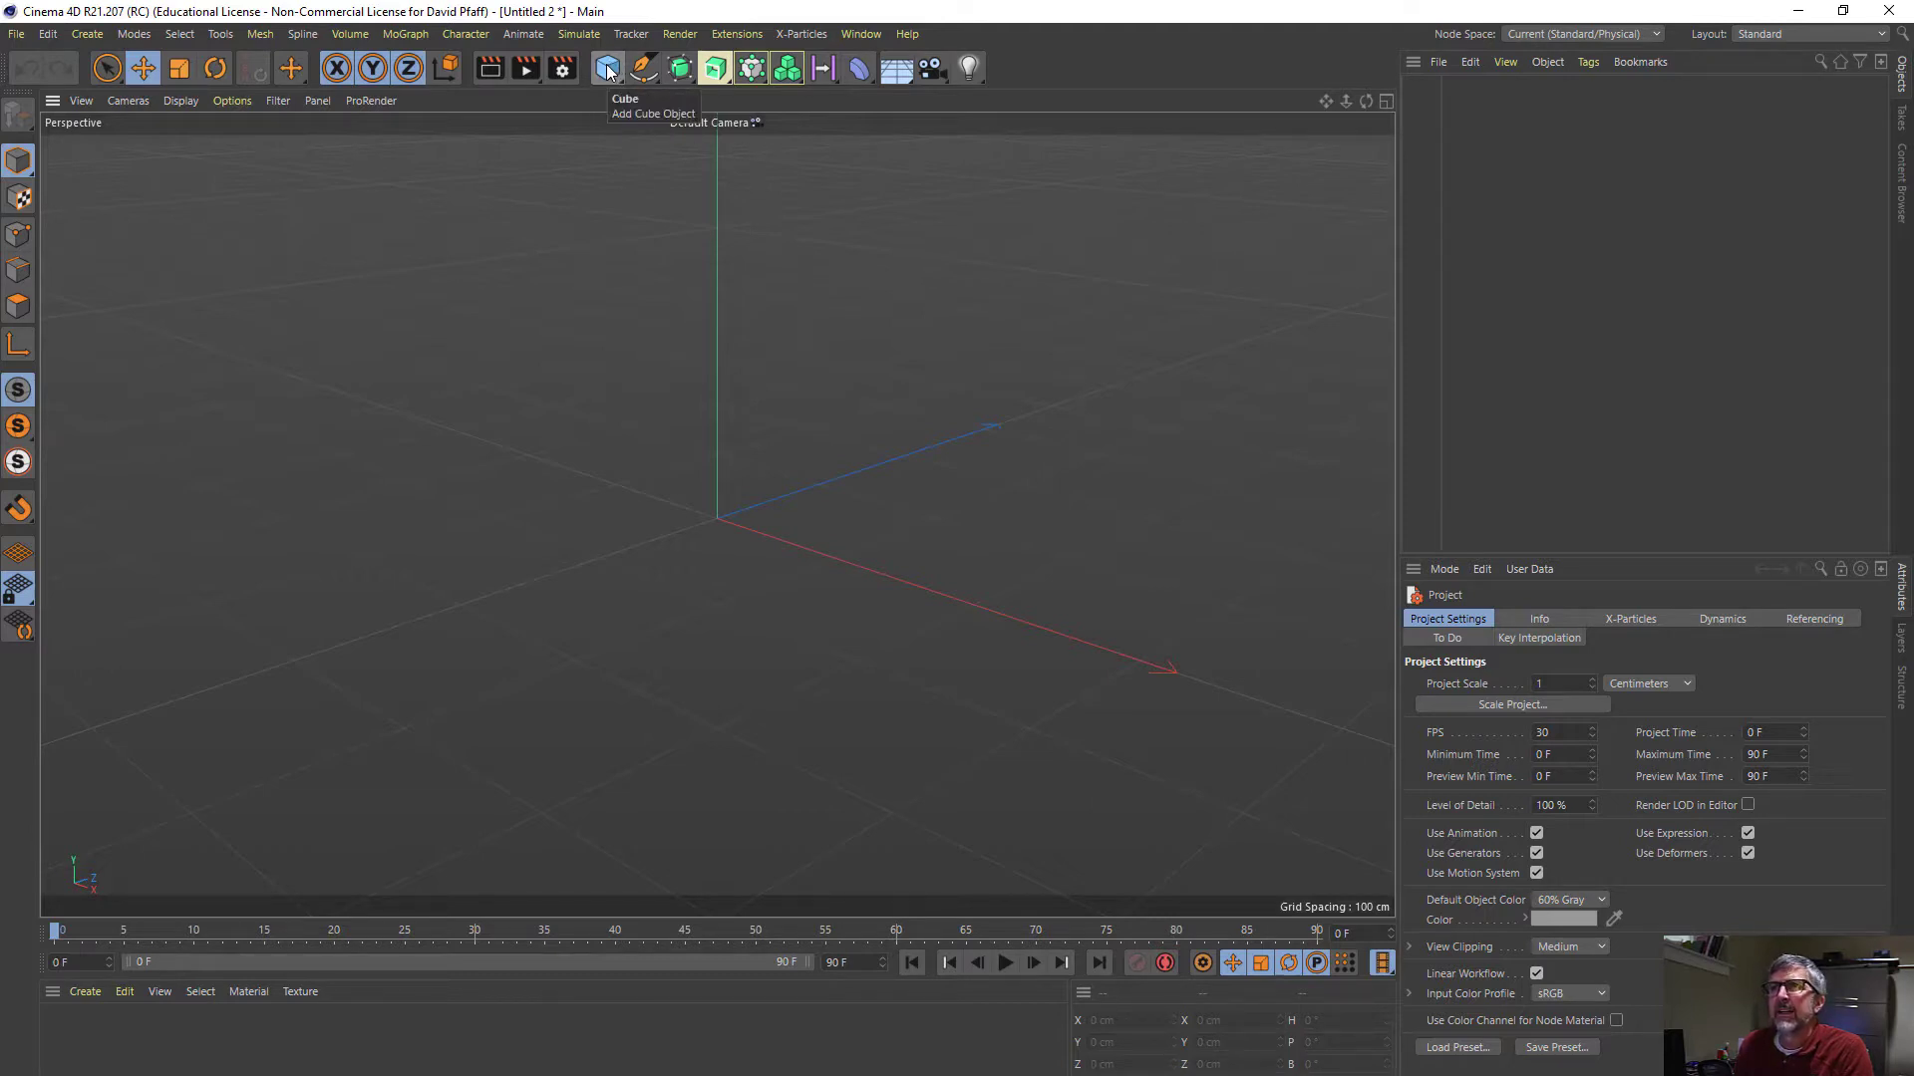
- Add a plane primitive and rotate it to a 90° pitch so it stands upright
{"action": "left_click", "coordinate": [607, 68]}
{"action": "left_click", "coordinate": [772, 139]}
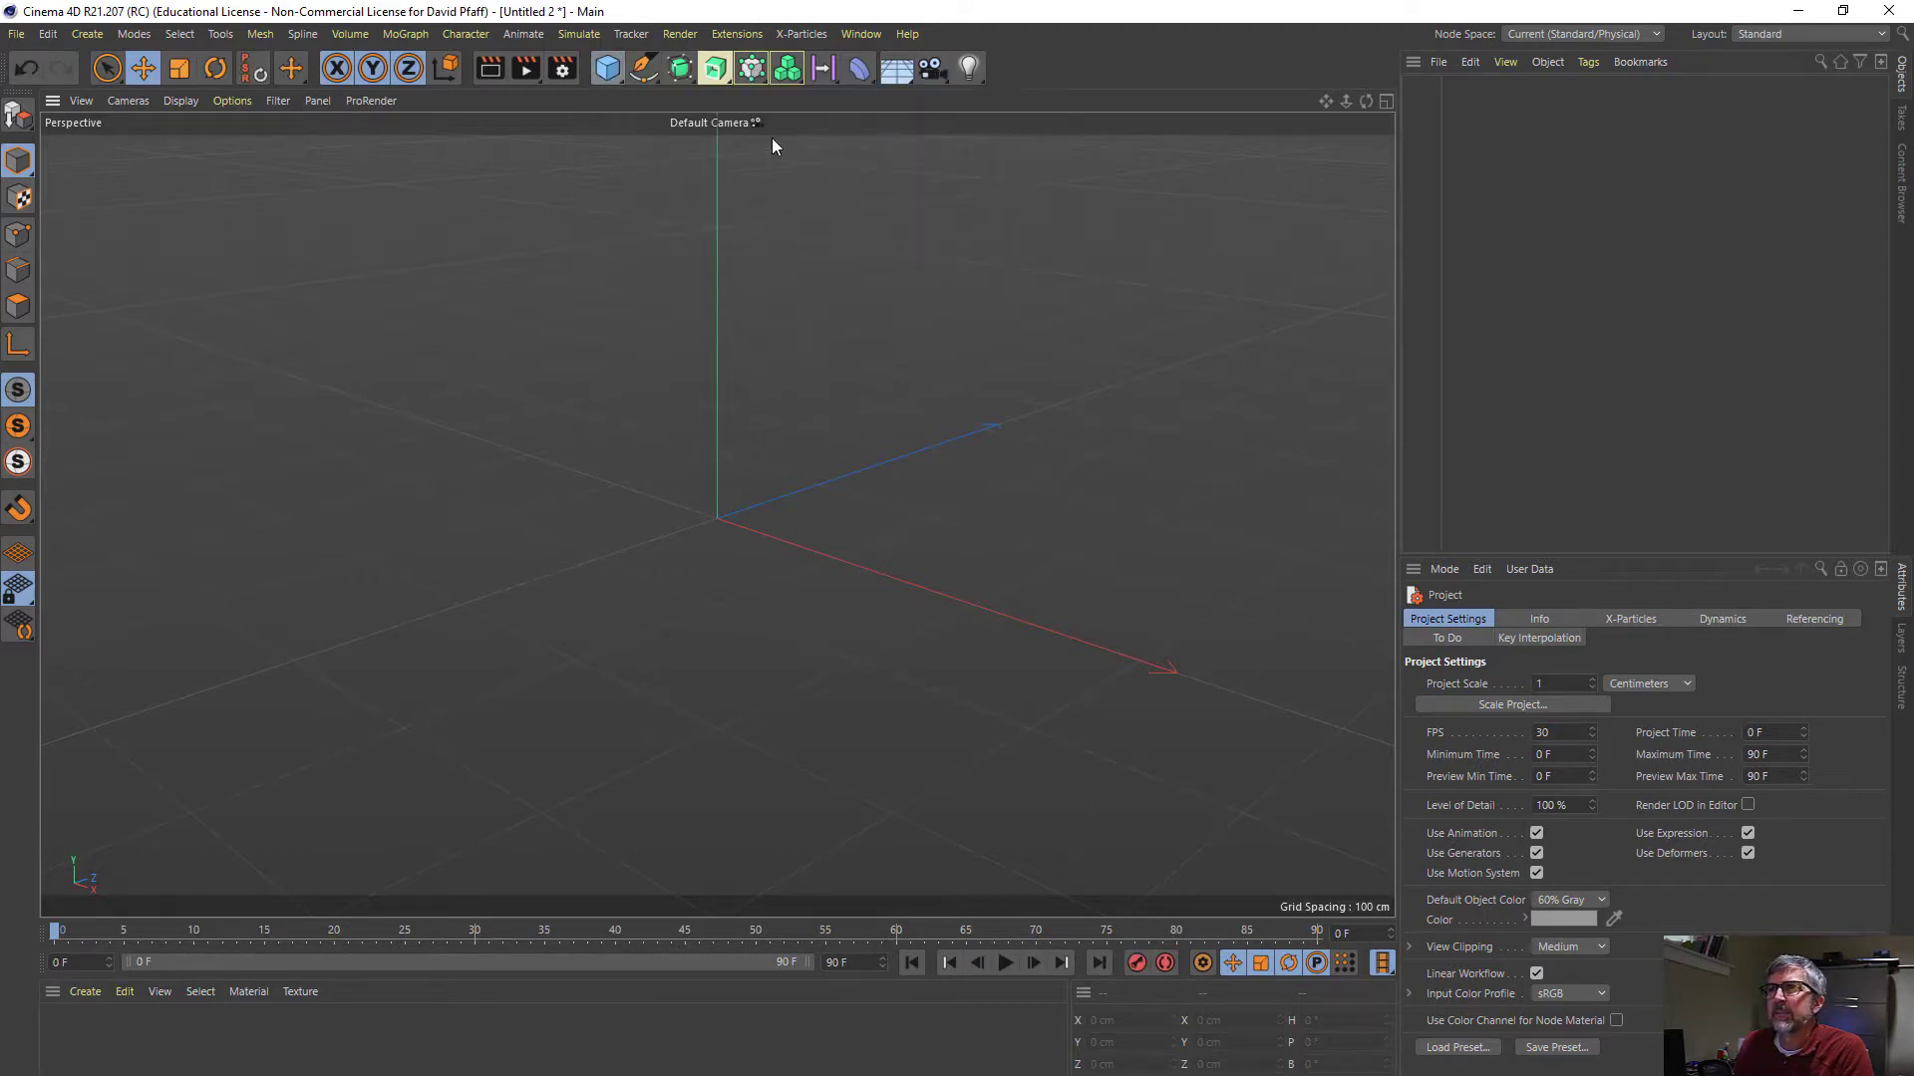
{"action": "key", "text": "r"}
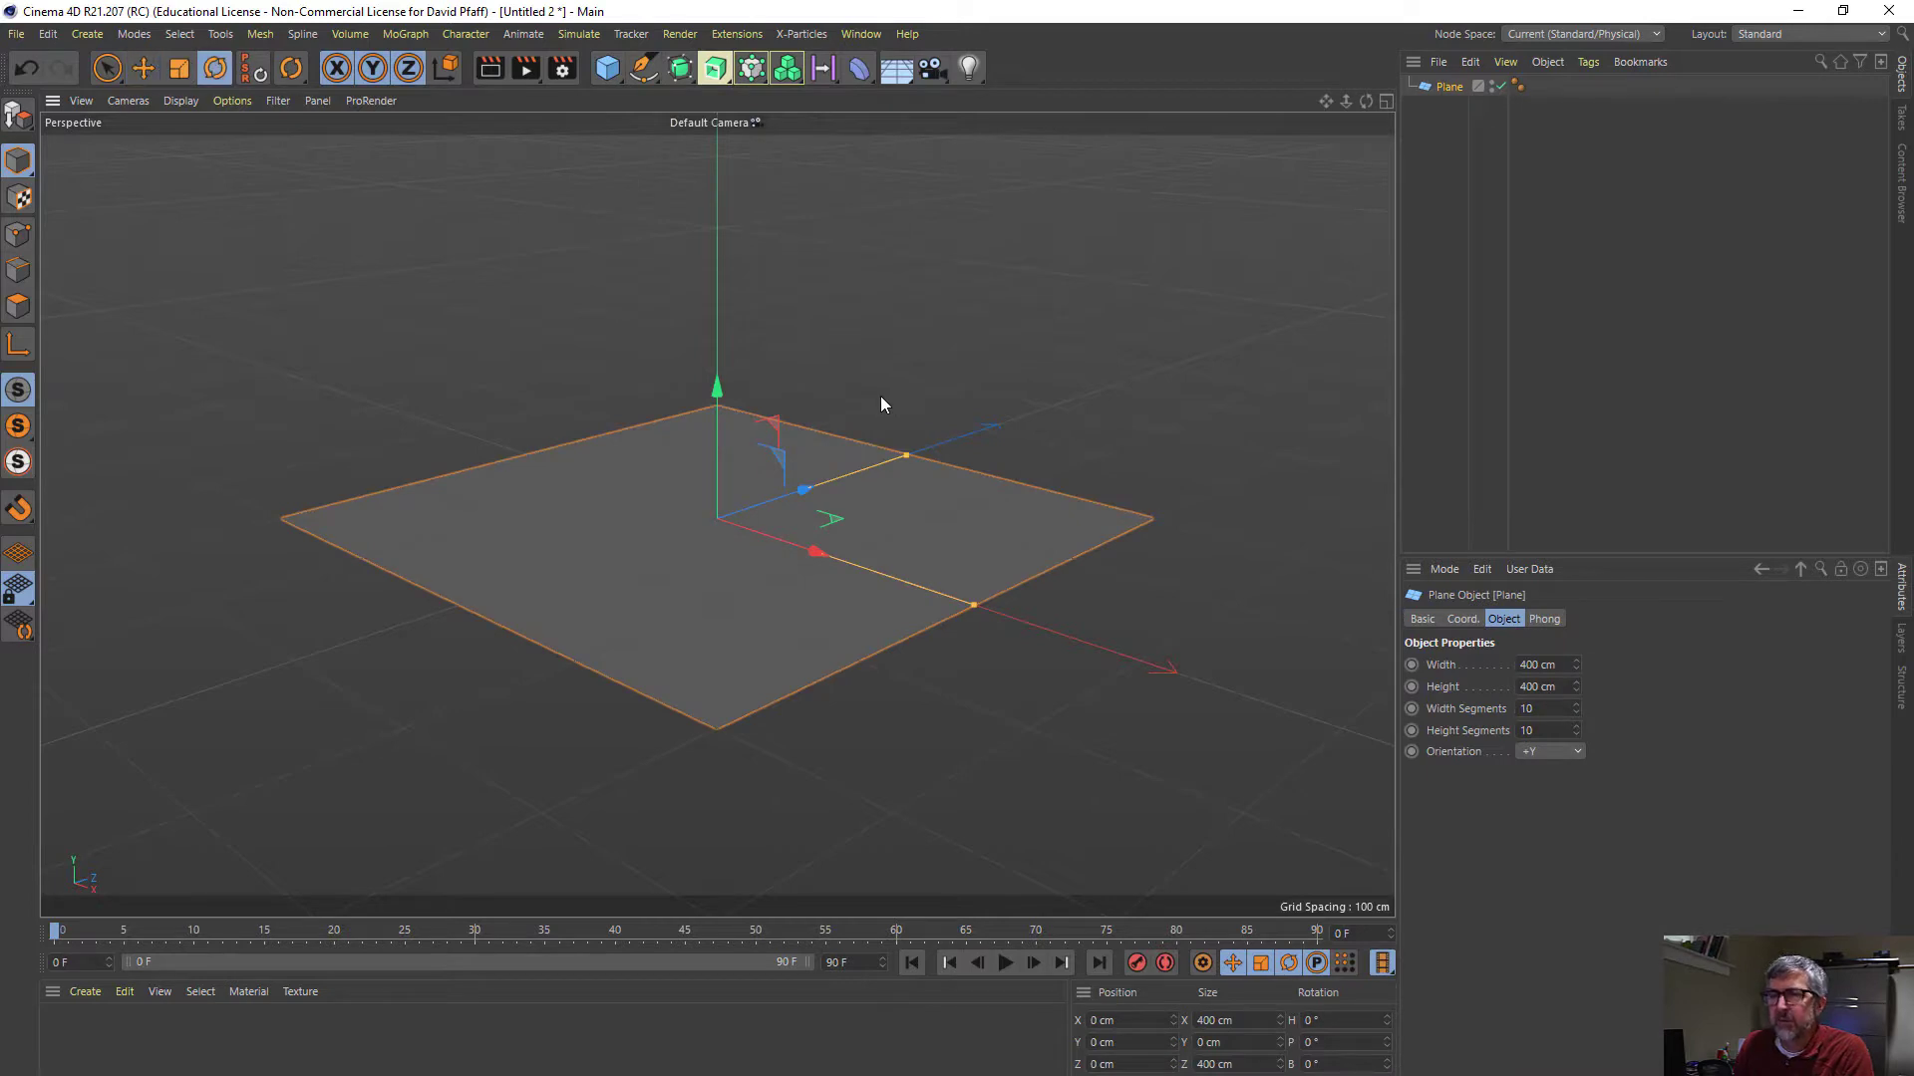
{"action": "left_click_drag", "start_coordinate": [689, 456], "coordinate": [660, 574]}
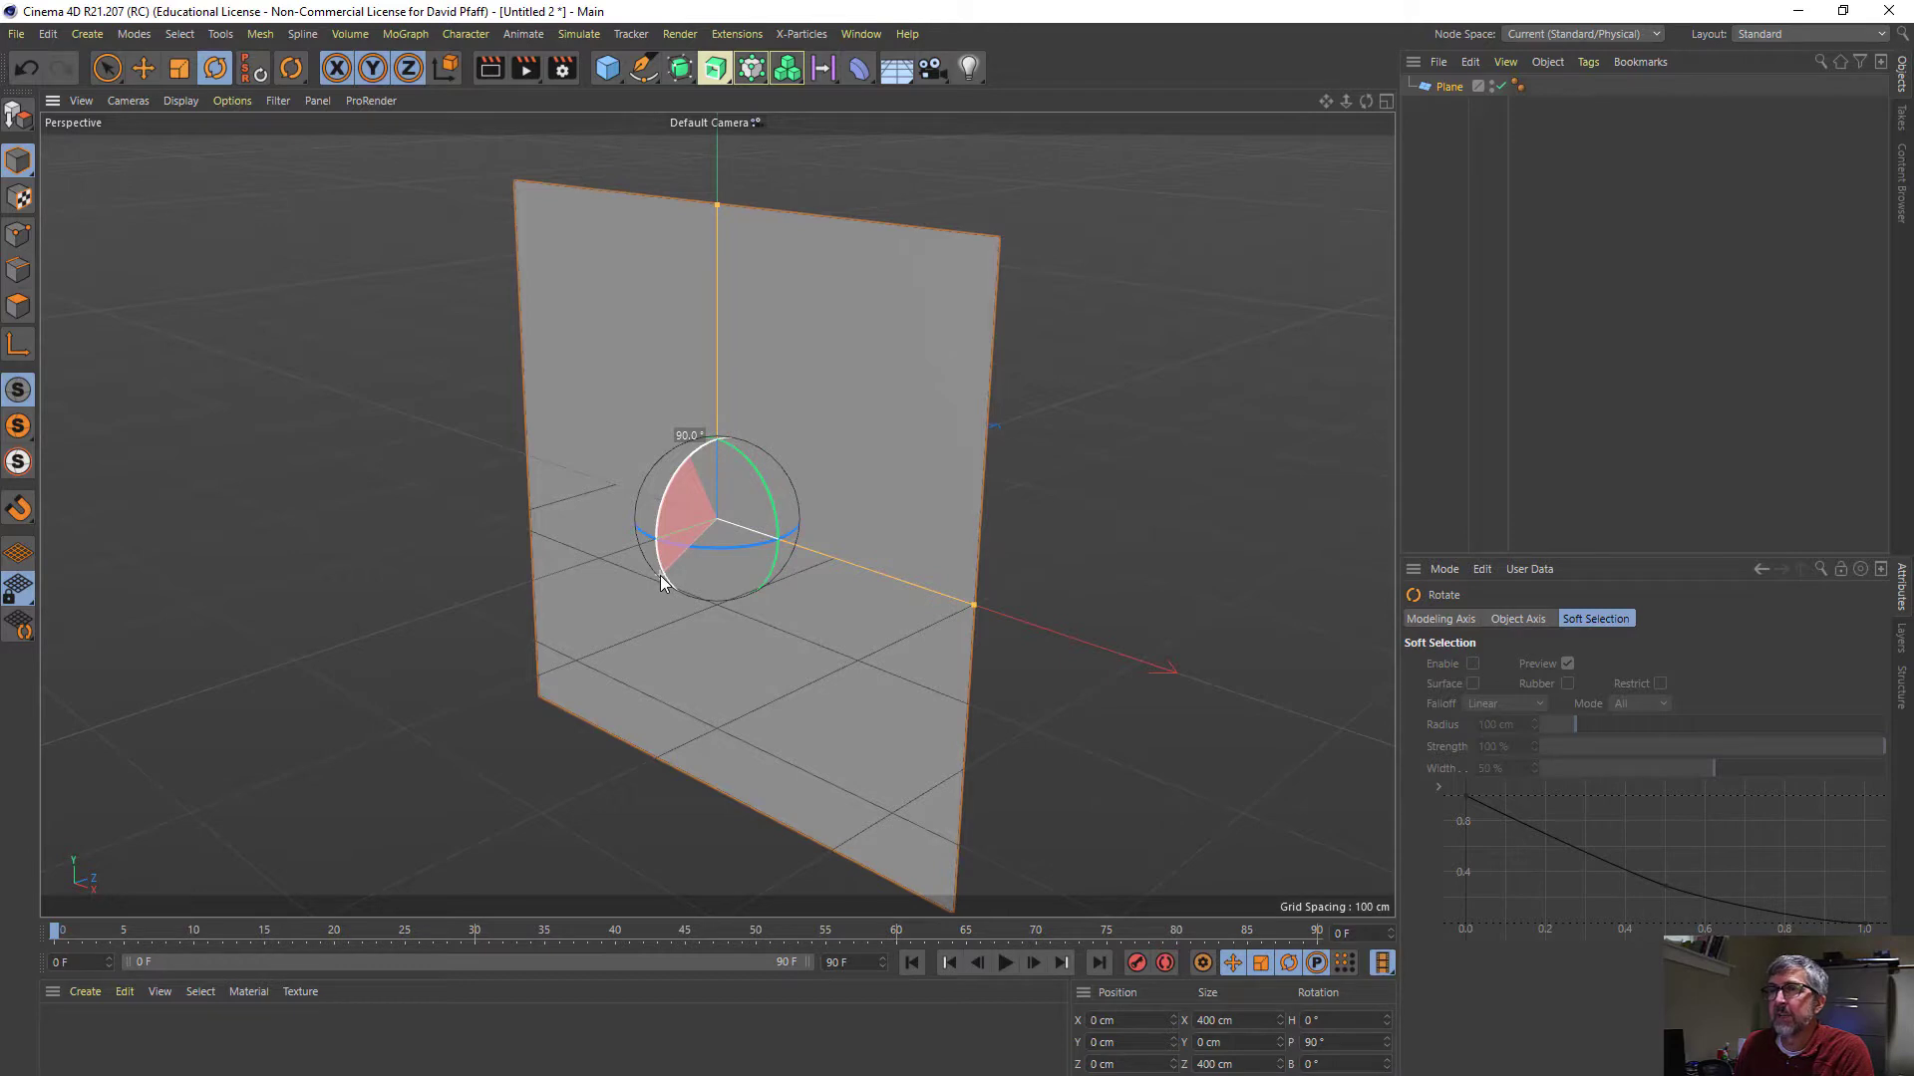
{"action": "left_click_drag", "start_coordinate": [660, 576], "coordinate": [660, 576]}
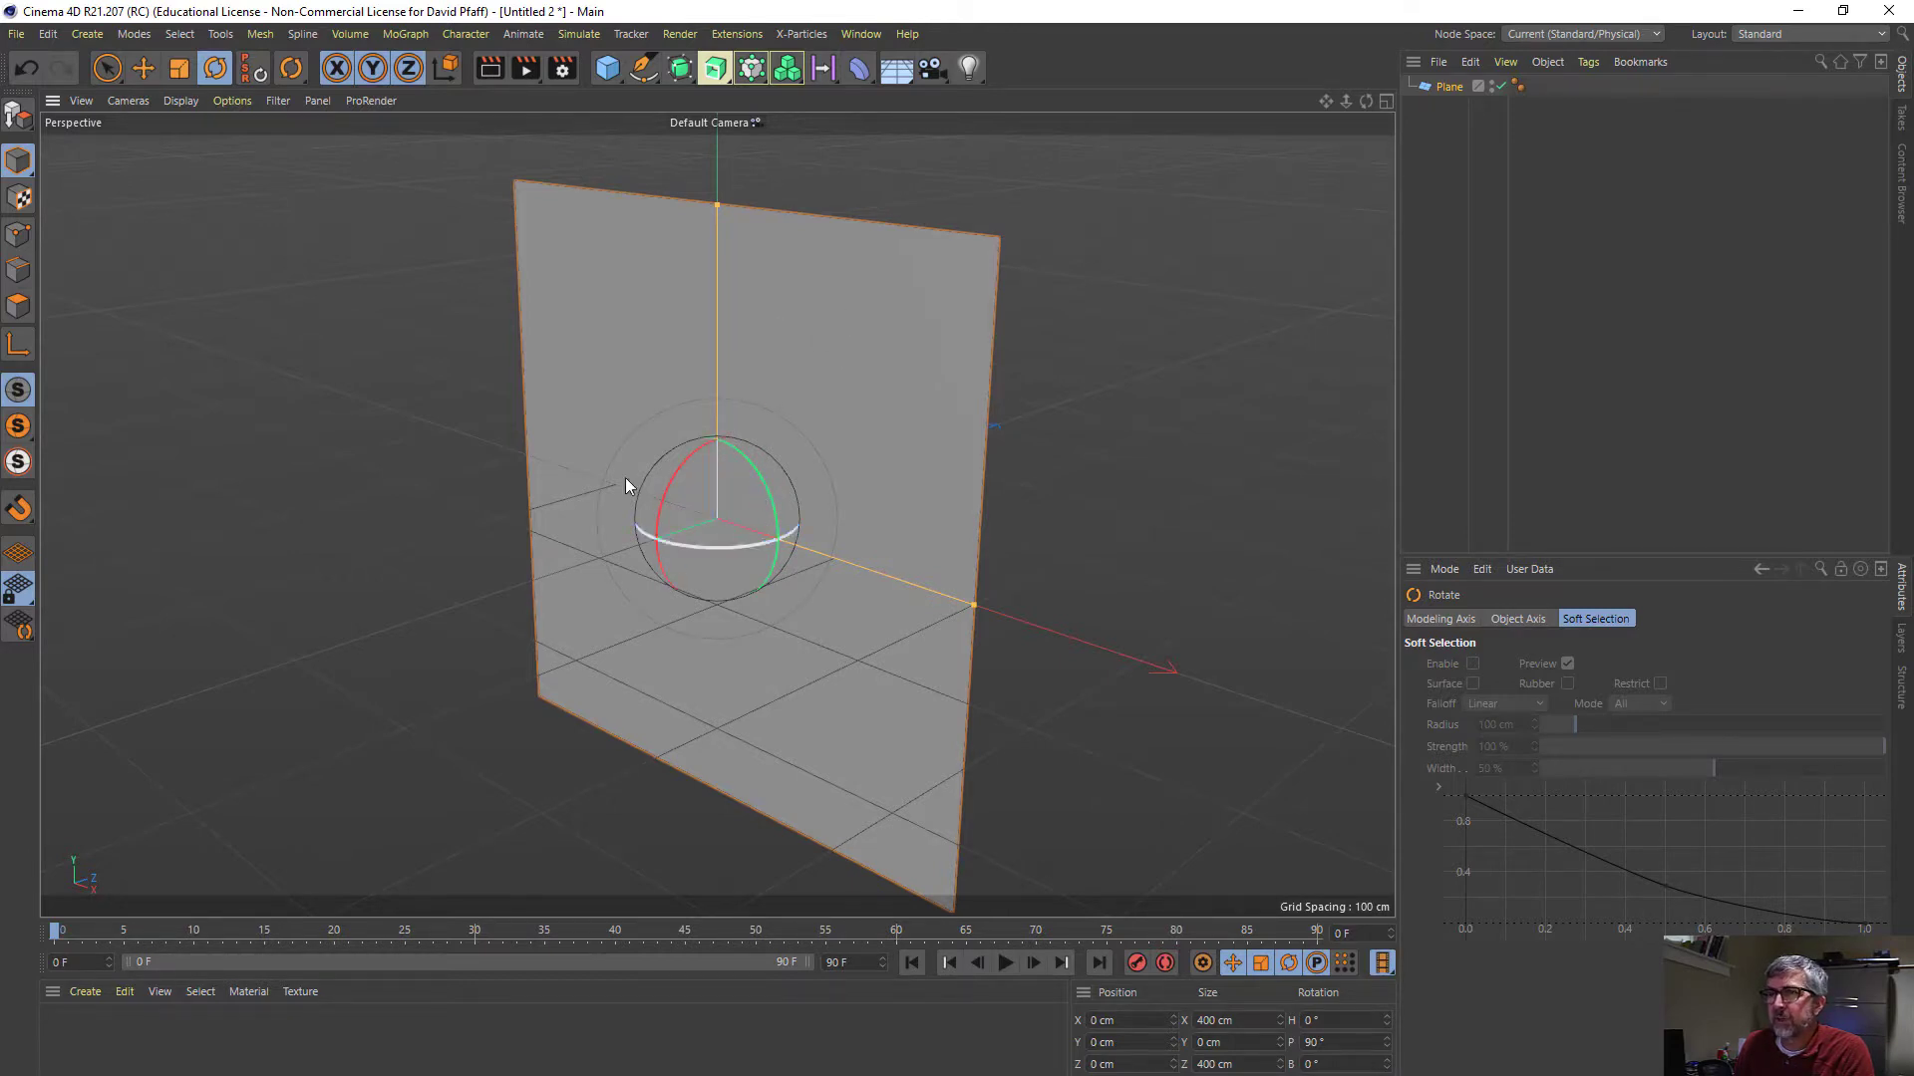
- Create a material with spleen1.jpg as its color texture, without copying the image to the project, and apply it to the plane
{"action": "double_click", "coordinate": [116, 1057]}
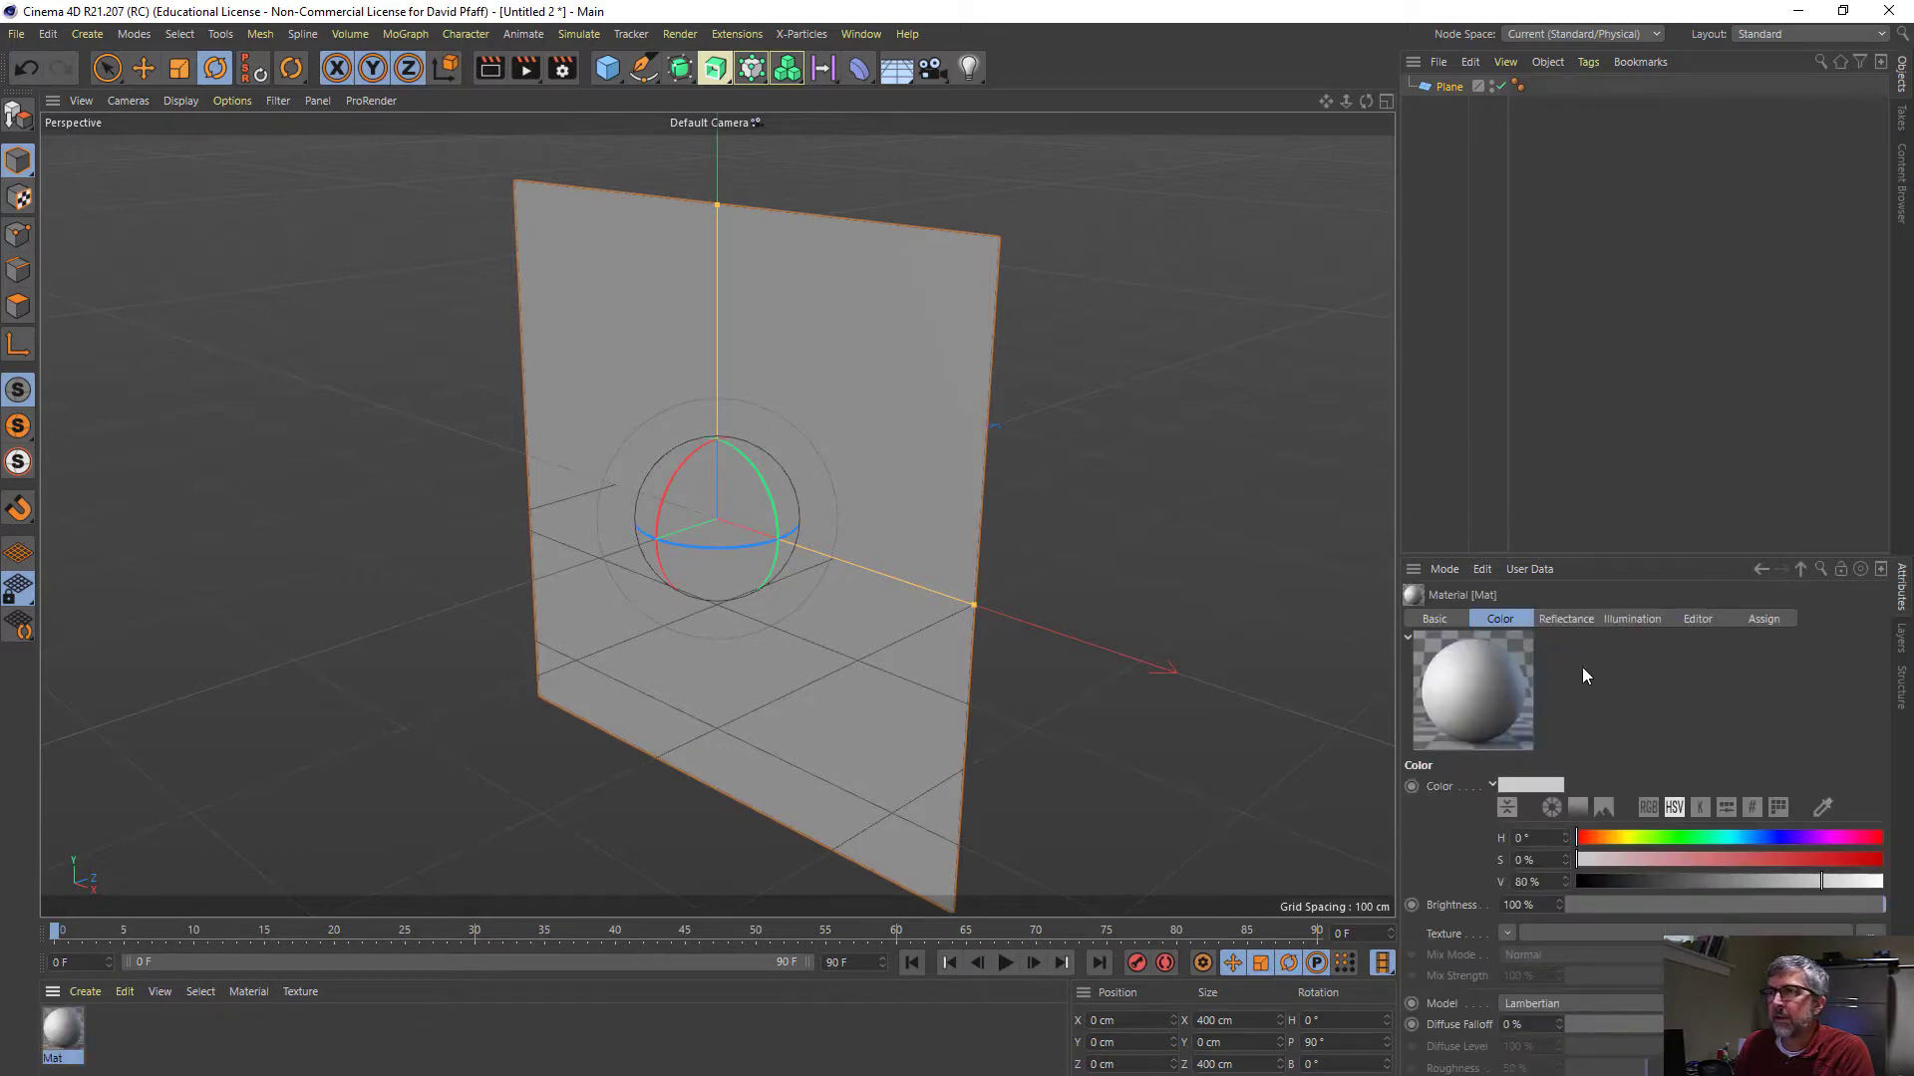
{"action": "left_click", "coordinate": [1506, 932]}
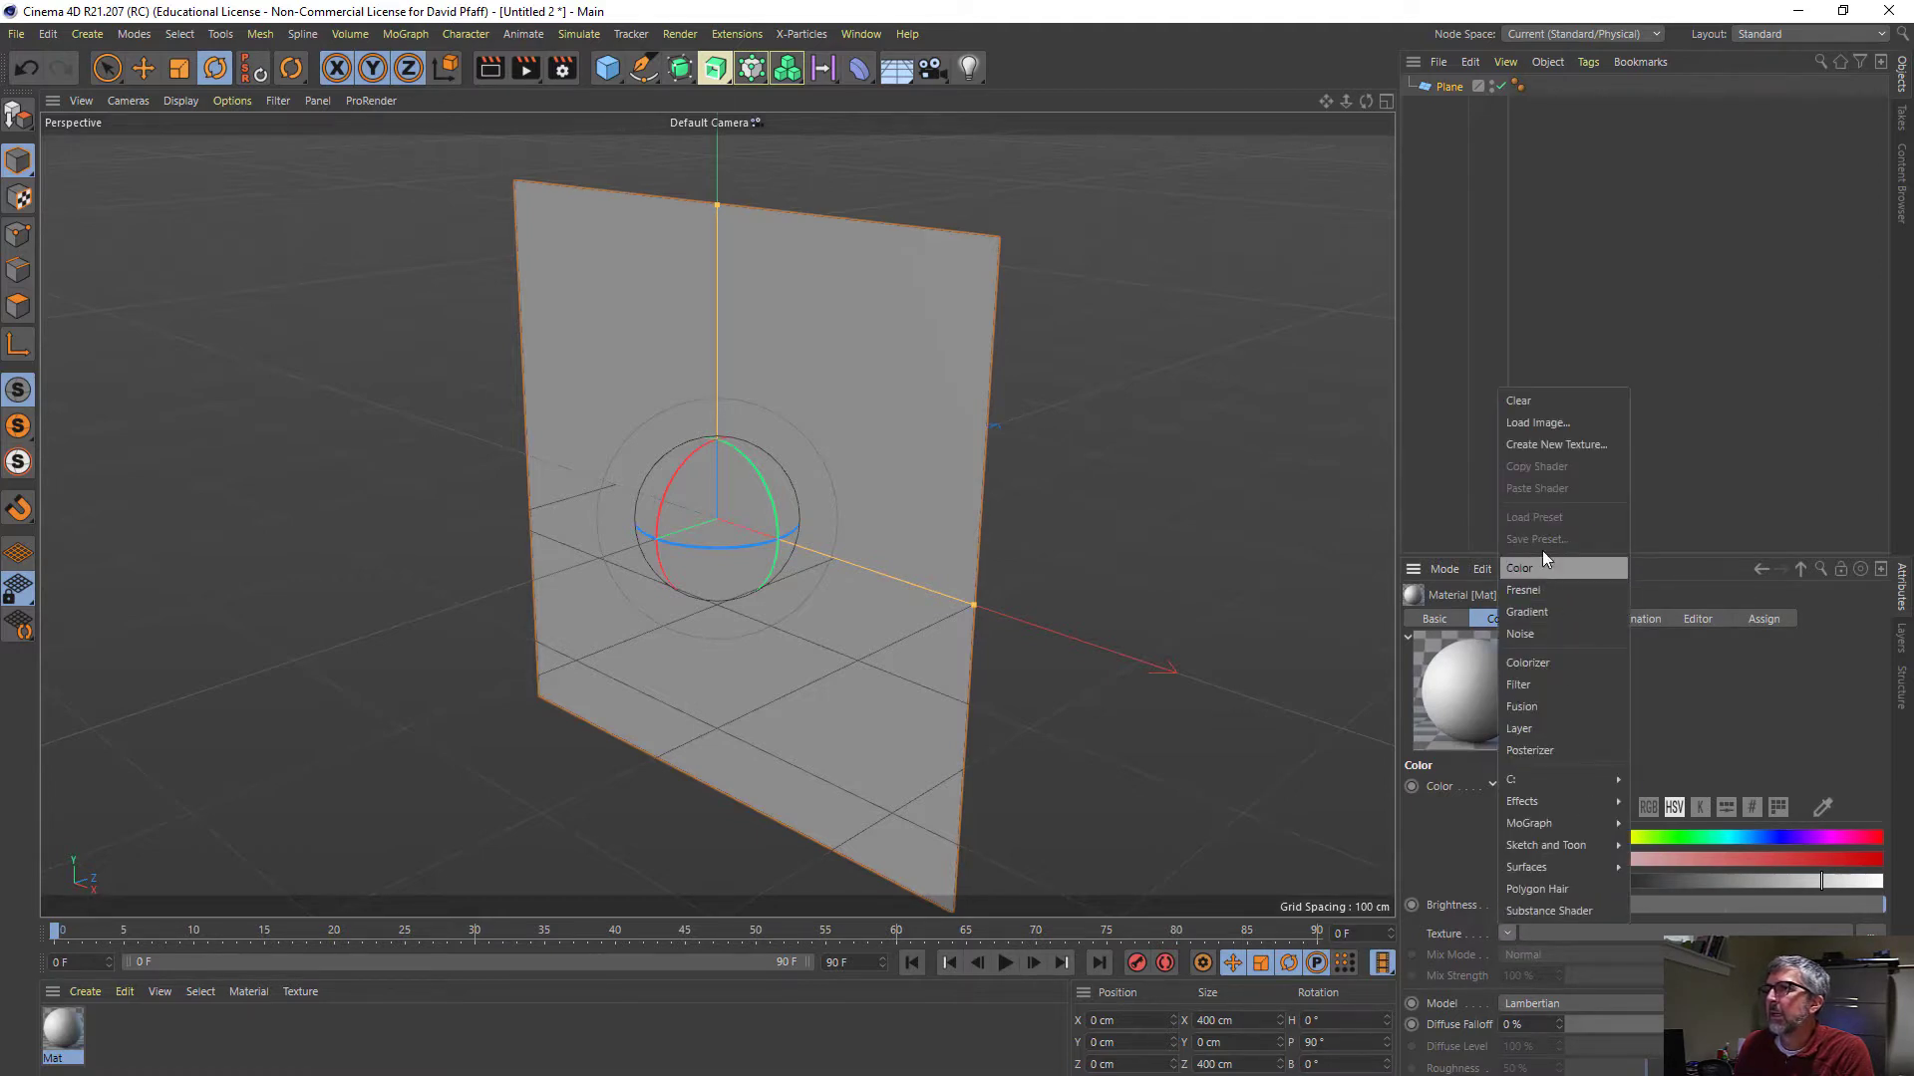
{"action": "left_click", "coordinate": [1534, 425]}
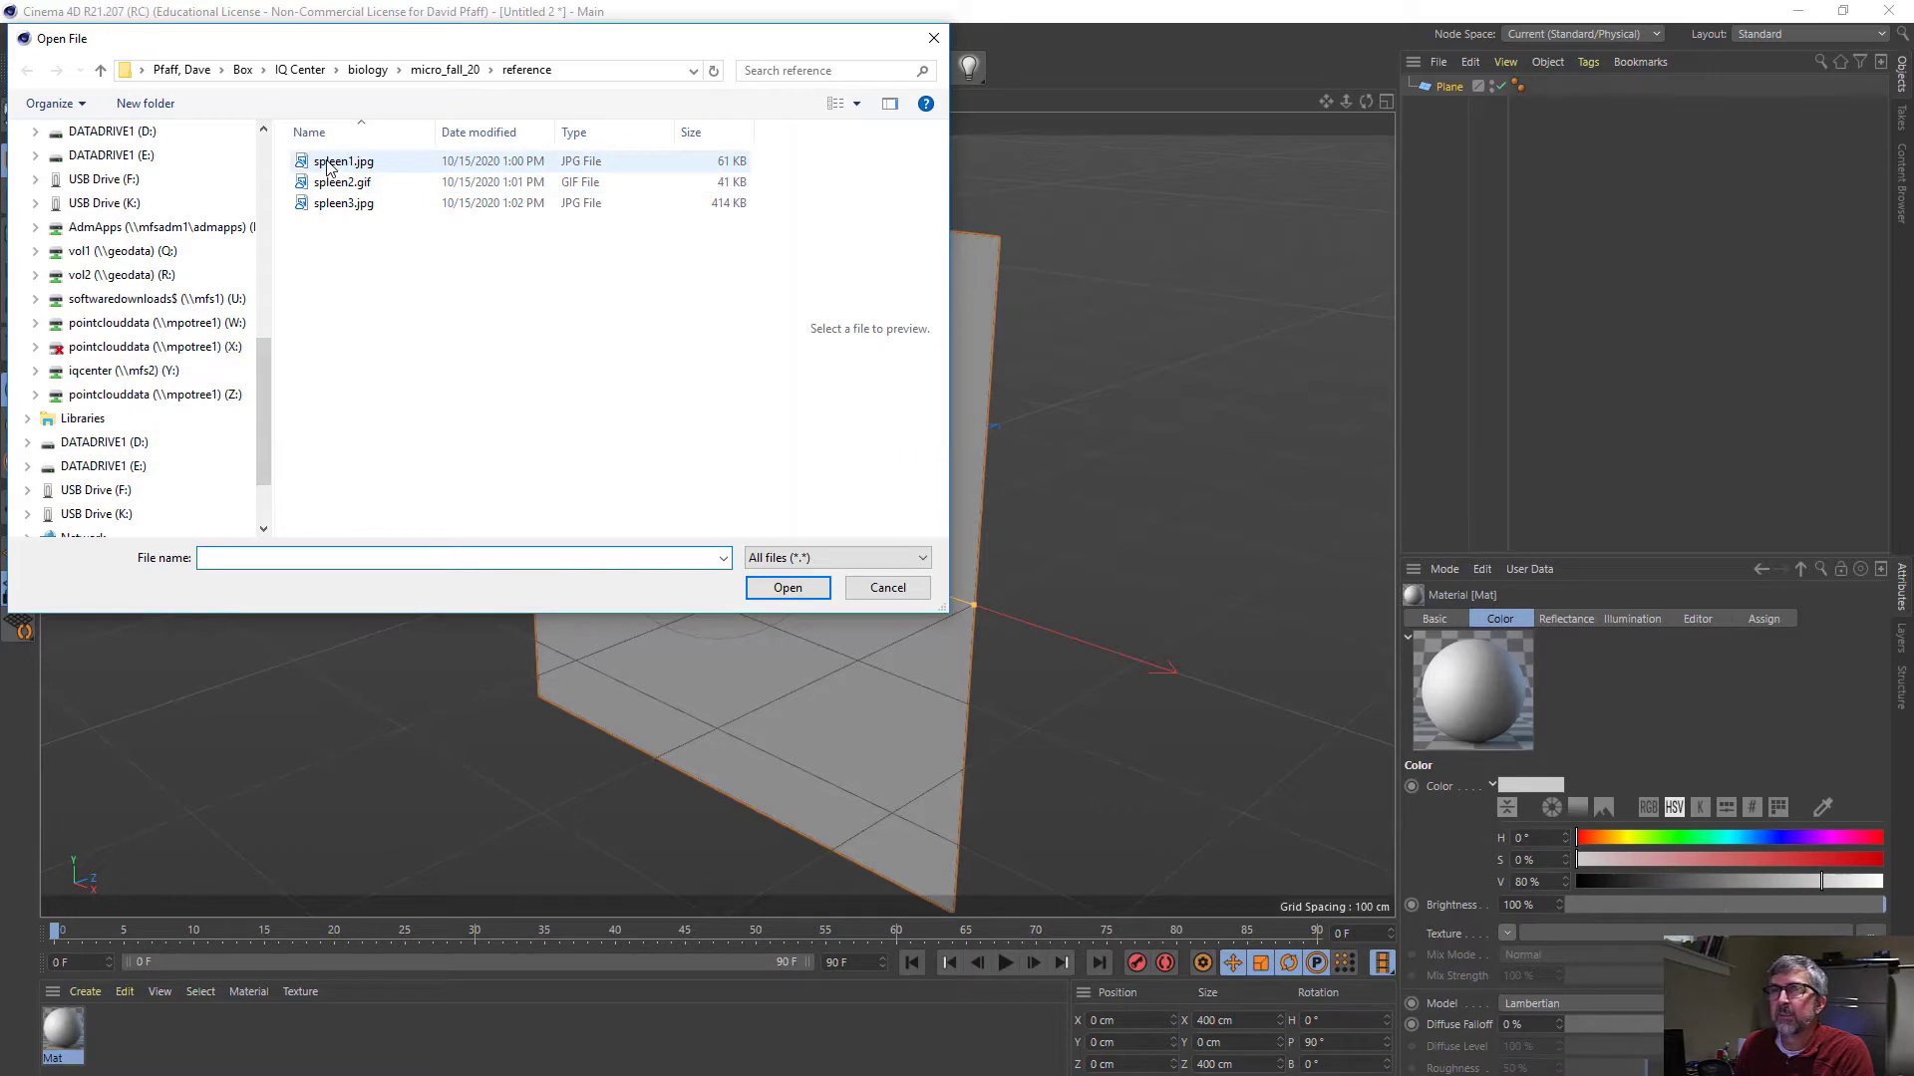
{"action": "left_click", "coordinate": [328, 164]}
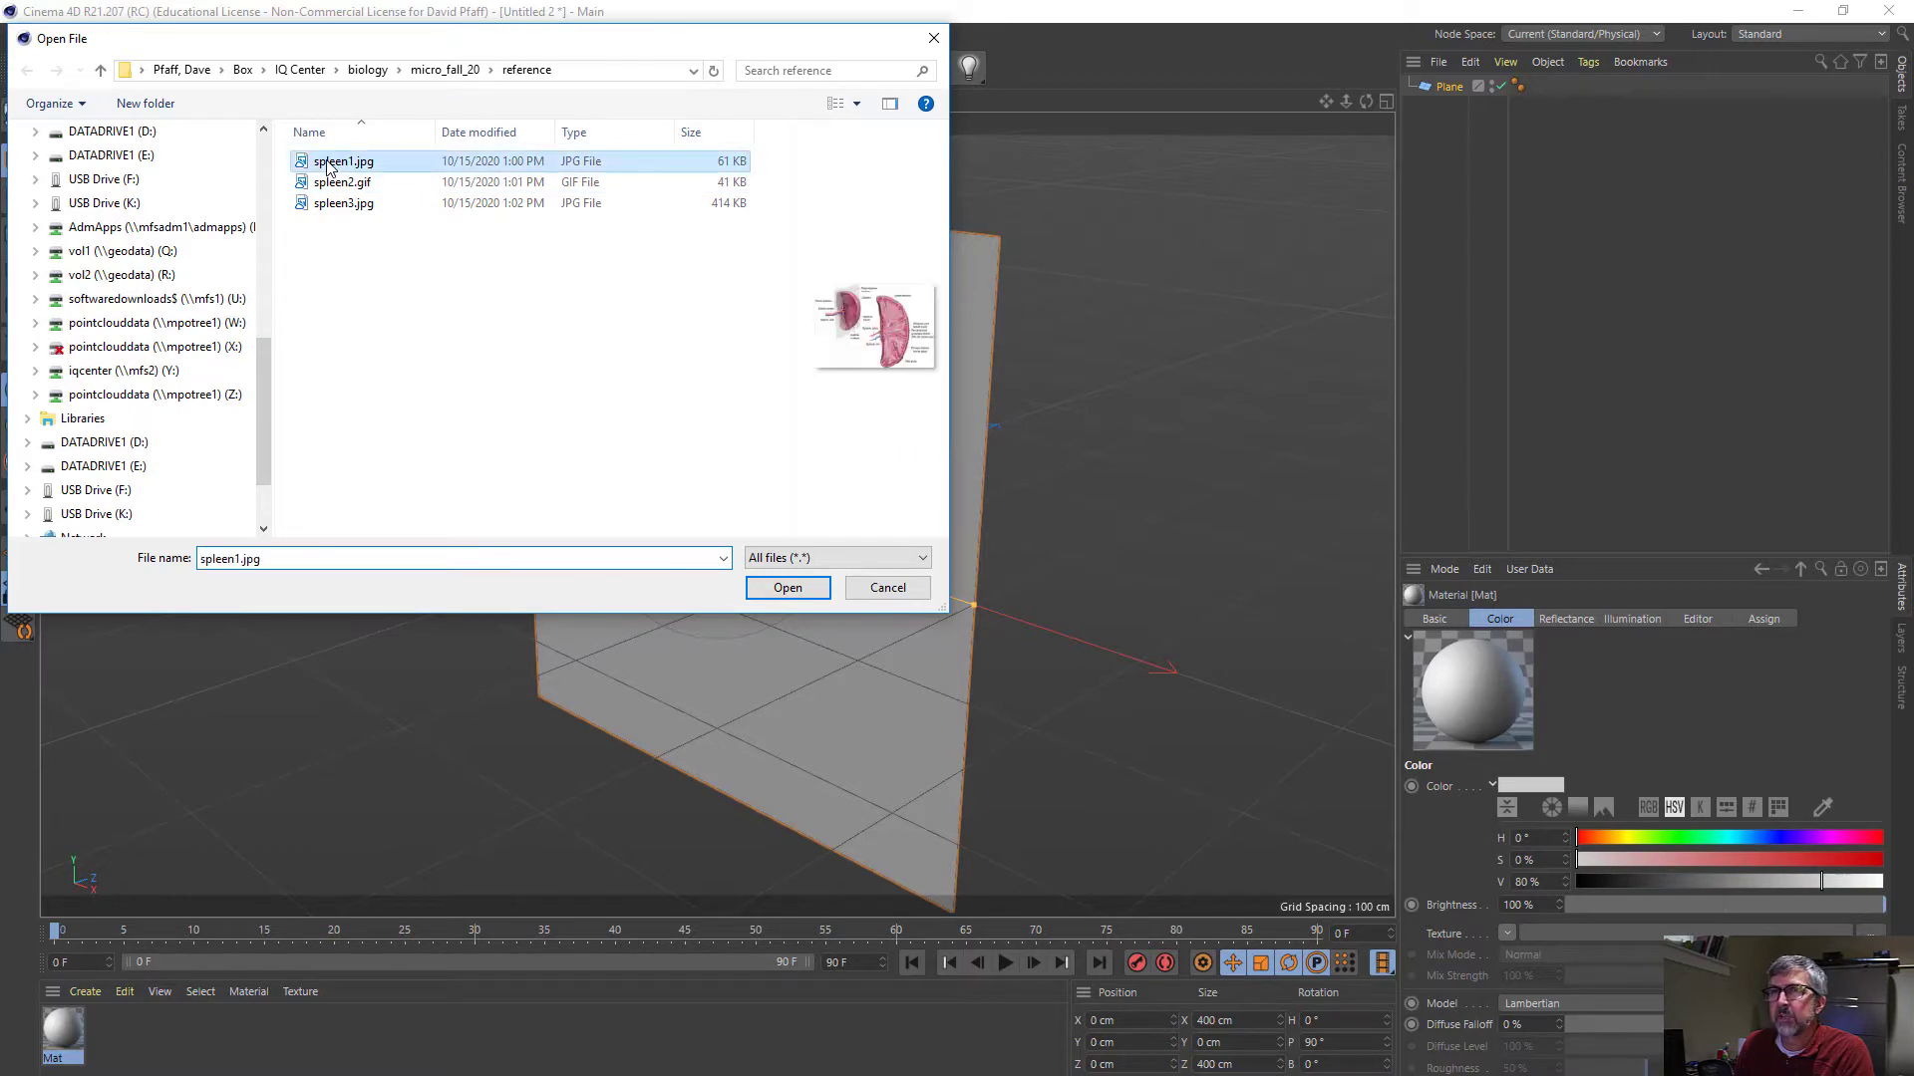
{"action": "left_click", "coordinate": [787, 588]}
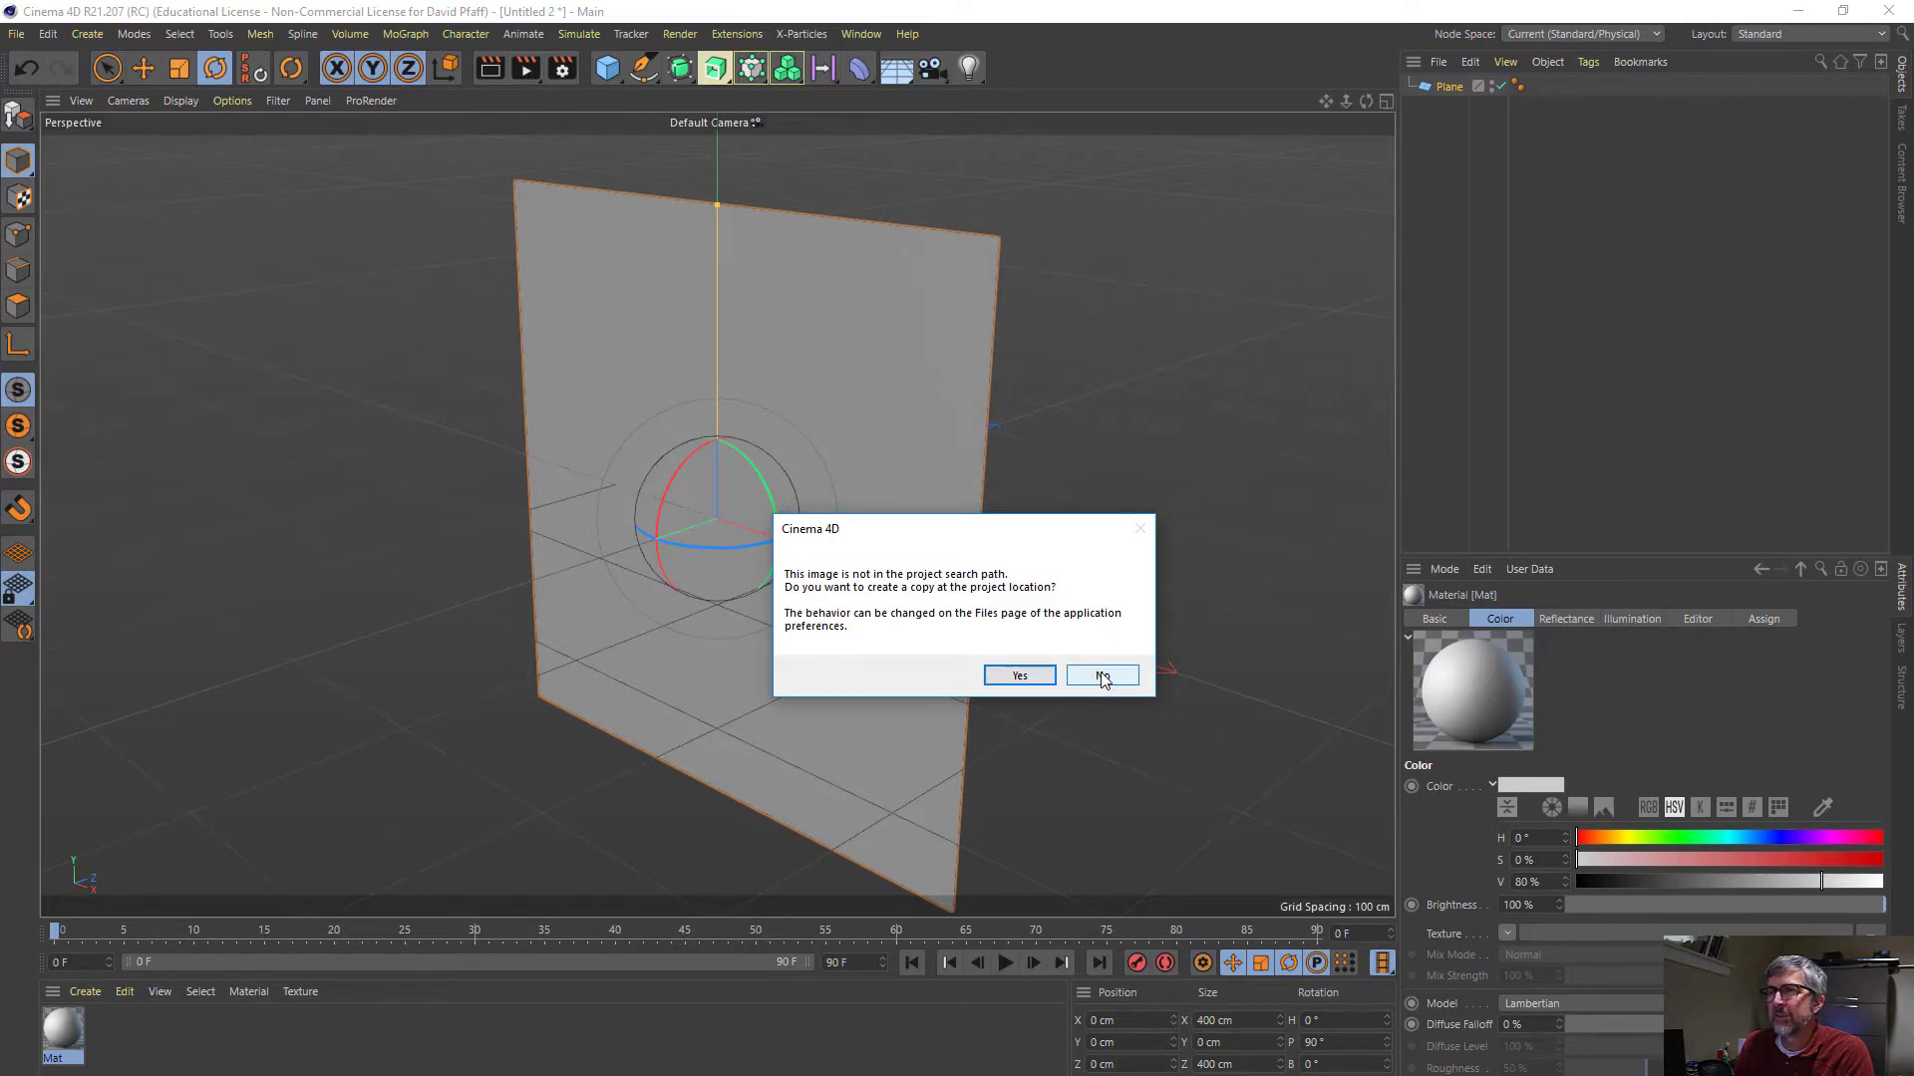
{"action": "left_click", "coordinate": [1103, 677]}
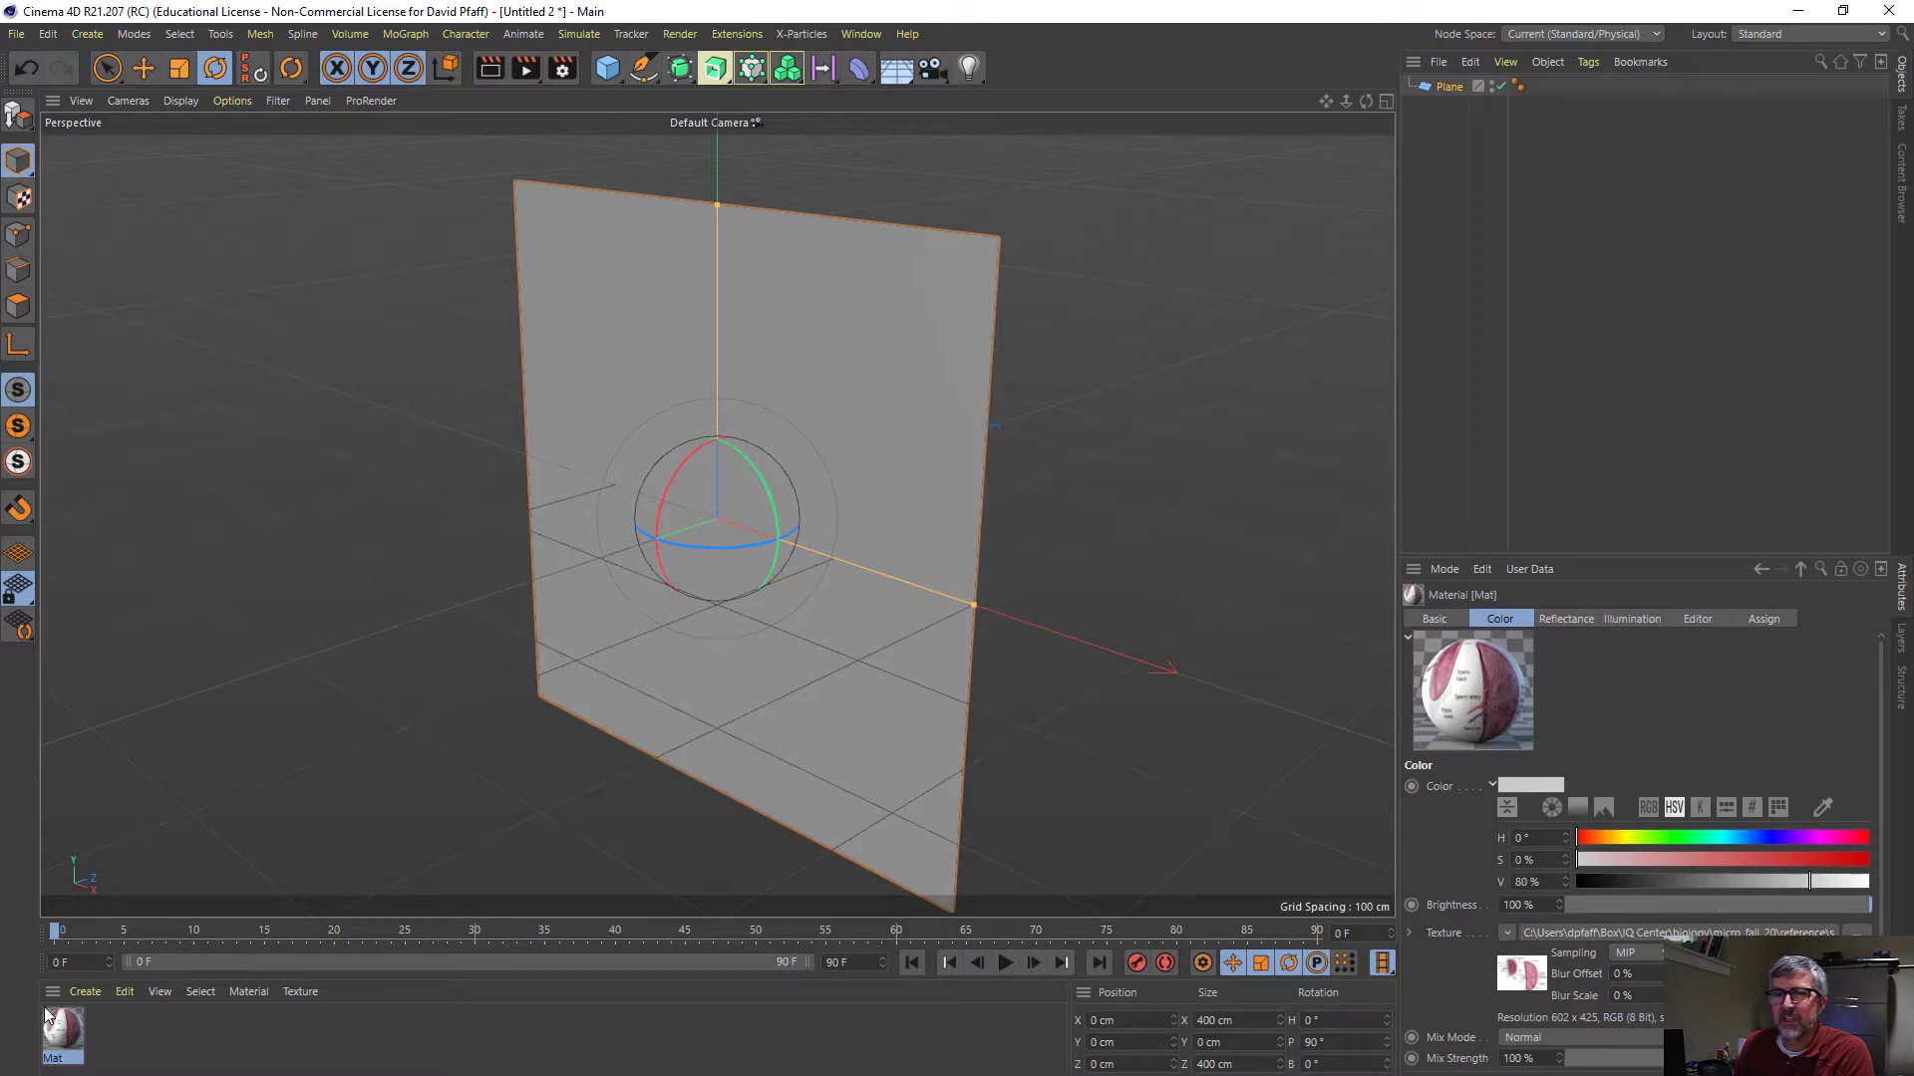
{"action": "left_click_drag", "start_coordinate": [62, 1026], "coordinate": [749, 494]}
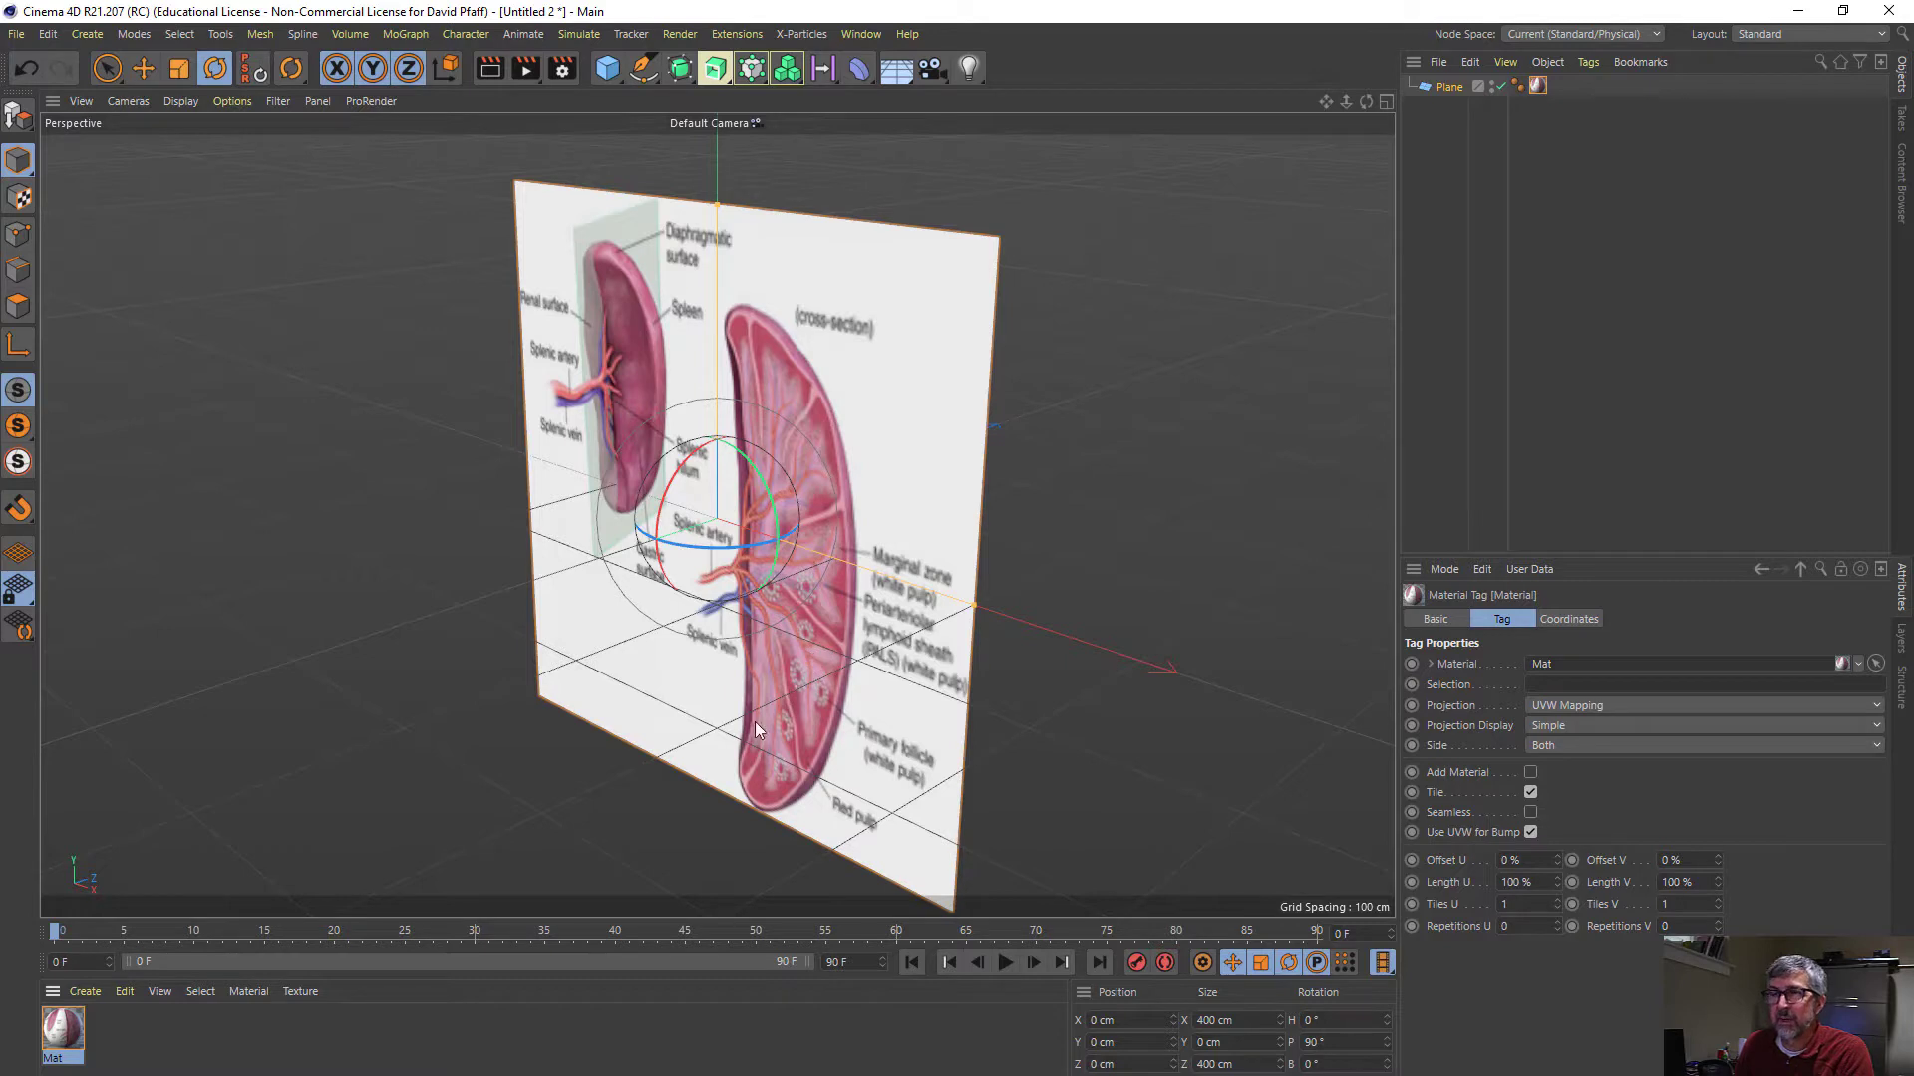
- Set the plane's height to 294 cm to correct the reference image's proportions
{"action": "left_click", "coordinate": [1445, 88]}
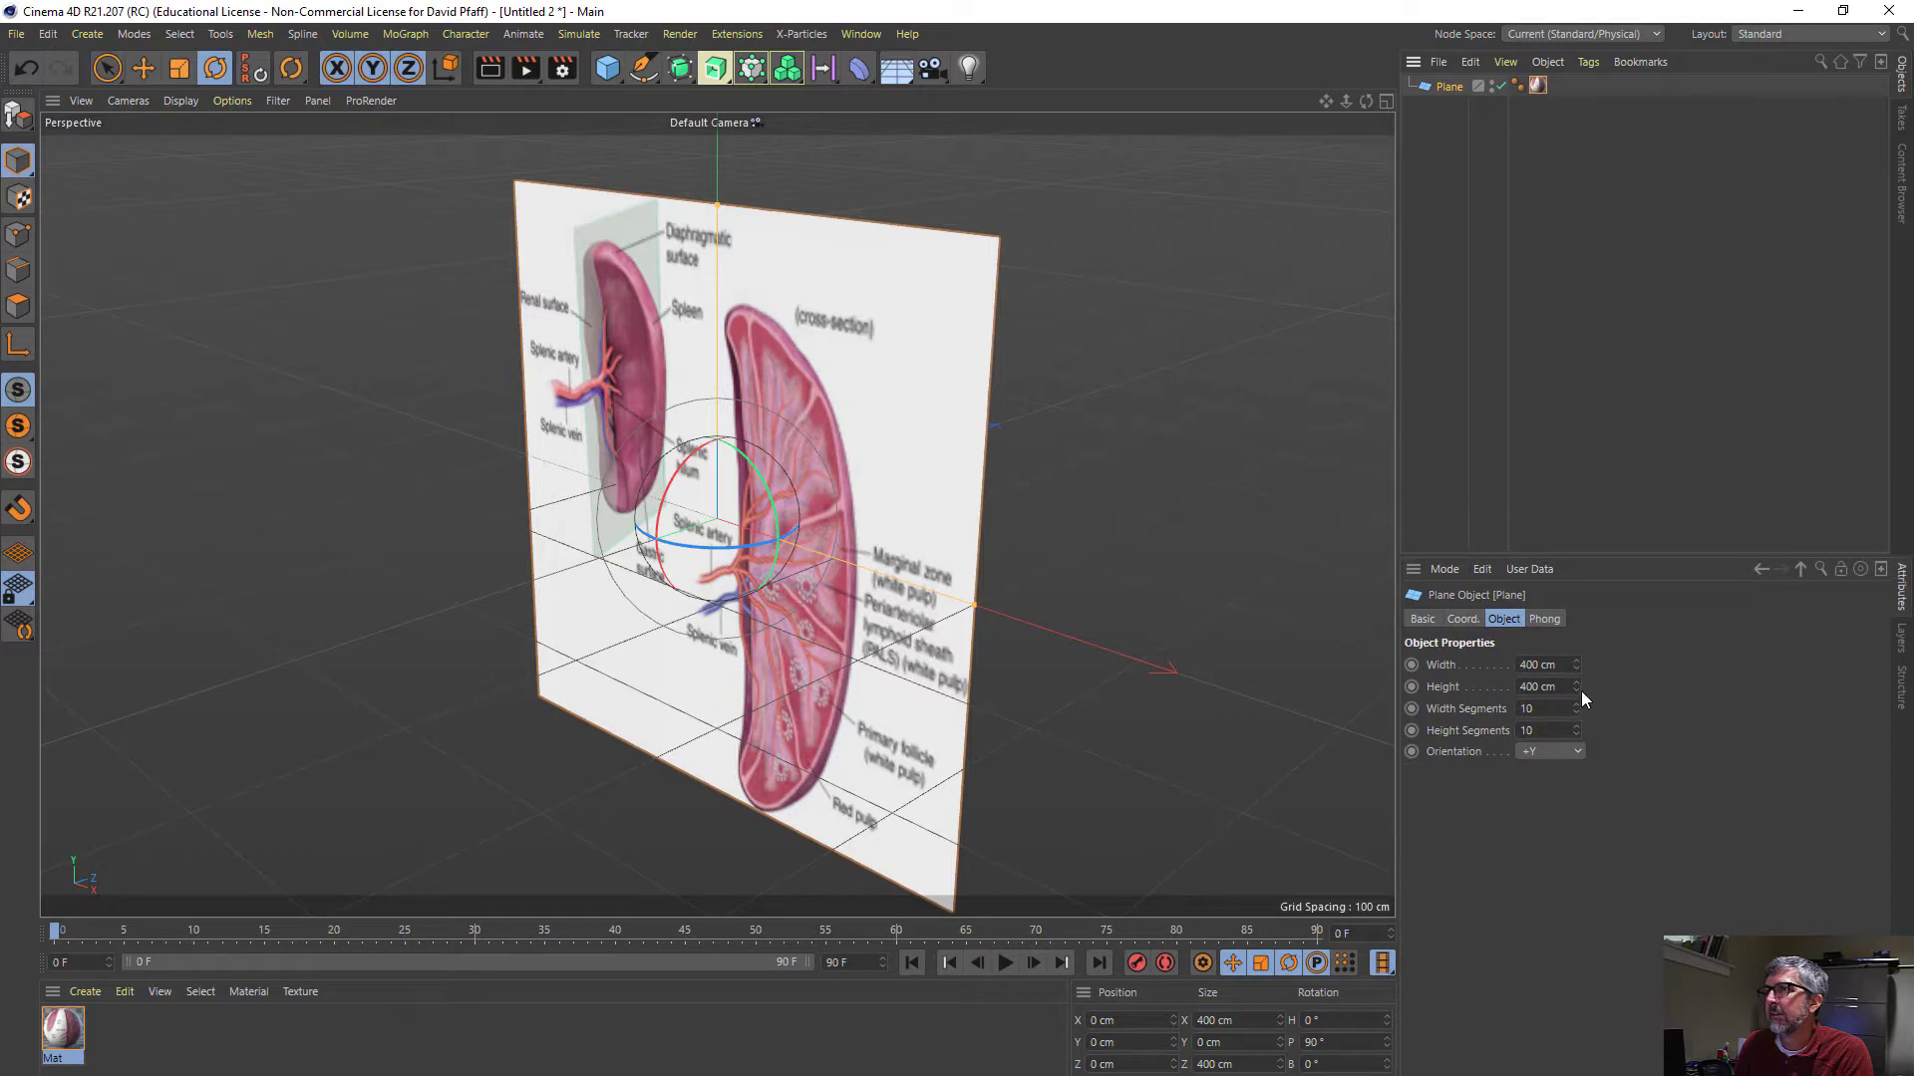
{"action": "left_click_drag", "start_coordinate": [1576, 686], "coordinate": [1576, 787]}
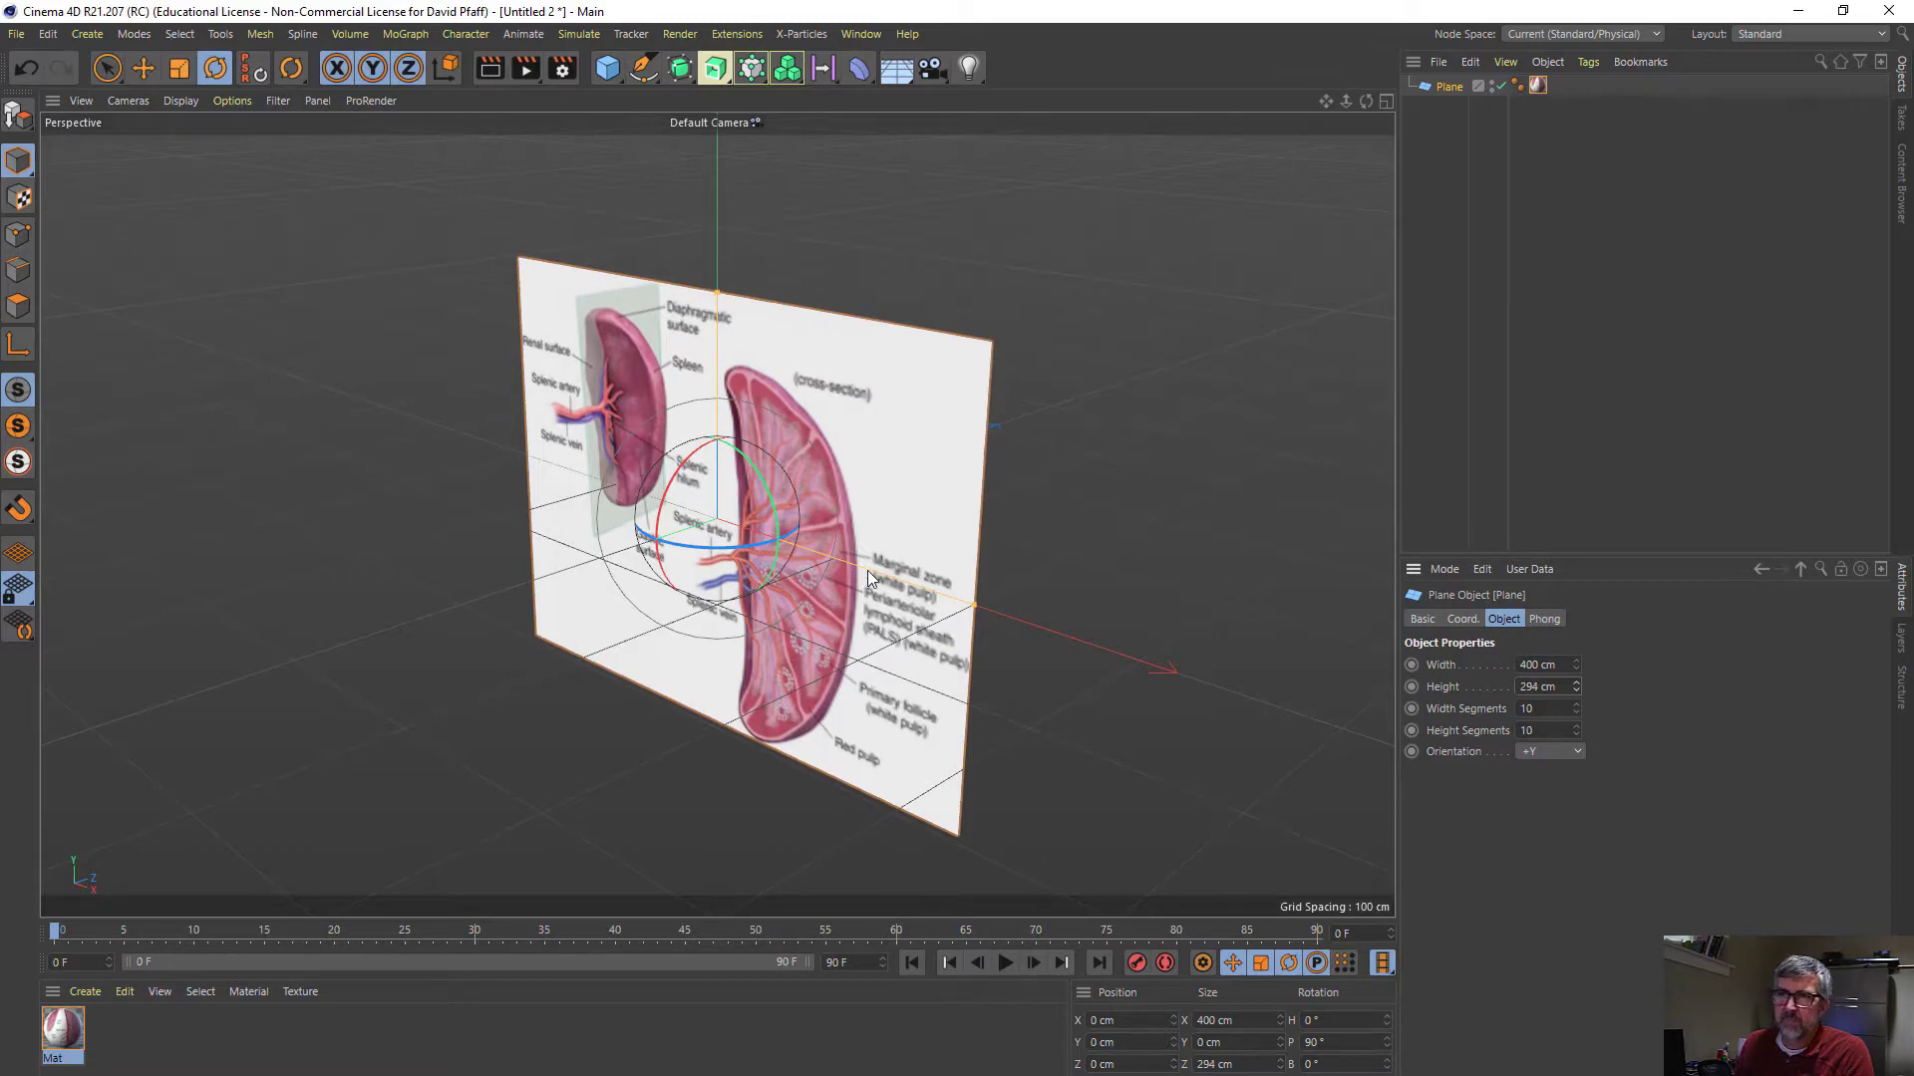
{"action": "left_click_drag", "start_coordinate": [645, 579], "coordinate": [829, 532], "text": "alt"}
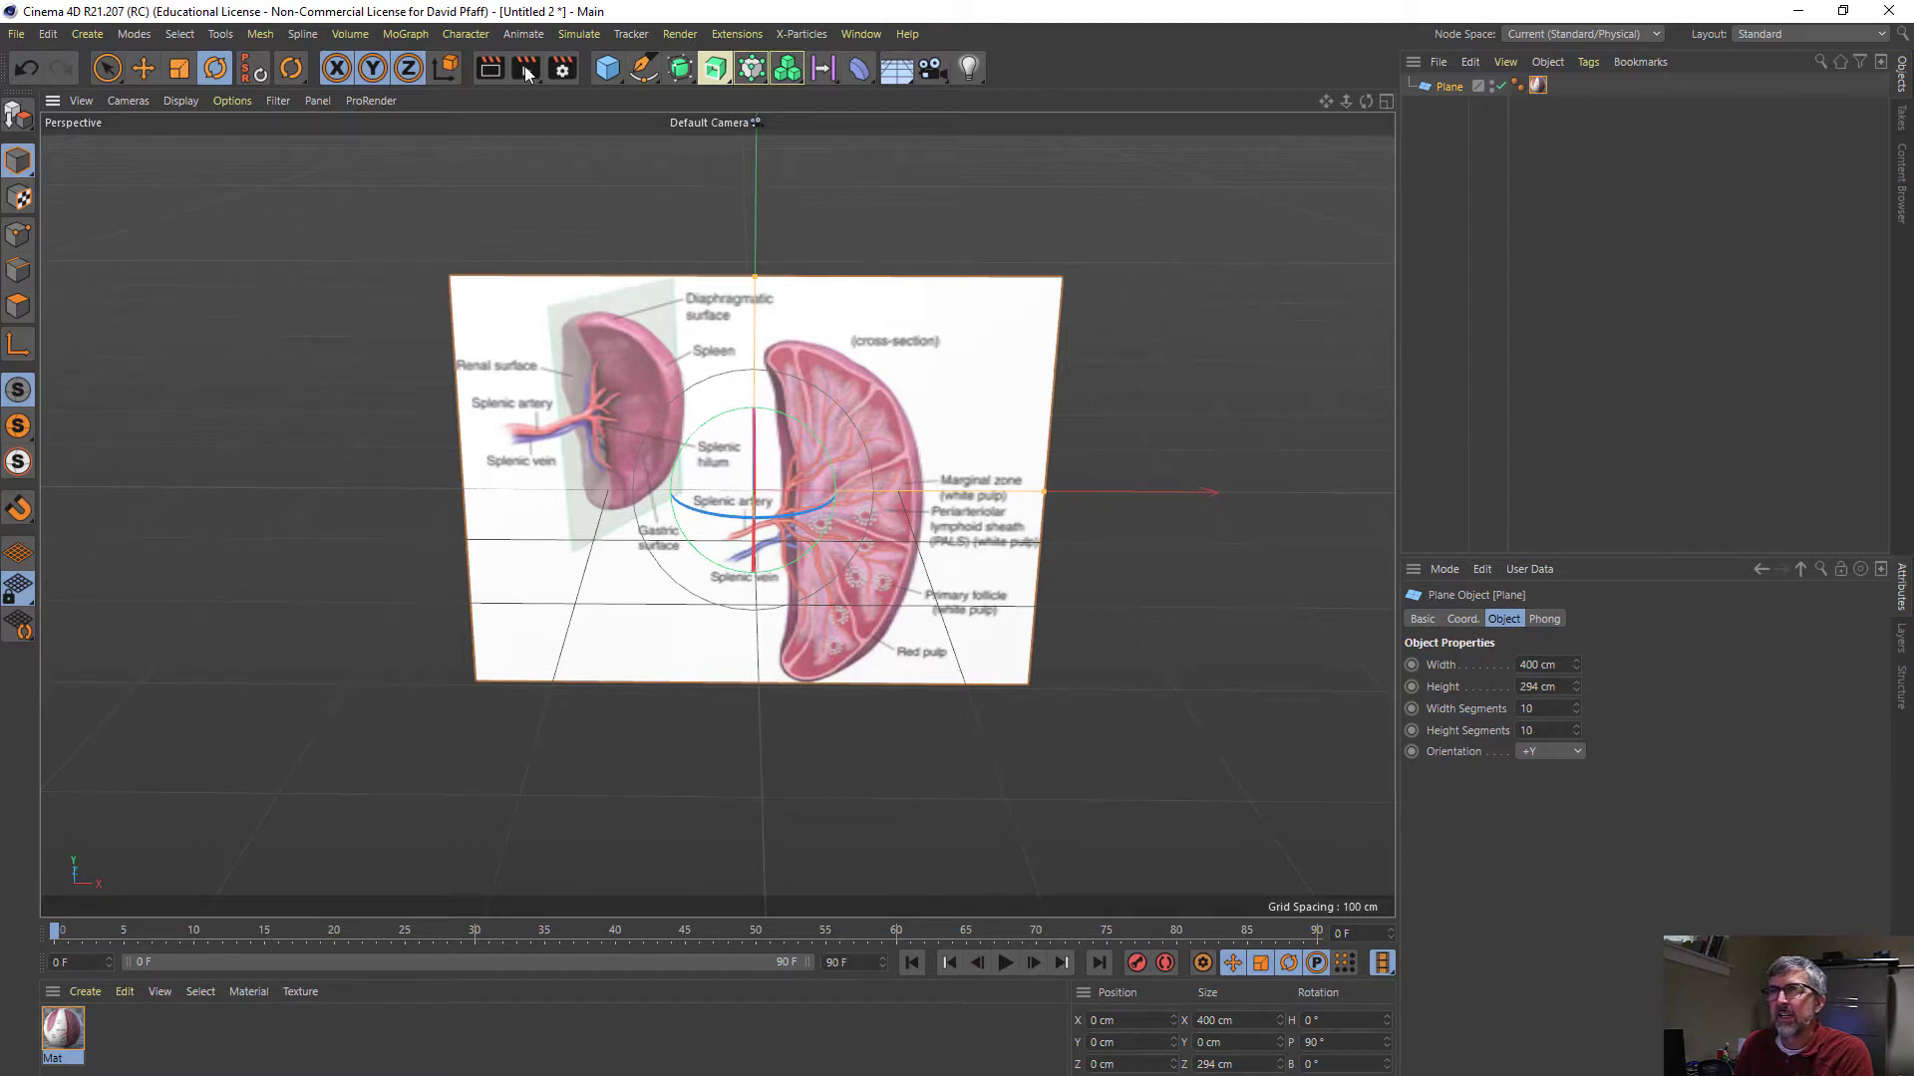
- Add a capsule primitive and shift it along X to about 2 cm
{"action": "left_click", "coordinate": [608, 76]}
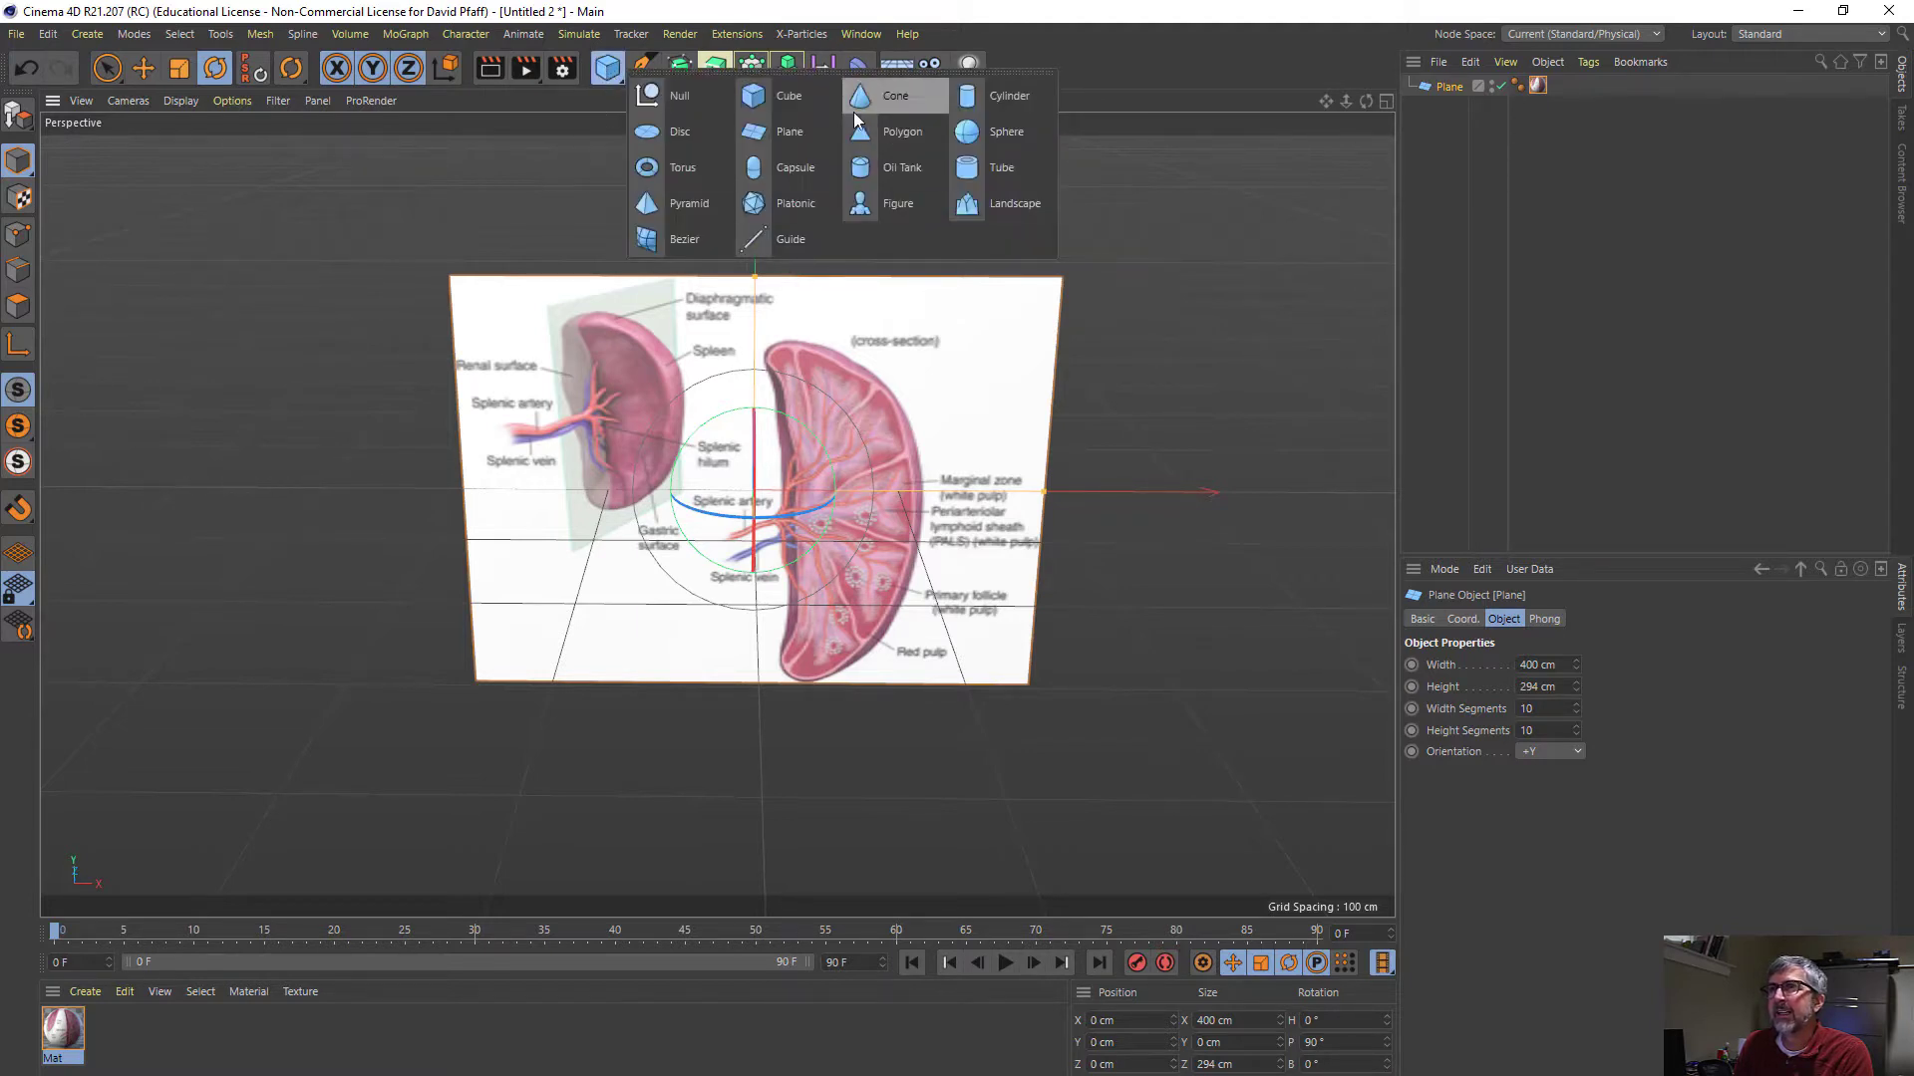
{"action": "left_click", "coordinate": [754, 171]}
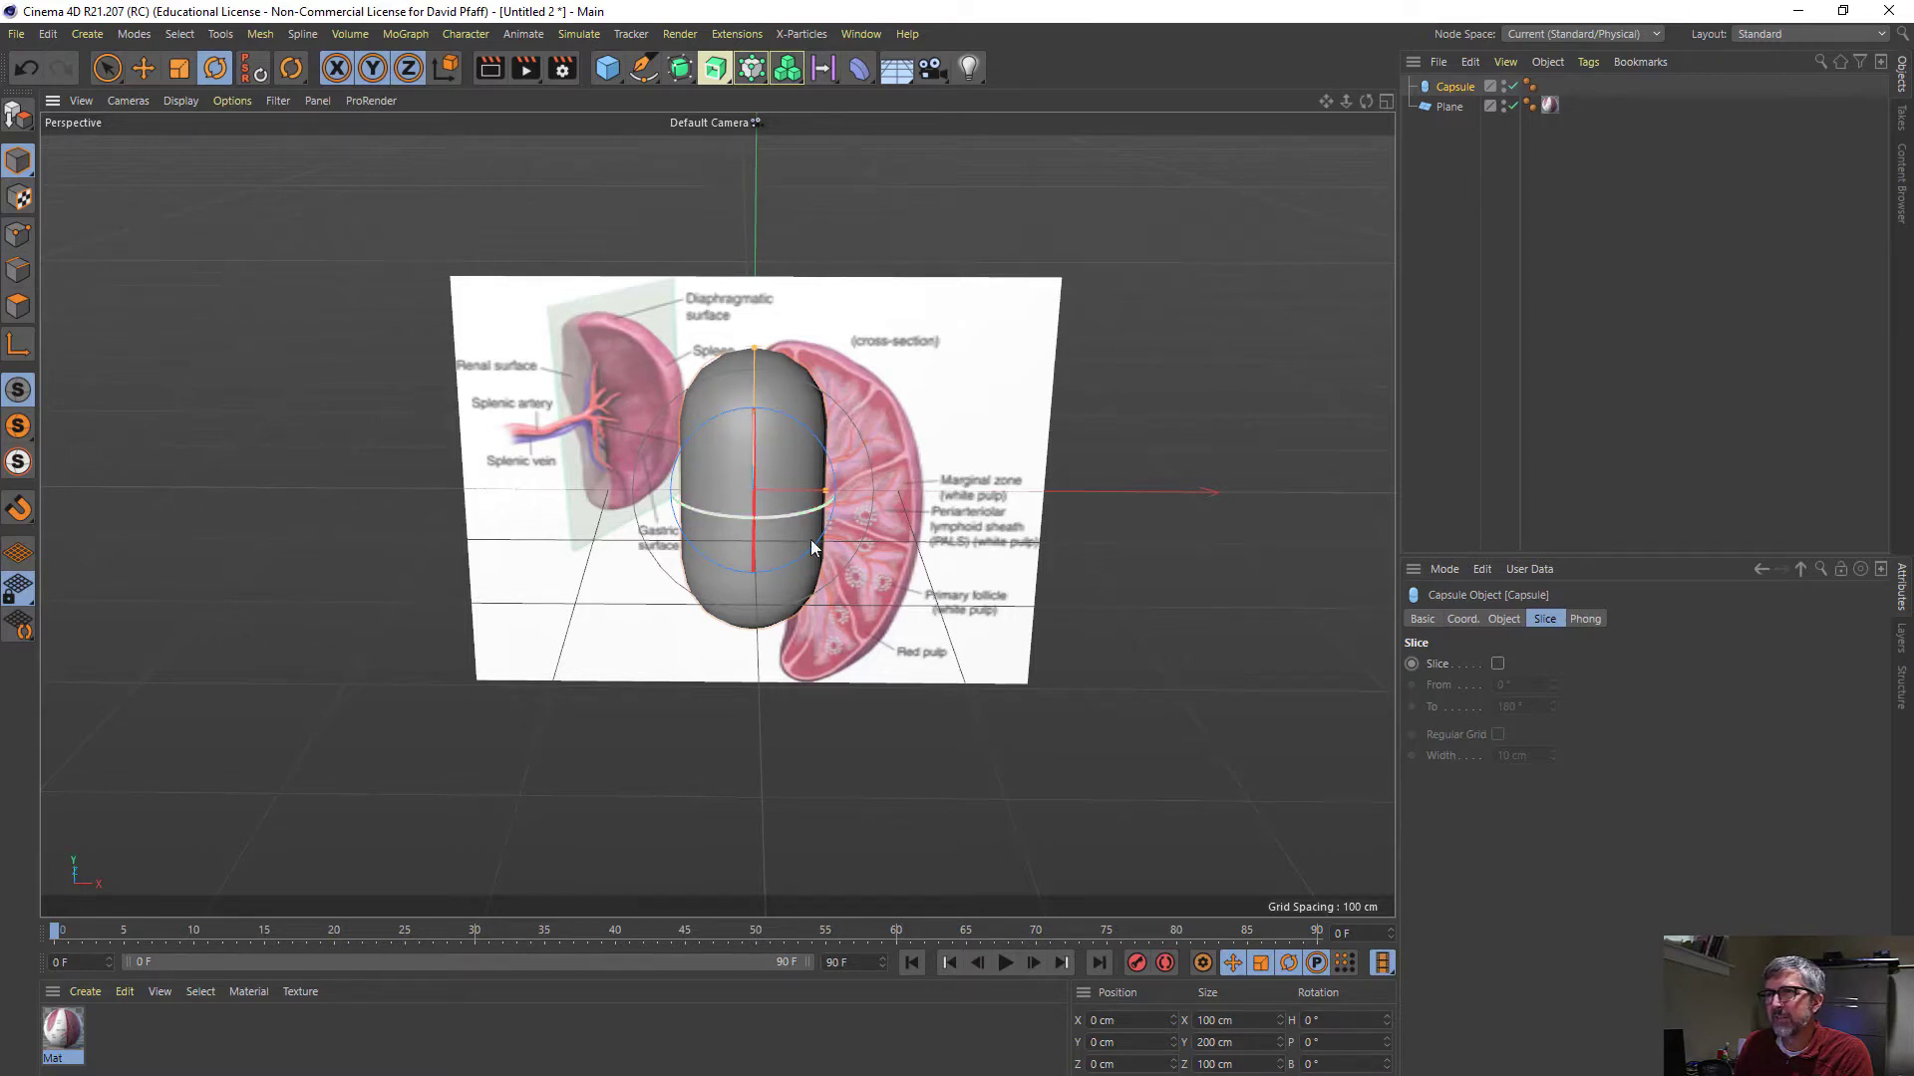
{"action": "key", "text": "e"}
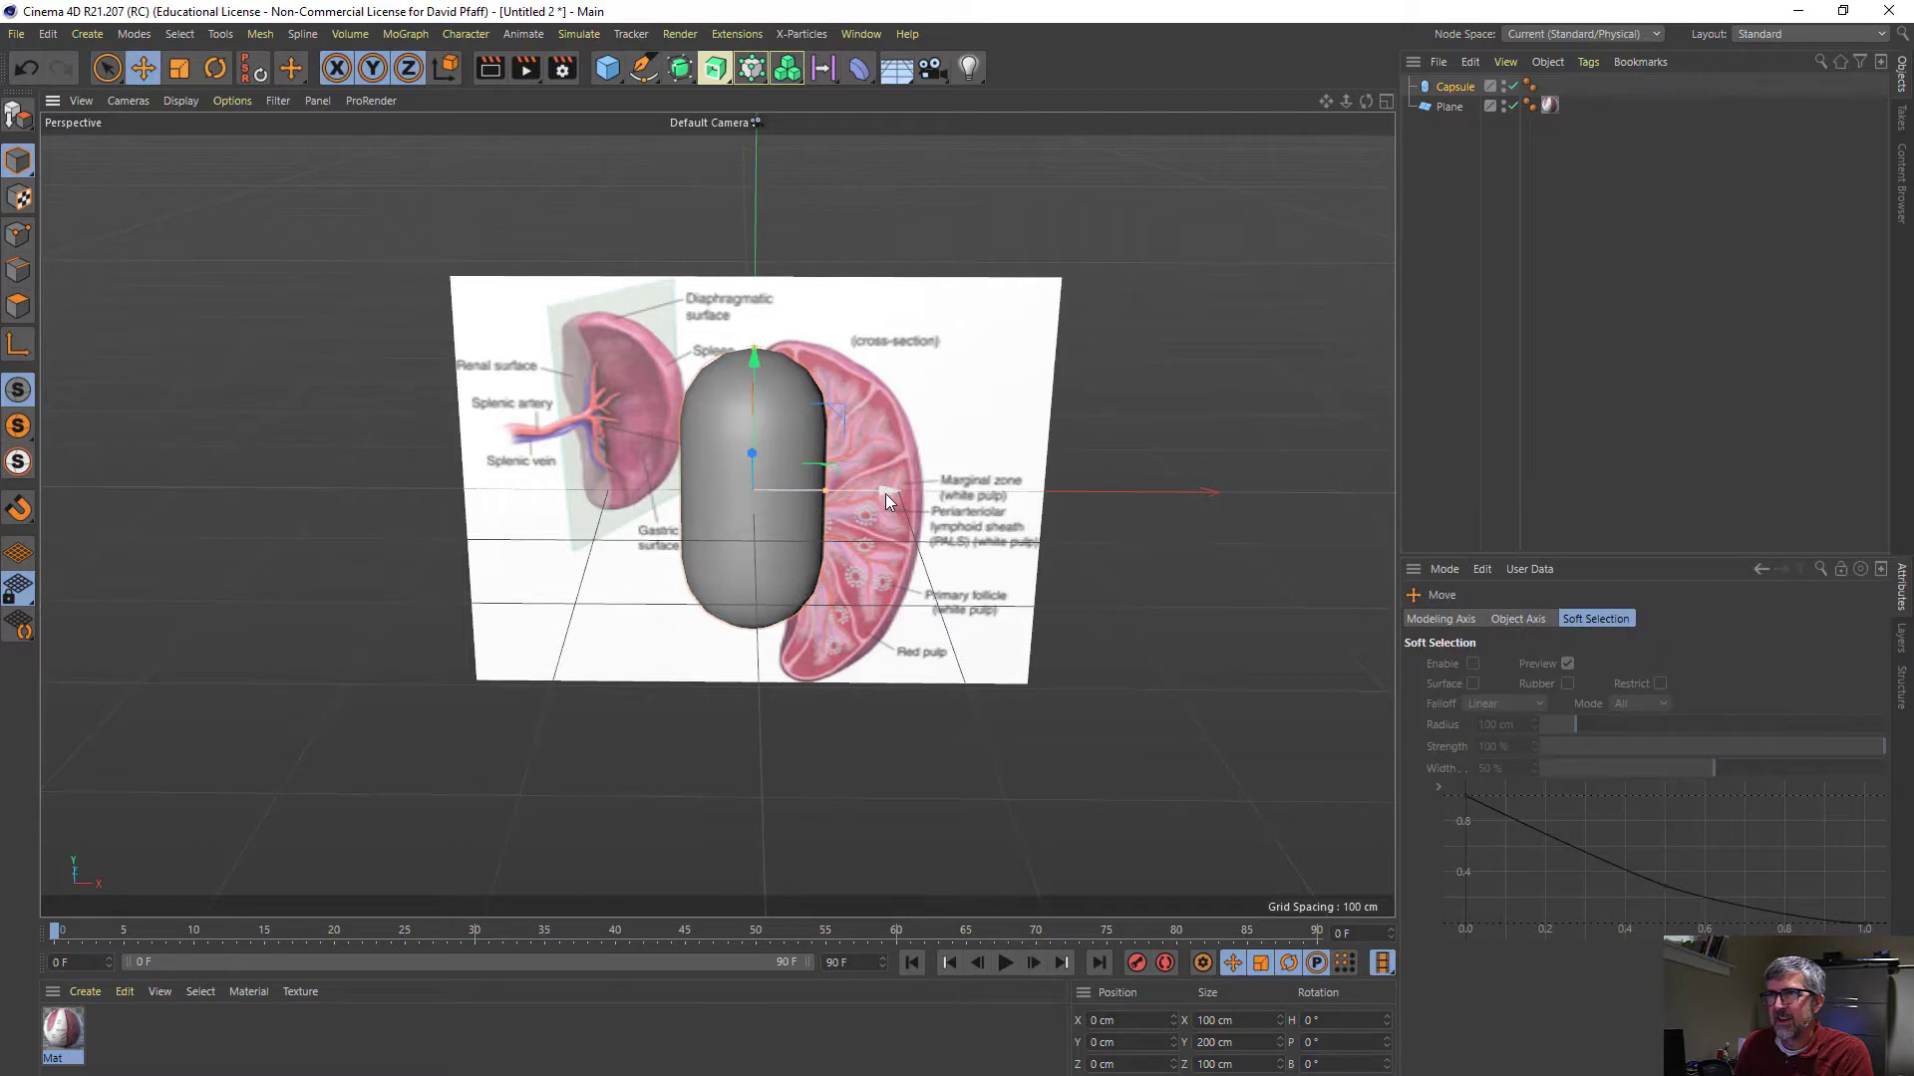
{"action": "left_click_drag", "start_coordinate": [885, 494], "coordinate": [888, 493]}
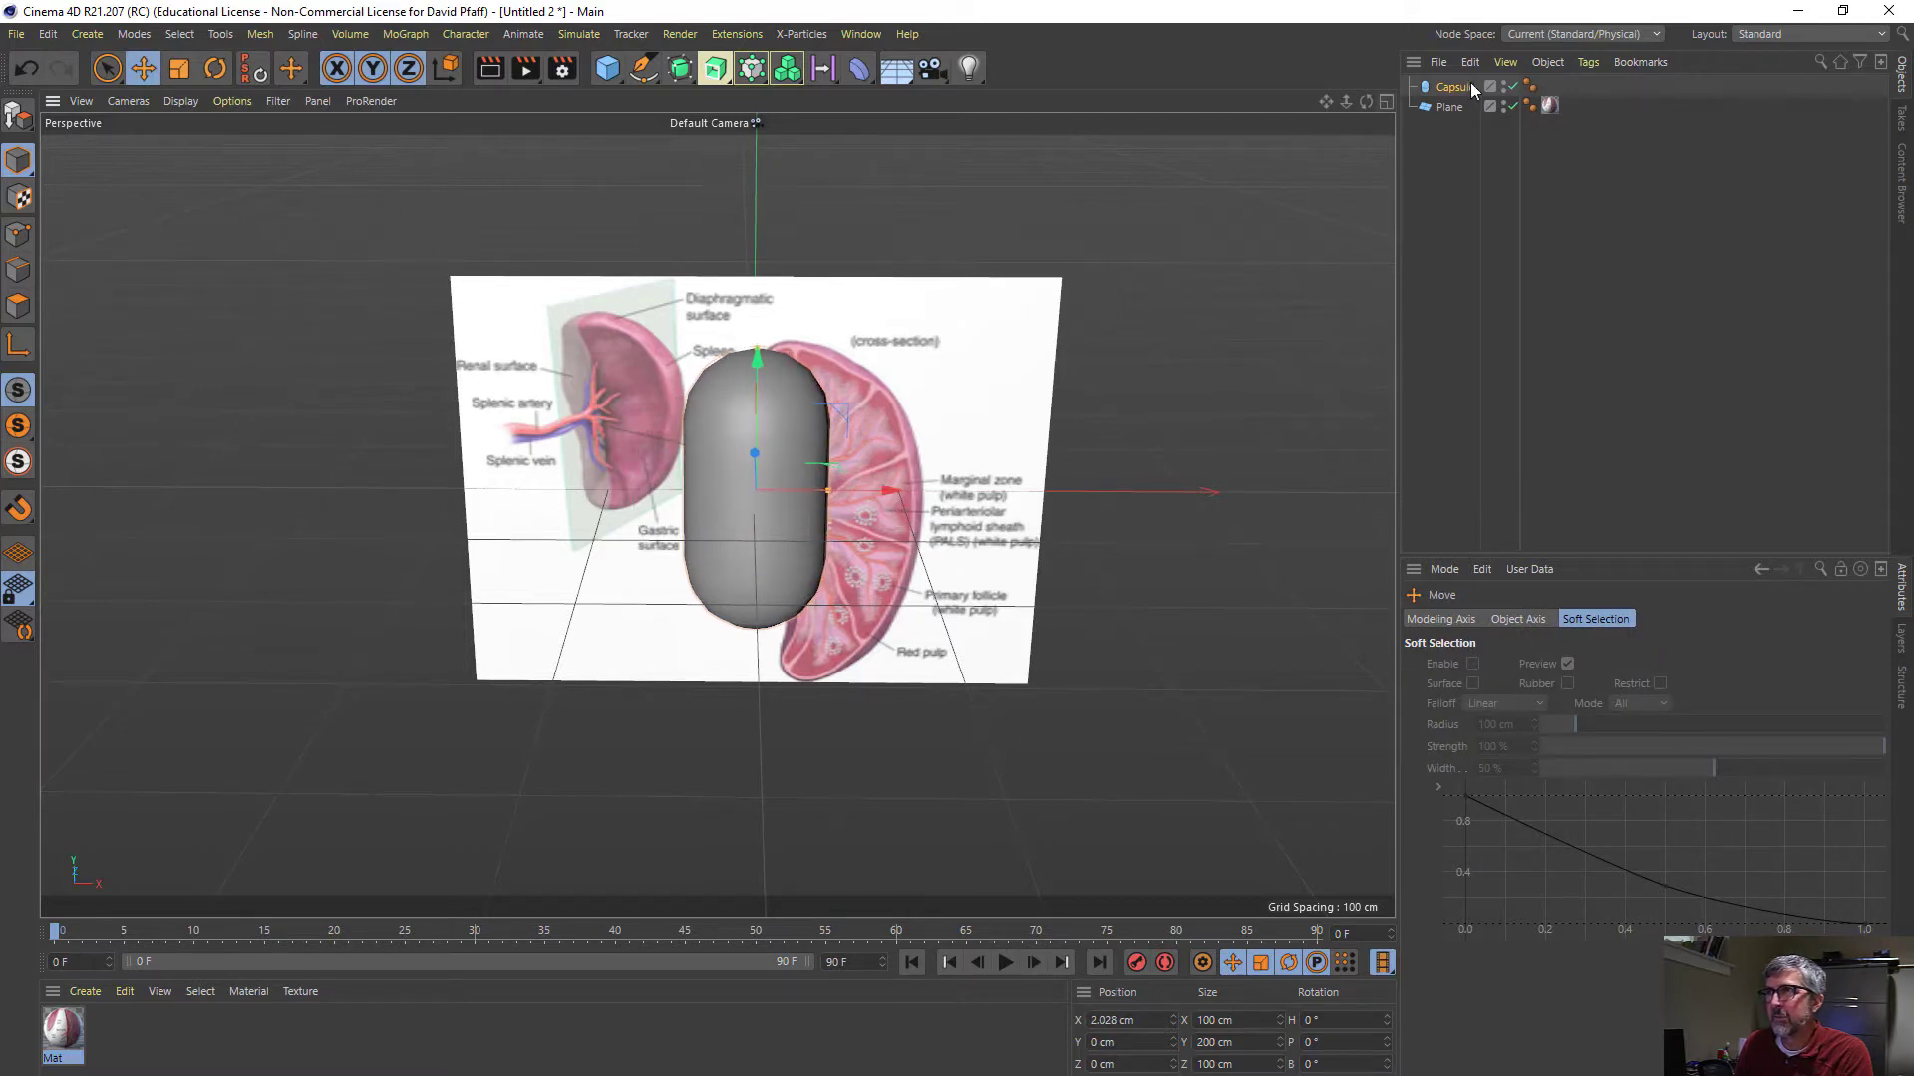
- Move the reference plane to about -8.3 cm in X and 18 cm in Y to line up the cross-section with the capsule
{"action": "left_click", "coordinate": [1447, 107]}
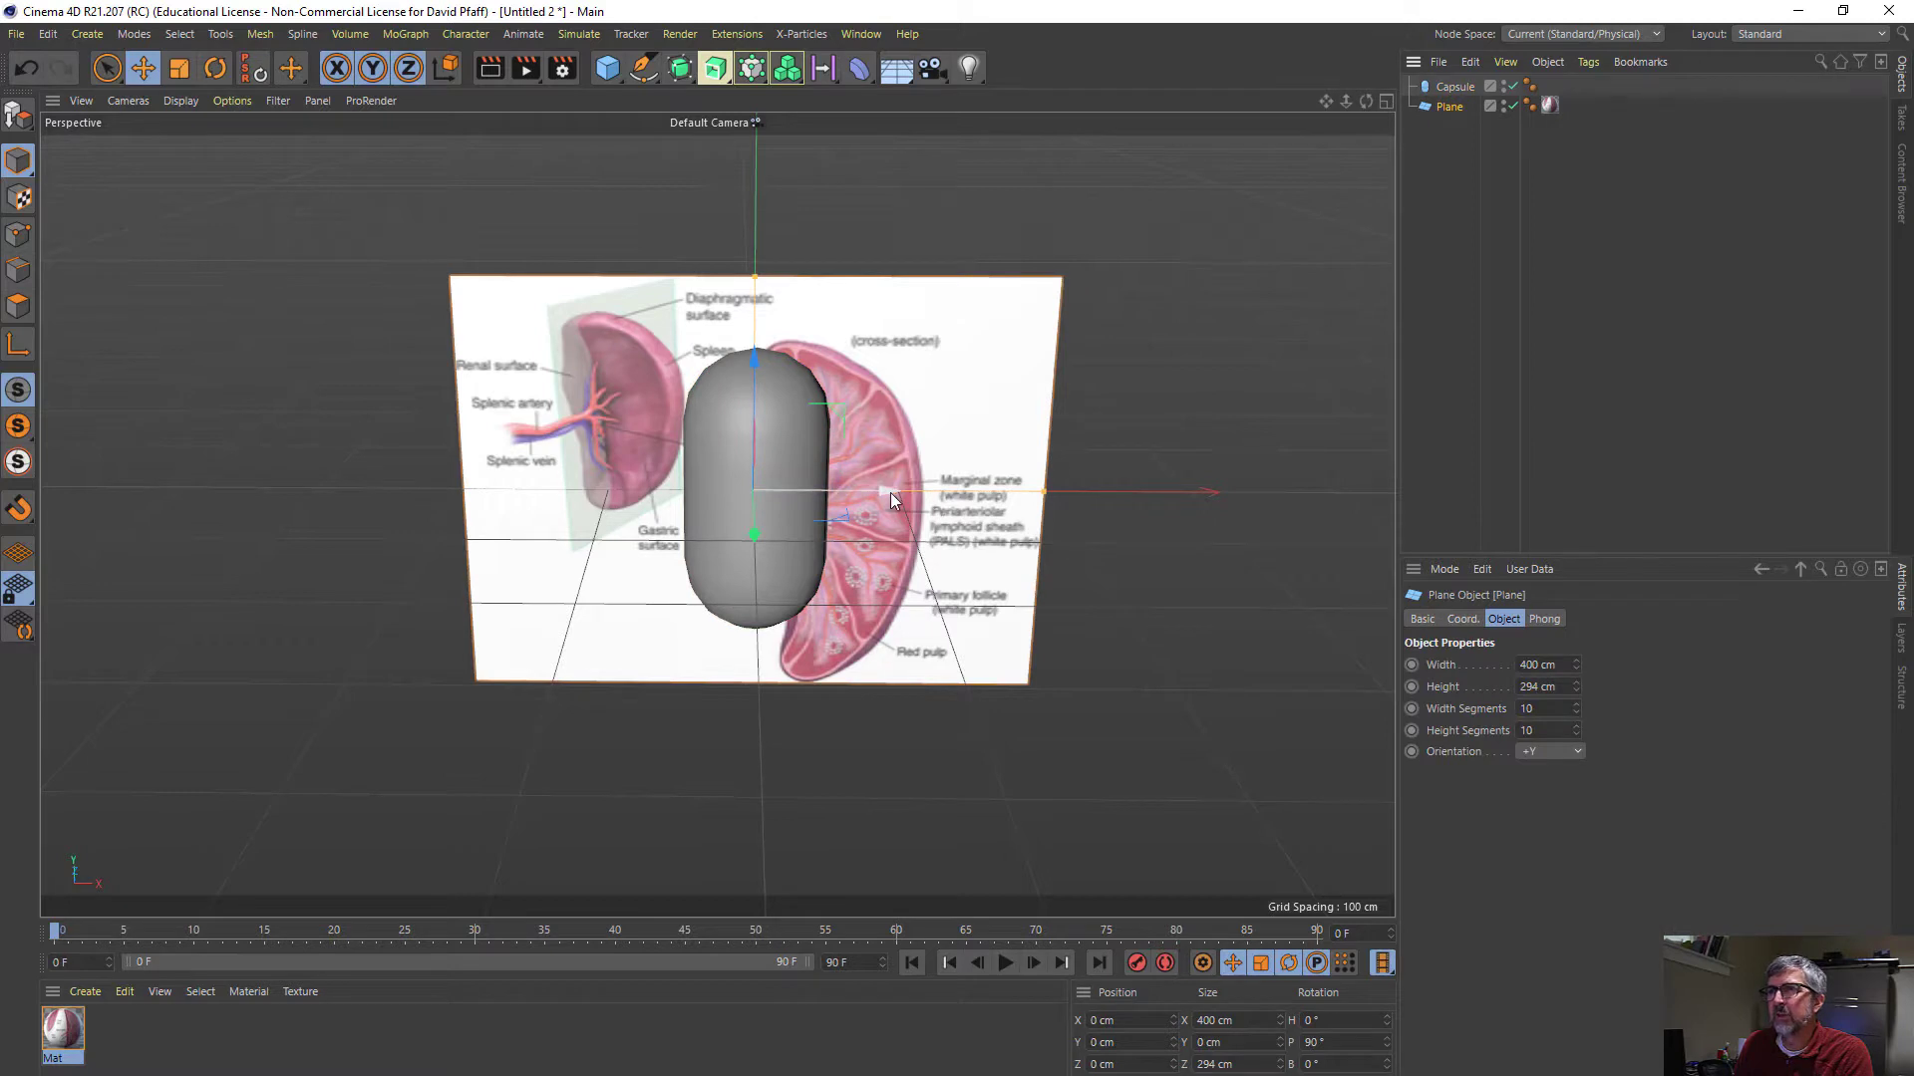
{"action": "left_click_drag", "start_coordinate": [889, 492], "coordinate": [875, 494]}
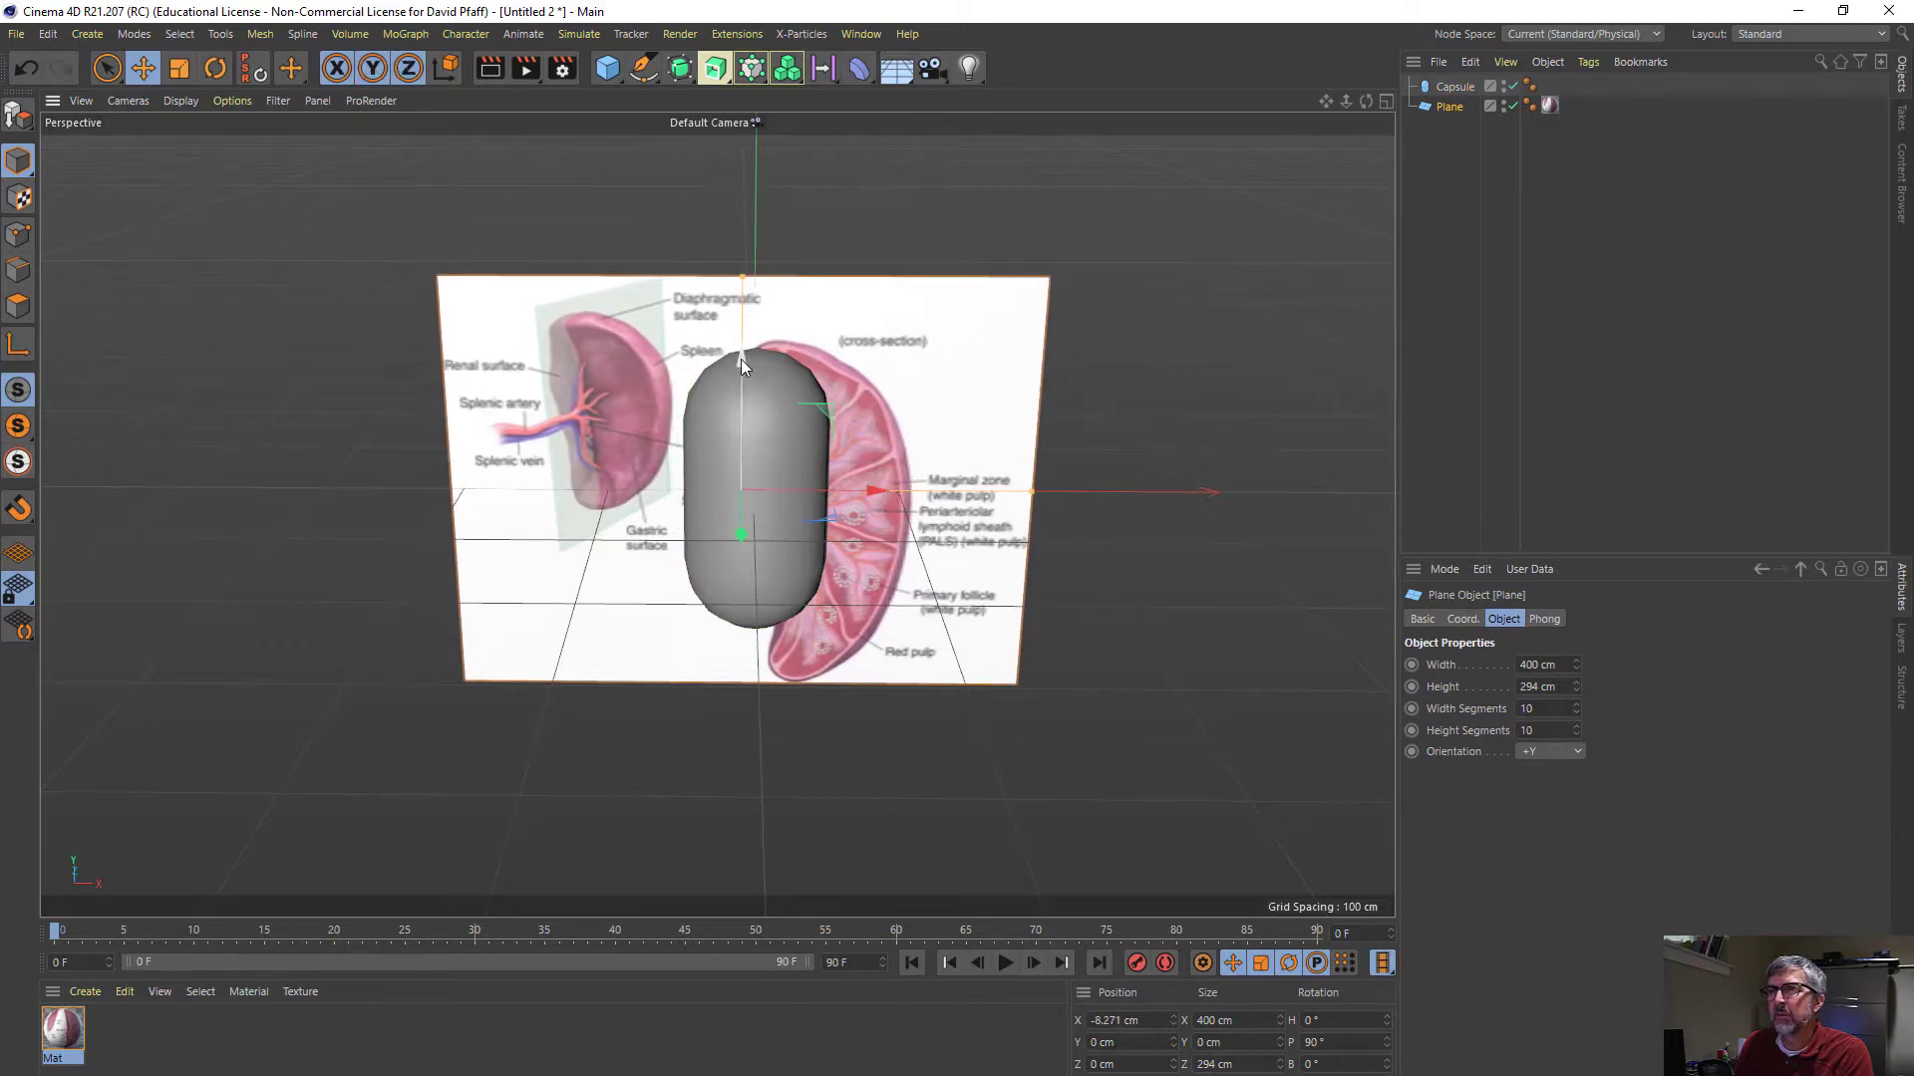
{"action": "left_click_drag", "start_coordinate": [740, 361], "coordinate": [737, 333]}
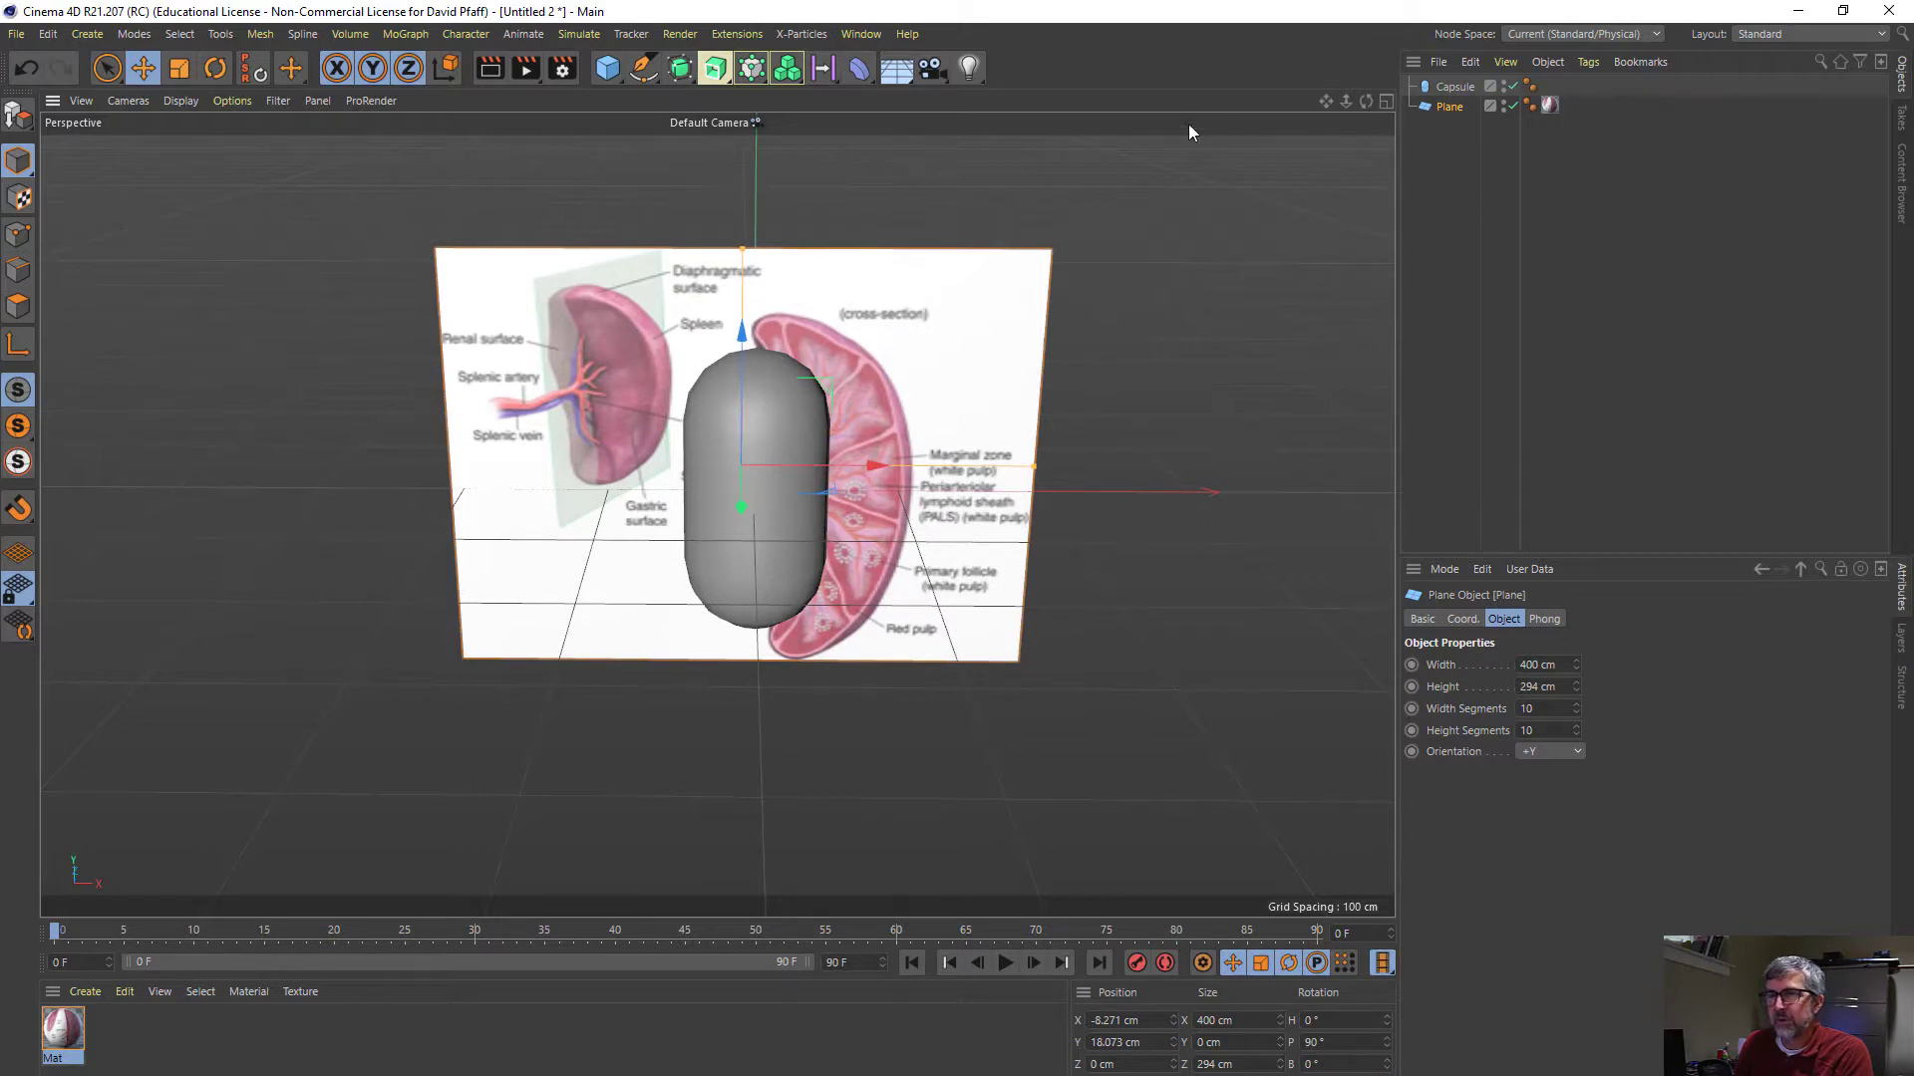
- Scale the capsule to about 174 cm wide and deep and 244 cm tall to match the spleen cross-section
{"action": "left_click", "coordinate": [1453, 87]}
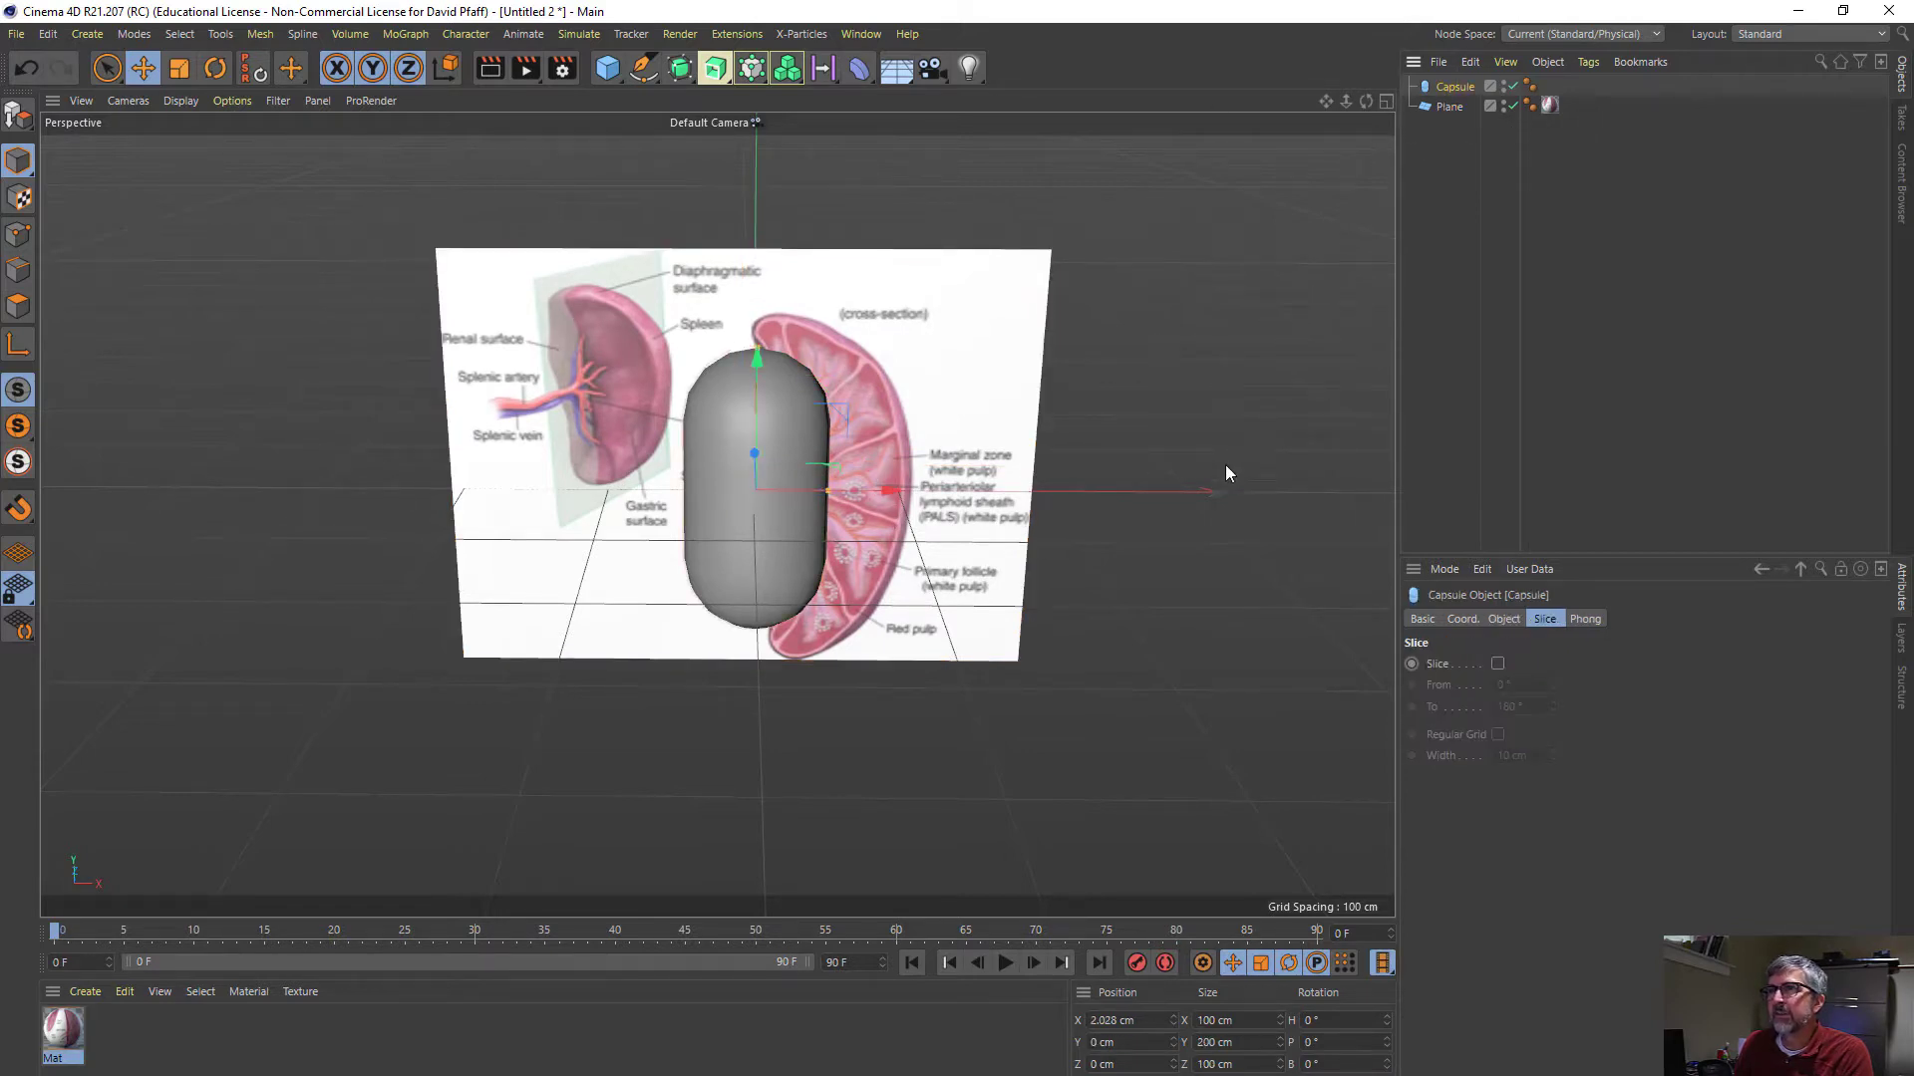
{"action": "key", "text": "t"}
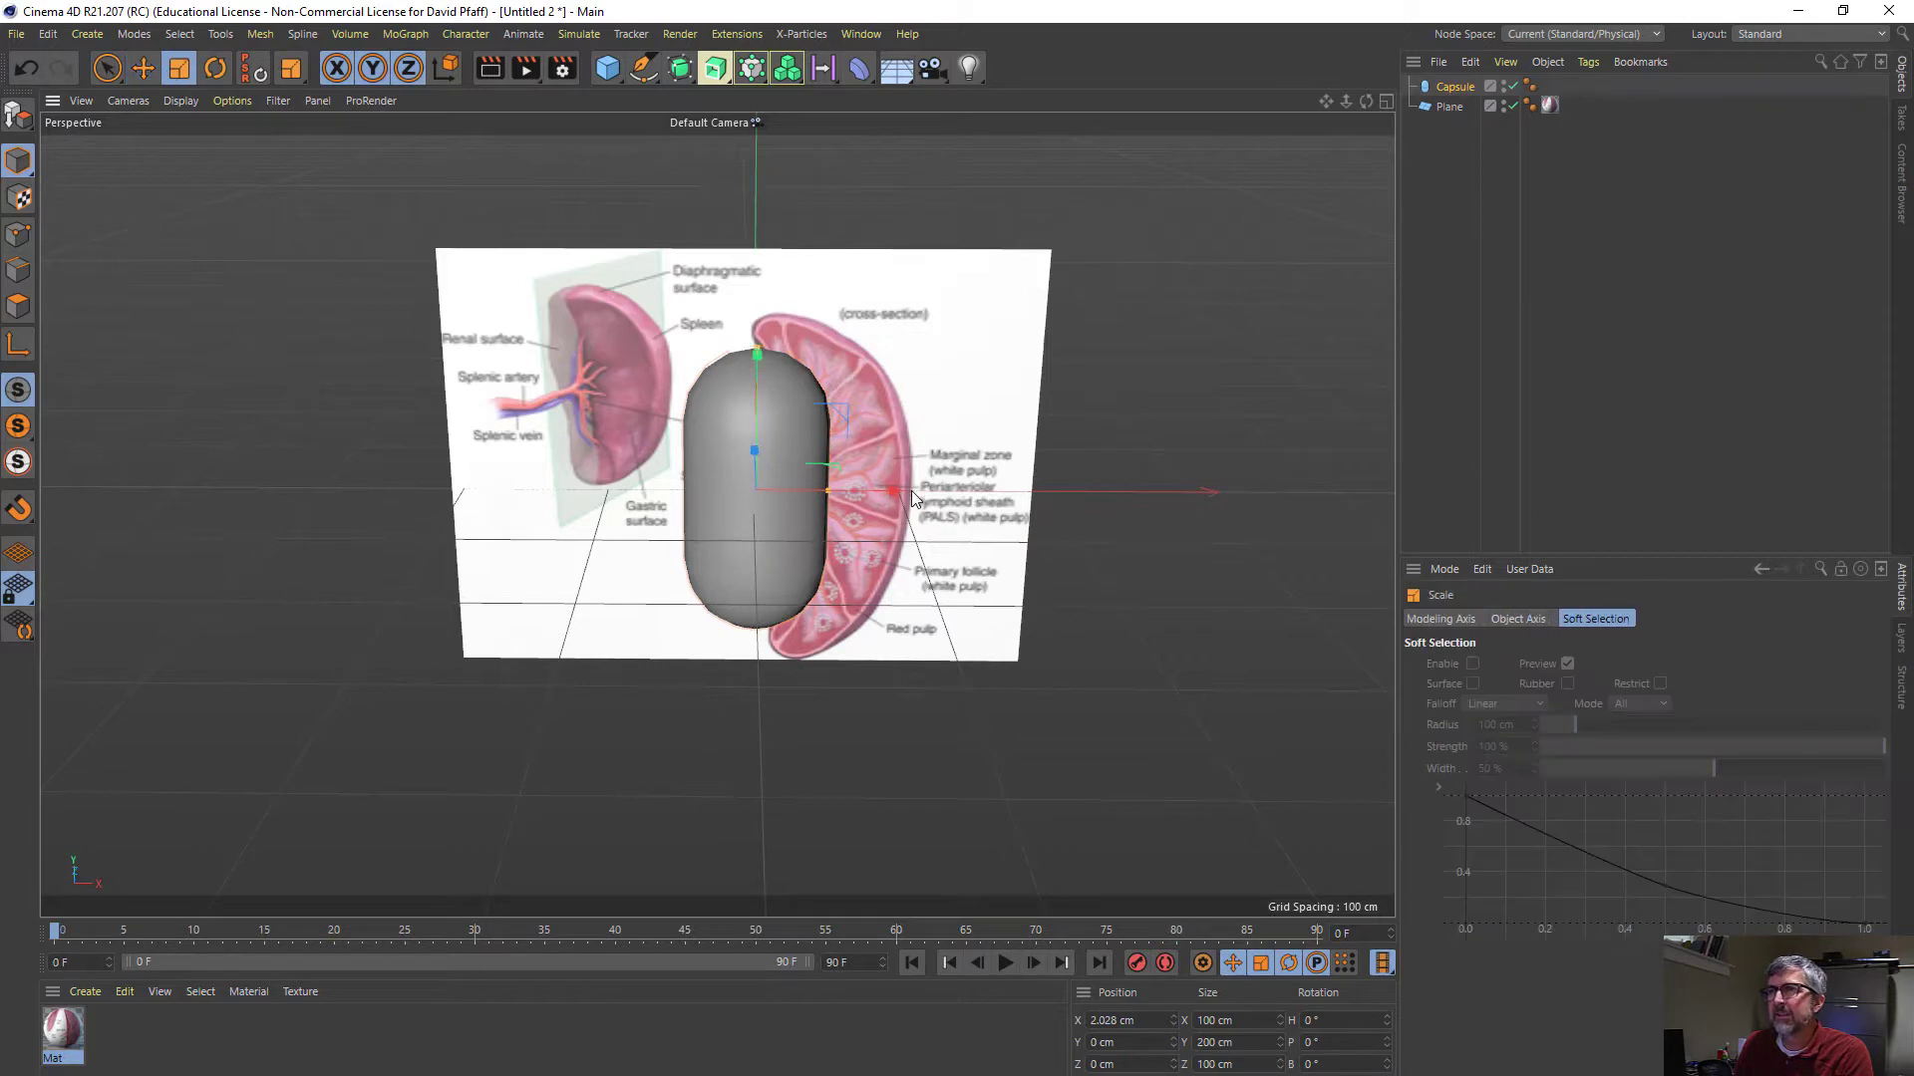
{"action": "left_click_drag", "start_coordinate": [894, 493], "coordinate": [923, 481]}
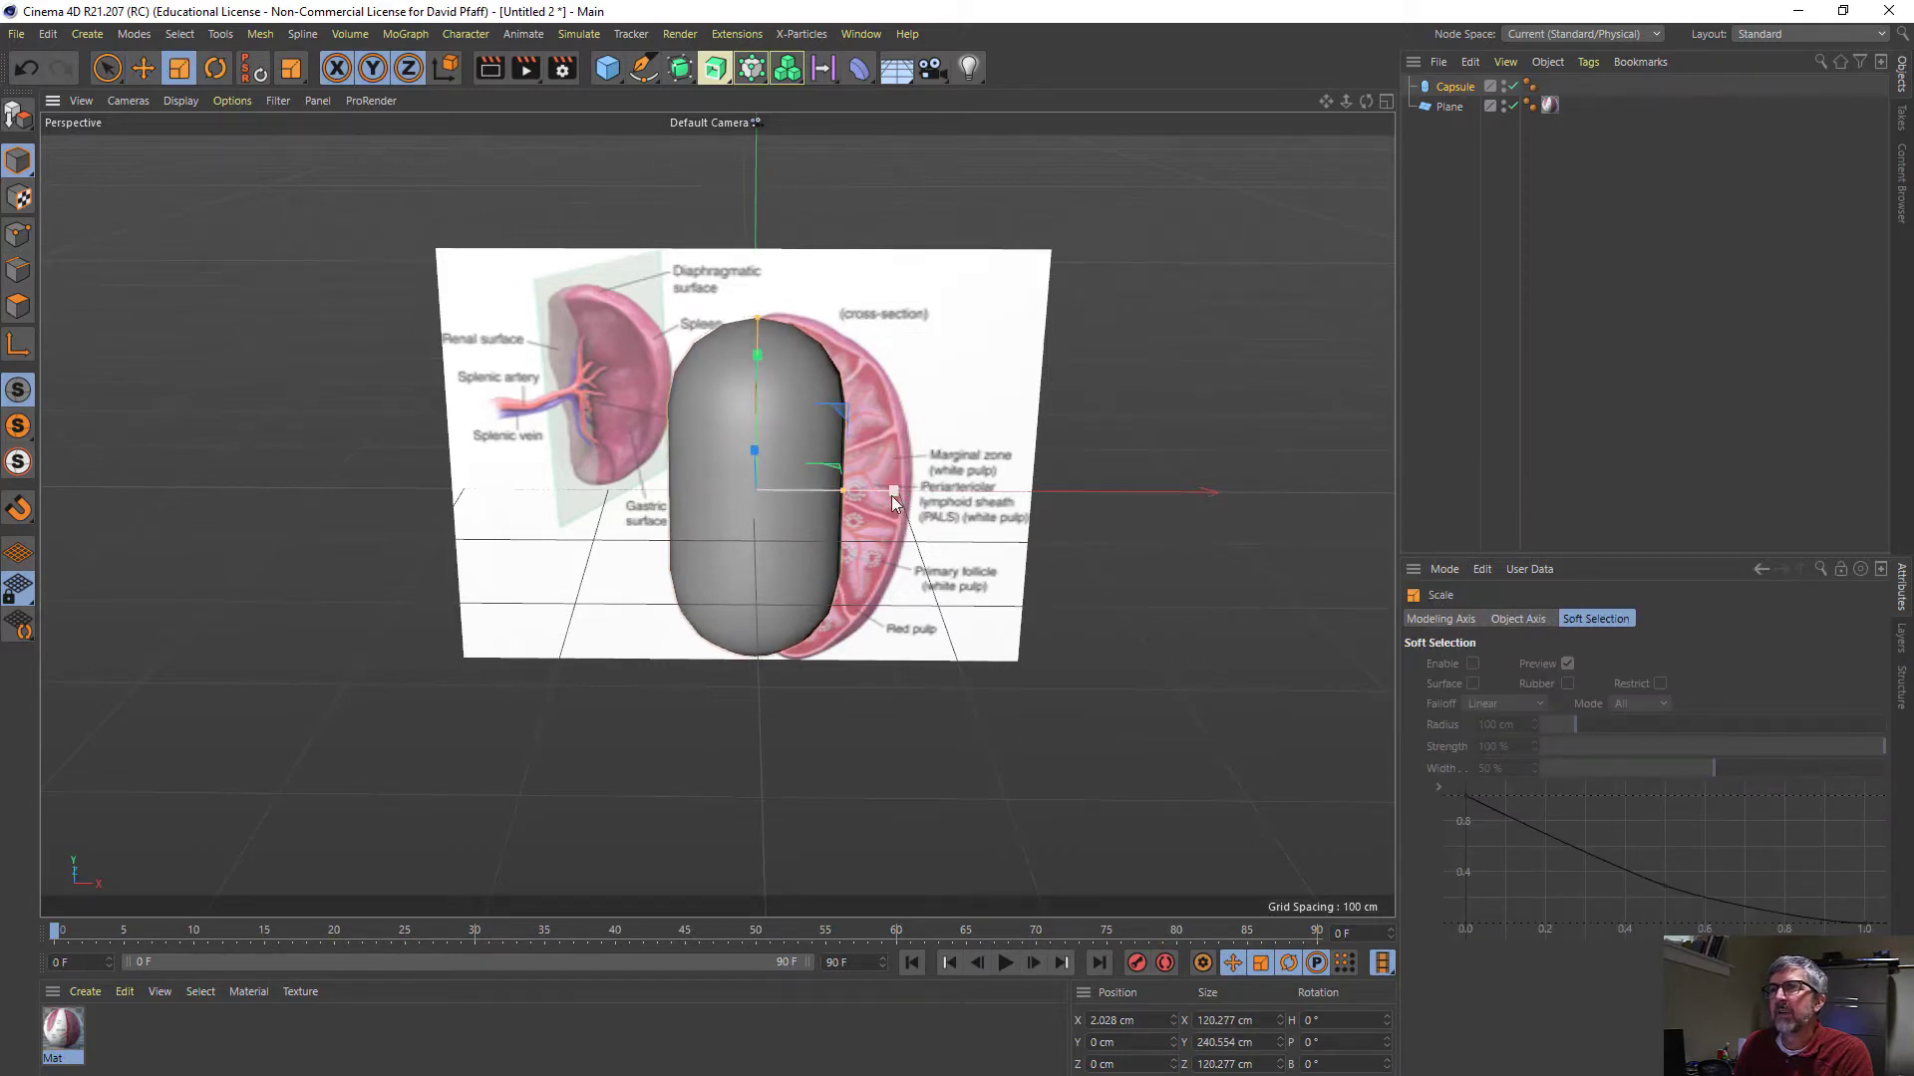
{"action": "scroll", "coordinate": [843, 494], "scroll_direction": "up", "scroll_amount": 2}
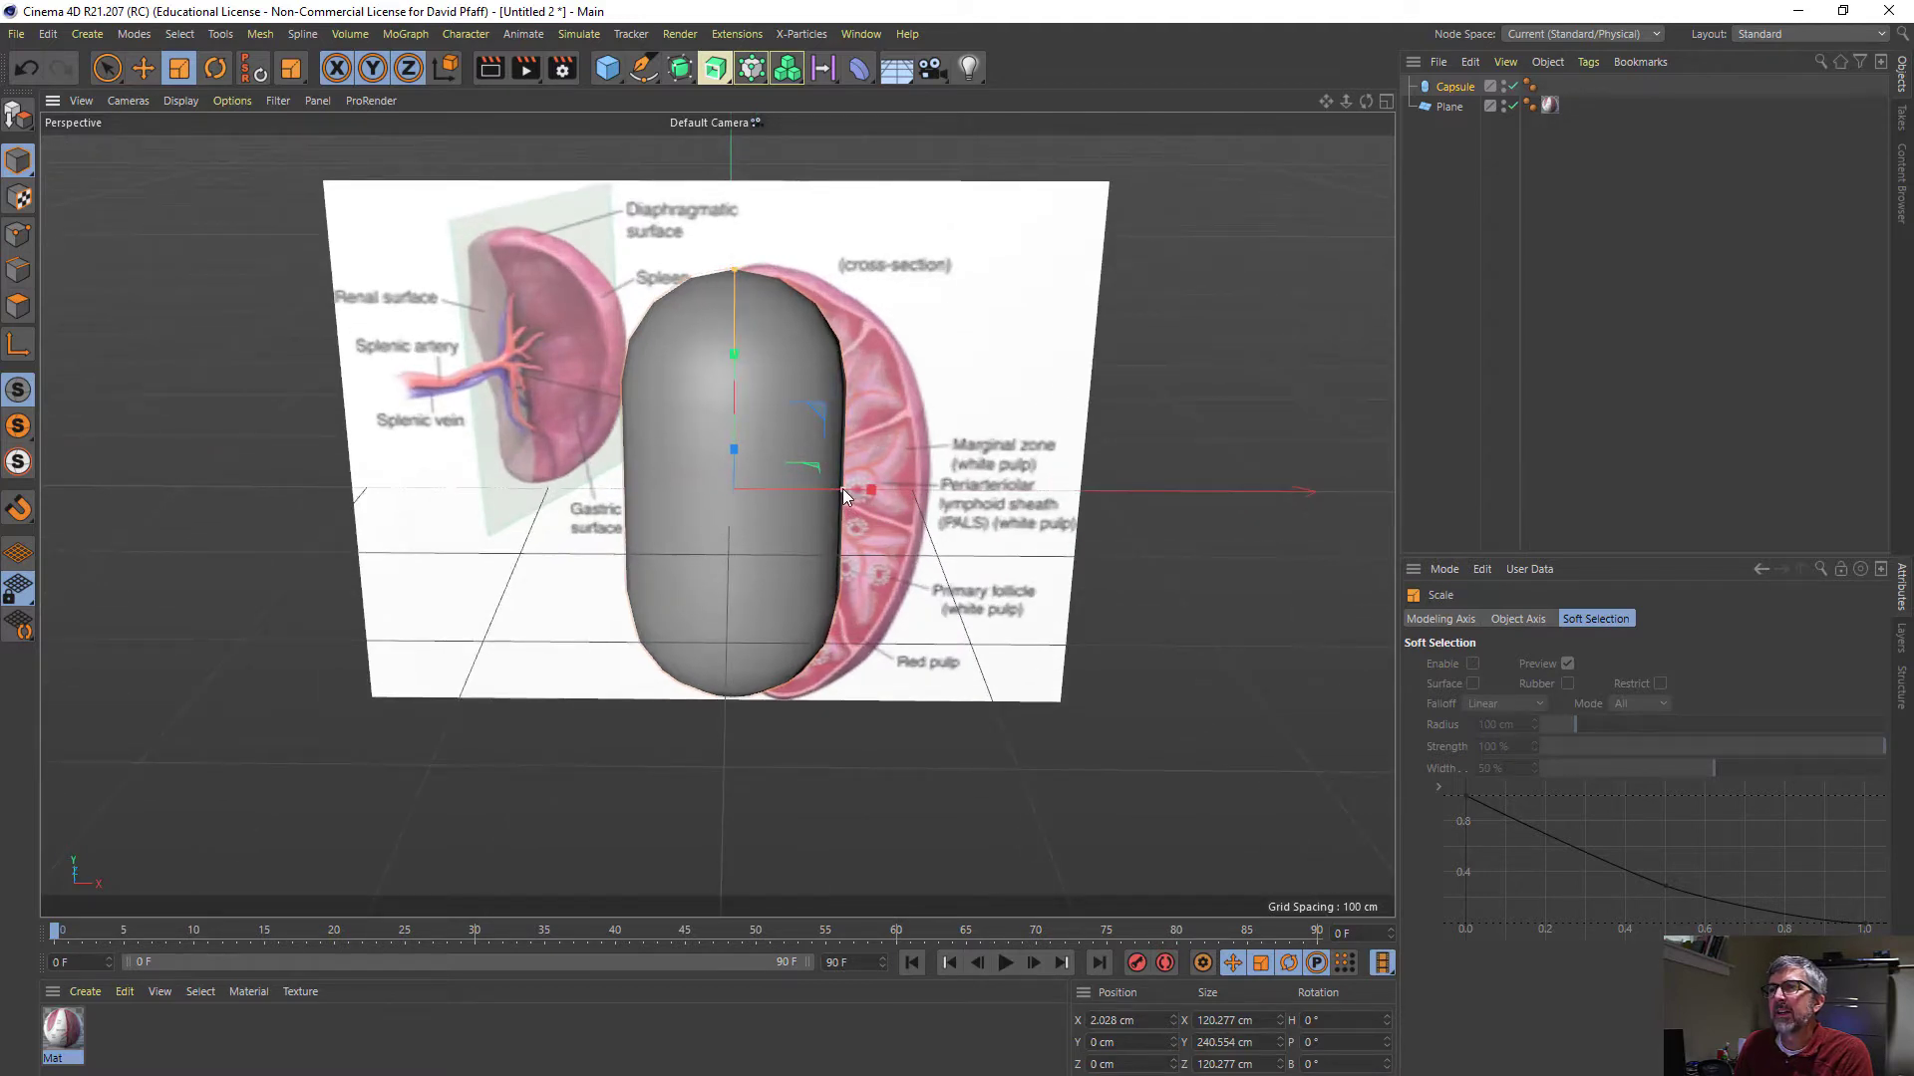
{"action": "left_click_drag", "start_coordinate": [841, 490], "coordinate": [893, 489]}
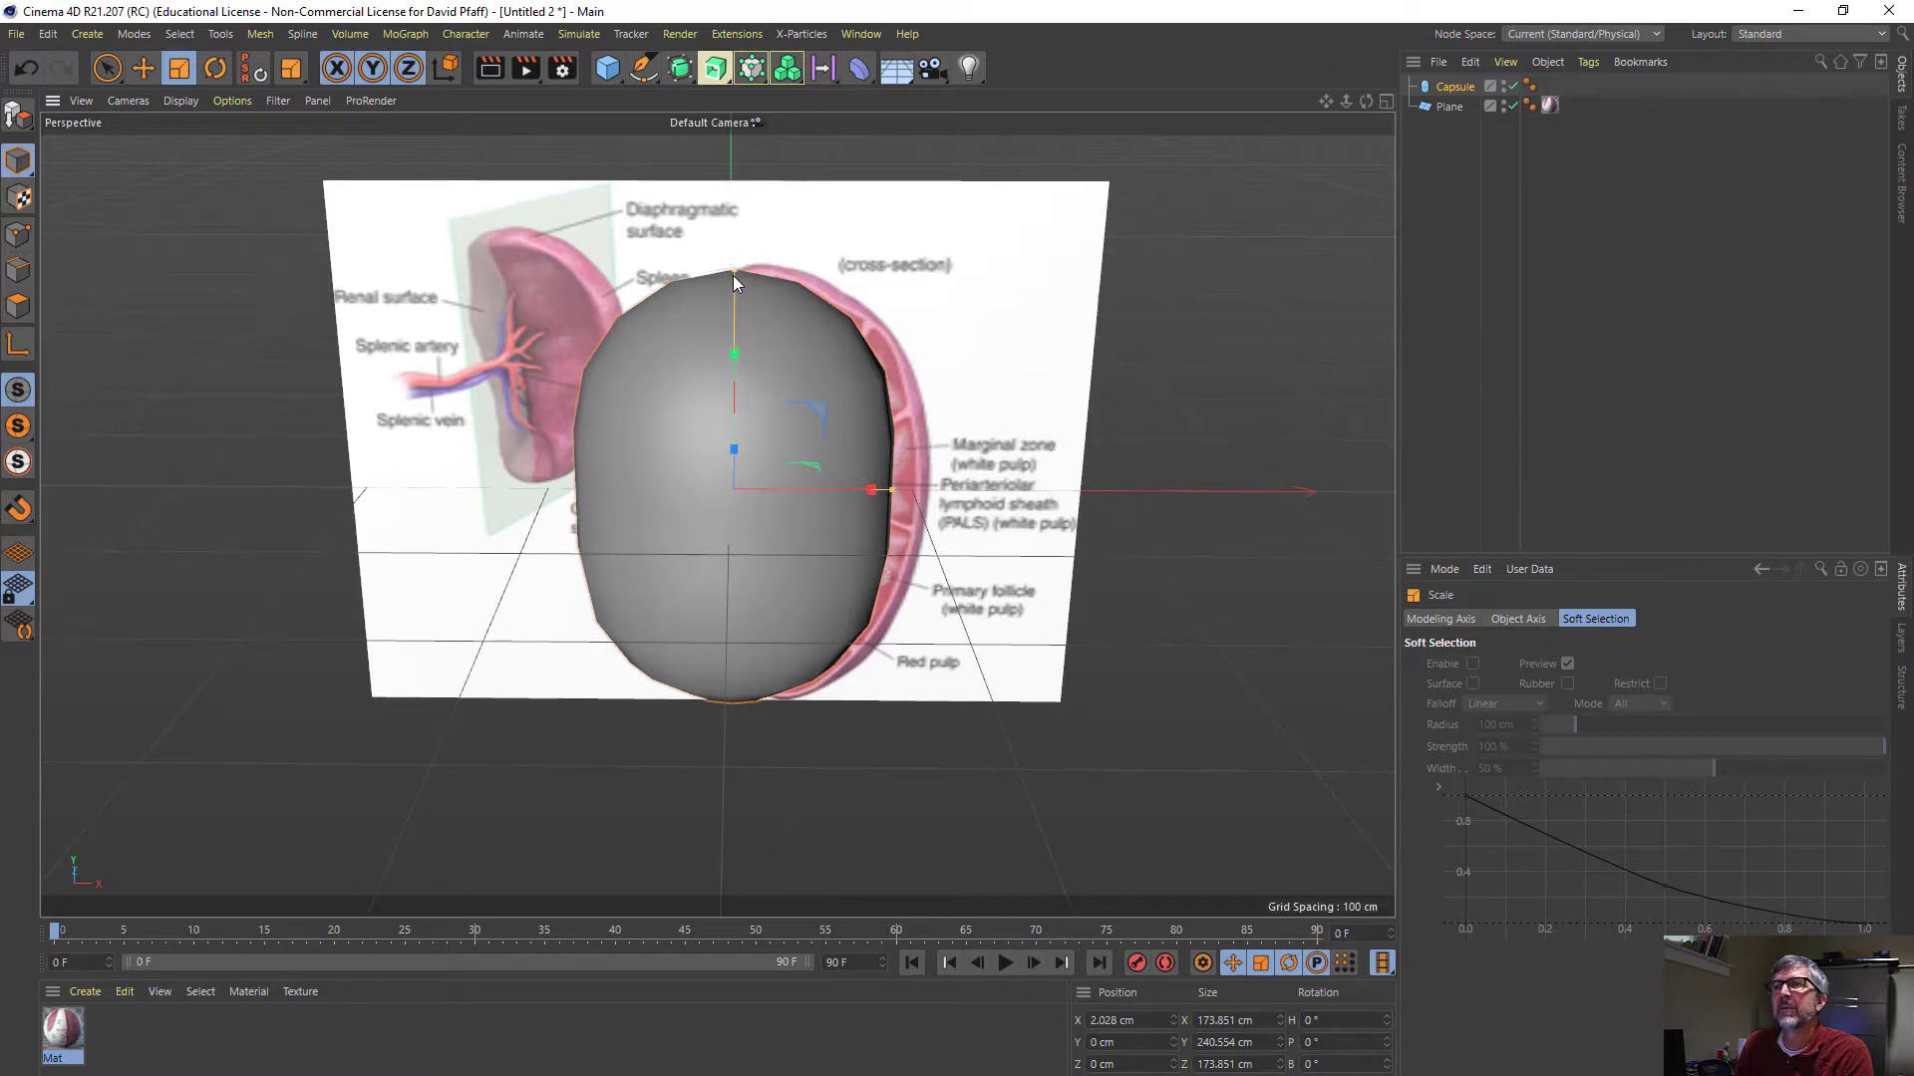
{"action": "left_click_drag", "start_coordinate": [732, 275], "coordinate": [740, 271]}
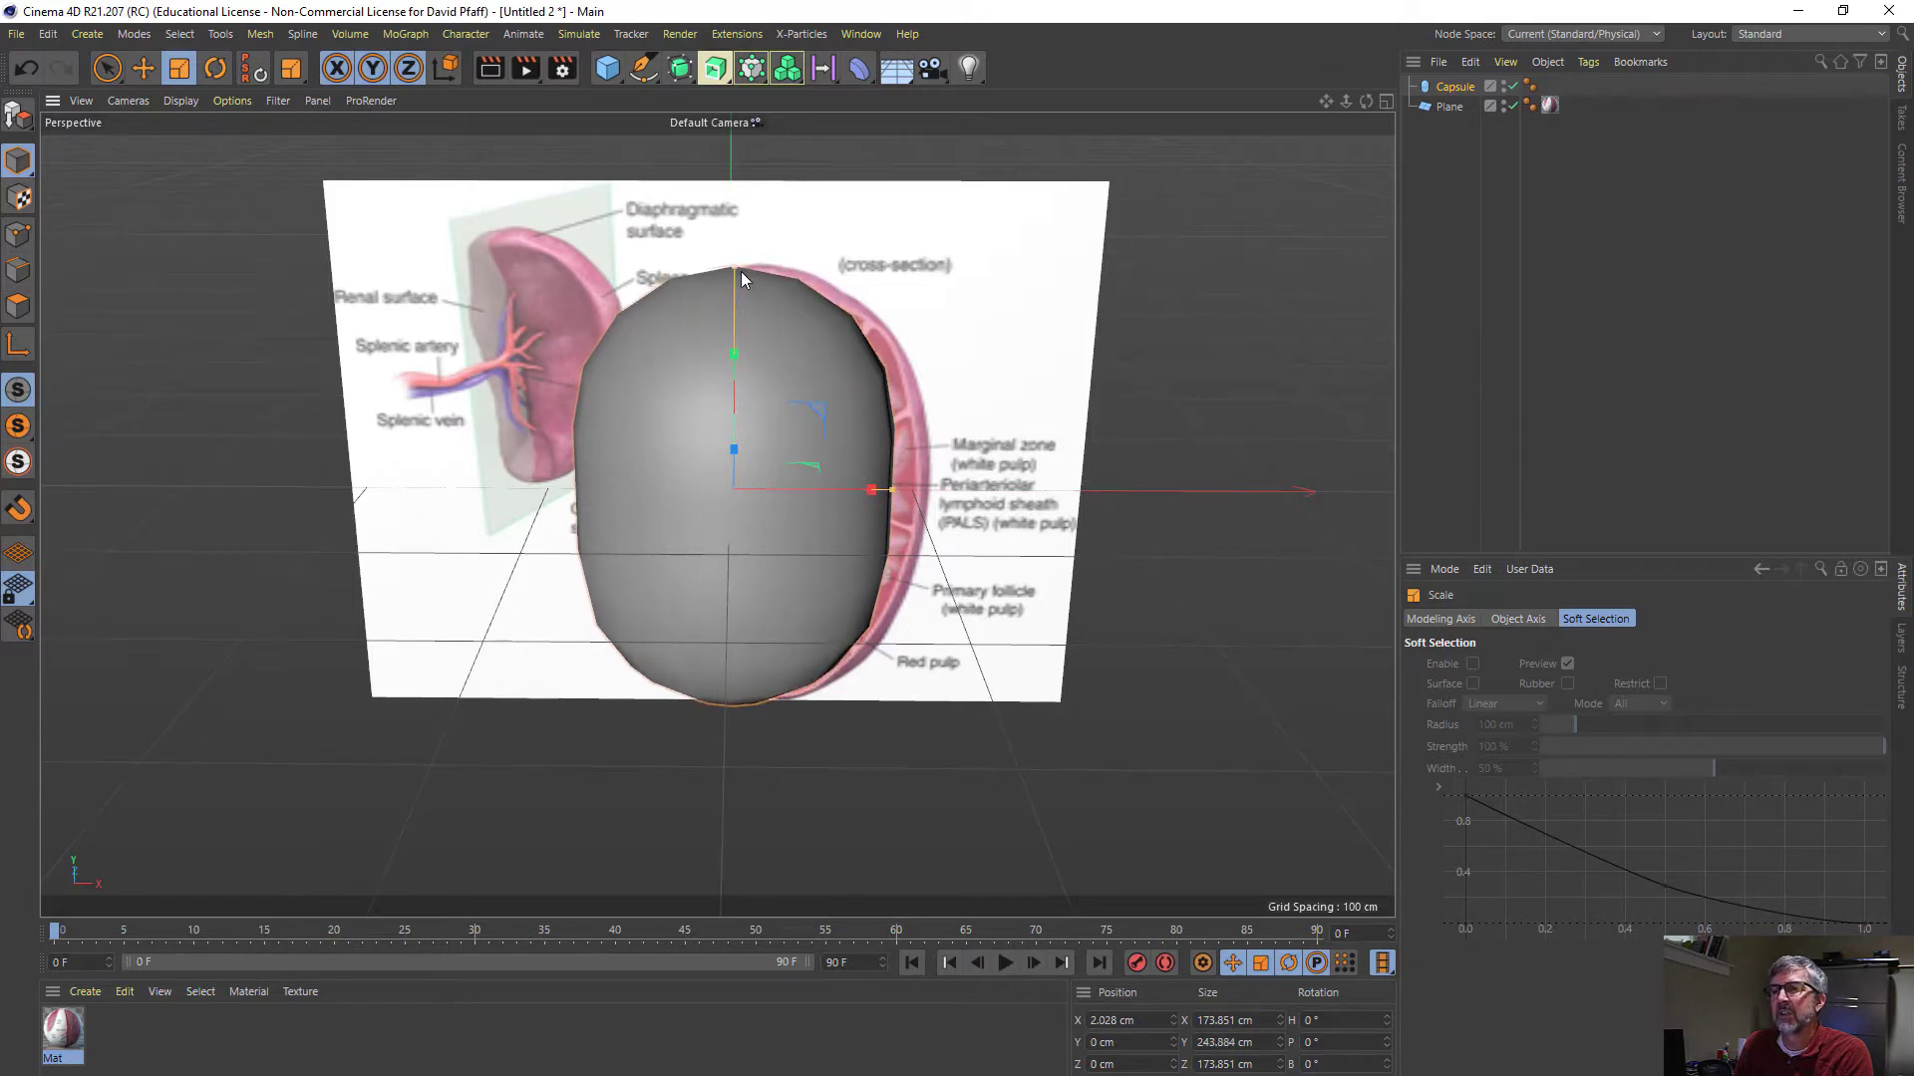
- Enable slicing on the capsule and set the slice from -49° to 45°, leaving a wedge over the cross-section
{"action": "left_click_drag", "start_coordinate": [813, 422], "coordinate": [773, 399], "text": "alt"}
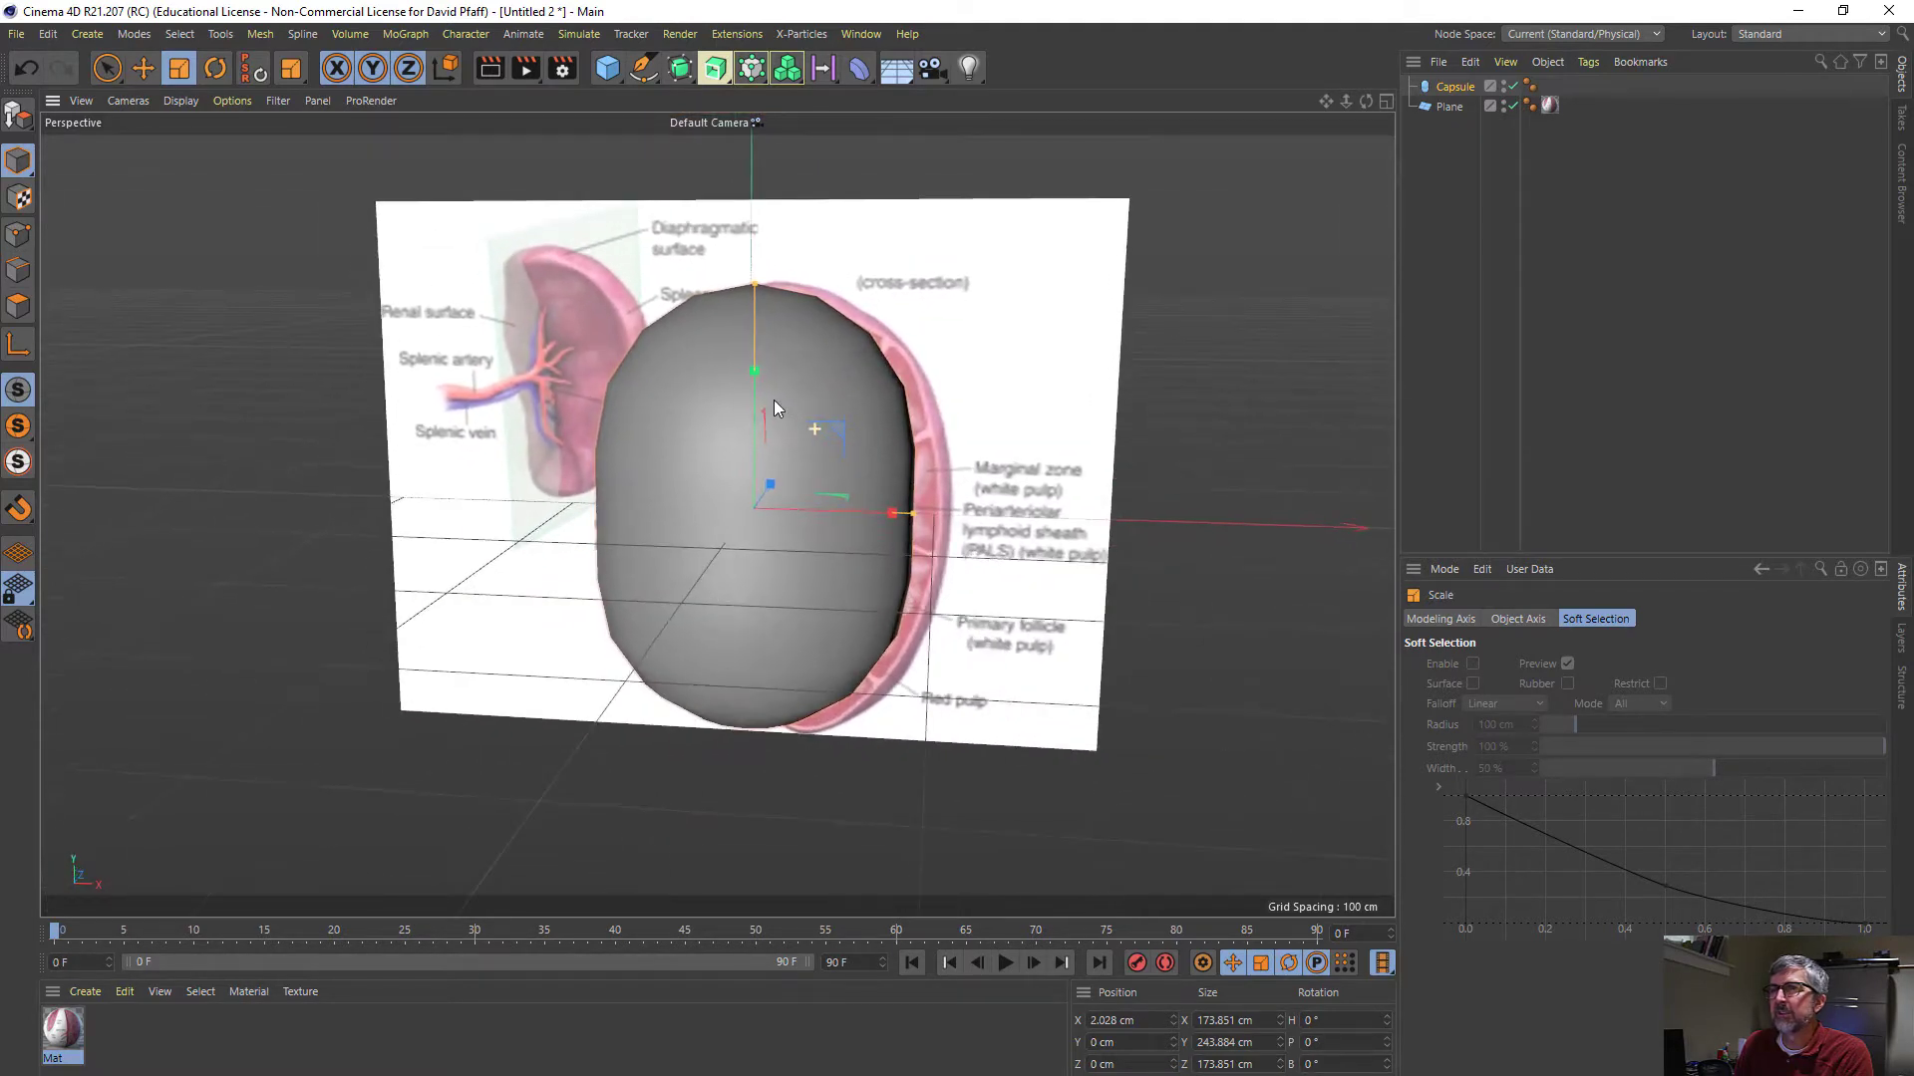
{"action": "left_click", "coordinate": [1456, 86]}
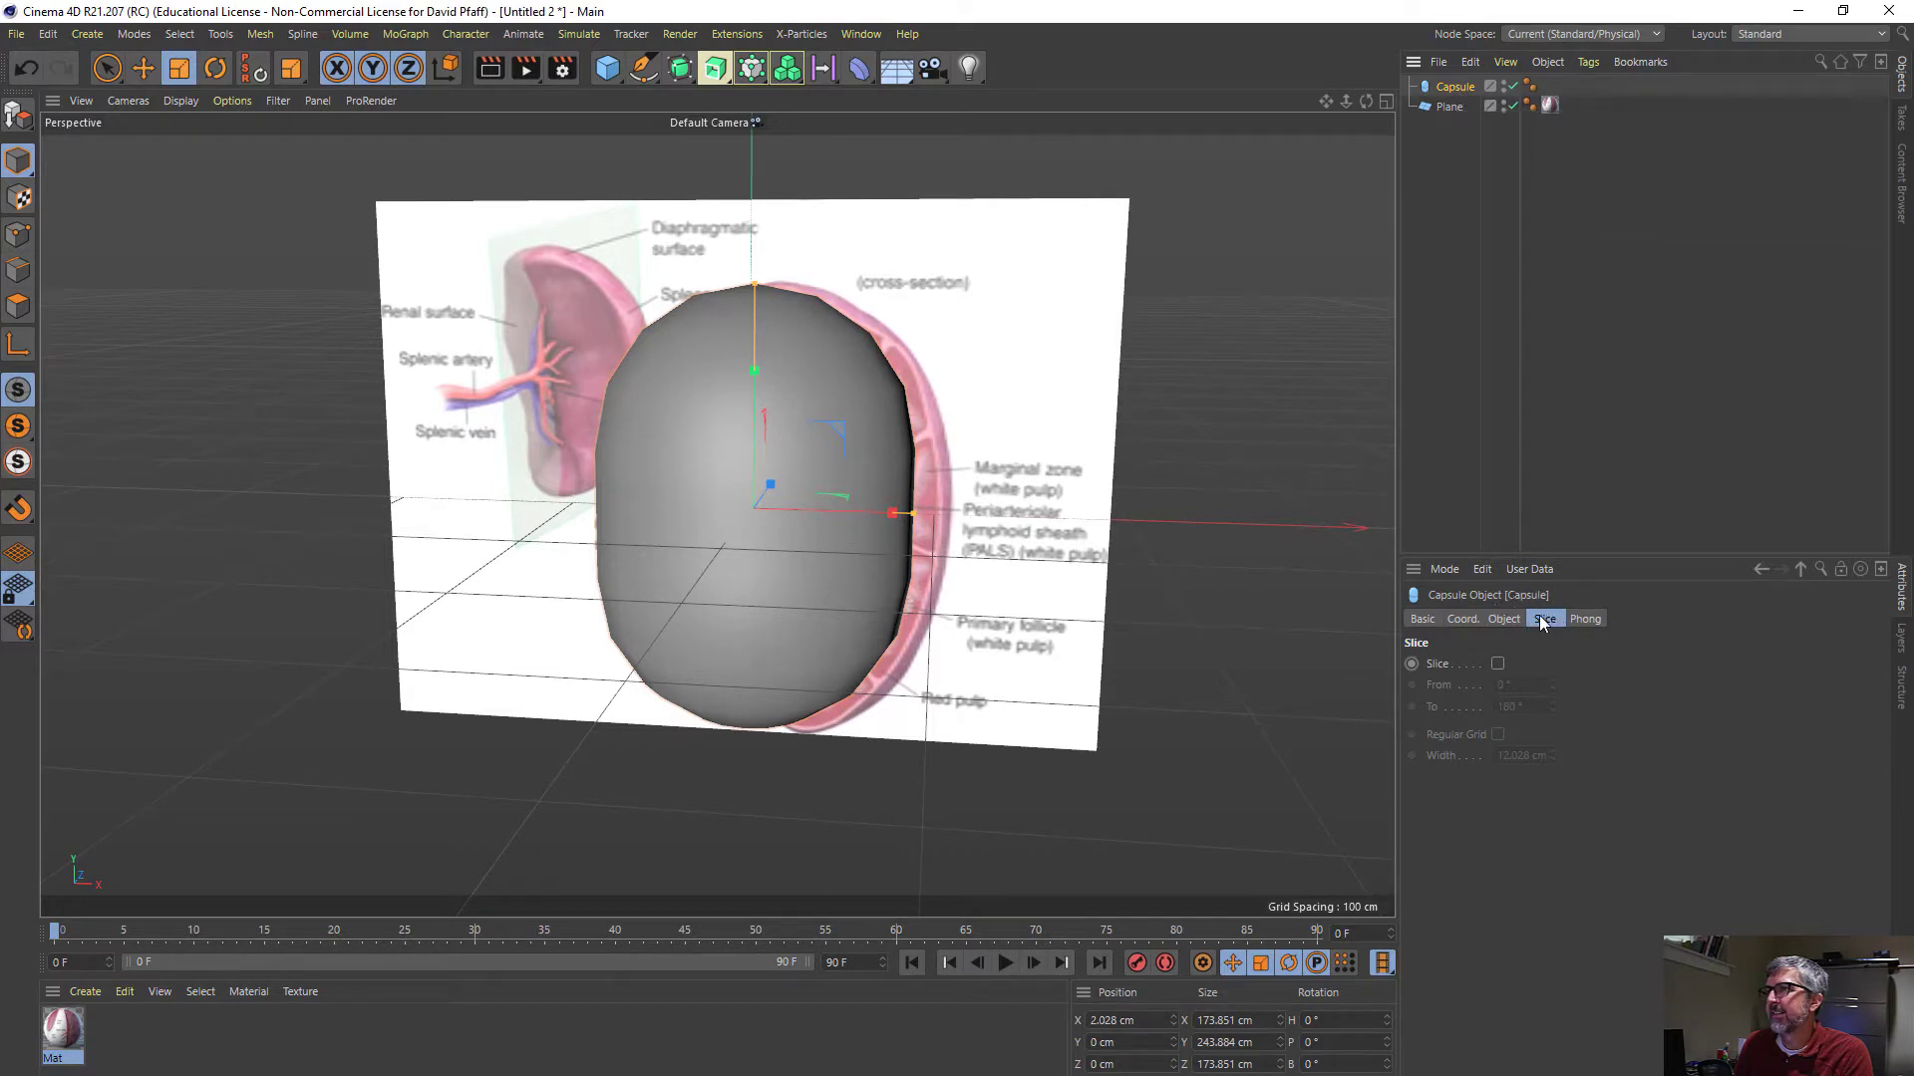
{"action": "left_click", "coordinate": [1497, 664]}
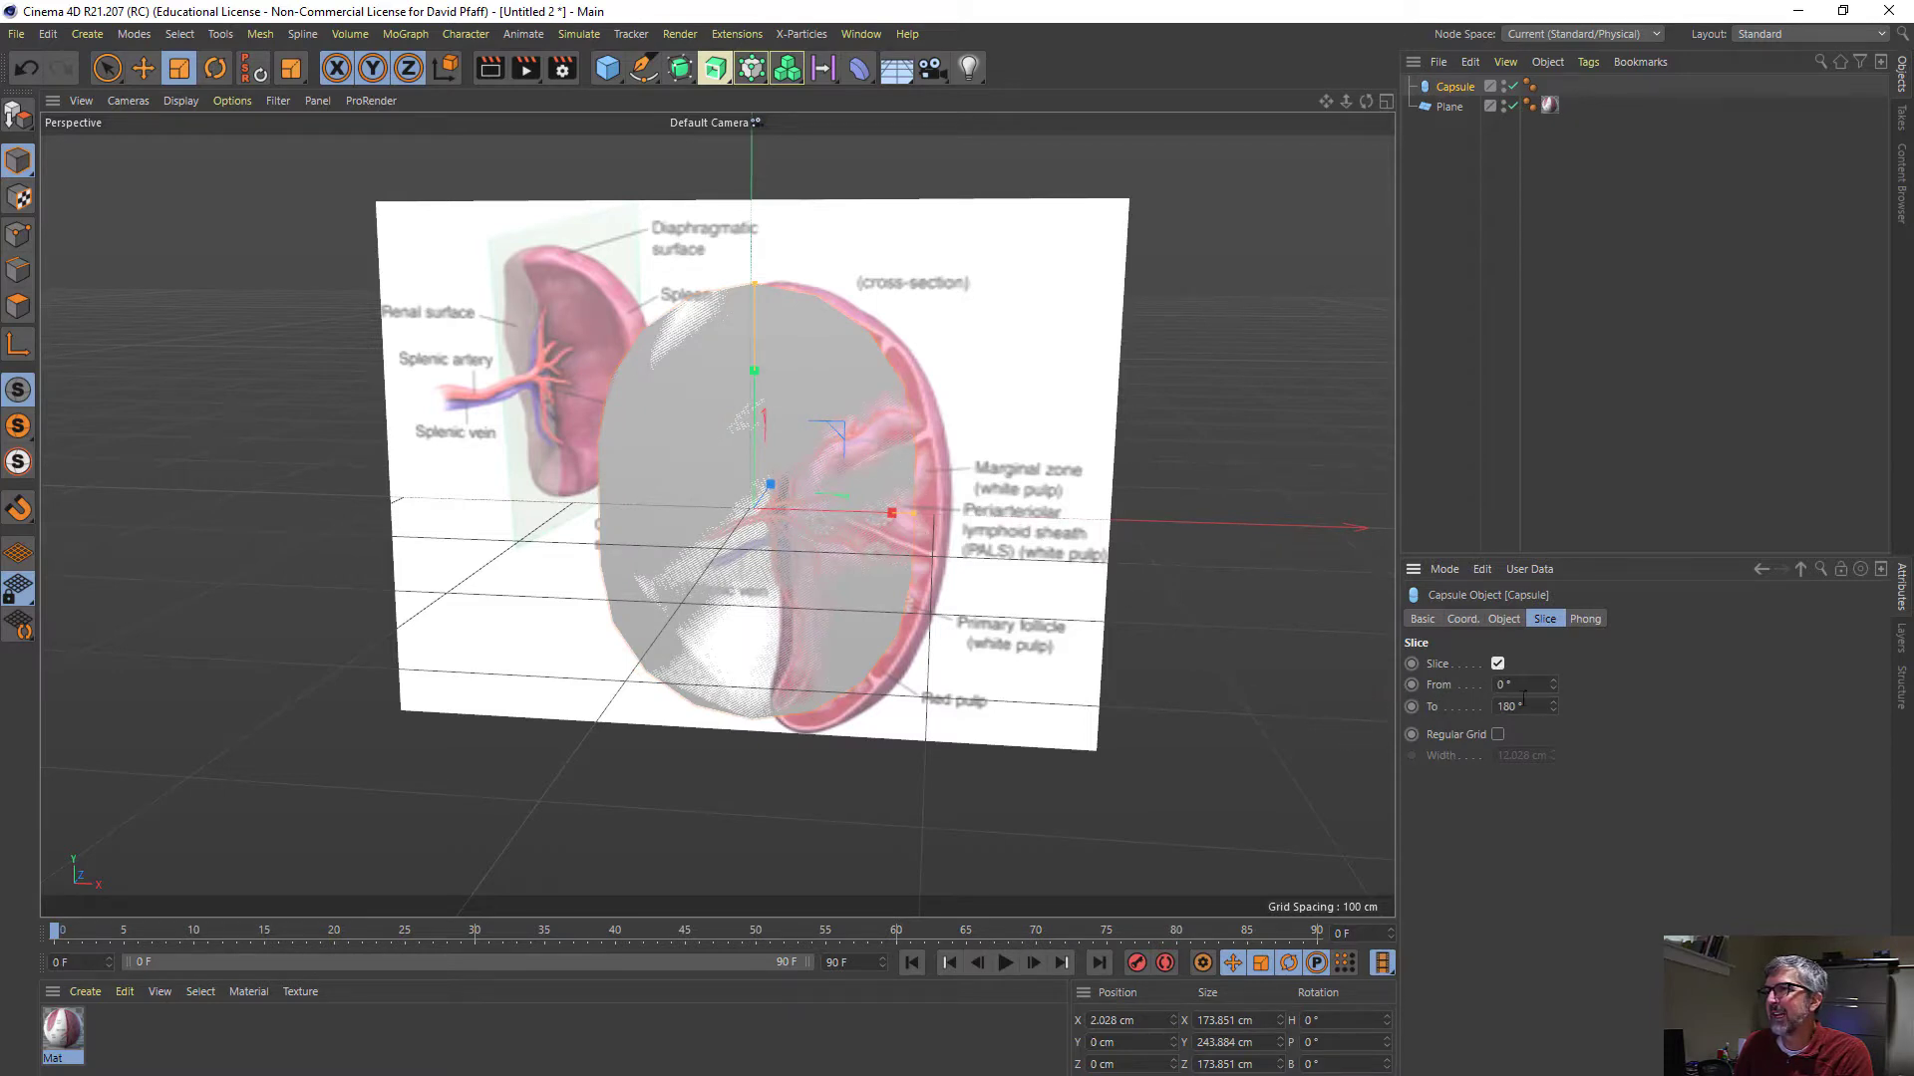
{"action": "left_click_drag", "start_coordinate": [867, 480], "coordinate": [897, 439], "text": "alt"}
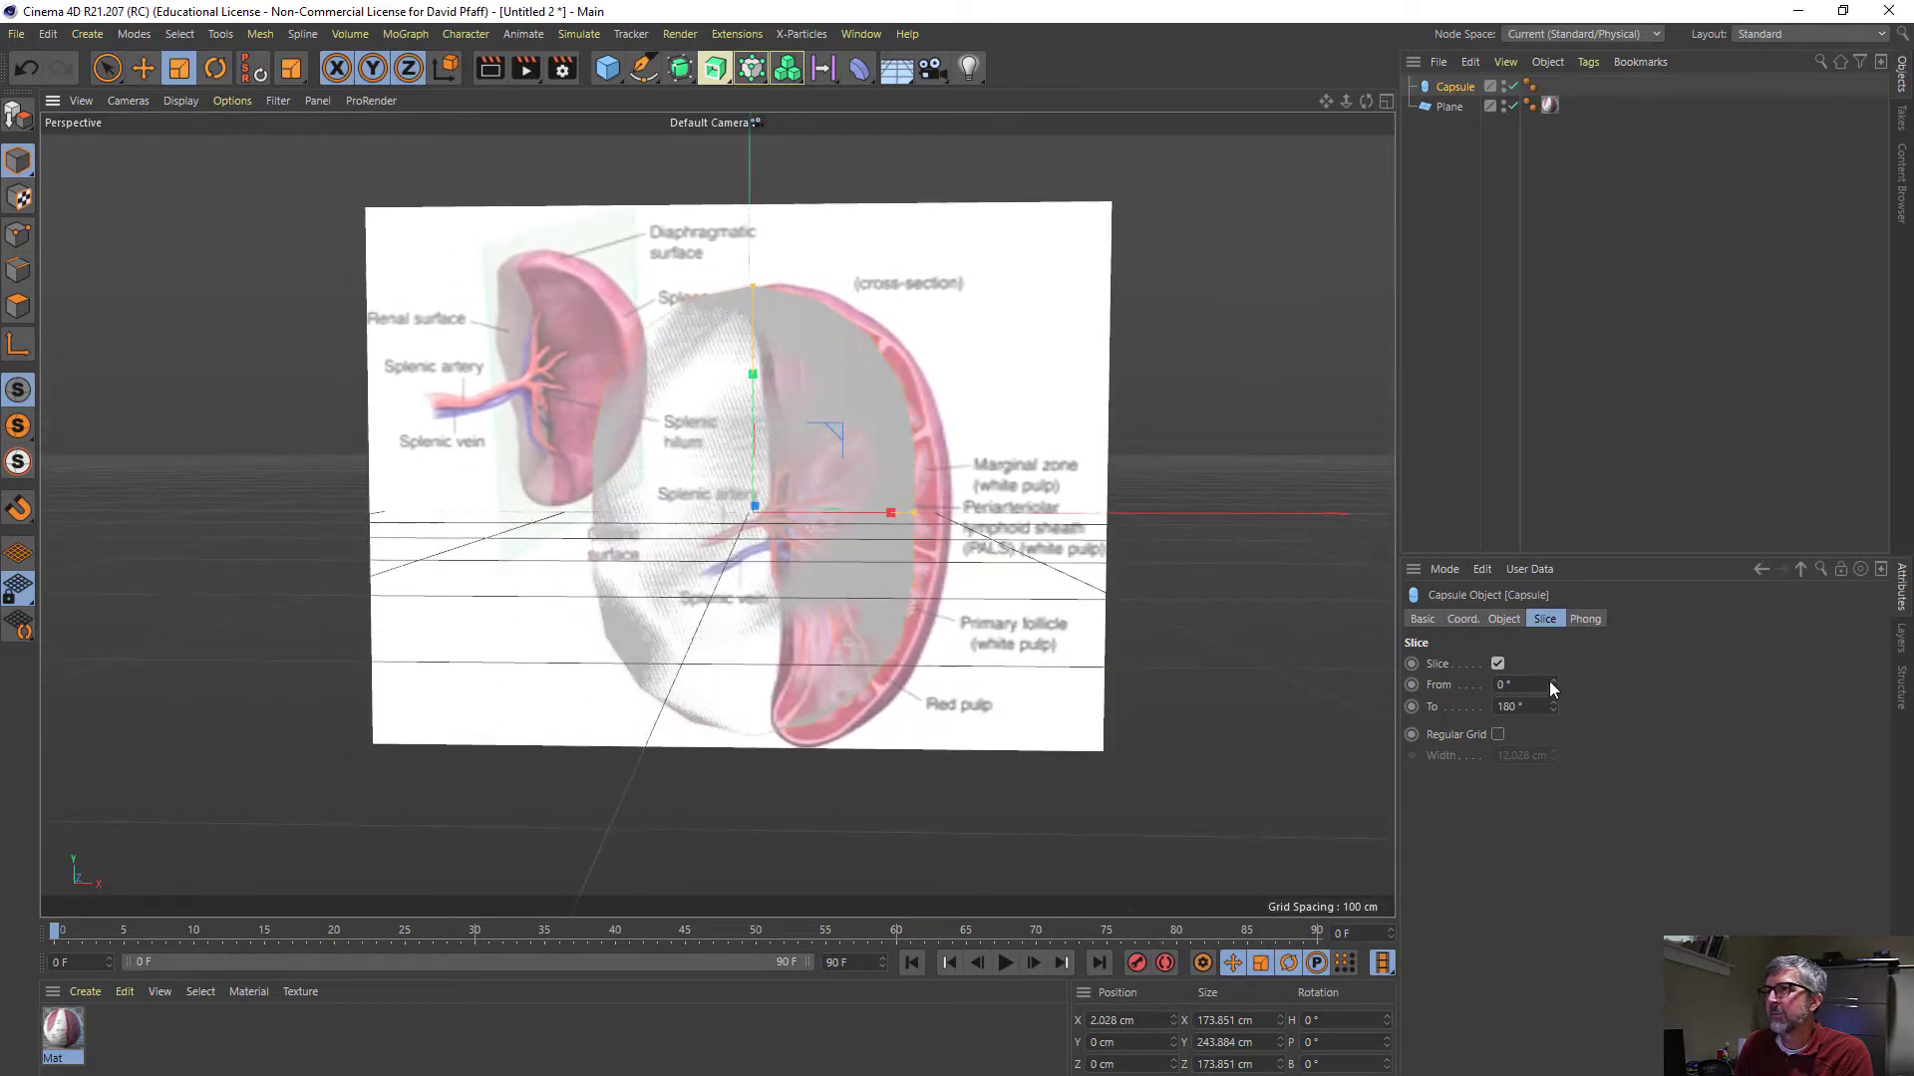
{"action": "left_click_drag", "start_coordinate": [1551, 684], "coordinate": [1551, 726]}
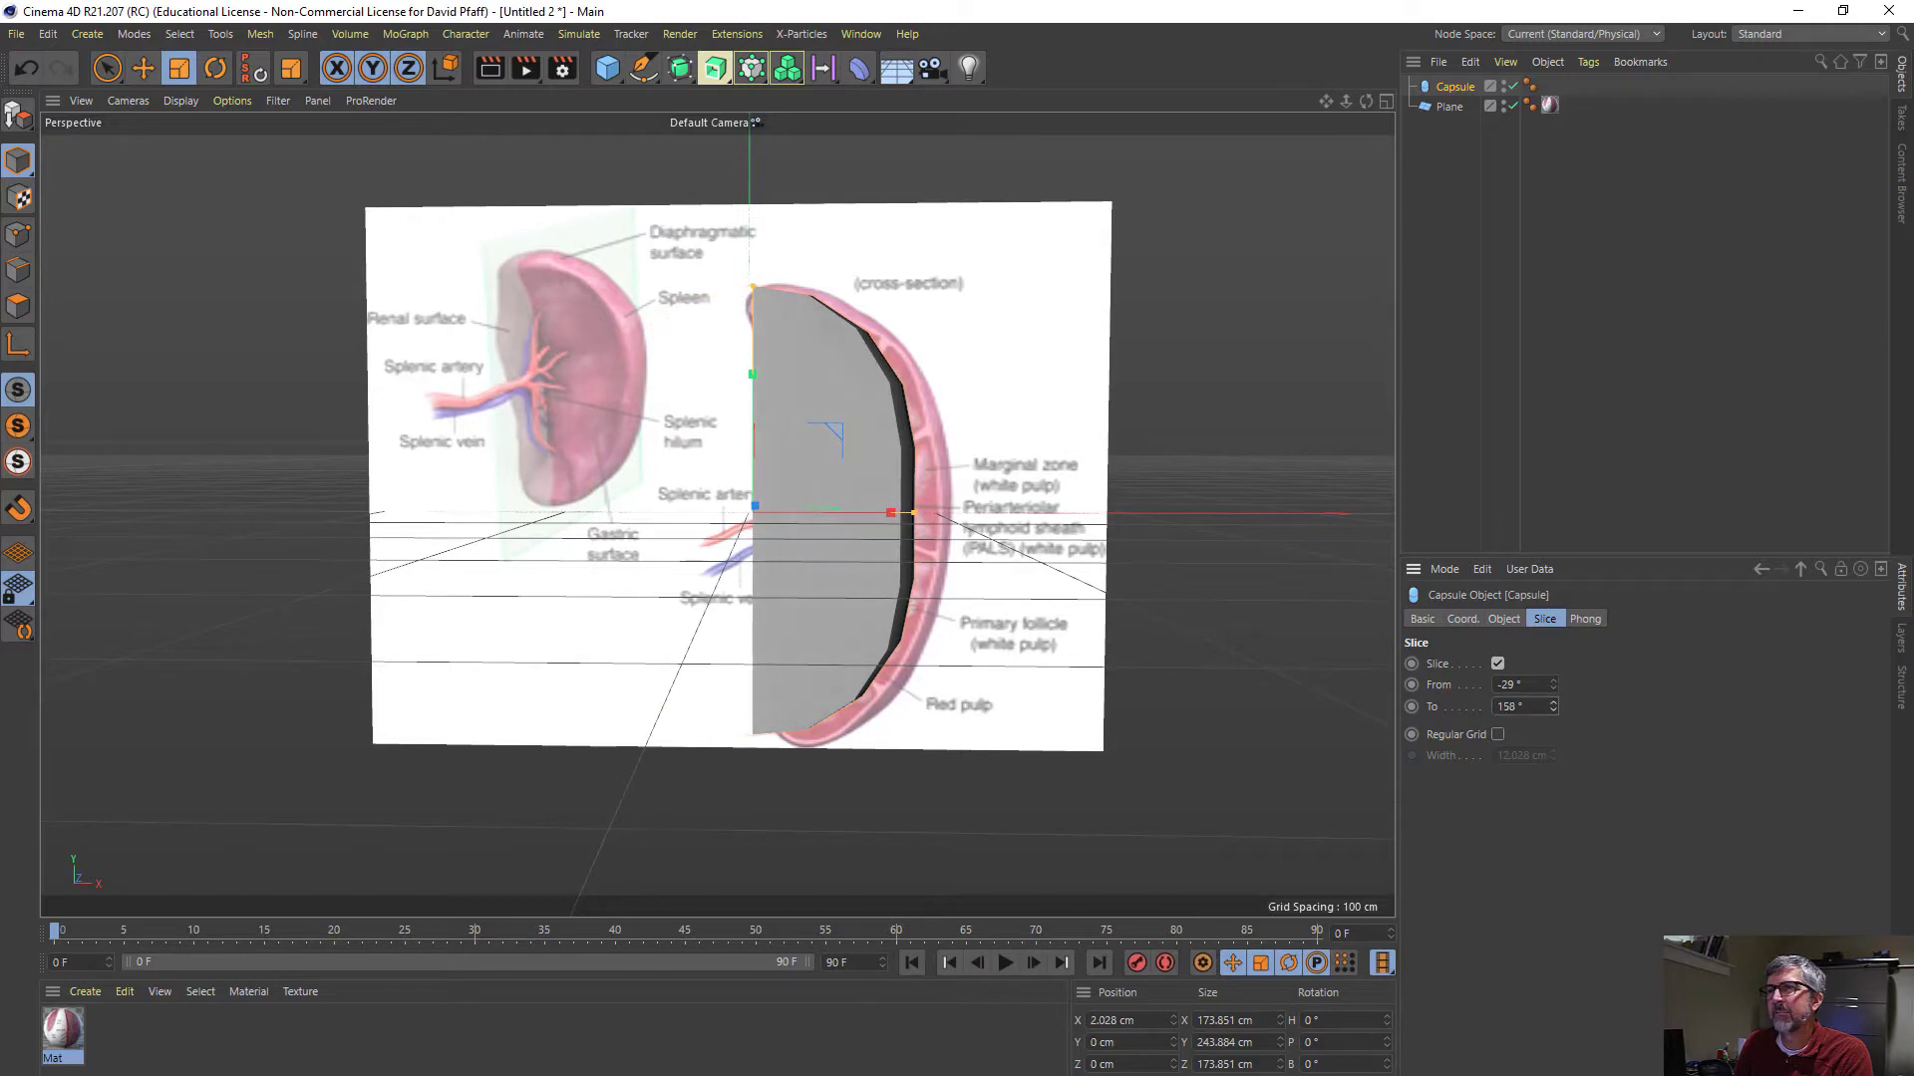
{"action": "left_click_drag", "start_coordinate": [971, 536], "coordinate": [999, 750], "text": "alt"}
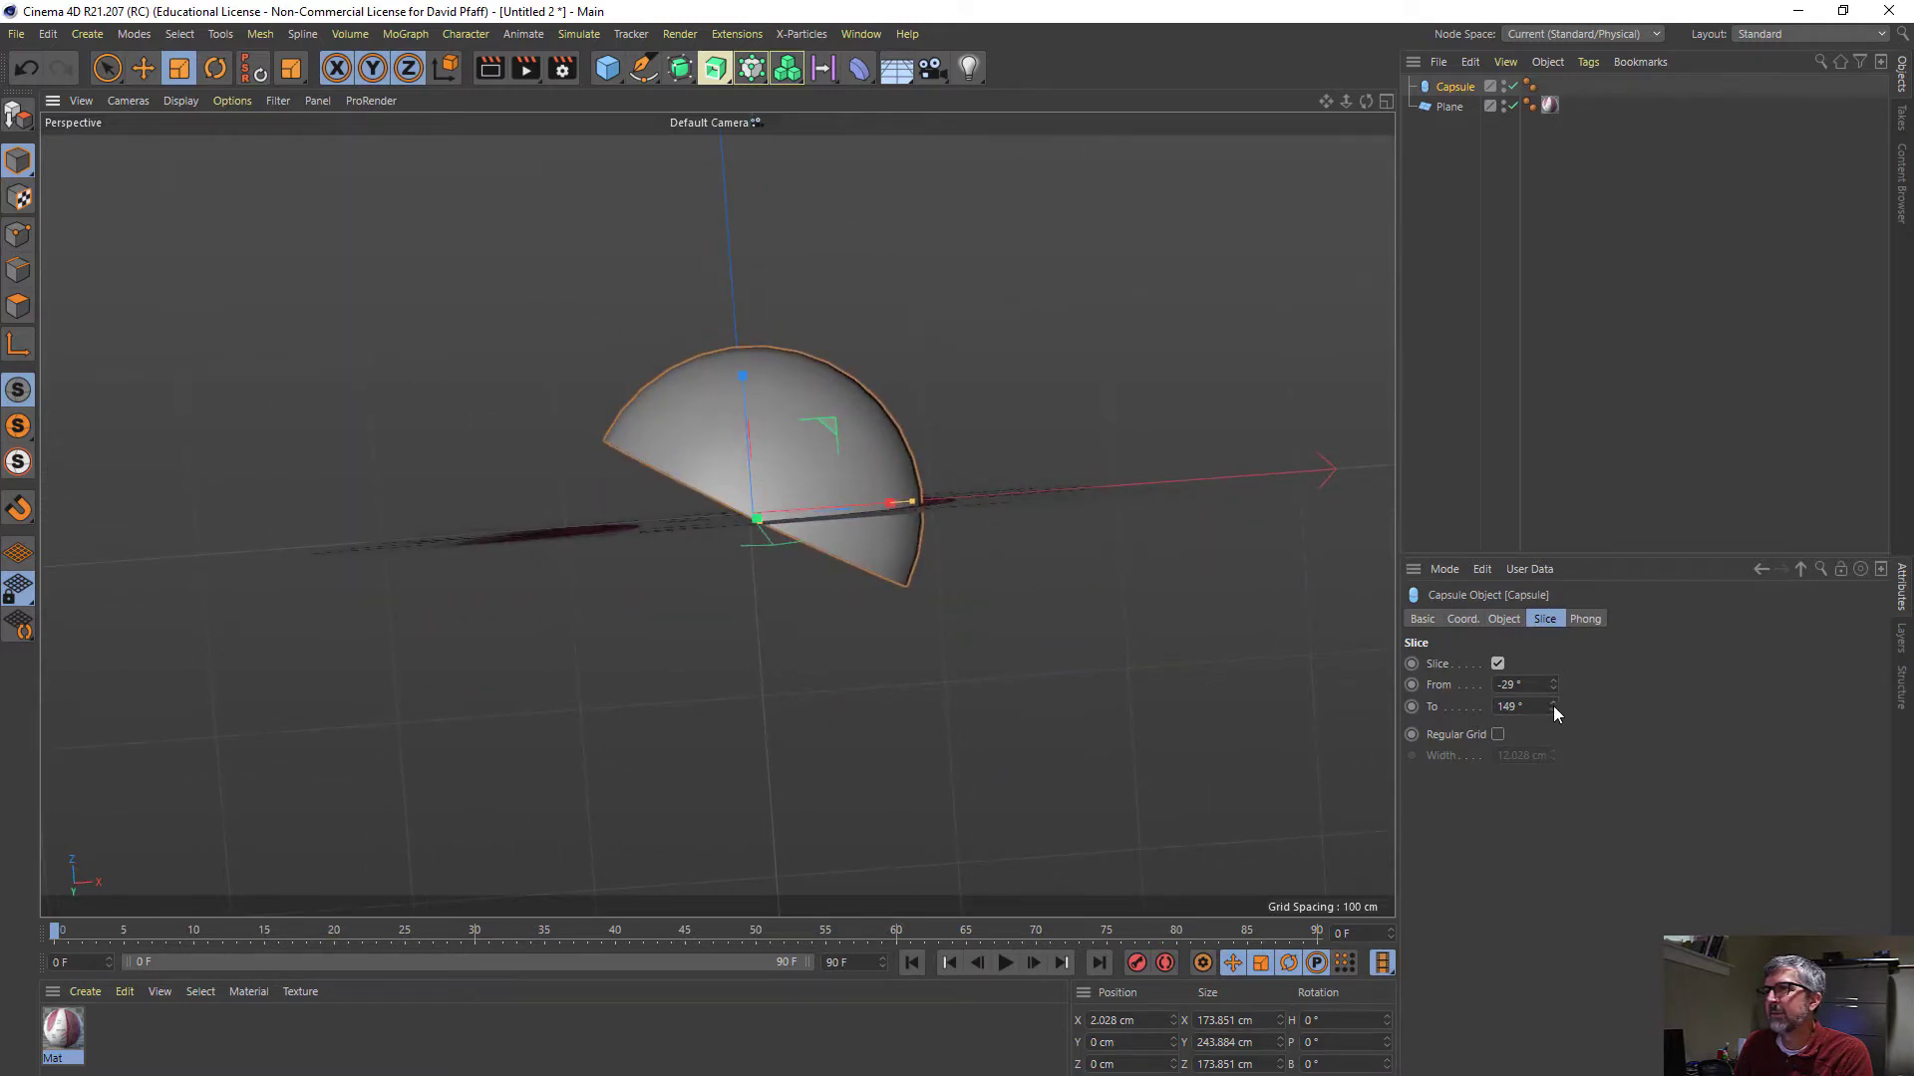
{"action": "mouse_move", "coordinate": [1552, 706]}
{"action": "left_mouse_down"}
{"action": "mouse_move", "coordinate": [1551, 794]}
{"action": "mouse_move", "coordinate": [1558, 663]}
{"action": "mouse_move", "coordinate": [1553, 718]}
{"action": "left_mouse_up"}
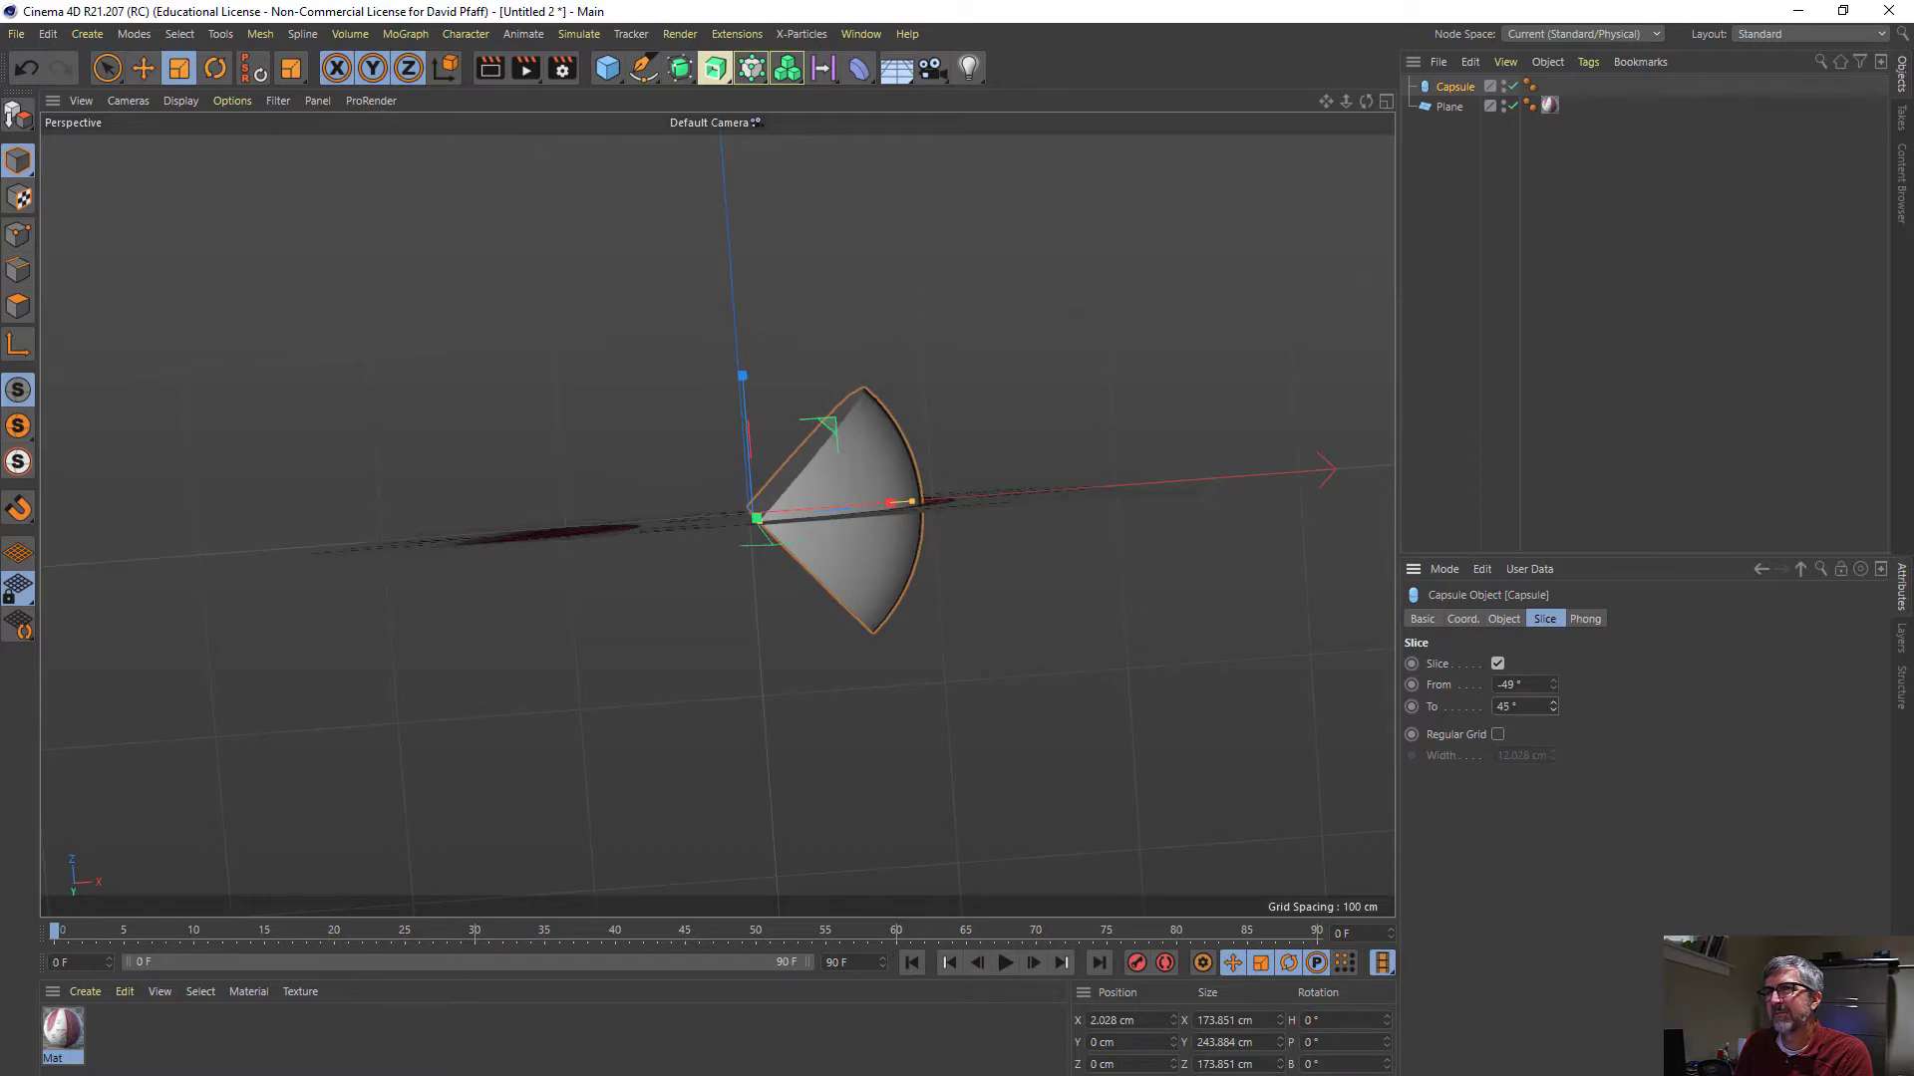
{"action": "left_click_drag", "start_coordinate": [1054, 506], "coordinate": [990, 385], "text": "alt"}
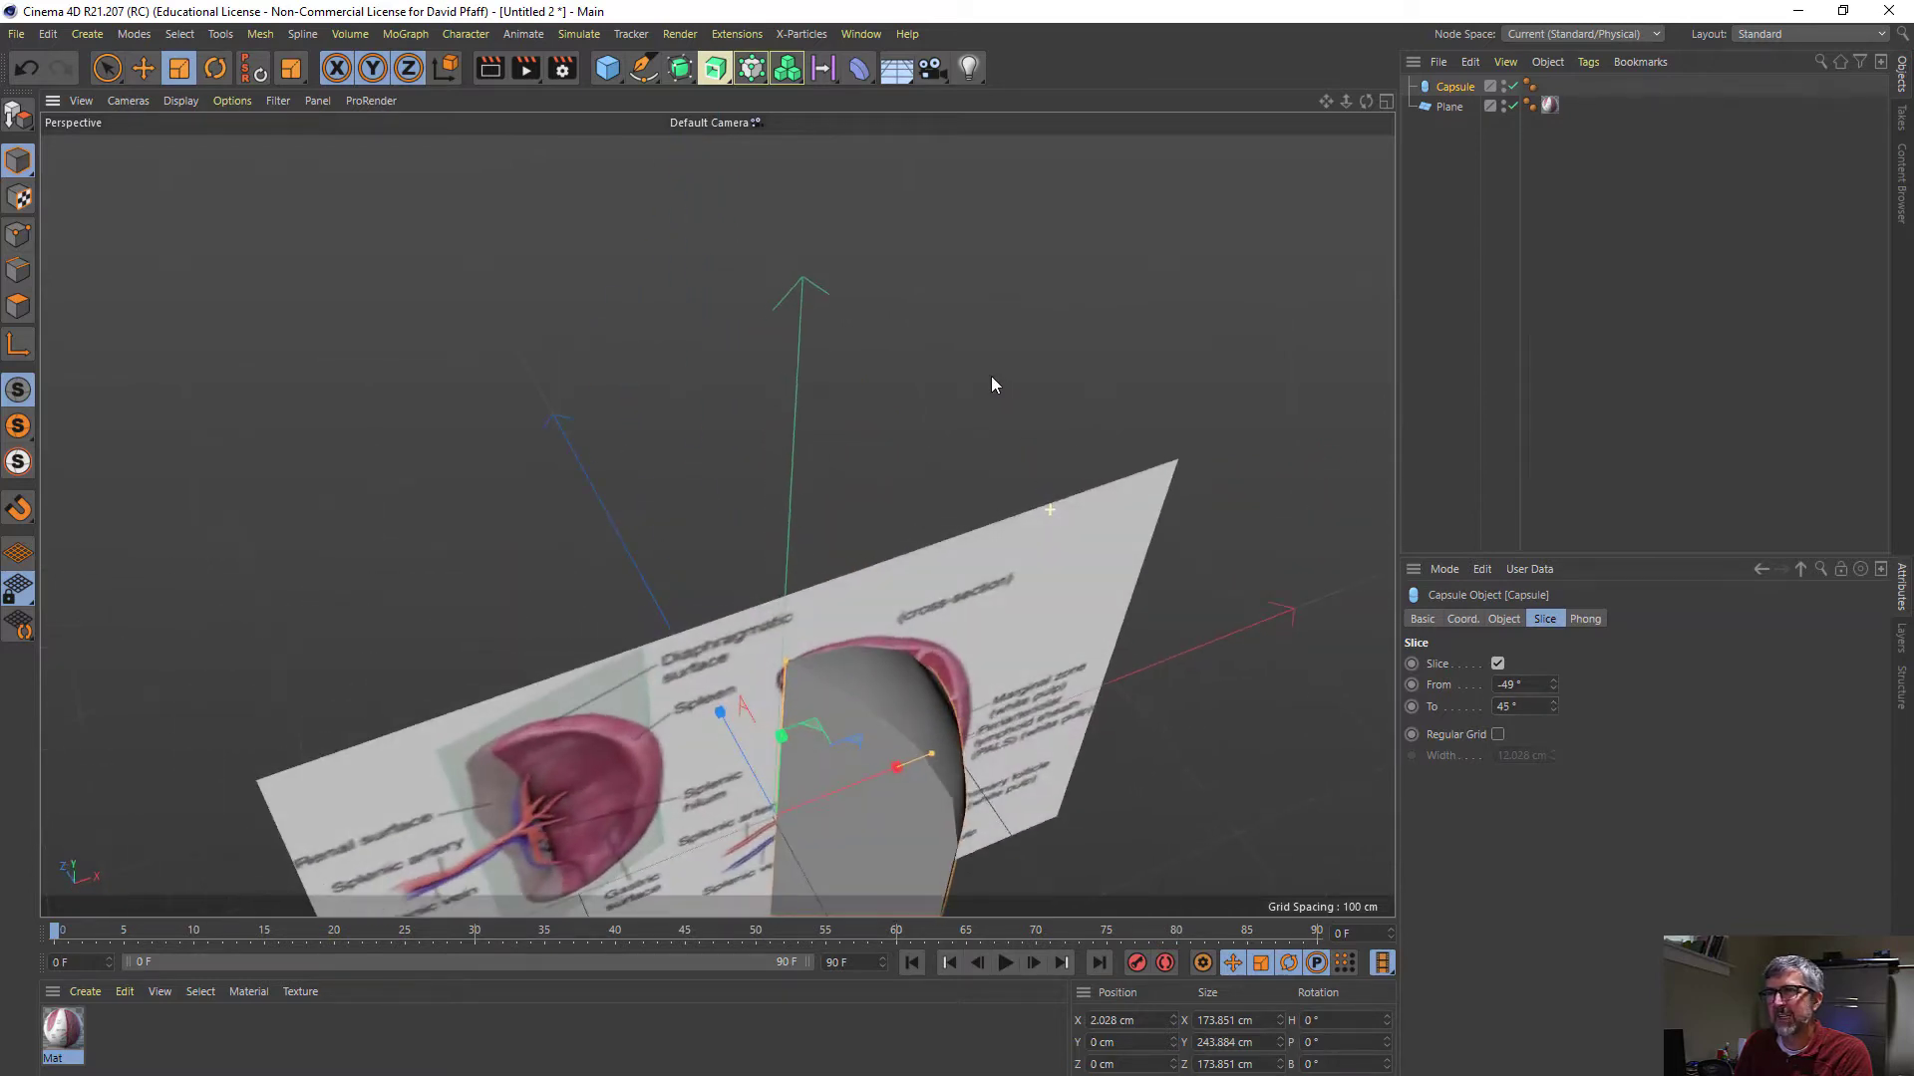
- Scale the capsule up to about 189 cm wide and deep and 253 cm tall to fill the spleen cross-section
{"action": "left_click_drag", "start_coordinate": [966, 618], "coordinate": [816, 454], "text": "alt"}
{"action": "middle_click_drag", "start_coordinate": [816, 453], "coordinate": [797, 335], "text": "alt"}
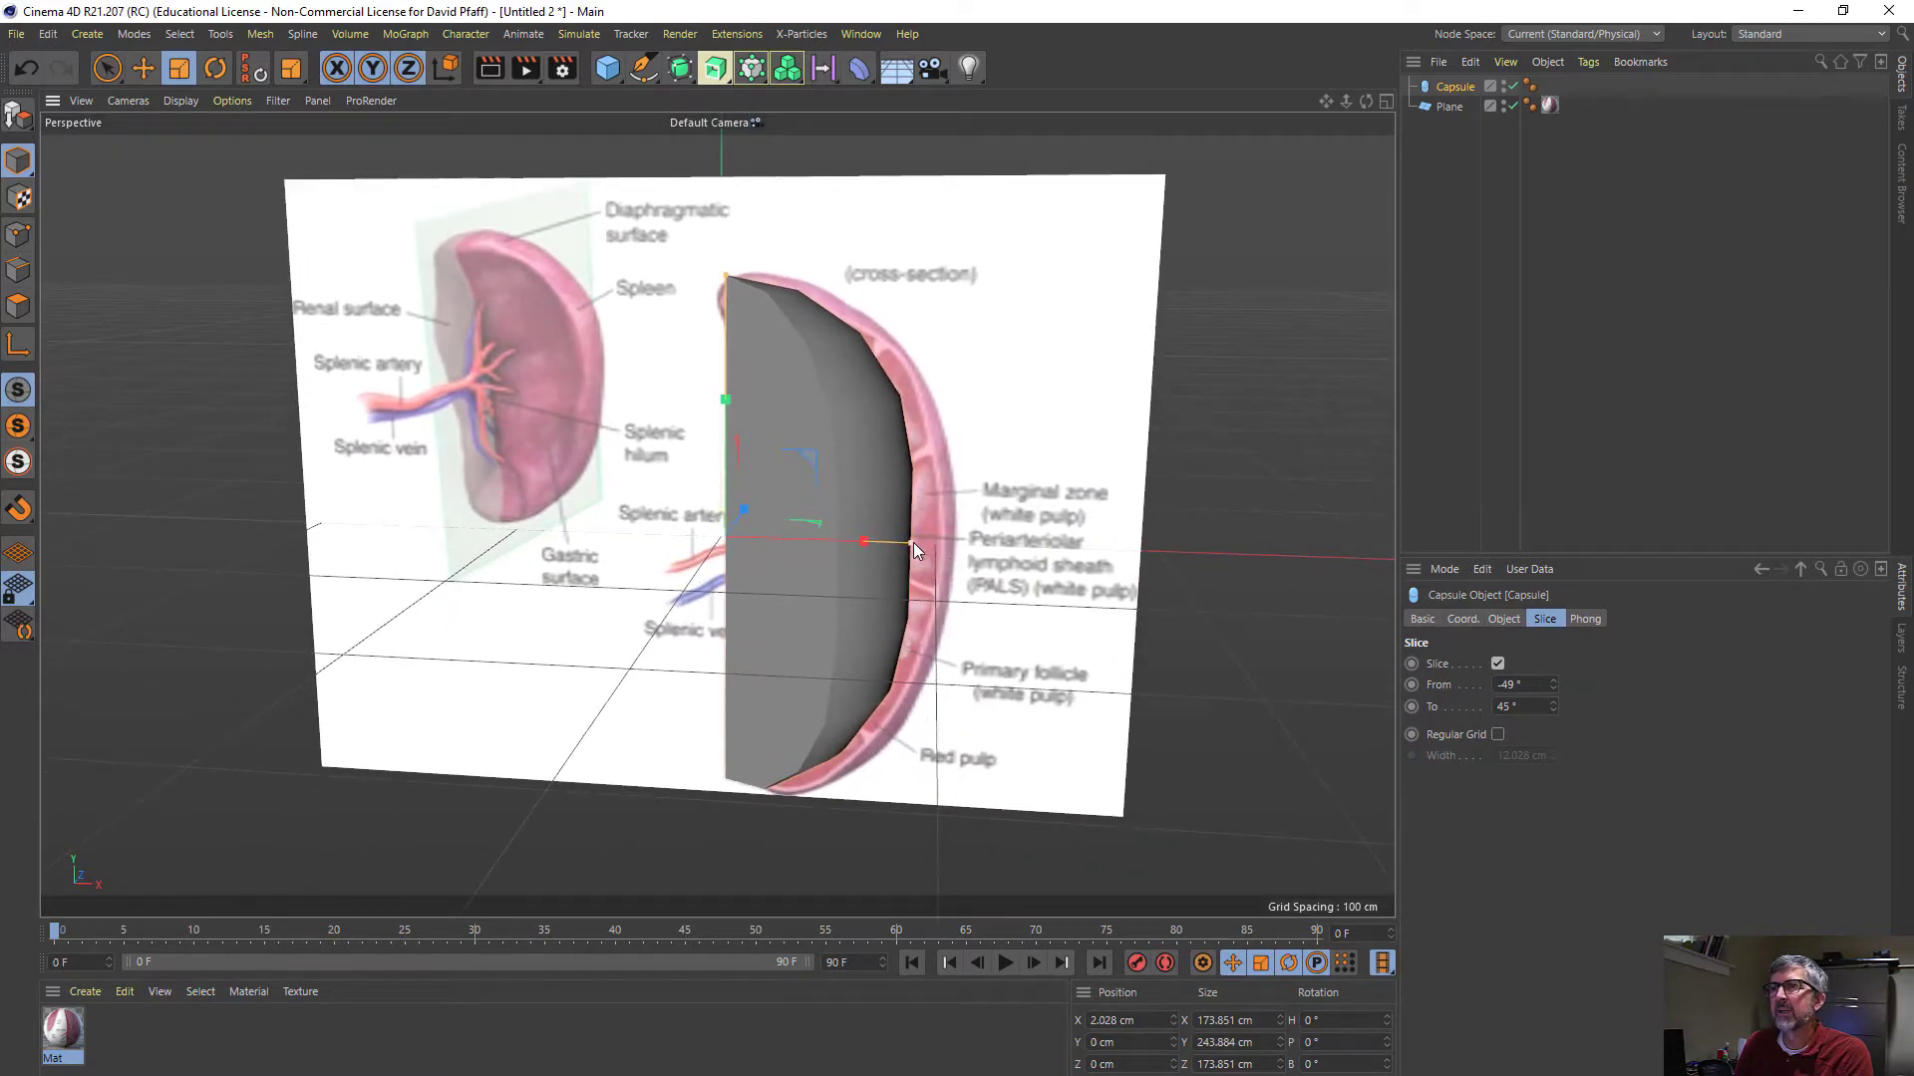
{"action": "left_click_drag", "start_coordinate": [913, 542], "coordinate": [724, 267]}
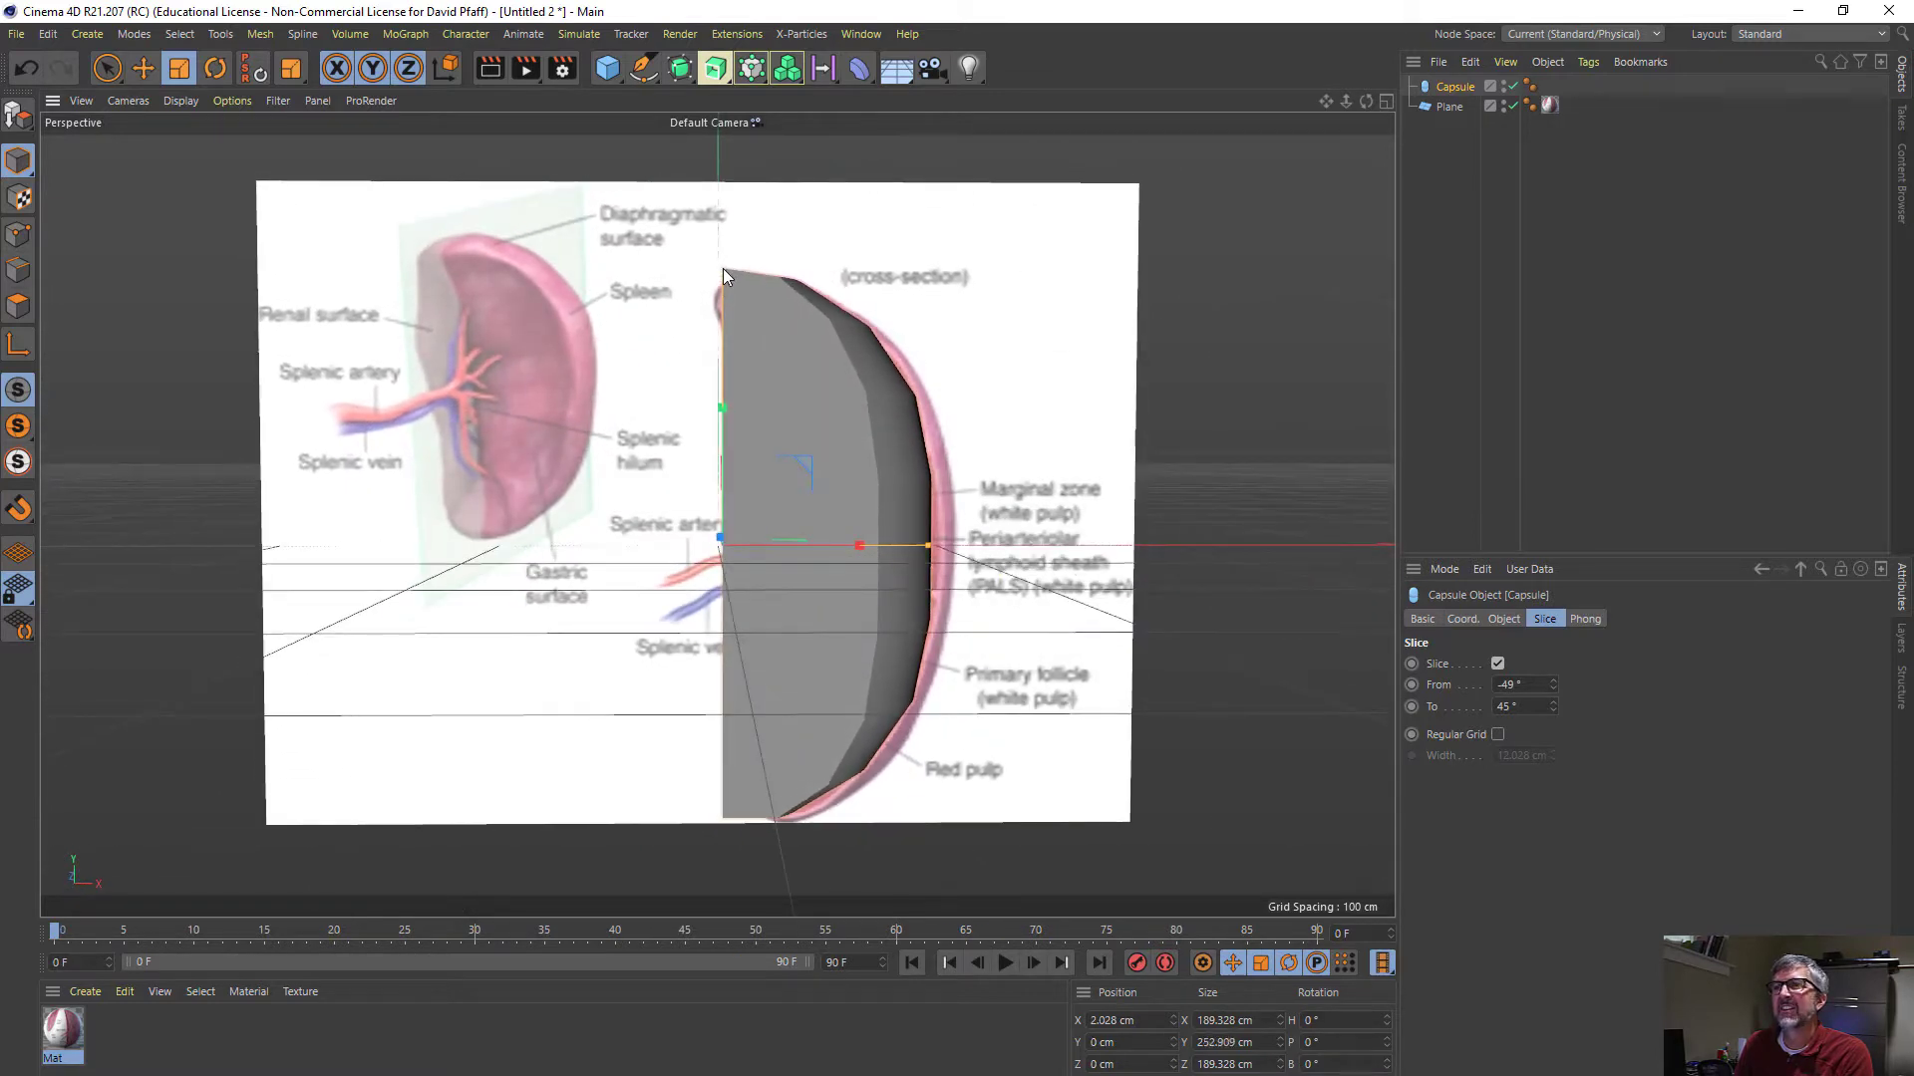
- Raise the reference plane to about 21.7 cm in Y so the cross-section lines up with the capsule
{"action": "left_click", "coordinate": [1447, 106]}
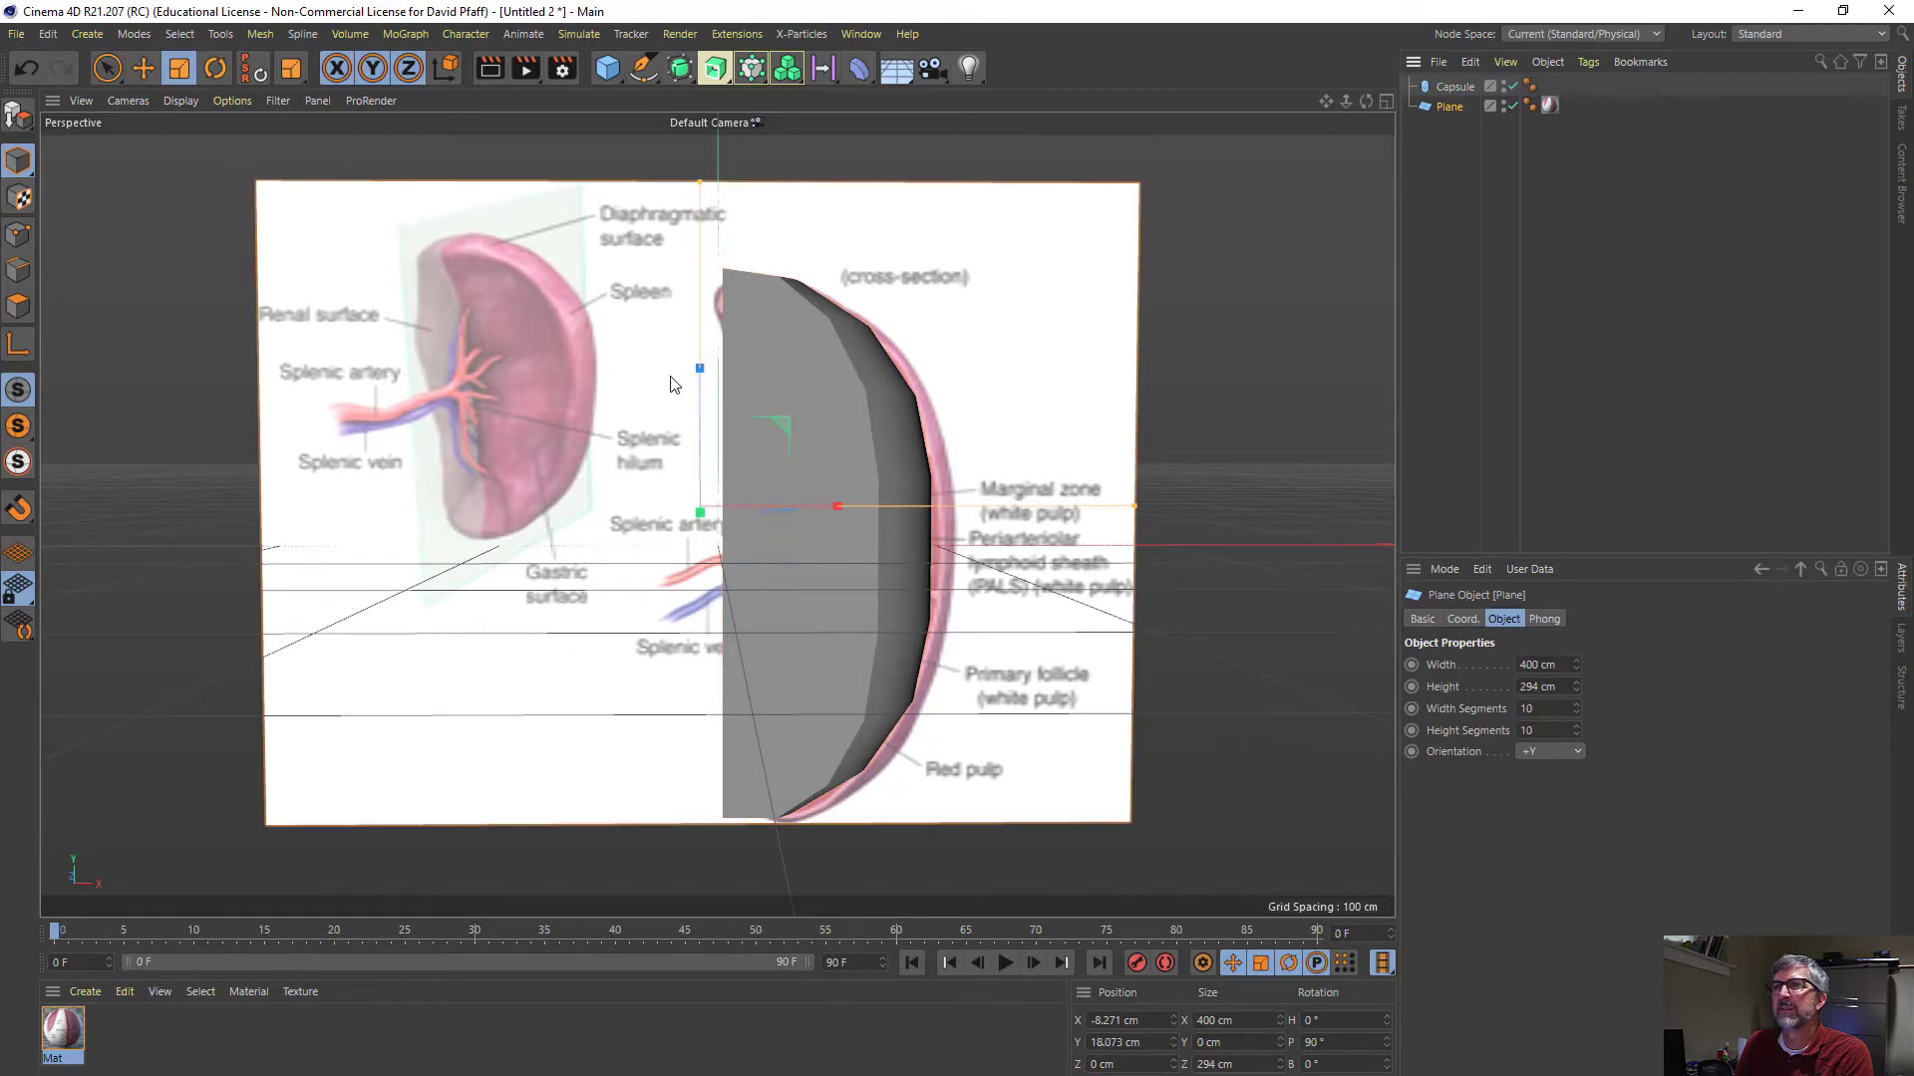
{"action": "key", "text": "e"}
{"action": "left_click_drag", "start_coordinate": [702, 387], "coordinate": [701, 378]}
- Show the viewport in Gouraud Shading (Lines) so the capsule's polygon edges can be inspected
{"action": "left_click", "coordinate": [180, 101]}
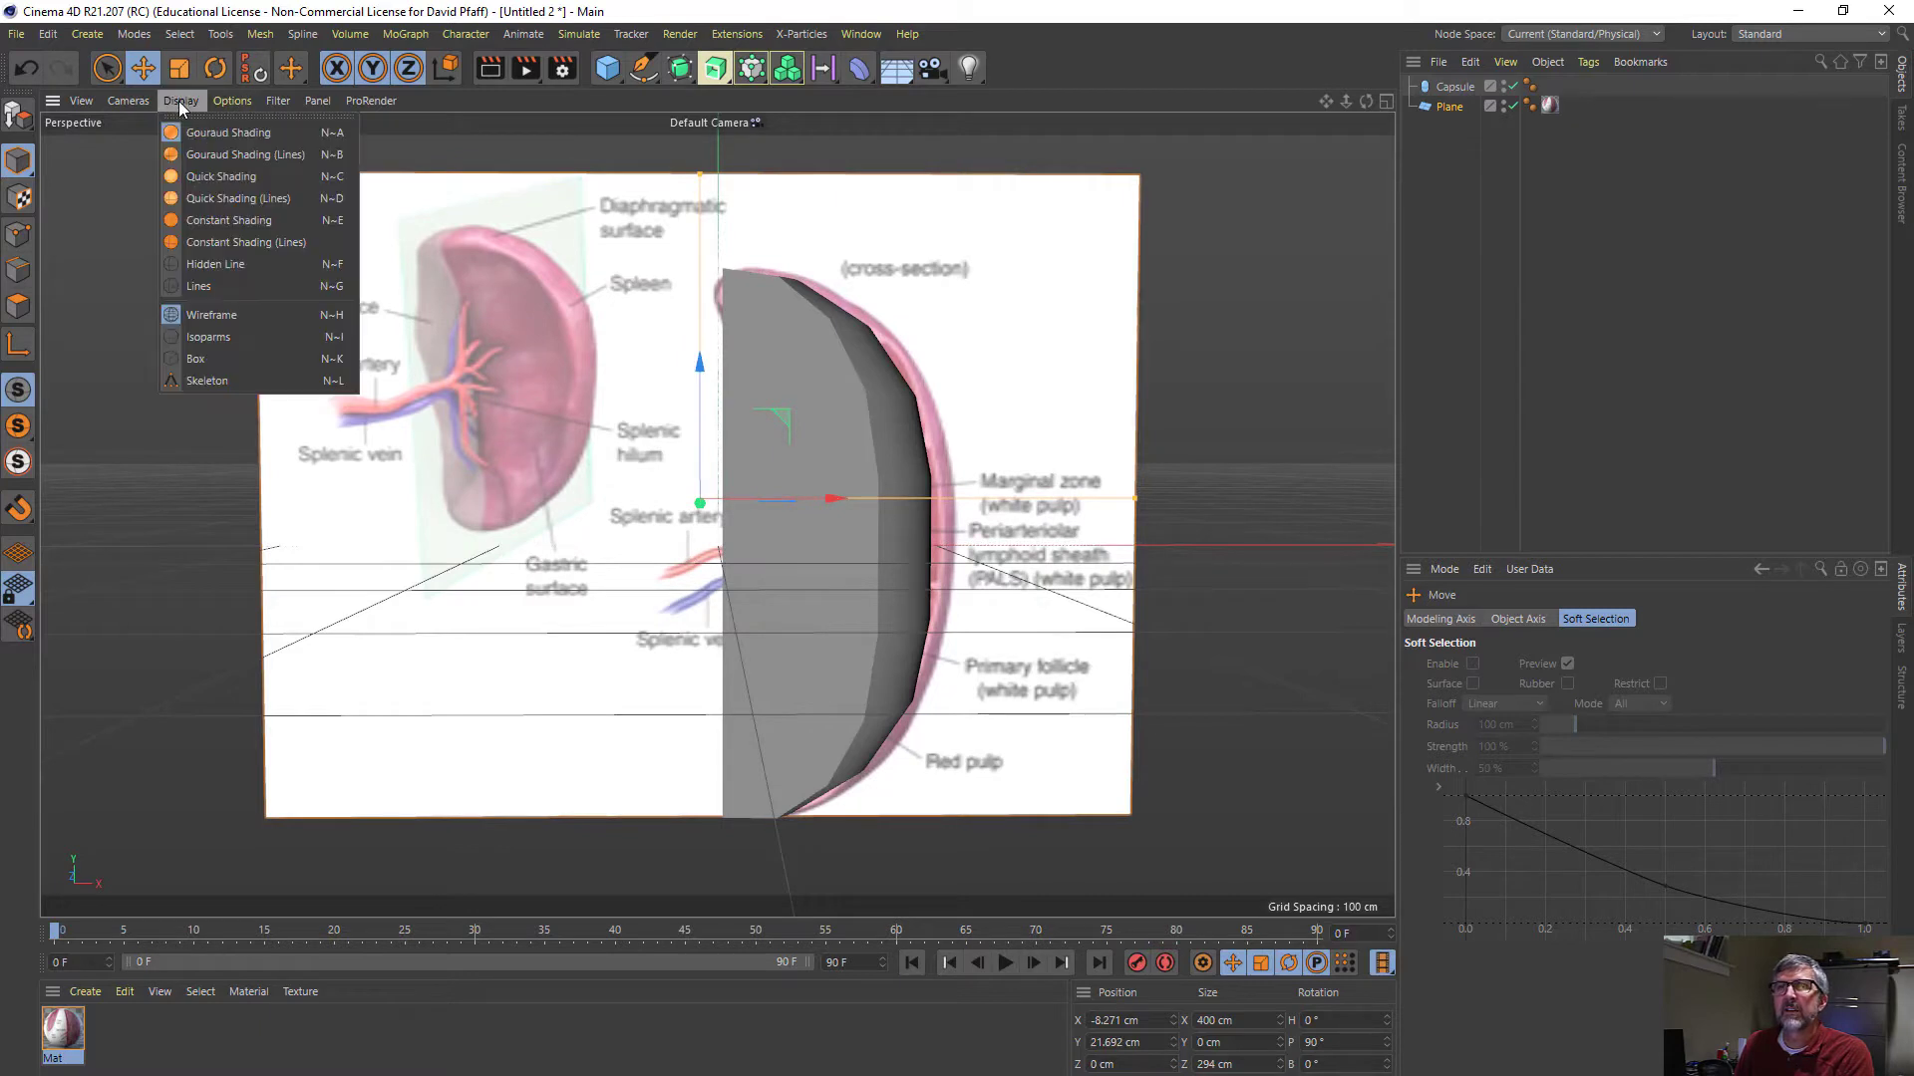
{"action": "left_click", "coordinate": [195, 156]}
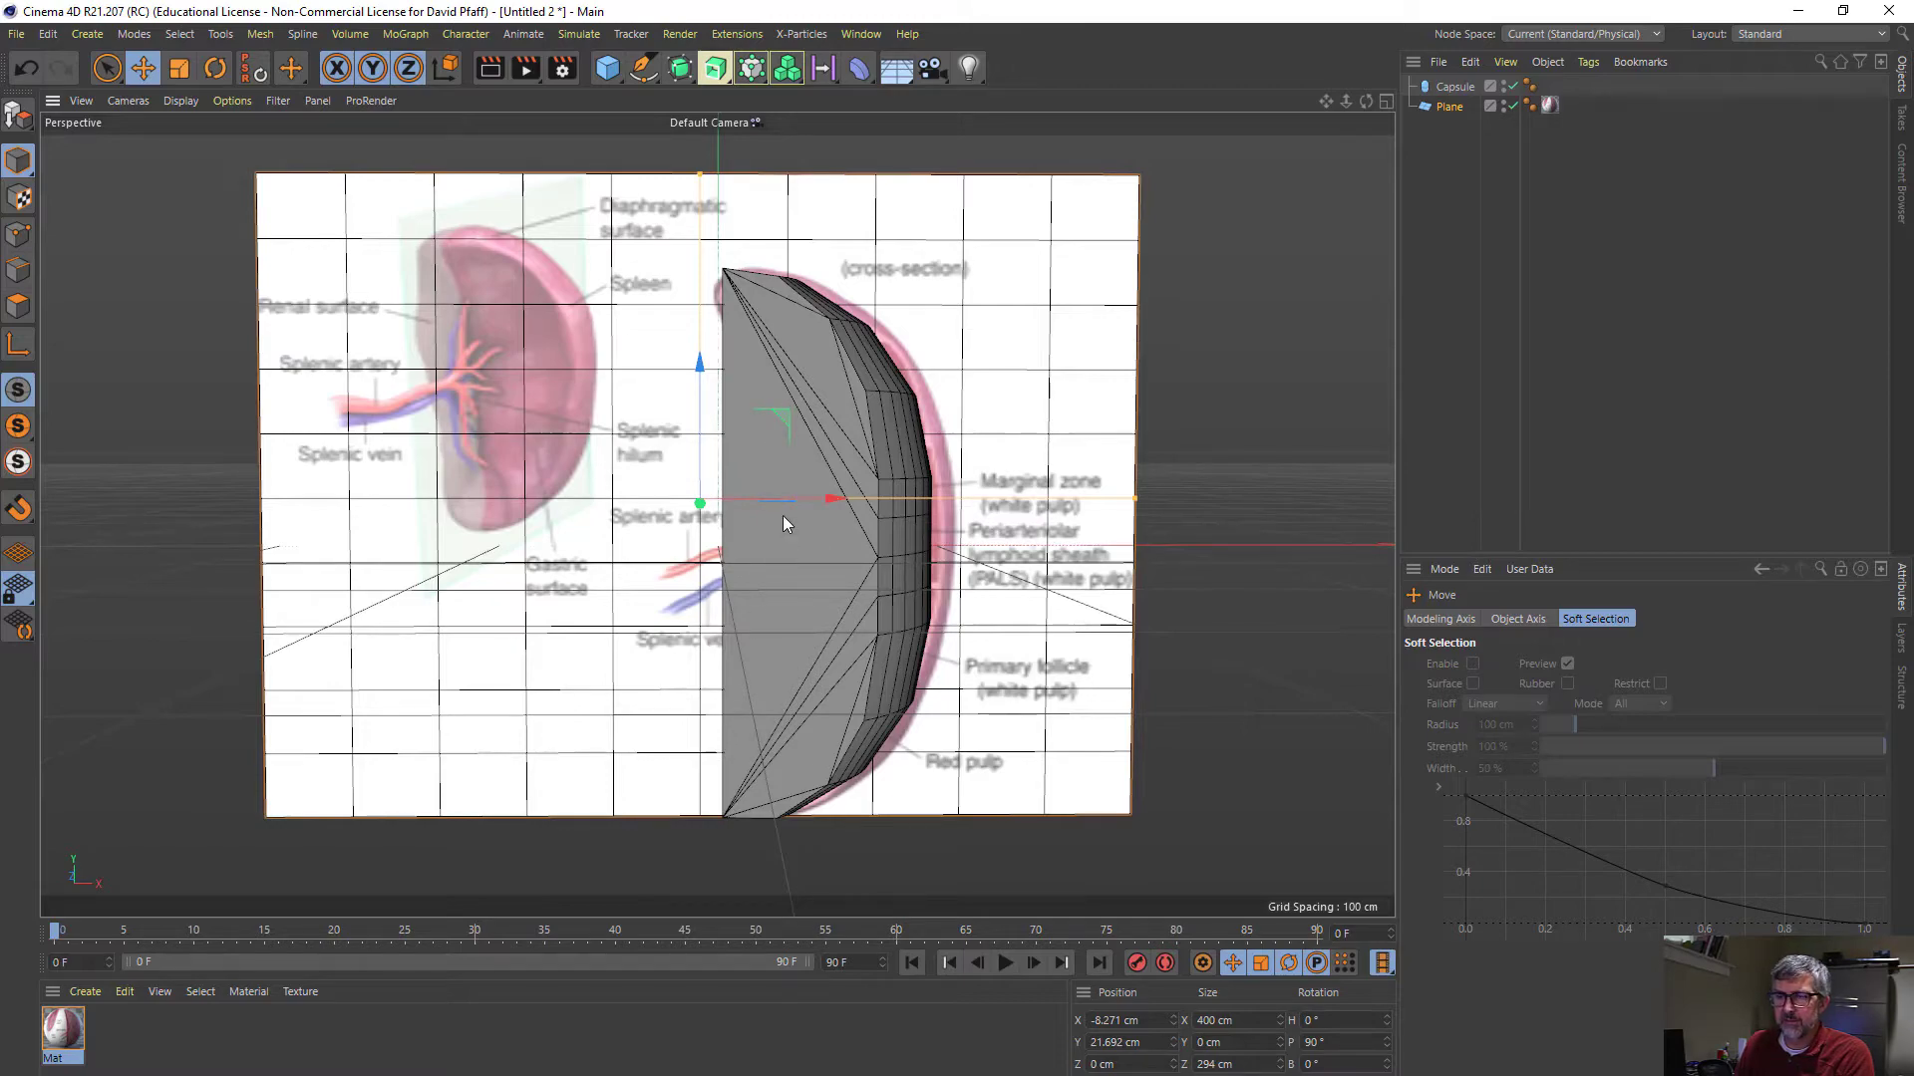
{"action": "left_click_drag", "start_coordinate": [783, 523], "coordinate": [843, 602], "text": "alt"}
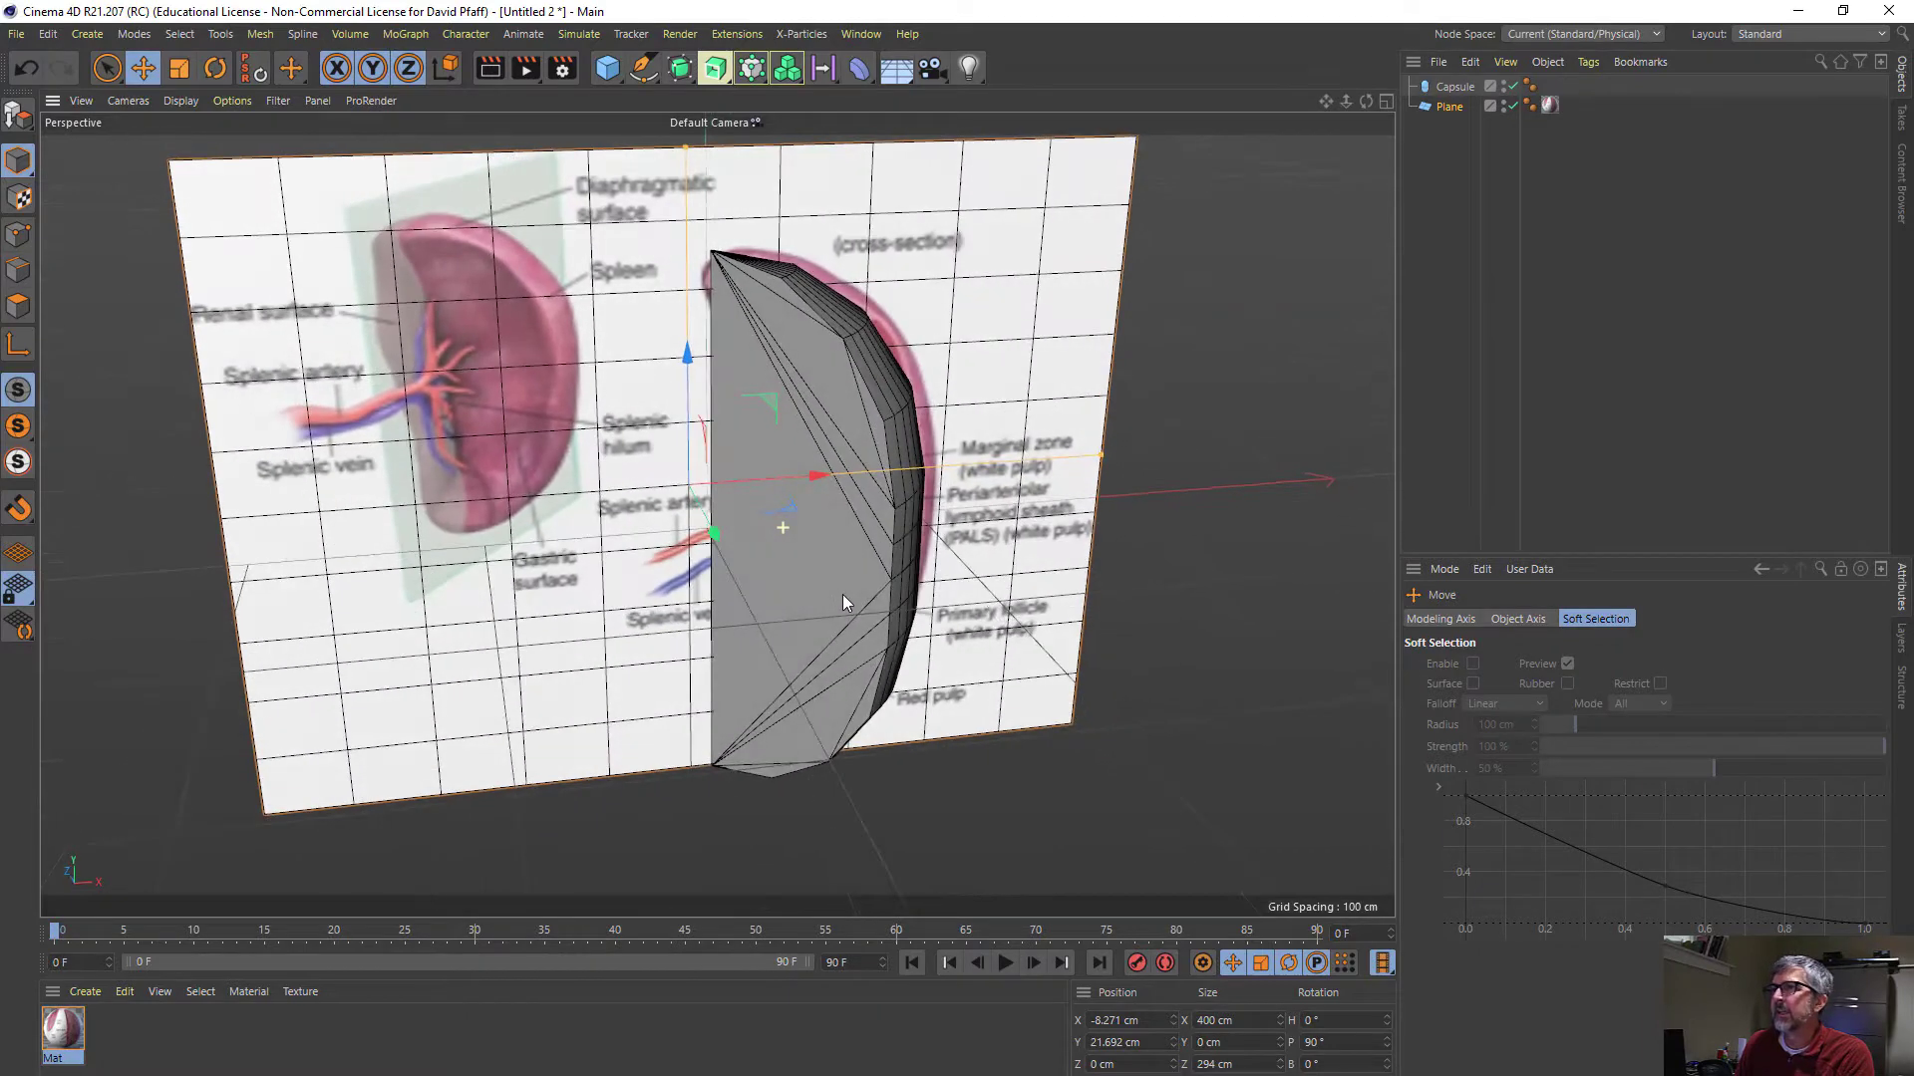
- Enable Regular Grid for the capsule's slice so the cut faces are evenly meshed
{"action": "left_click", "coordinate": [1453, 90]}
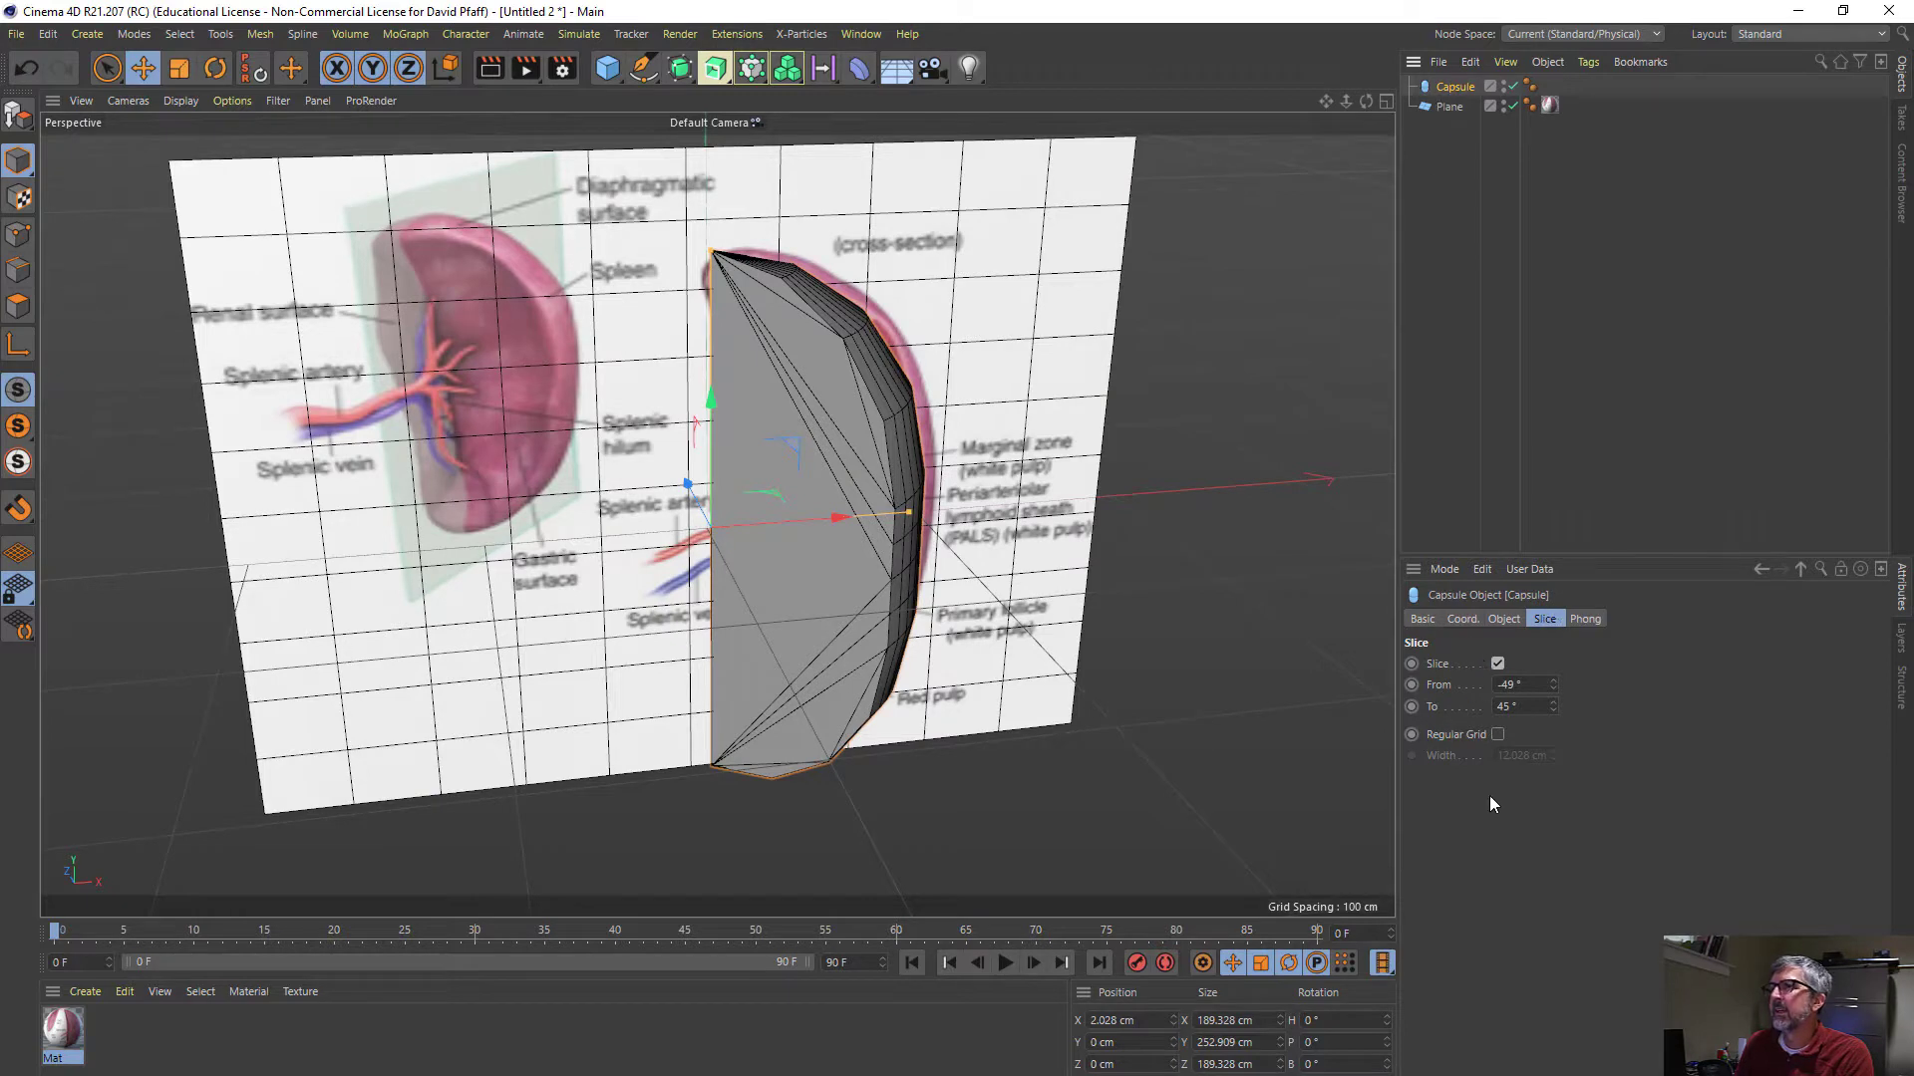
{"action": "left_click", "coordinate": [1497, 733]}
{"action": "left_click_drag", "start_coordinate": [865, 497], "coordinate": [799, 494], "text": "alt"}
- Increase the capsule's mesh density to 6 height segments and 13 cap segments, undoing any accidental shift of the capsule
{"action": "left_click", "coordinate": [1502, 619]}
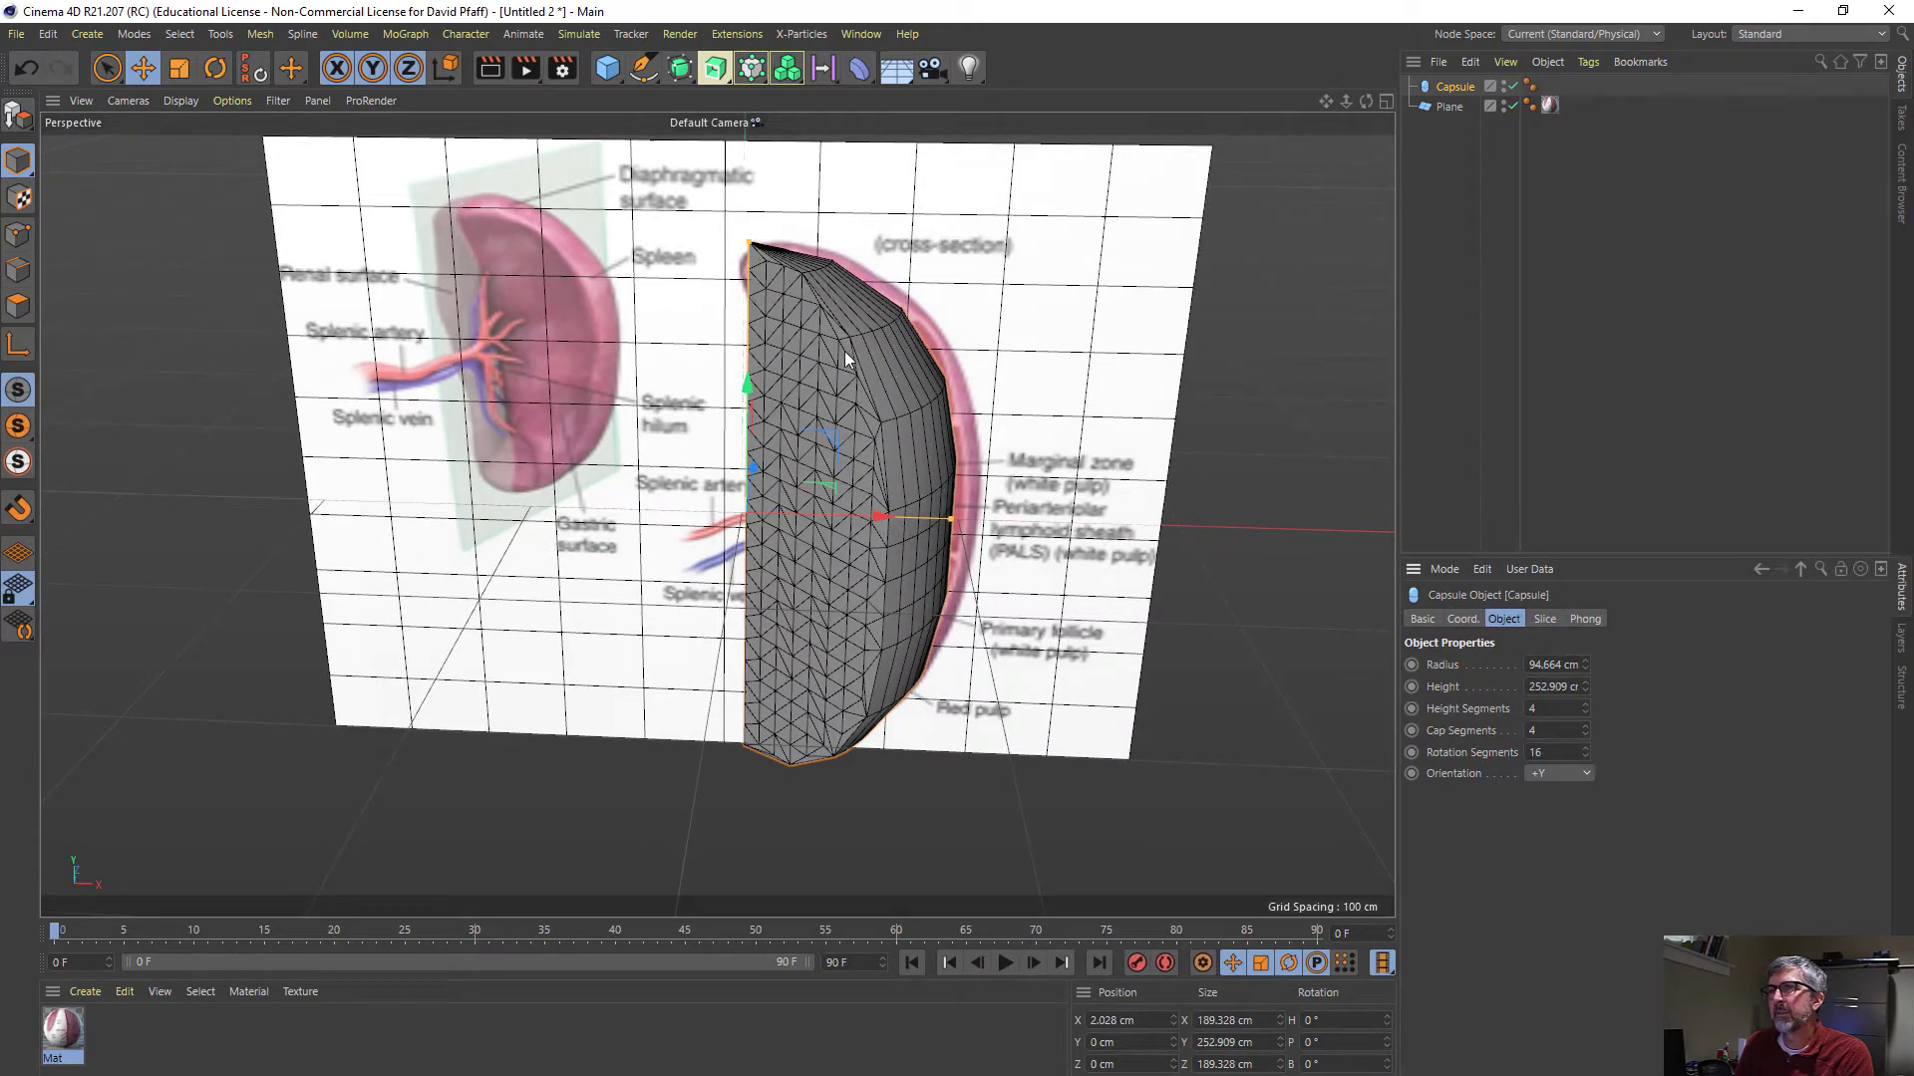
{"action": "left_click_drag", "start_coordinate": [867, 317], "coordinate": [939, 455]}
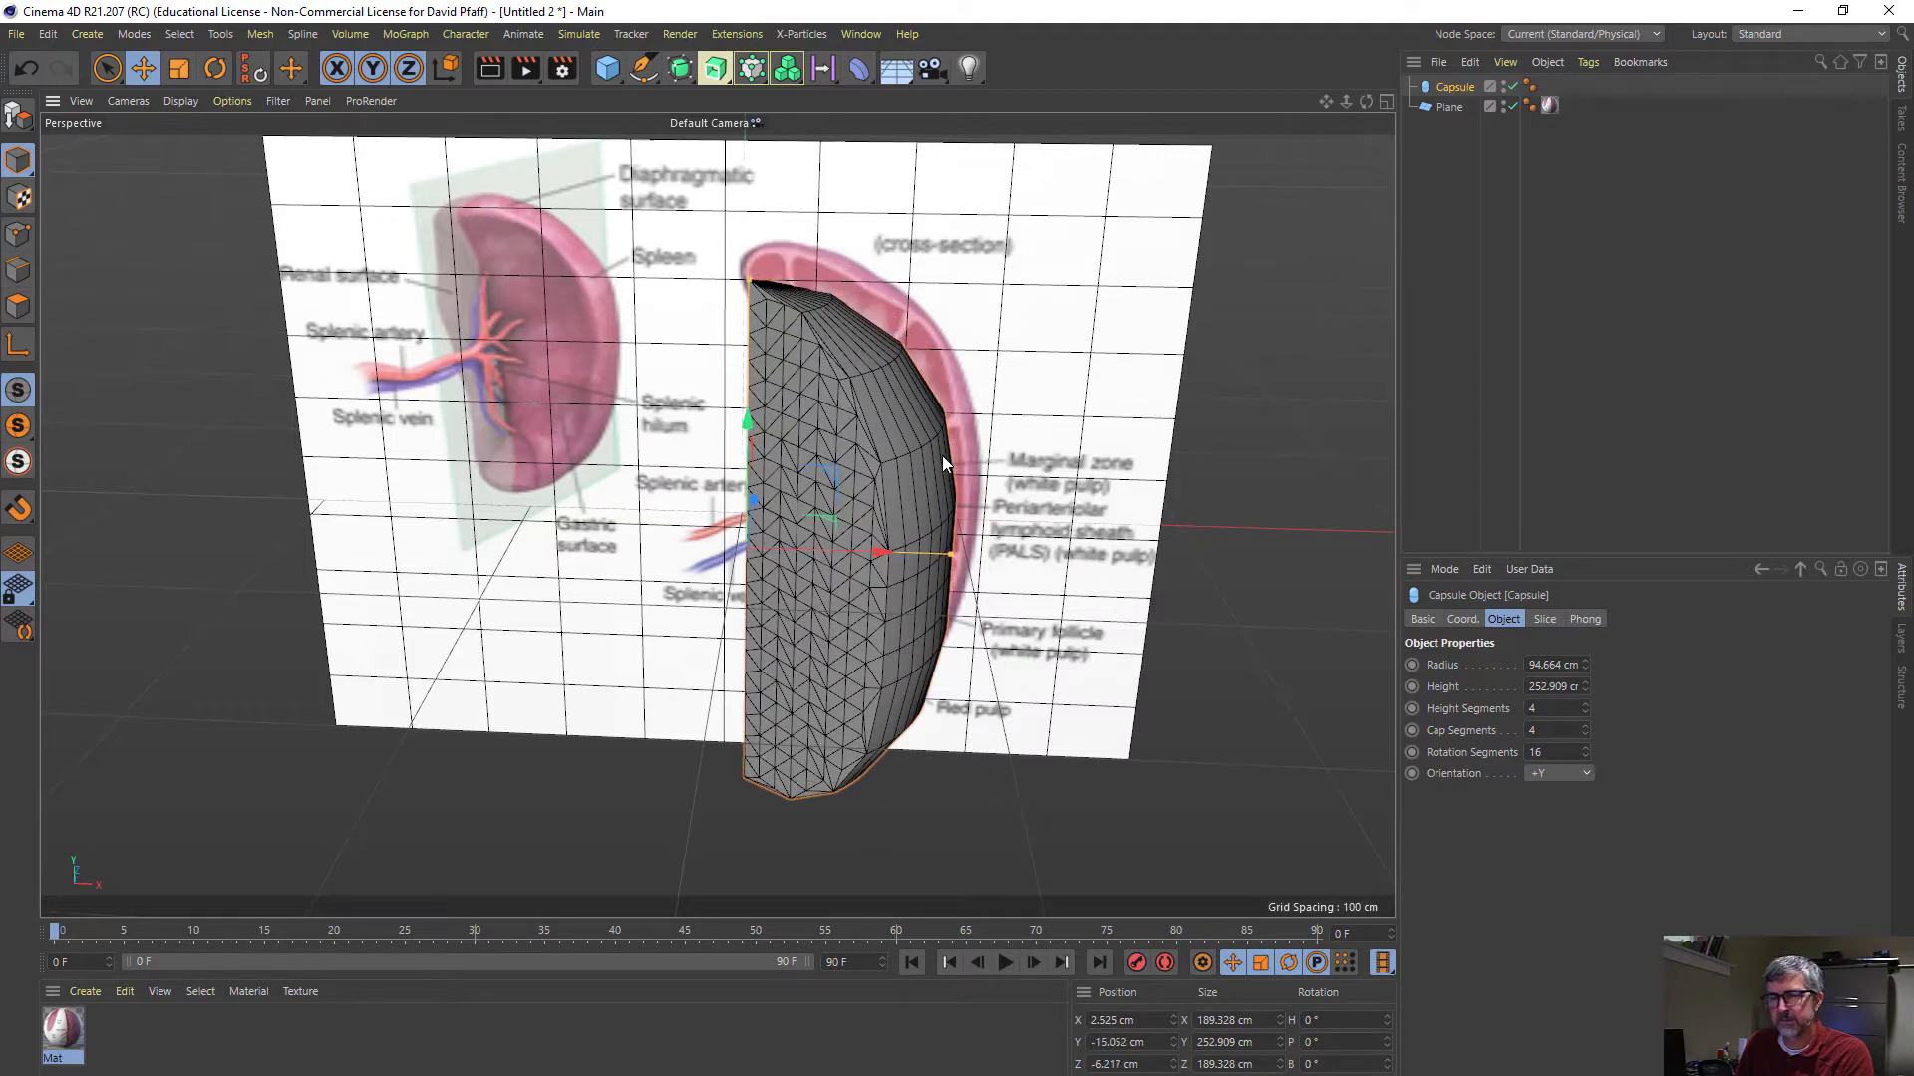
{"action": "key", "text": "ctrl+z"}
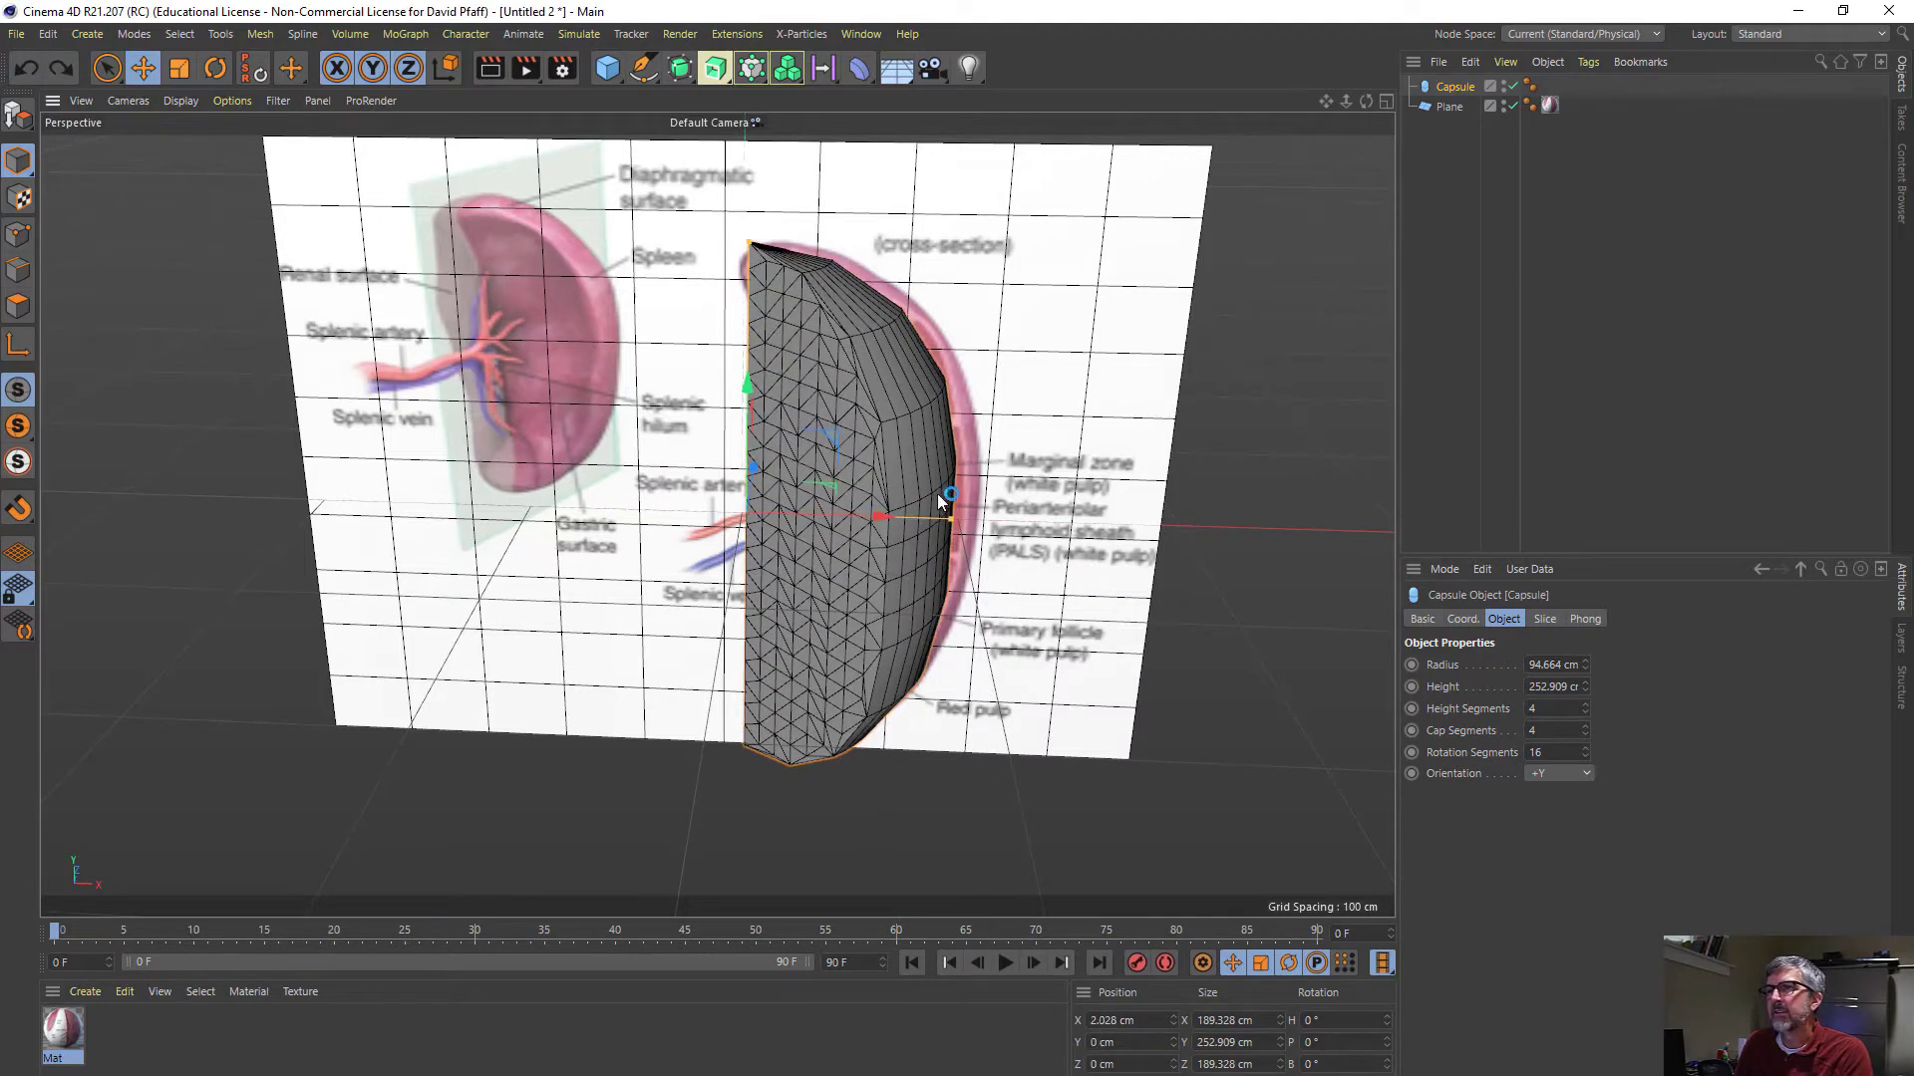
{"action": "left_click", "coordinate": [1583, 705]}
{"action": "left_click", "coordinate": [1583, 706]}
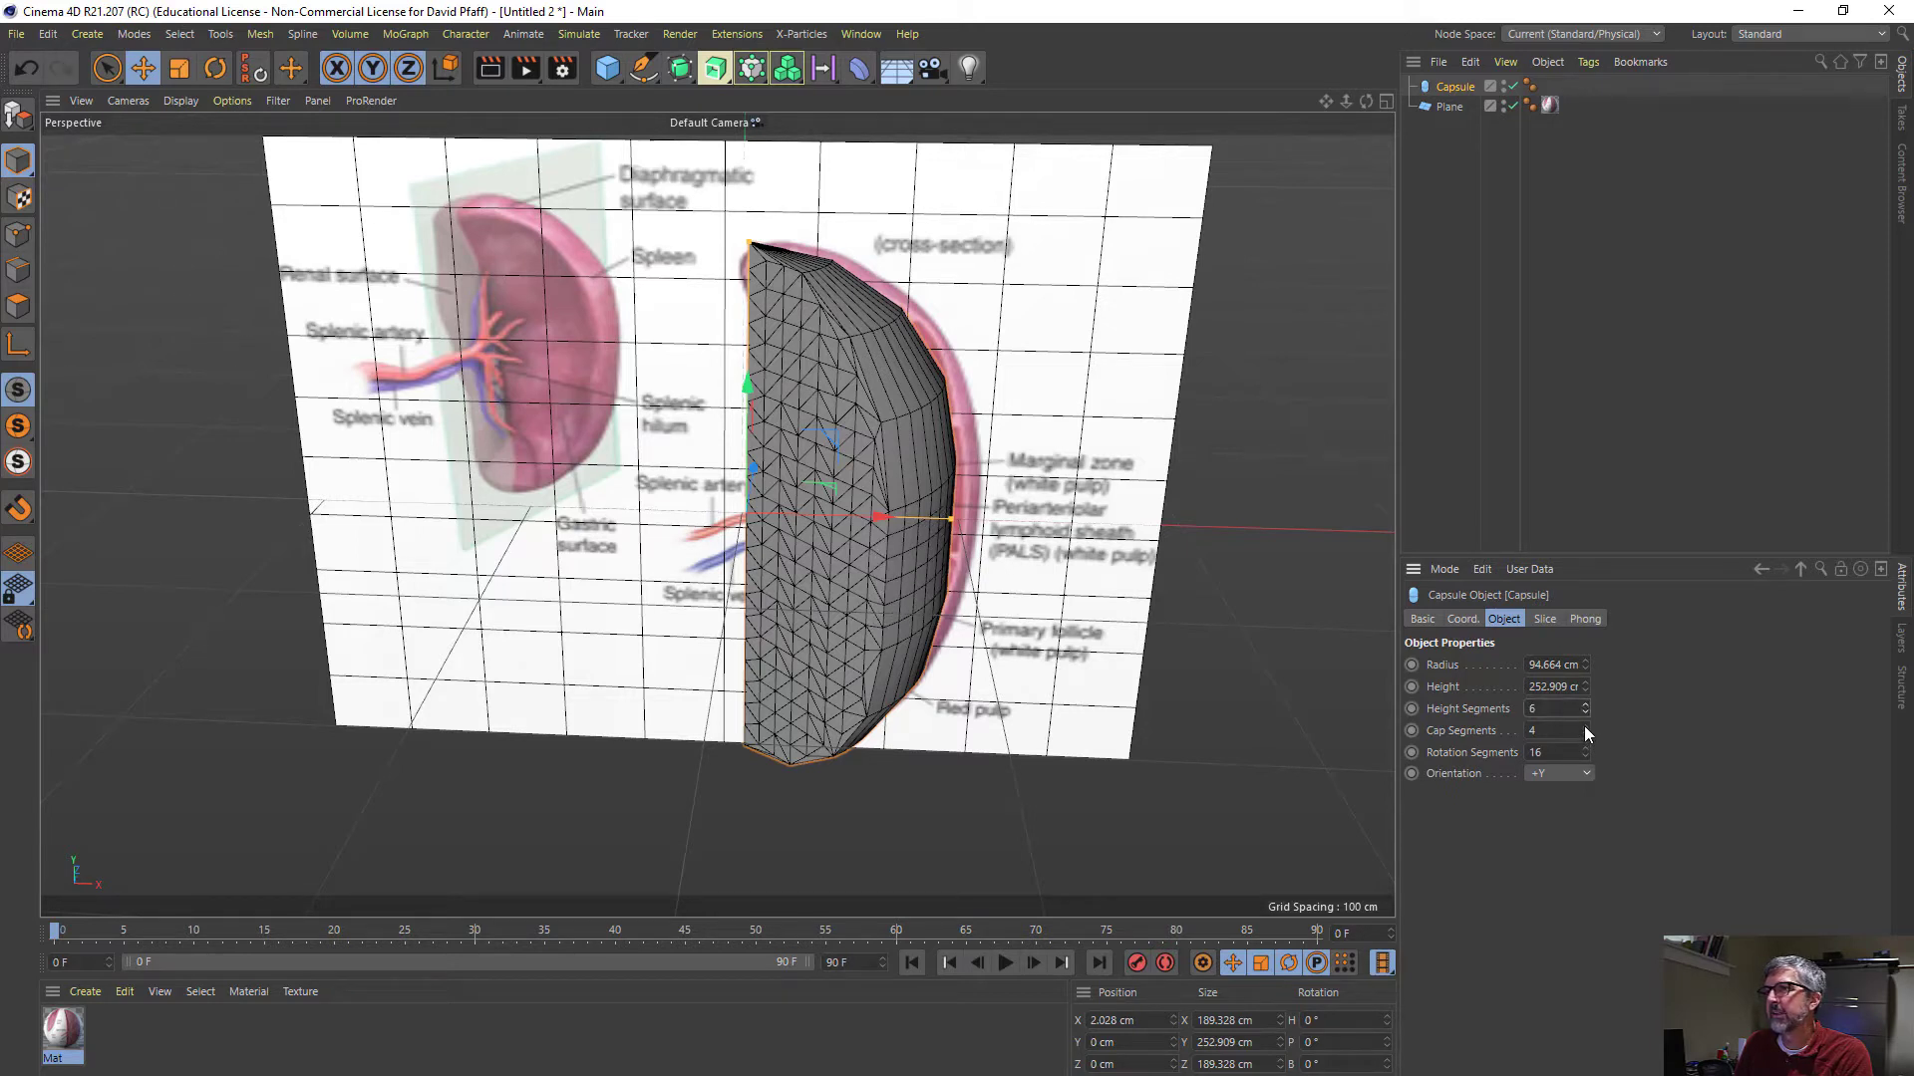
{"action": "left_click", "coordinate": [1582, 726]}
{"action": "left_click", "coordinate": [1583, 725]}
{"action": "left_click", "coordinate": [1583, 726]}
{"action": "left_click", "coordinate": [1583, 726]}
{"action": "left_click", "coordinate": [1583, 725]}
{"action": "left_click", "coordinate": [1583, 726]}
{"action": "left_click", "coordinate": [1583, 725]}
{"action": "left_click", "coordinate": [1582, 726]}
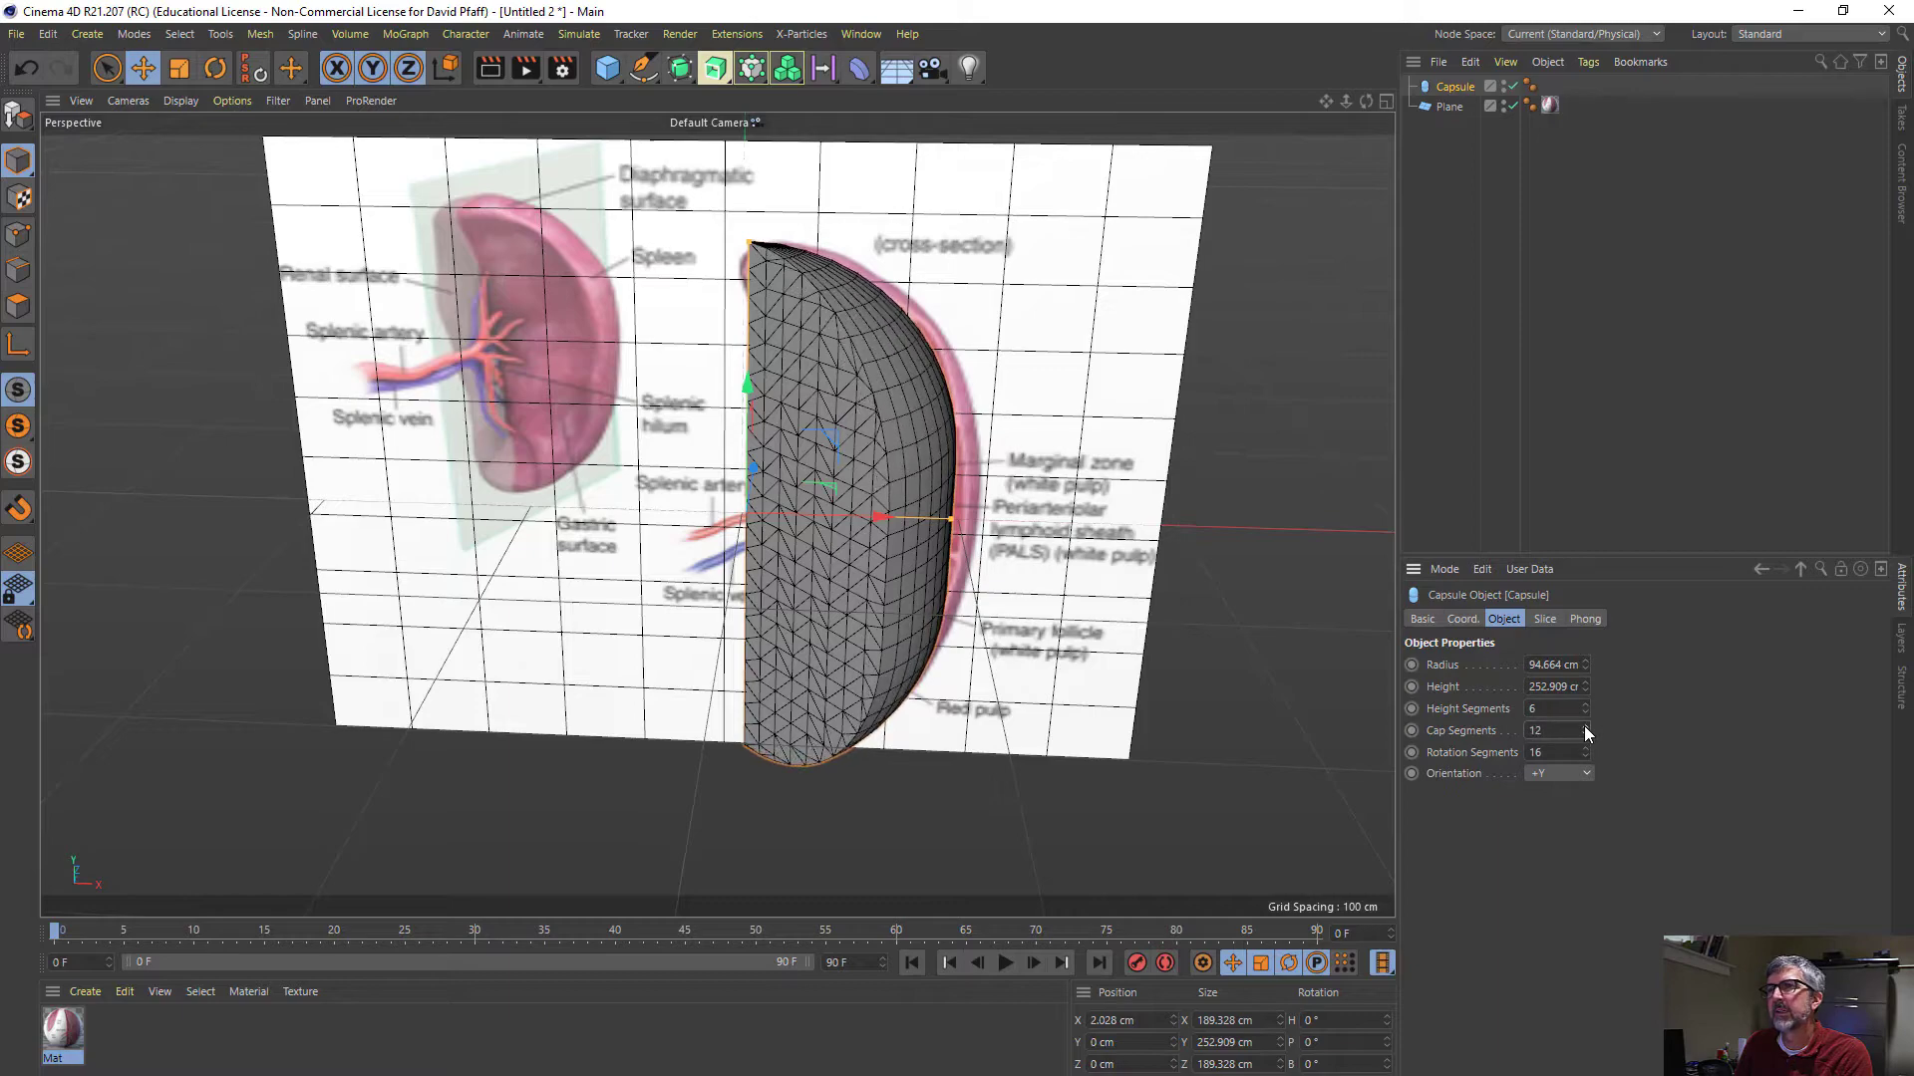
{"action": "left_click", "coordinate": [1583, 726]}
{"action": "left_click_drag", "start_coordinate": [660, 612], "coordinate": [708, 596], "text": "alt"}
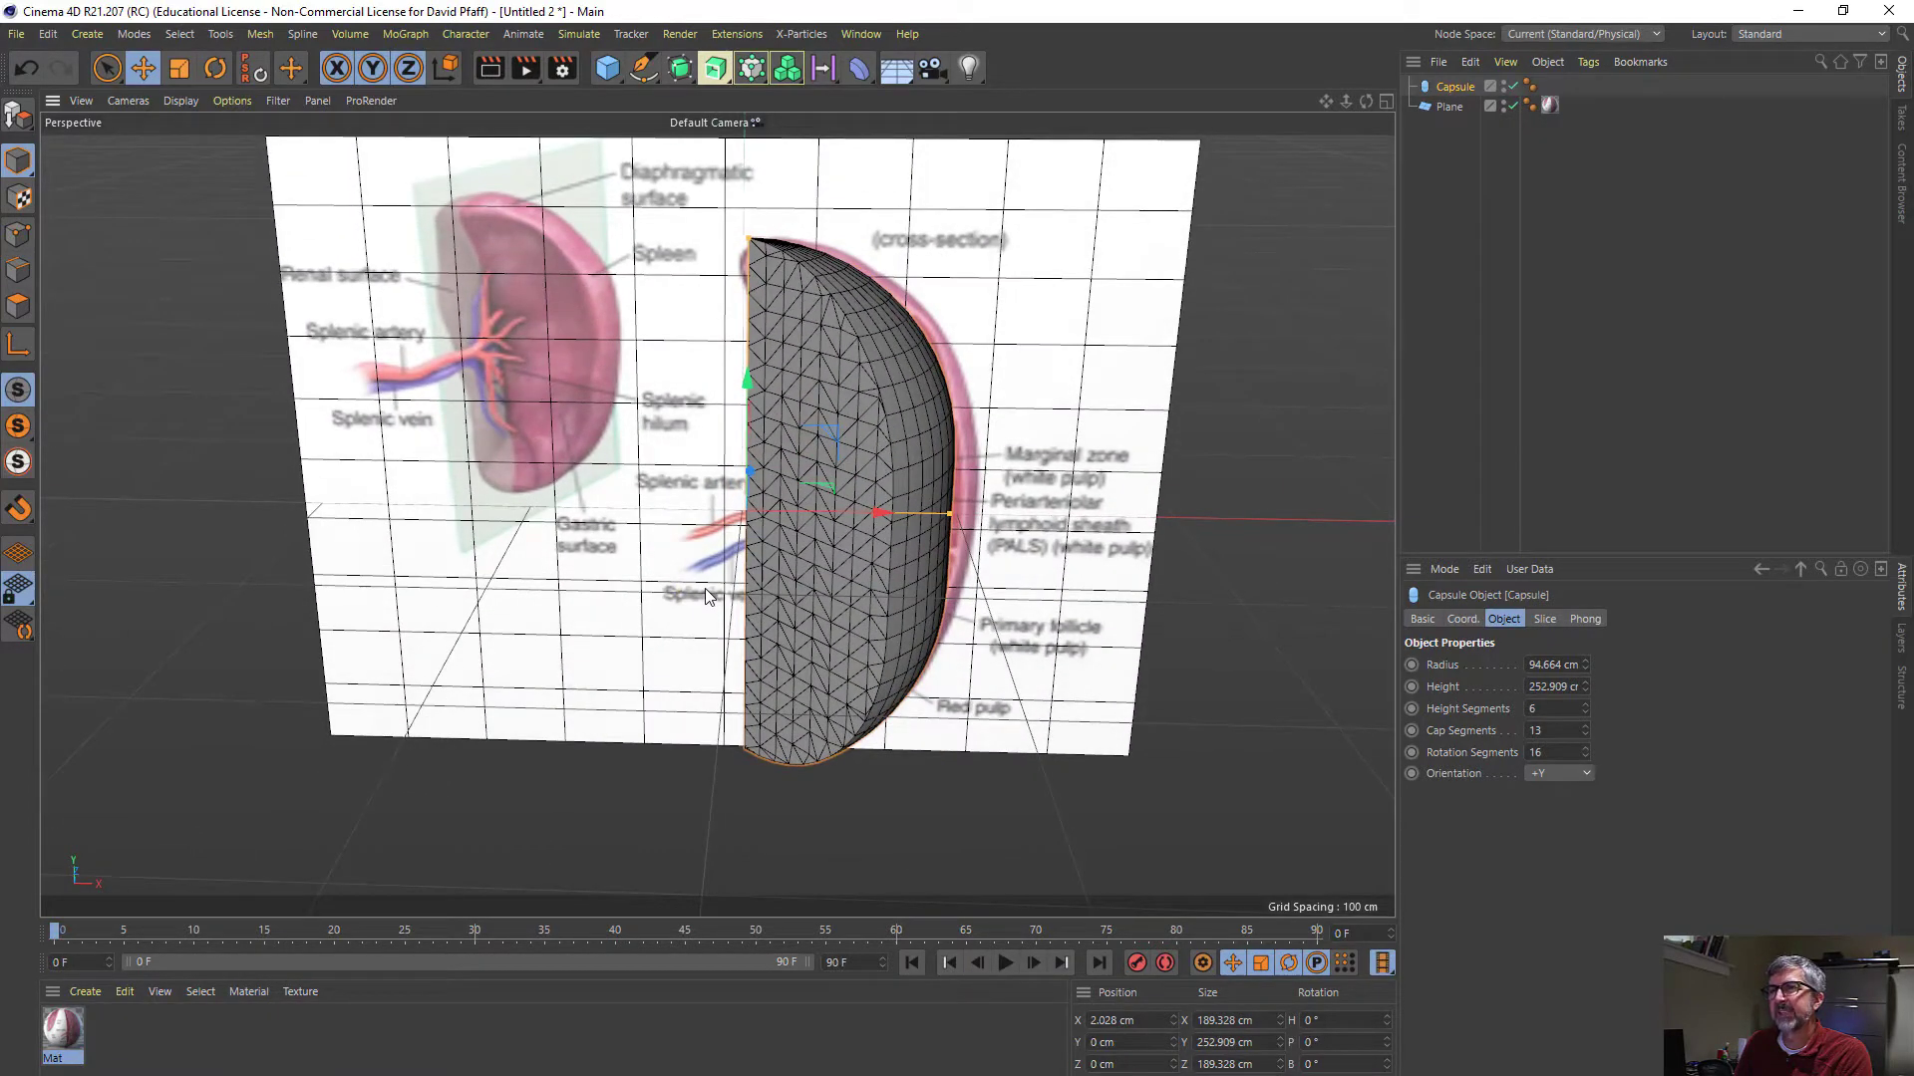
- Add a Bend deformer as a child of the capsule, with a strength of -39° and Keep Y-Axis Length enabled
{"action": "left_click", "coordinate": [858, 74]}
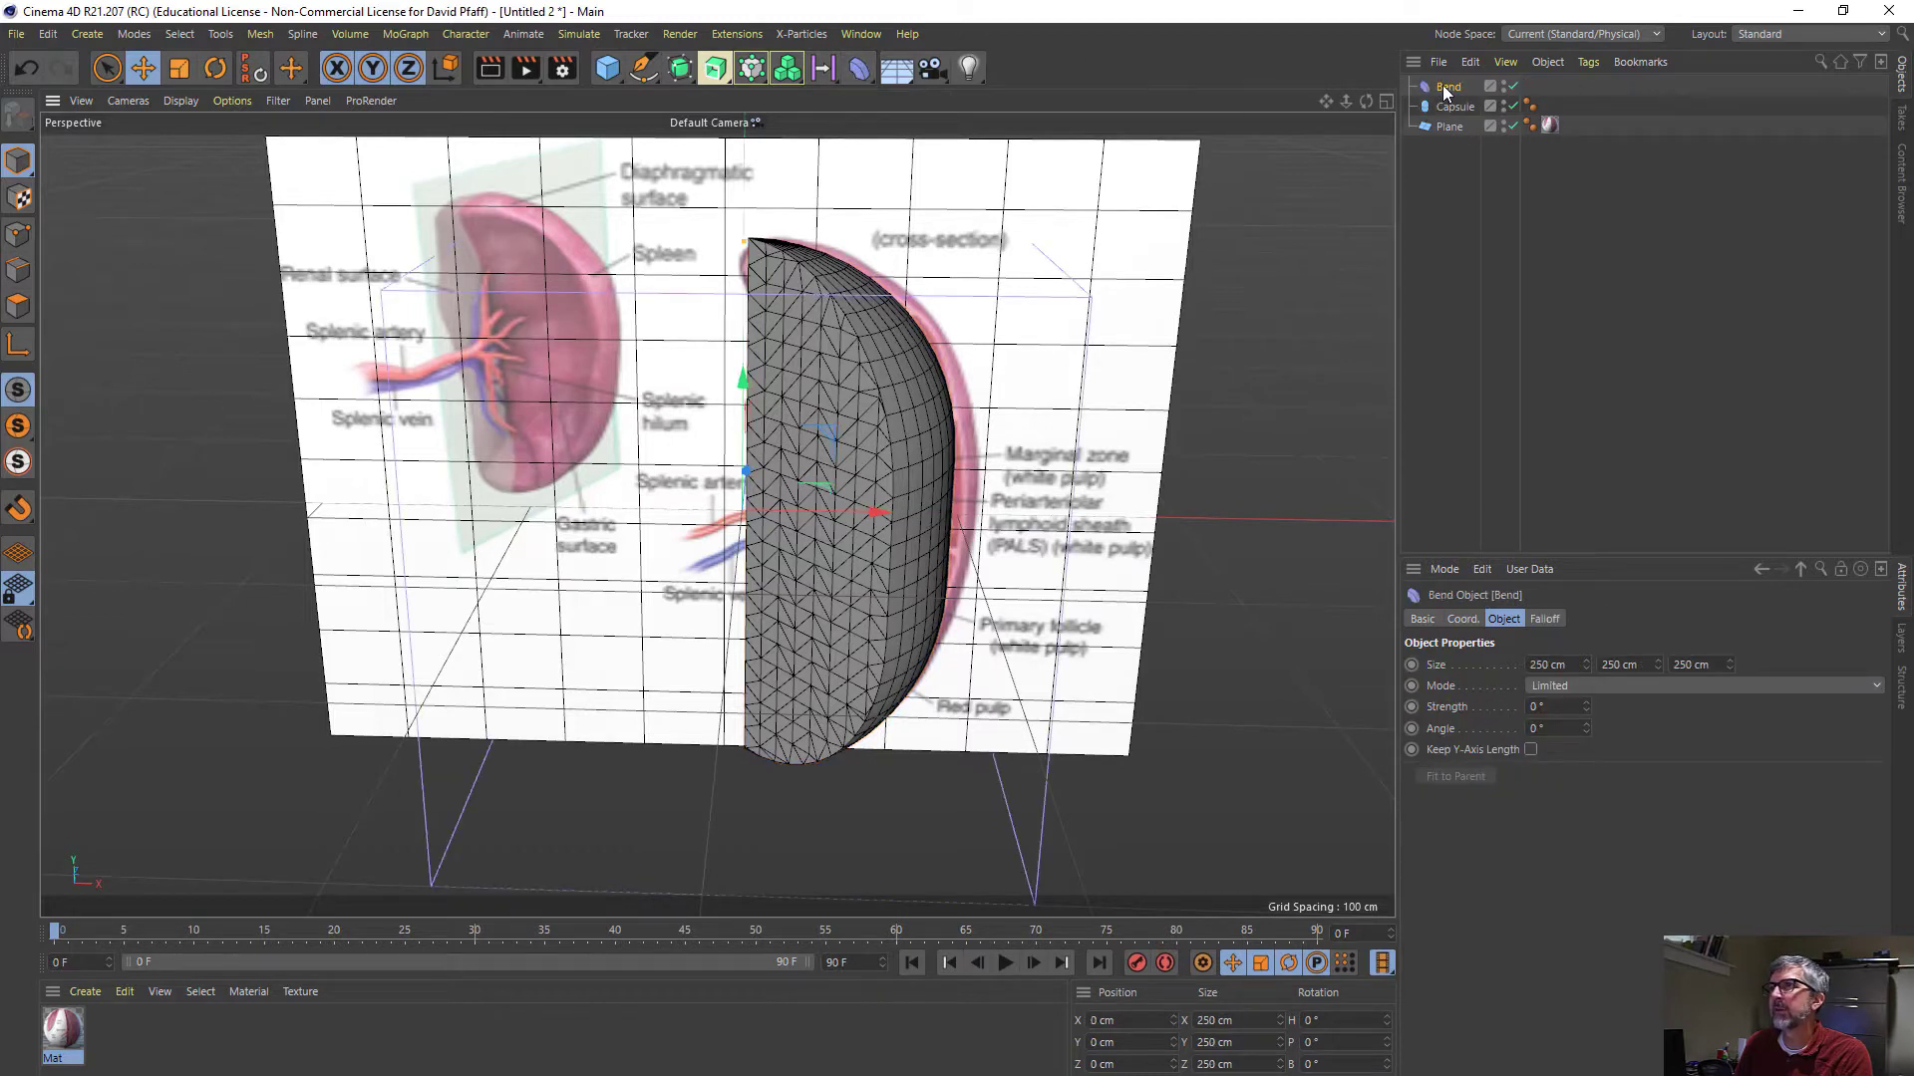
{"action": "left_click_drag", "start_coordinate": [1445, 90], "coordinate": [1455, 106]}
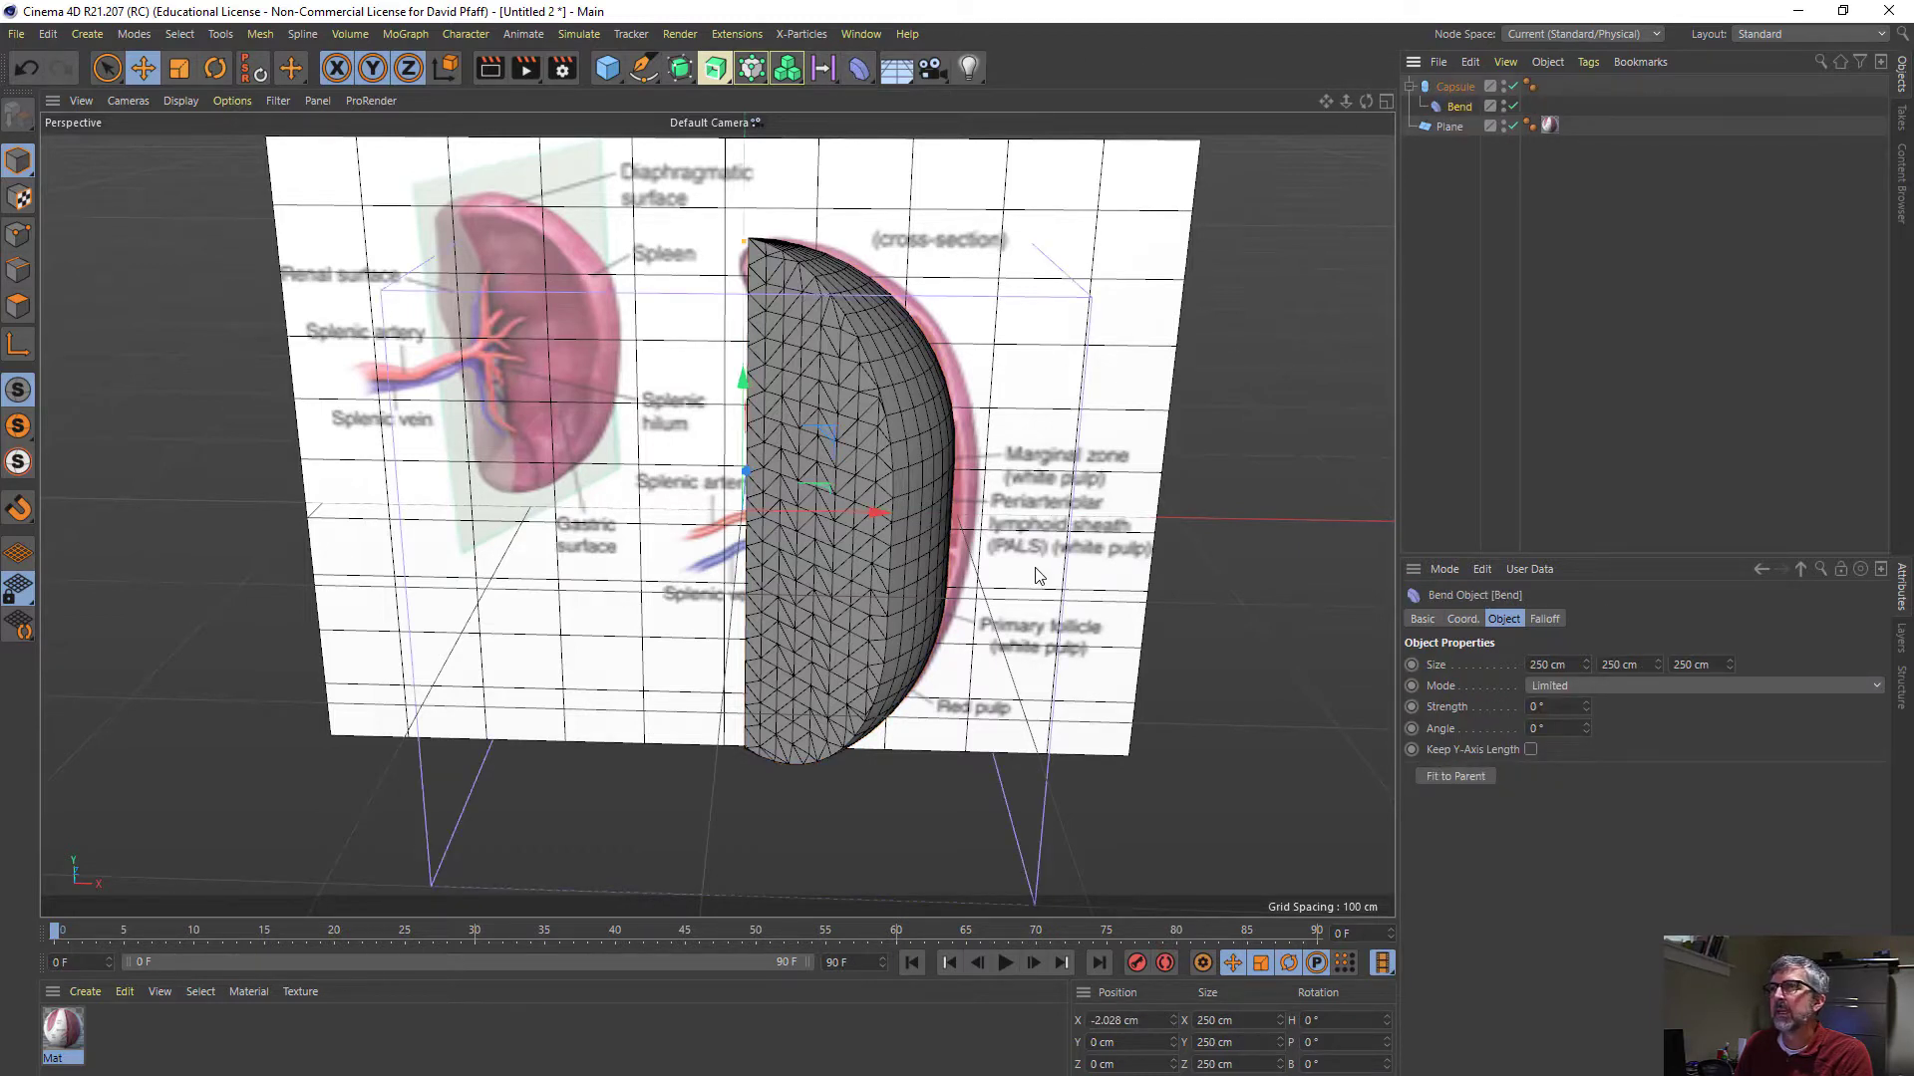
{"action": "left_click_drag", "start_coordinate": [1038, 575], "coordinate": [1311, 458], "text": "alt"}
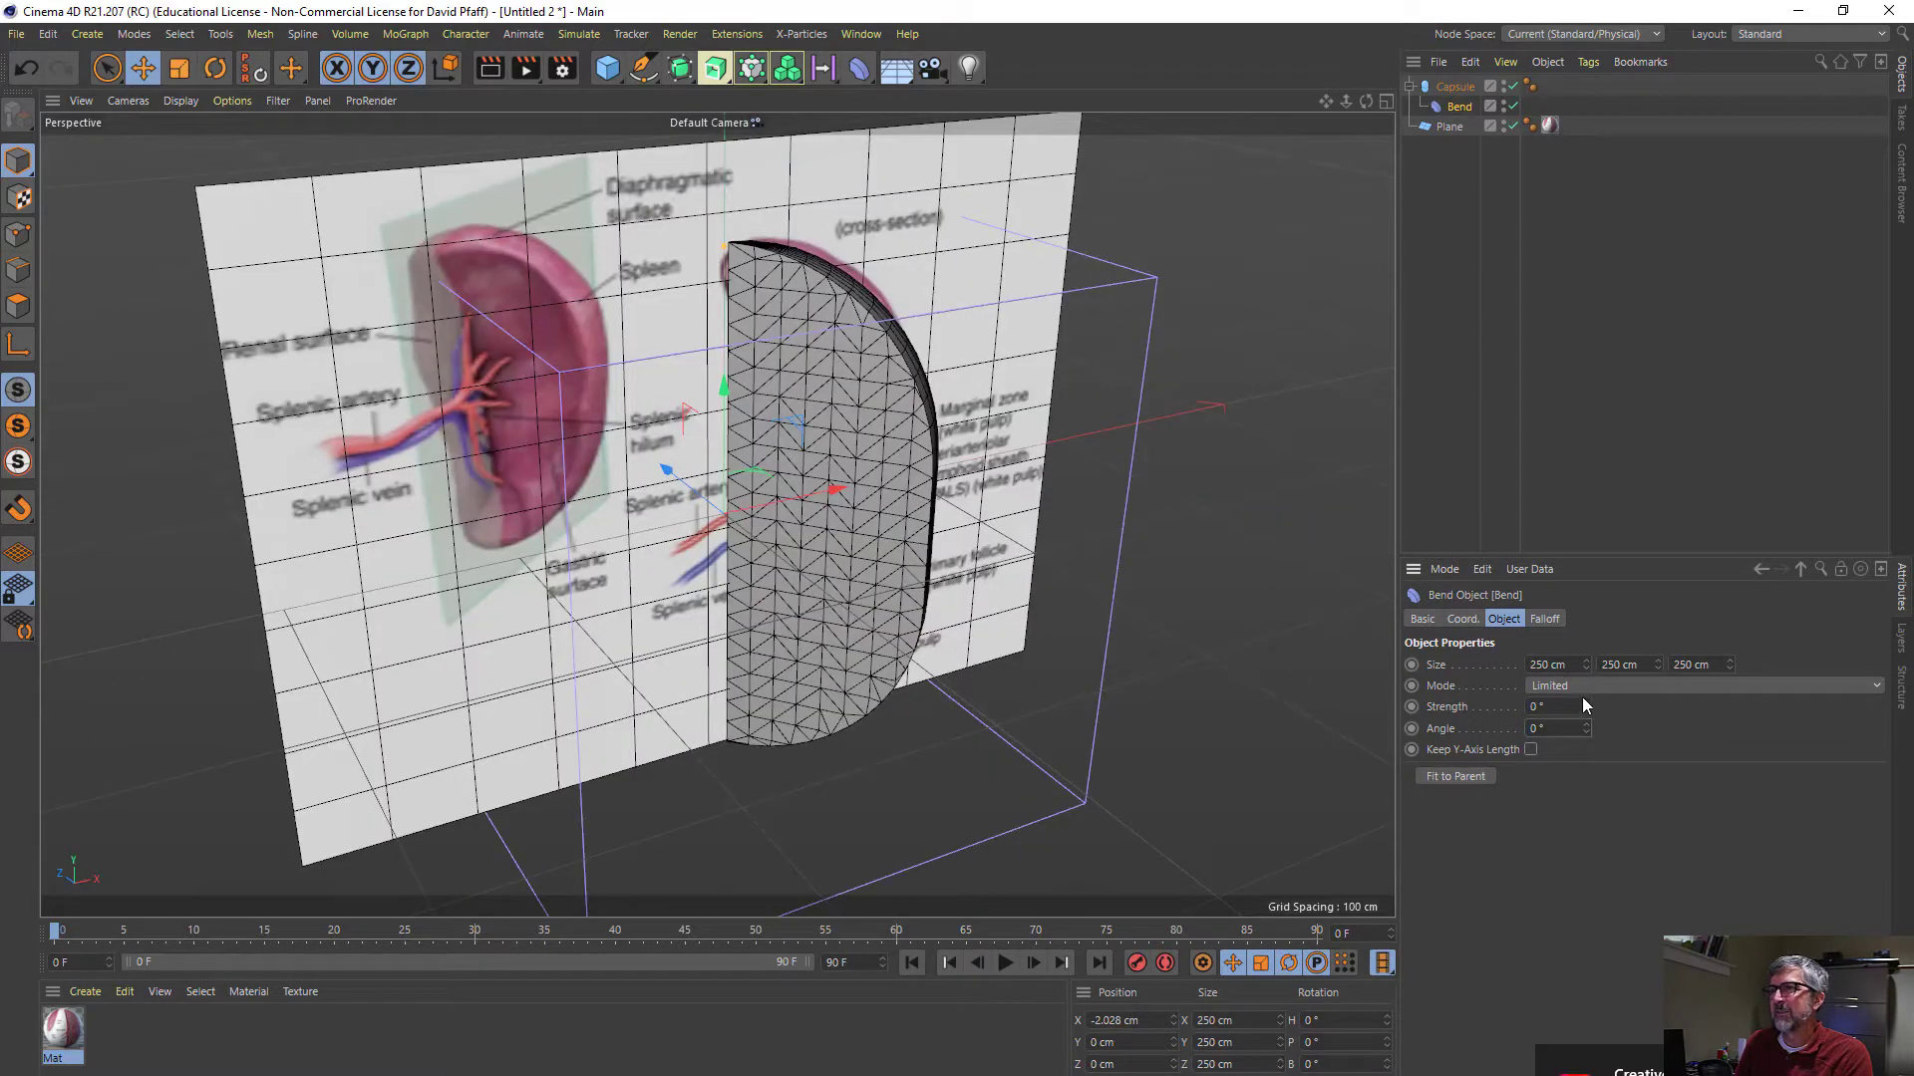
{"action": "mouse_move", "coordinate": [1584, 706]}
{"action": "left_mouse_down"}
{"action": "mouse_move", "coordinate": [1585, 811]}
{"action": "mouse_move", "coordinate": [1585, 713]}
{"action": "left_mouse_up"}
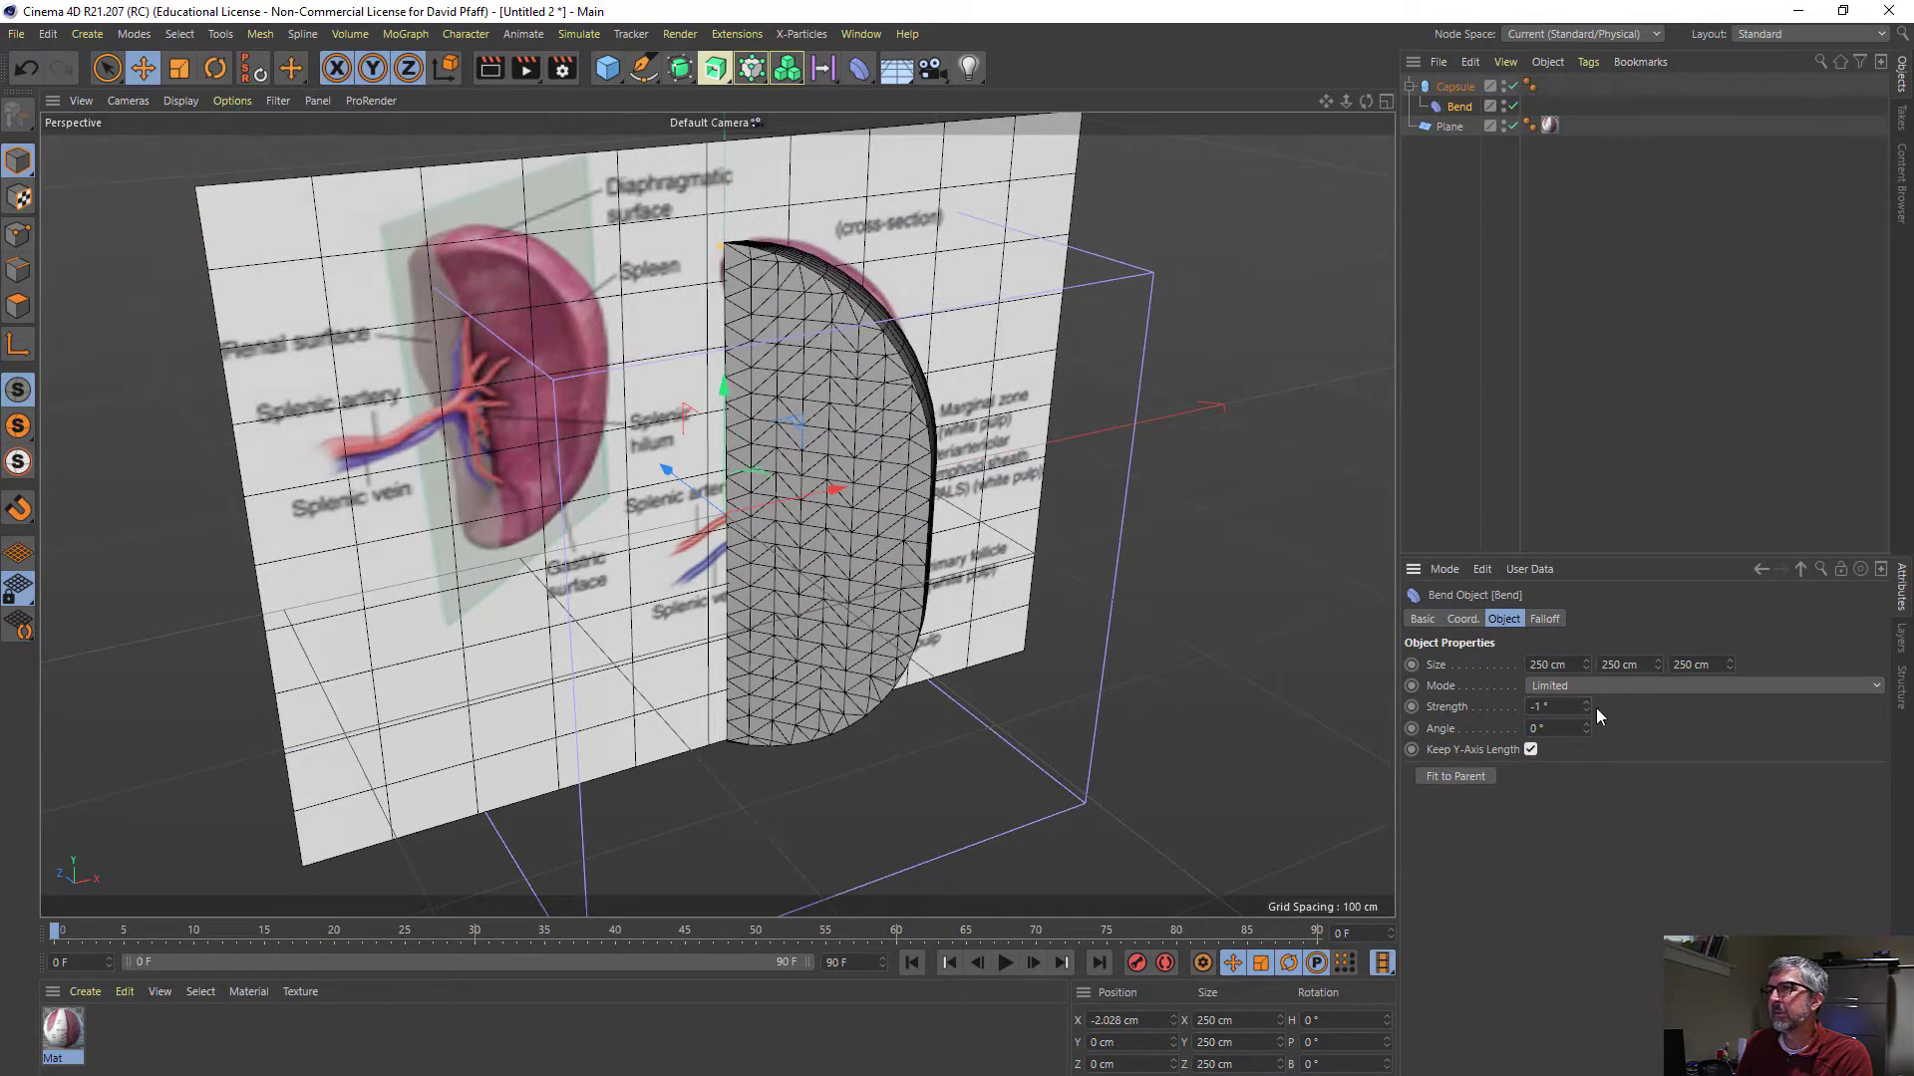
{"action": "left_click_drag", "start_coordinate": [1585, 710], "coordinate": [1585, 751]}
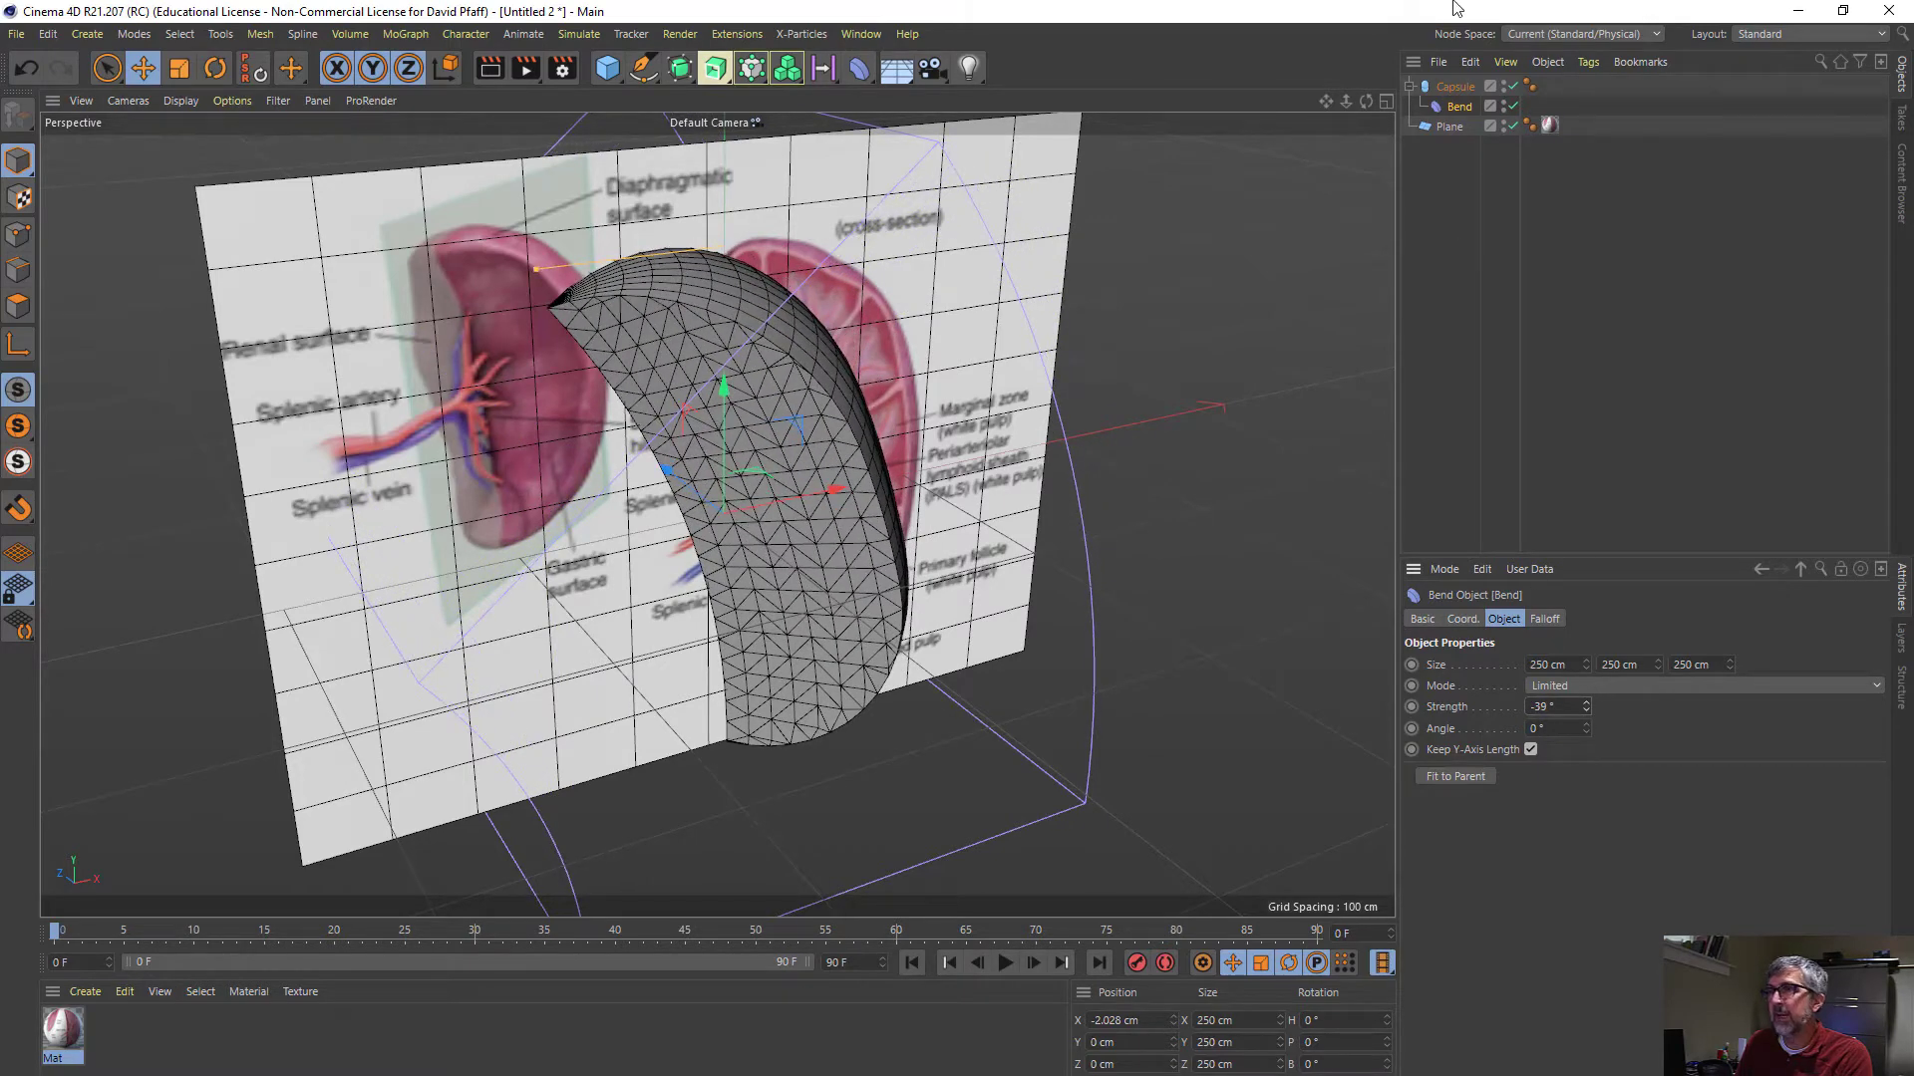
- Rotate the bent capsule to about 16.5° bank and move it to about 38.7 cm in X and -10.9 cm in Y
{"action": "left_click", "coordinate": [1445, 88]}
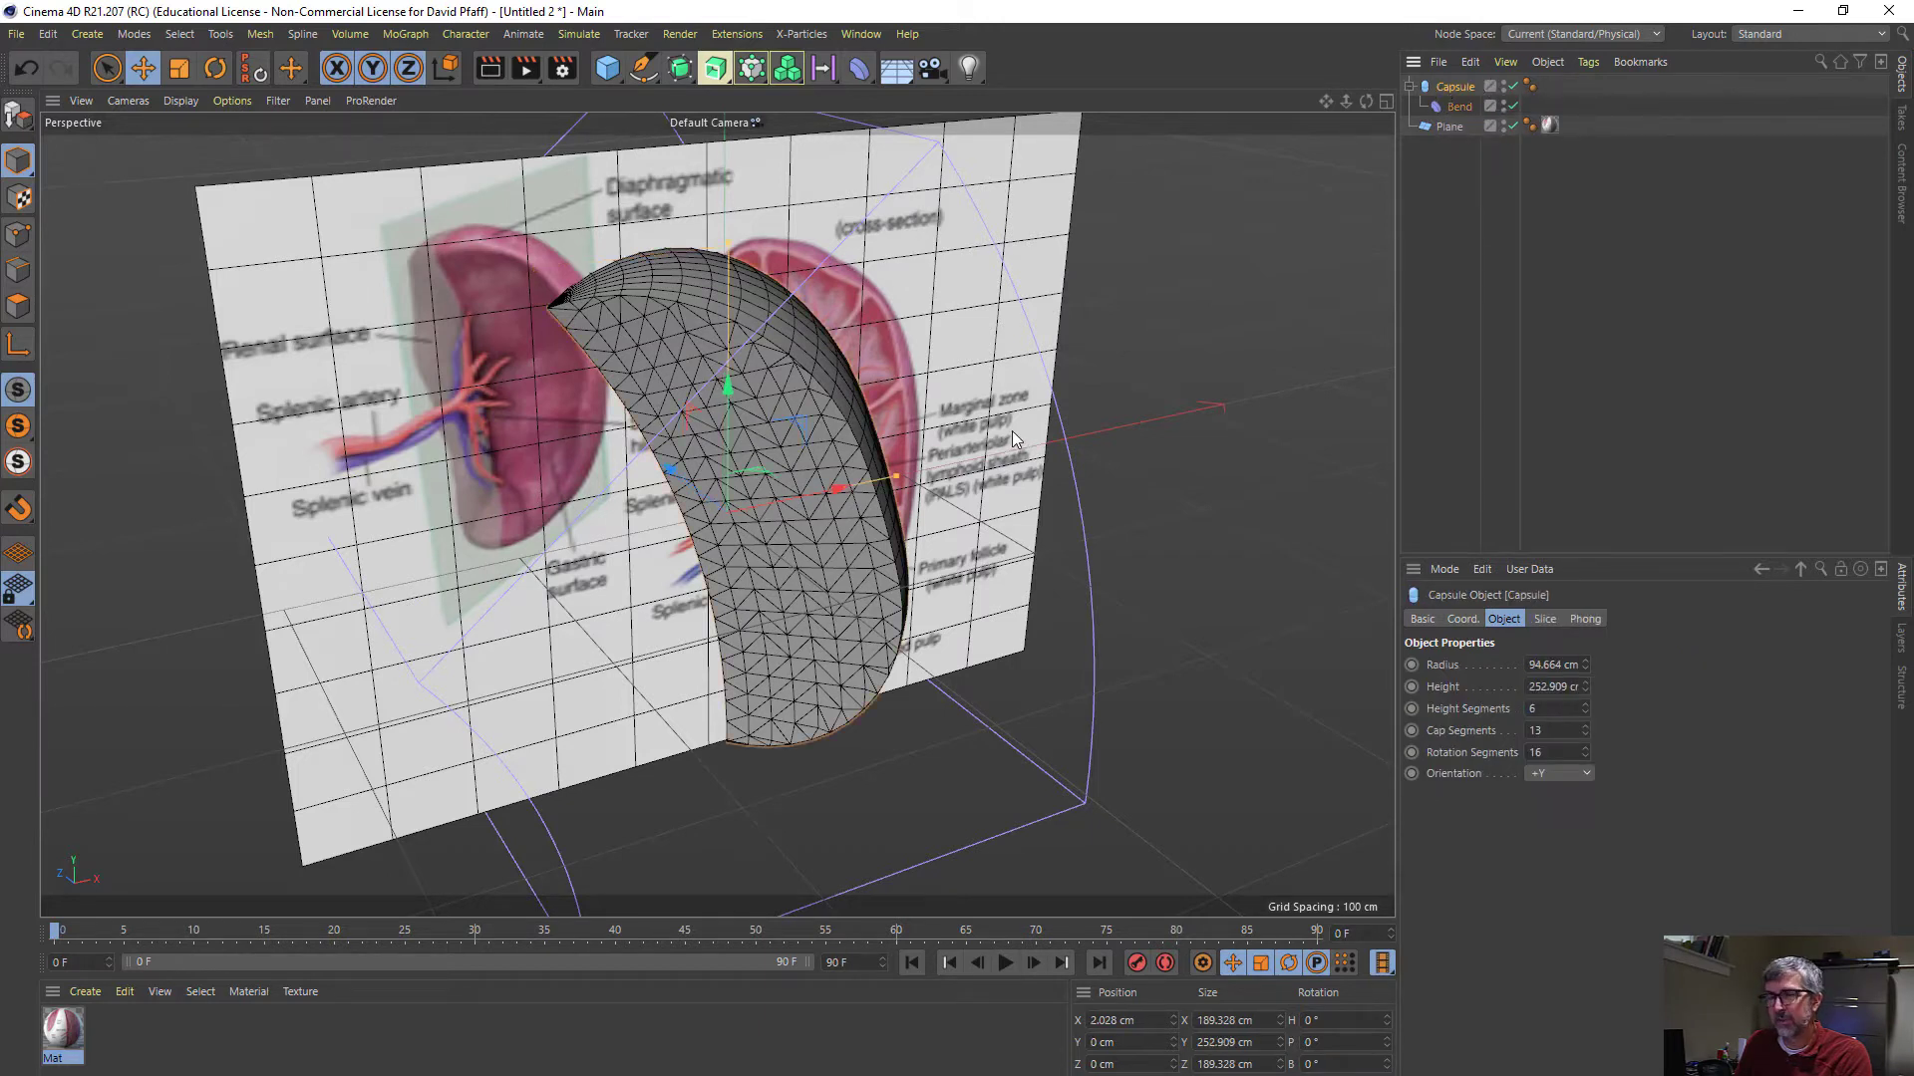
{"action": "key", "text": "r"}
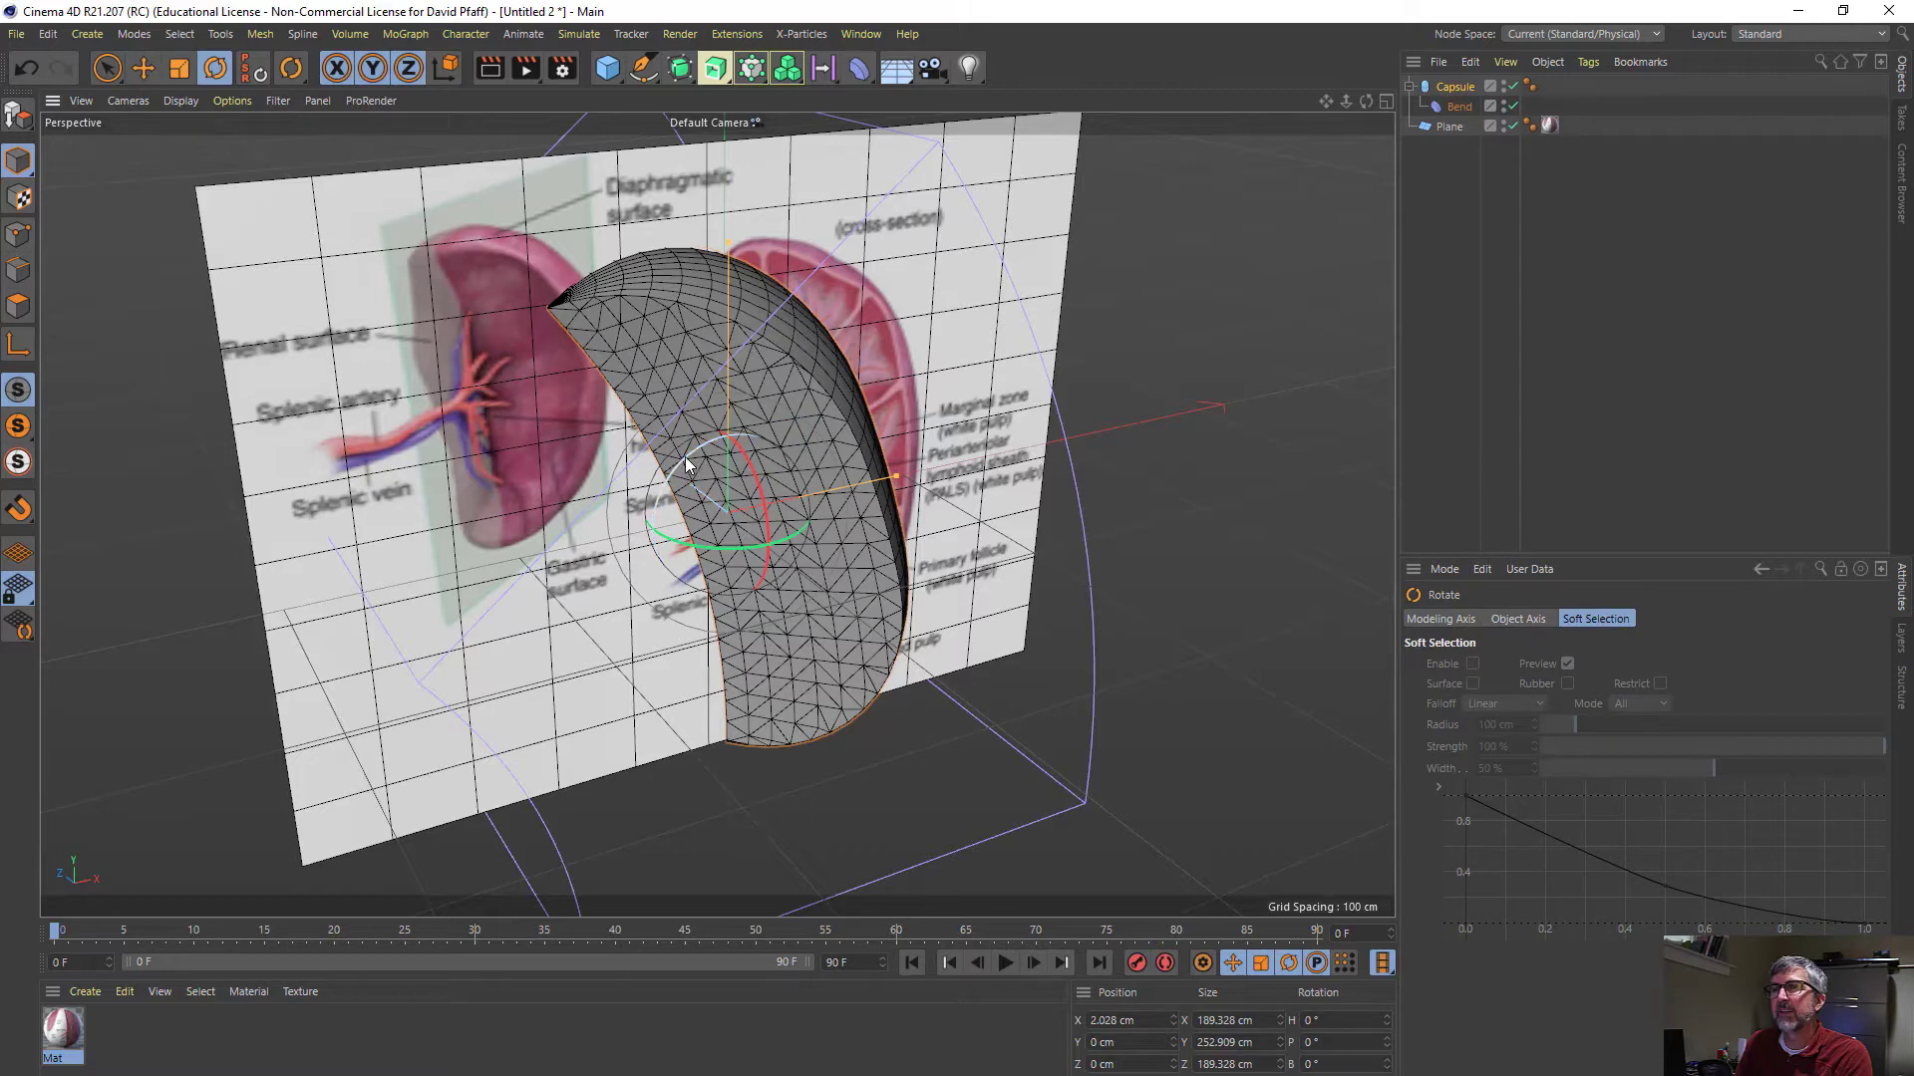
{"action": "left_click_drag", "start_coordinate": [684, 456], "coordinate": [707, 446]}
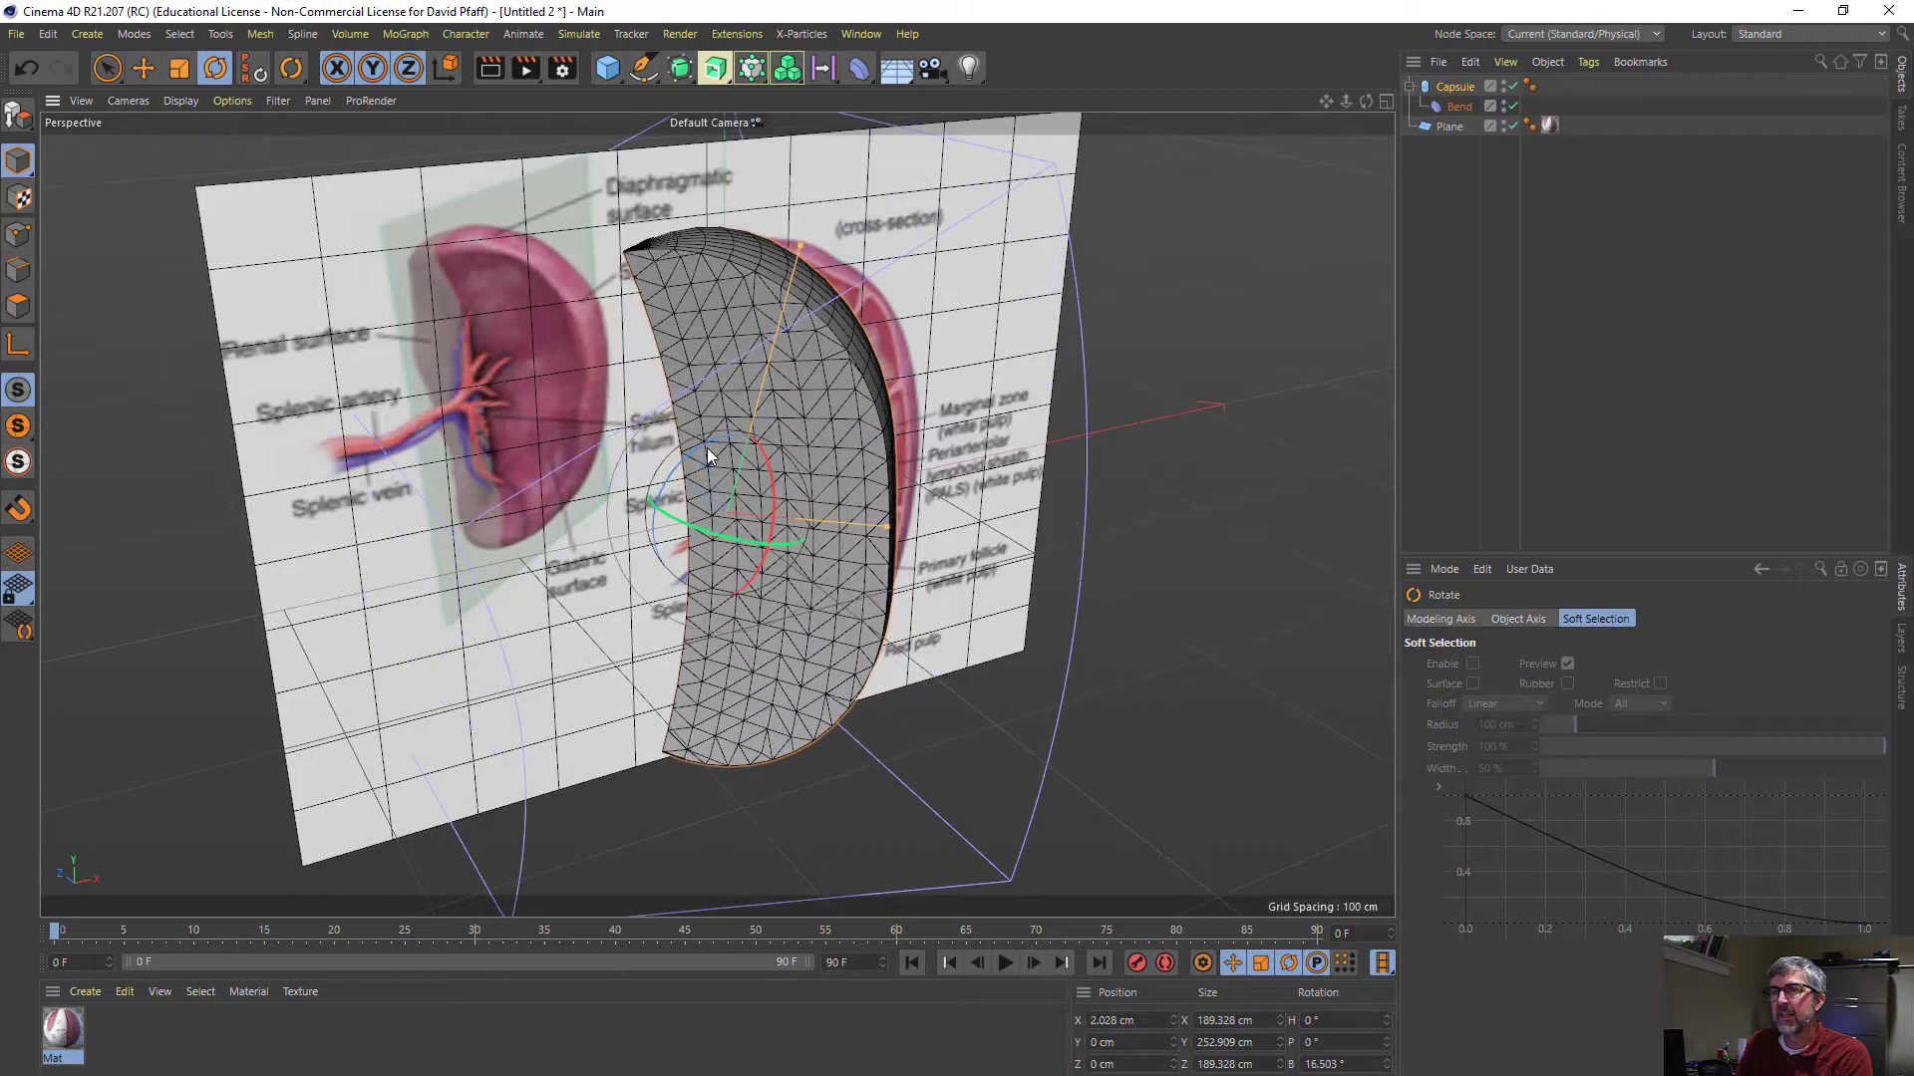
{"action": "key", "text": "e"}
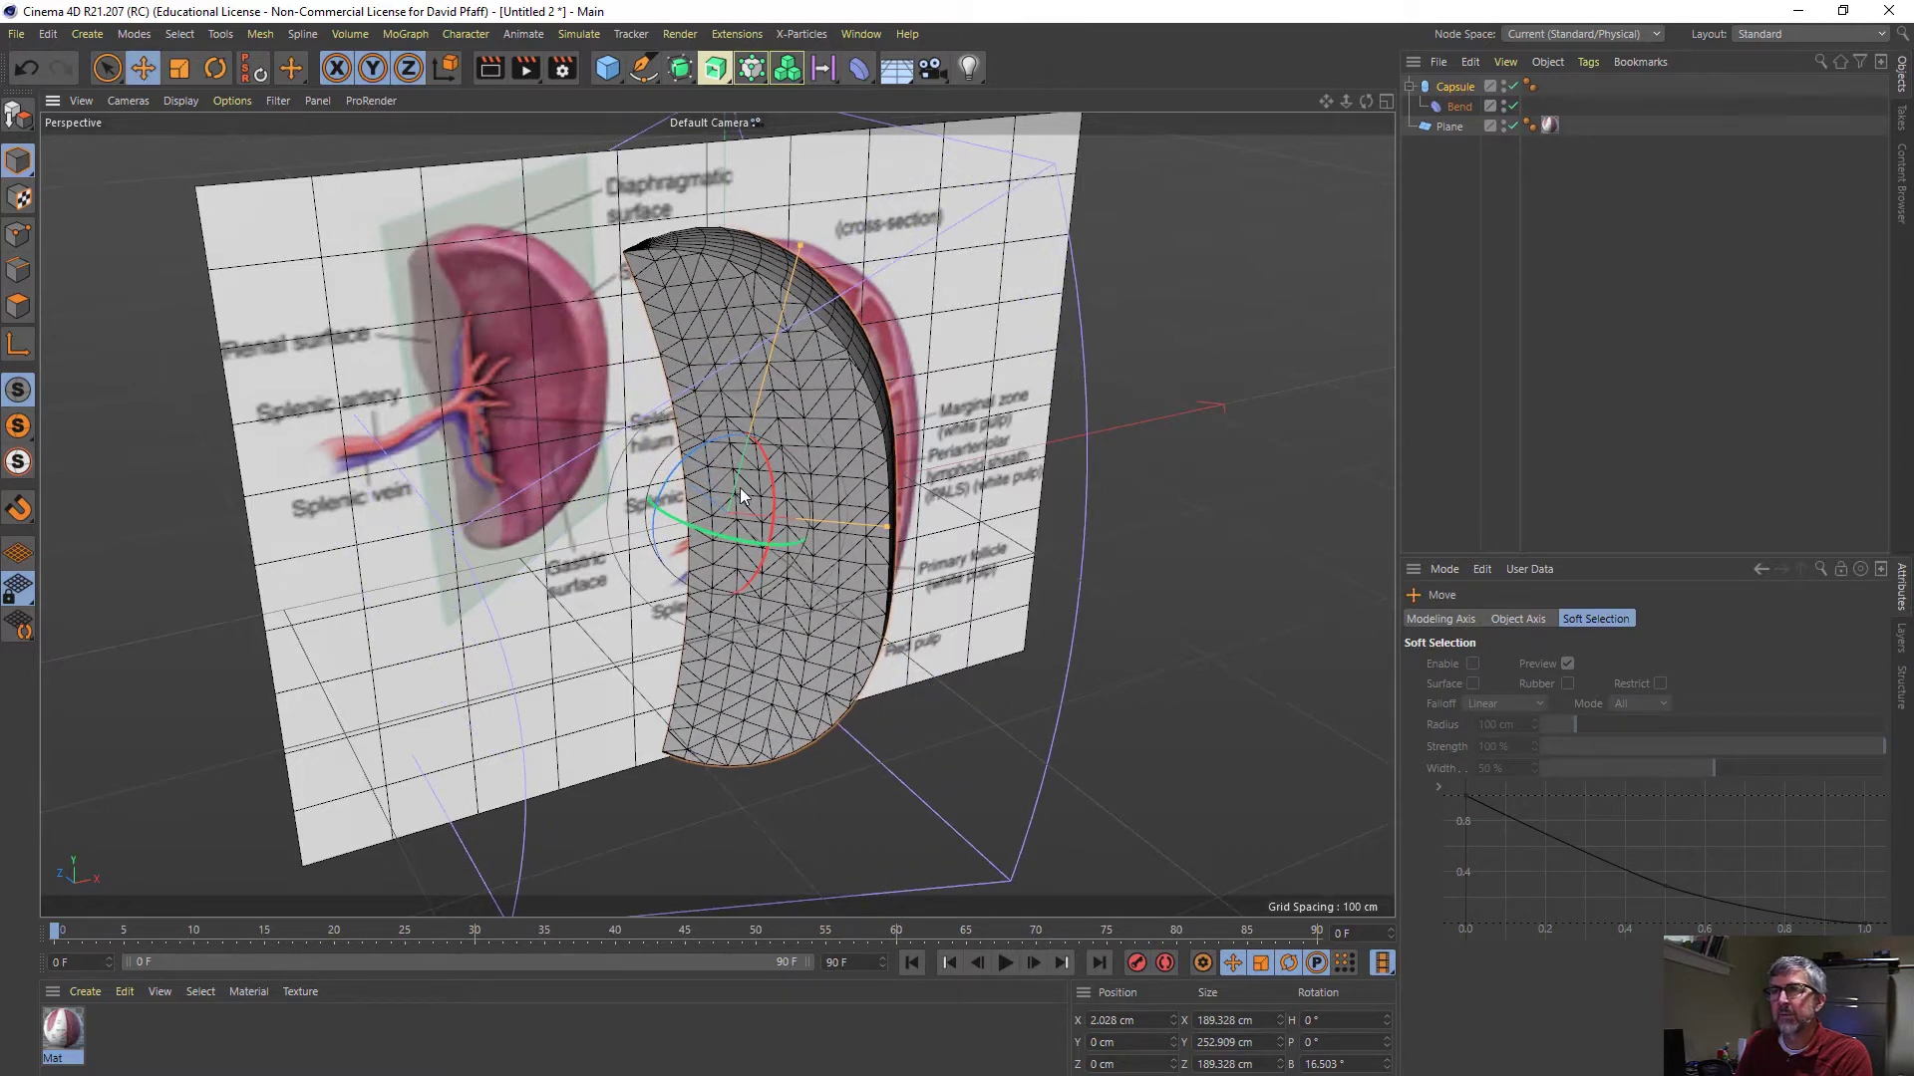
{"action": "mouse_move", "coordinate": [829, 518]}
{"action": "left_mouse_down"}
{"action": "mouse_move", "coordinate": [869, 517]}
{"action": "mouse_move", "coordinate": [869, 534]}
{"action": "mouse_move", "coordinate": [797, 463]}
{"action": "mouse_move", "coordinate": [962, 506]}
{"action": "mouse_move", "coordinate": [1015, 638]}
{"action": "mouse_move", "coordinate": [1104, 646]}
{"action": "mouse_move", "coordinate": [1194, 600]}
{"action": "mouse_move", "coordinate": [1003, 592]}
{"action": "mouse_move", "coordinate": [839, 531]}
{"action": "mouse_move", "coordinate": [866, 511]}
{"action": "mouse_move", "coordinate": [909, 529]}
{"action": "mouse_move", "coordinate": [718, 489]}
{"action": "mouse_move", "coordinate": [482, 480]}
{"action": "mouse_move", "coordinate": [586, 483]}
{"action": "mouse_move", "coordinate": [943, 657]}
{"action": "mouse_move", "coordinate": [960, 731]}
{"action": "mouse_move", "coordinate": [917, 525]}
{"action": "mouse_move", "coordinate": [1058, 412]}
{"action": "mouse_move", "coordinate": [937, 553]}
{"action": "mouse_move", "coordinate": [921, 622]}
{"action": "mouse_move", "coordinate": [869, 504]}
{"action": "mouse_move", "coordinate": [787, 451]}
{"action": "mouse_move", "coordinate": [914, 469]}
{"action": "mouse_move", "coordinate": [876, 461]}
{"action": "mouse_move", "coordinate": [892, 501]}
{"action": "mouse_move", "coordinate": [775, 522]}
{"action": "mouse_move", "coordinate": [938, 490]}
{"action": "mouse_move", "coordinate": [990, 531]}
{"action": "mouse_move", "coordinate": [830, 505]}
{"action": "left_mouse_up"}
{"action": "left_click_drag", "start_coordinate": [817, 514], "coordinate": [913, 508], "text": "alt"}
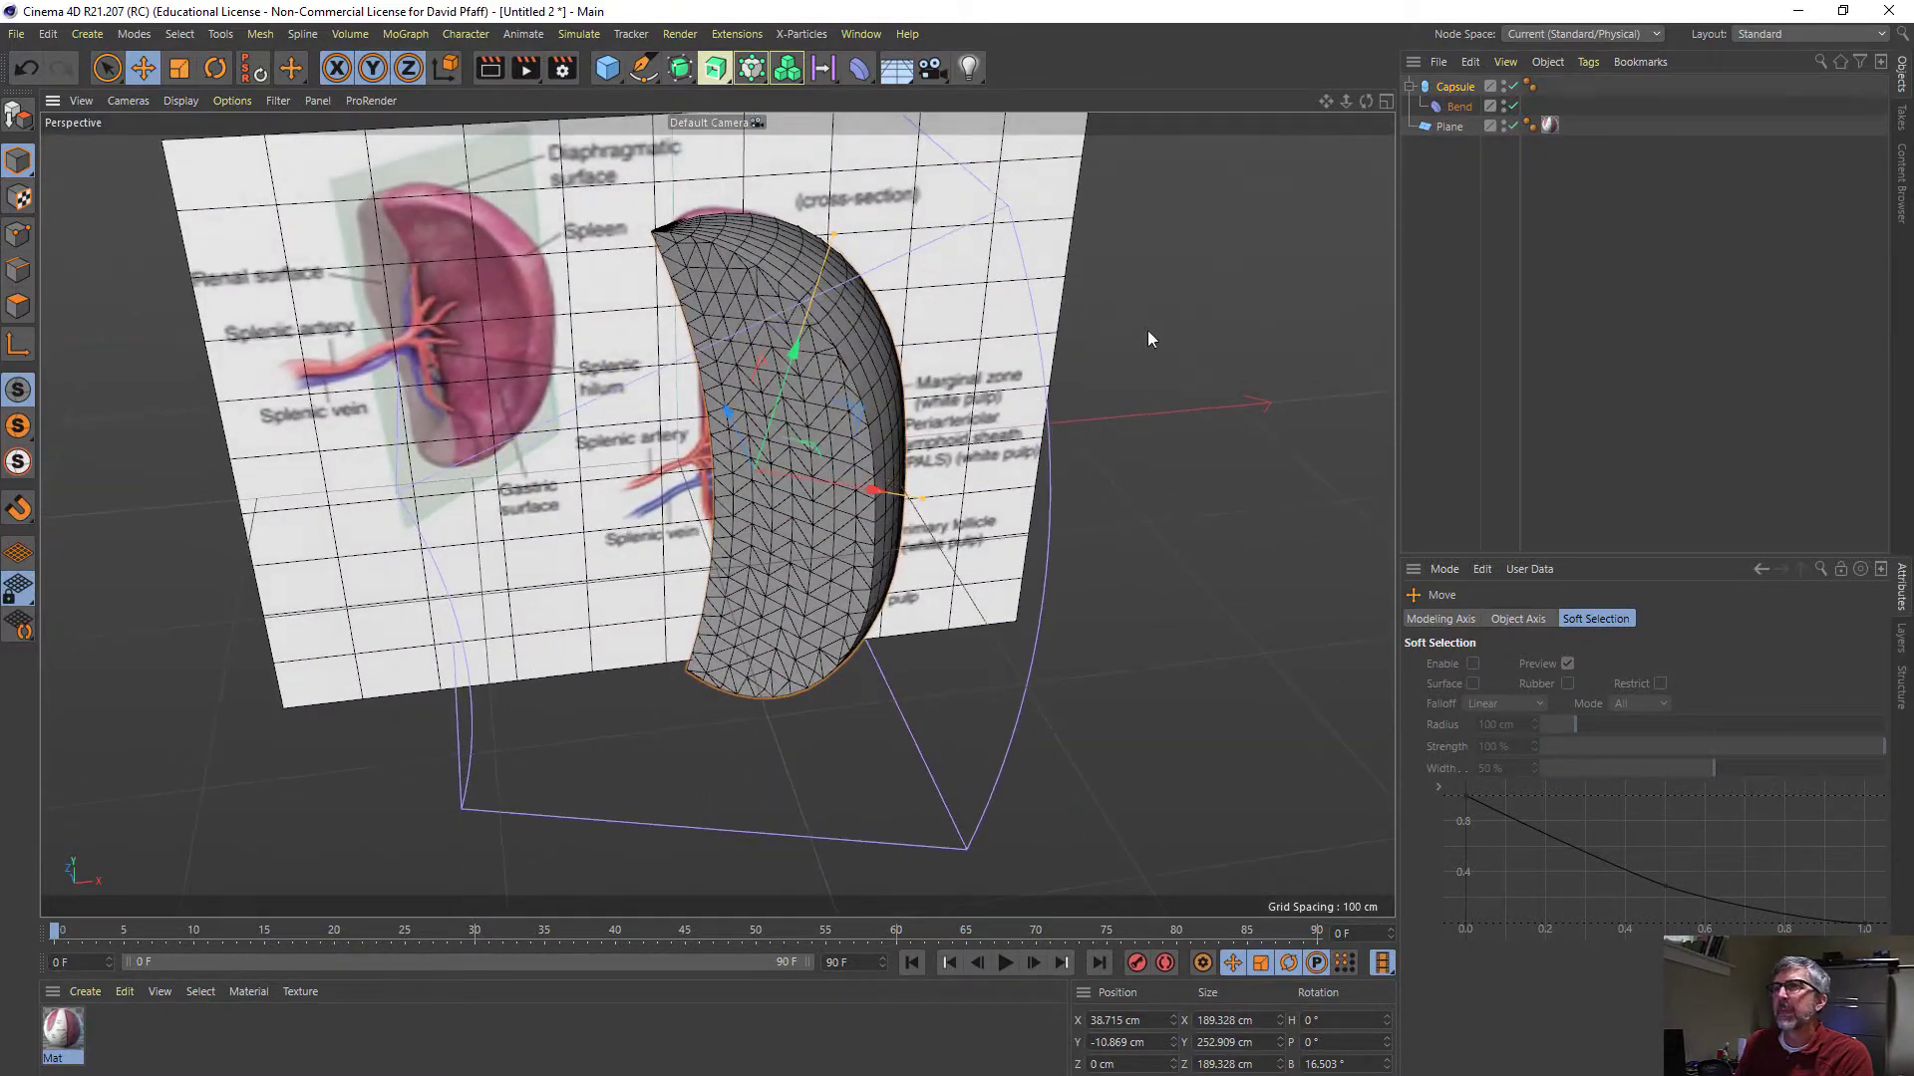
- Push the reference plane back behind the capsule to about 166 cm in Z
{"action": "left_click", "coordinate": [1442, 128]}
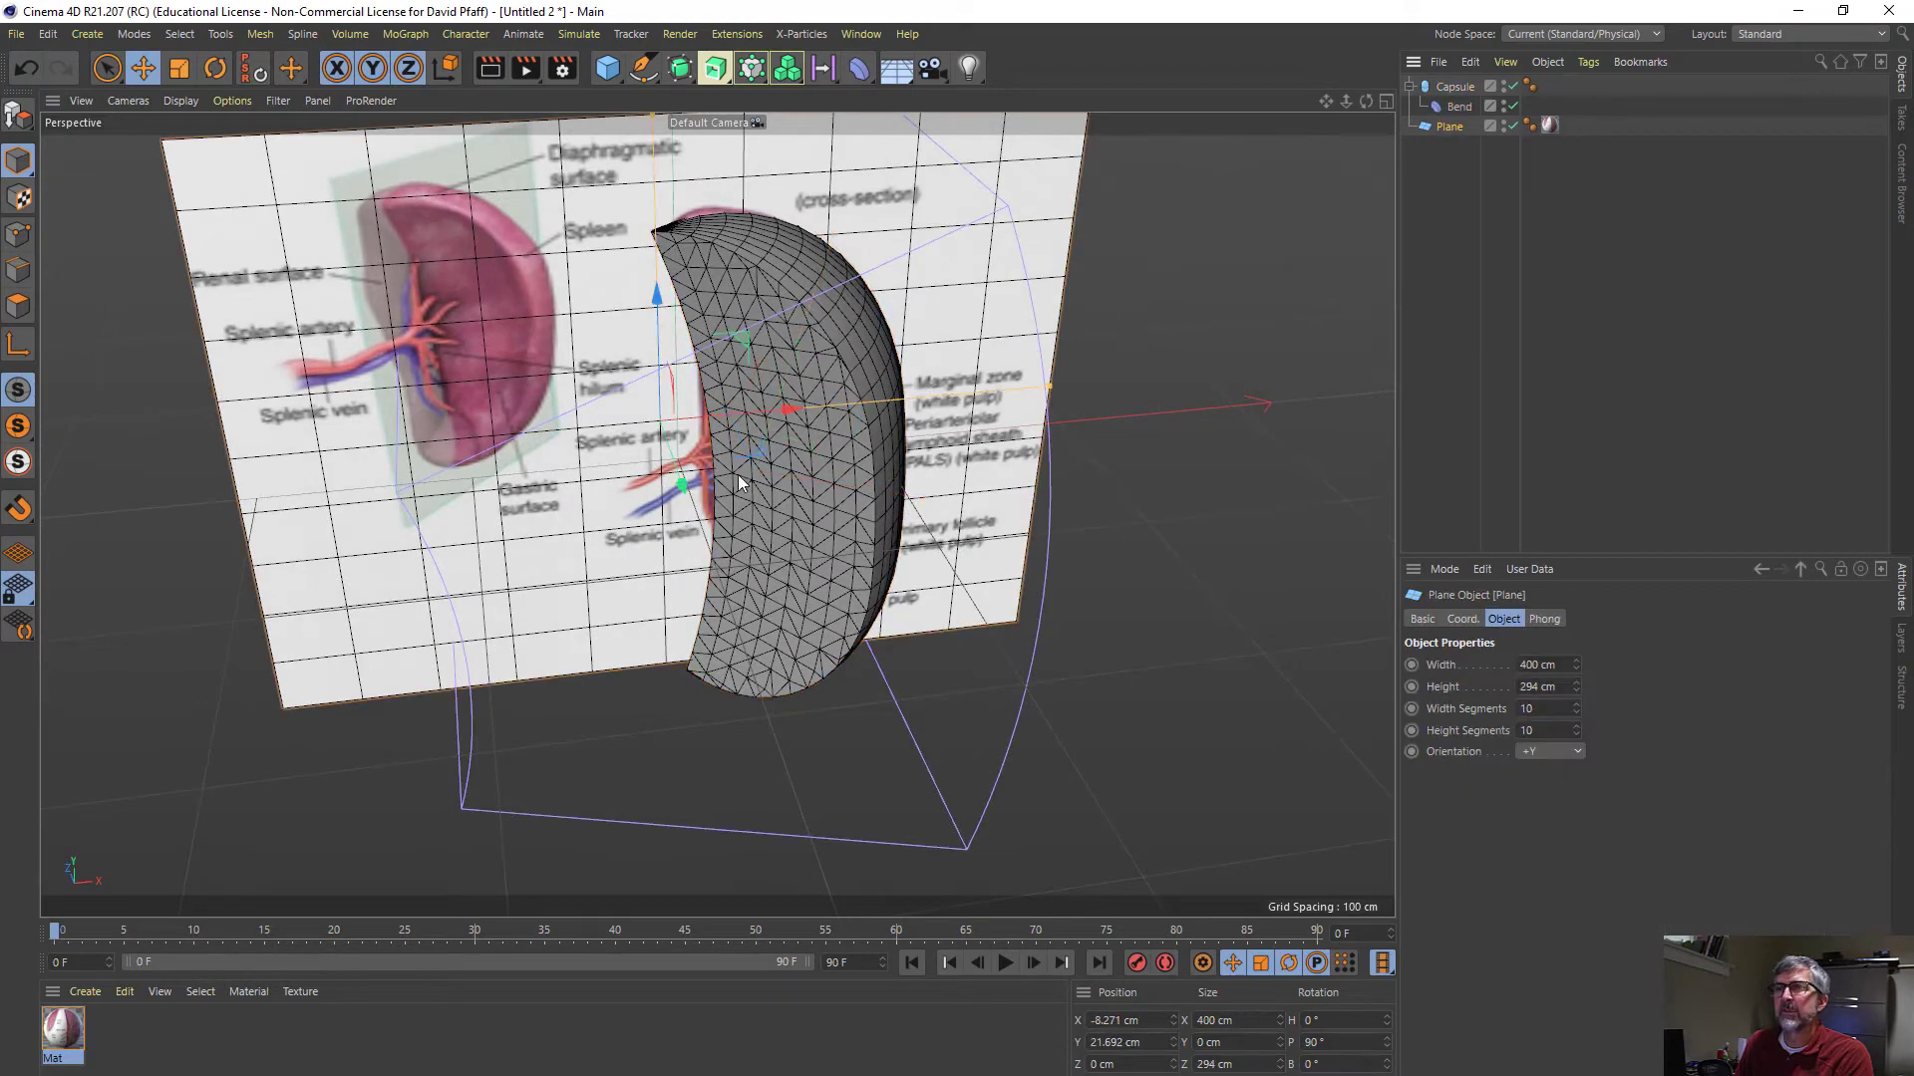
{"action": "left_click_drag", "start_coordinate": [679, 487], "coordinate": [625, 347]}
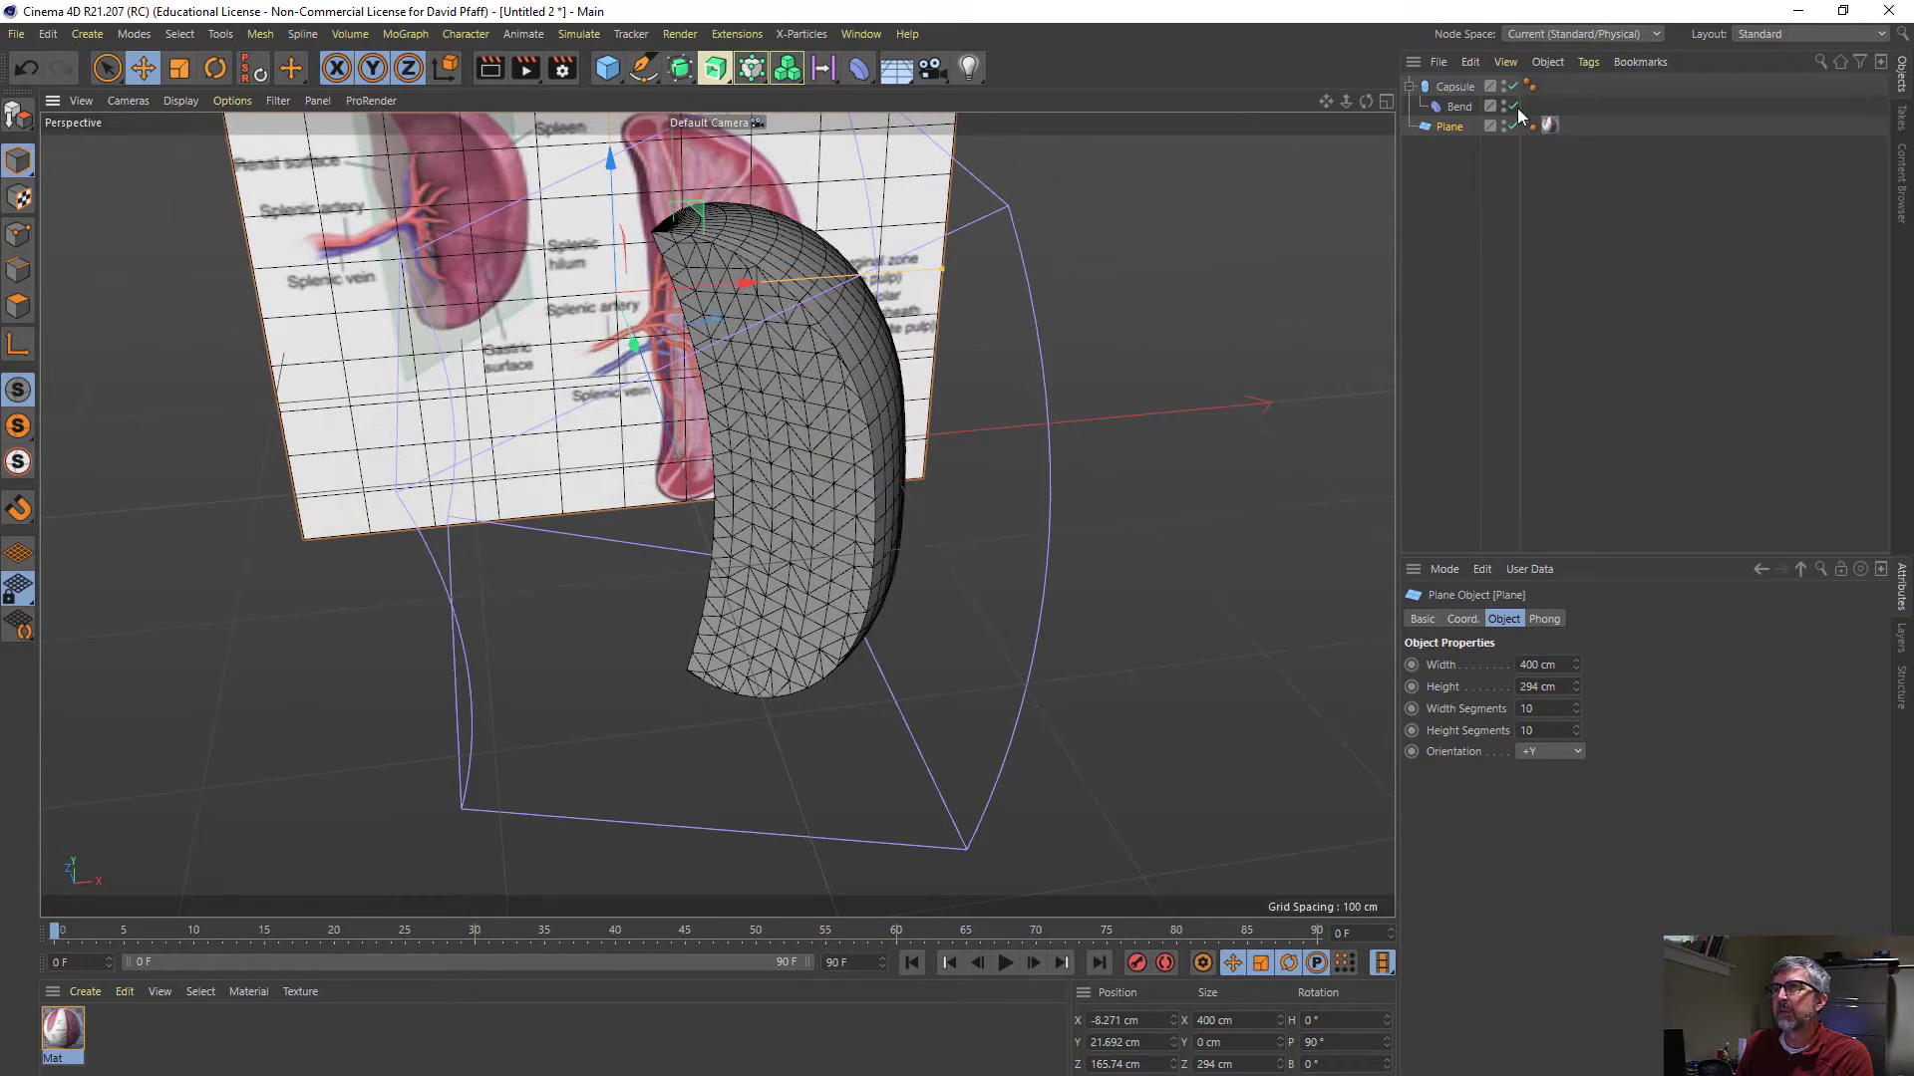
- Create a polygon copy of the bent capsule with Current State to Object, then hide and disable the original capsule
{"action": "left_click", "coordinate": [1456, 90]}
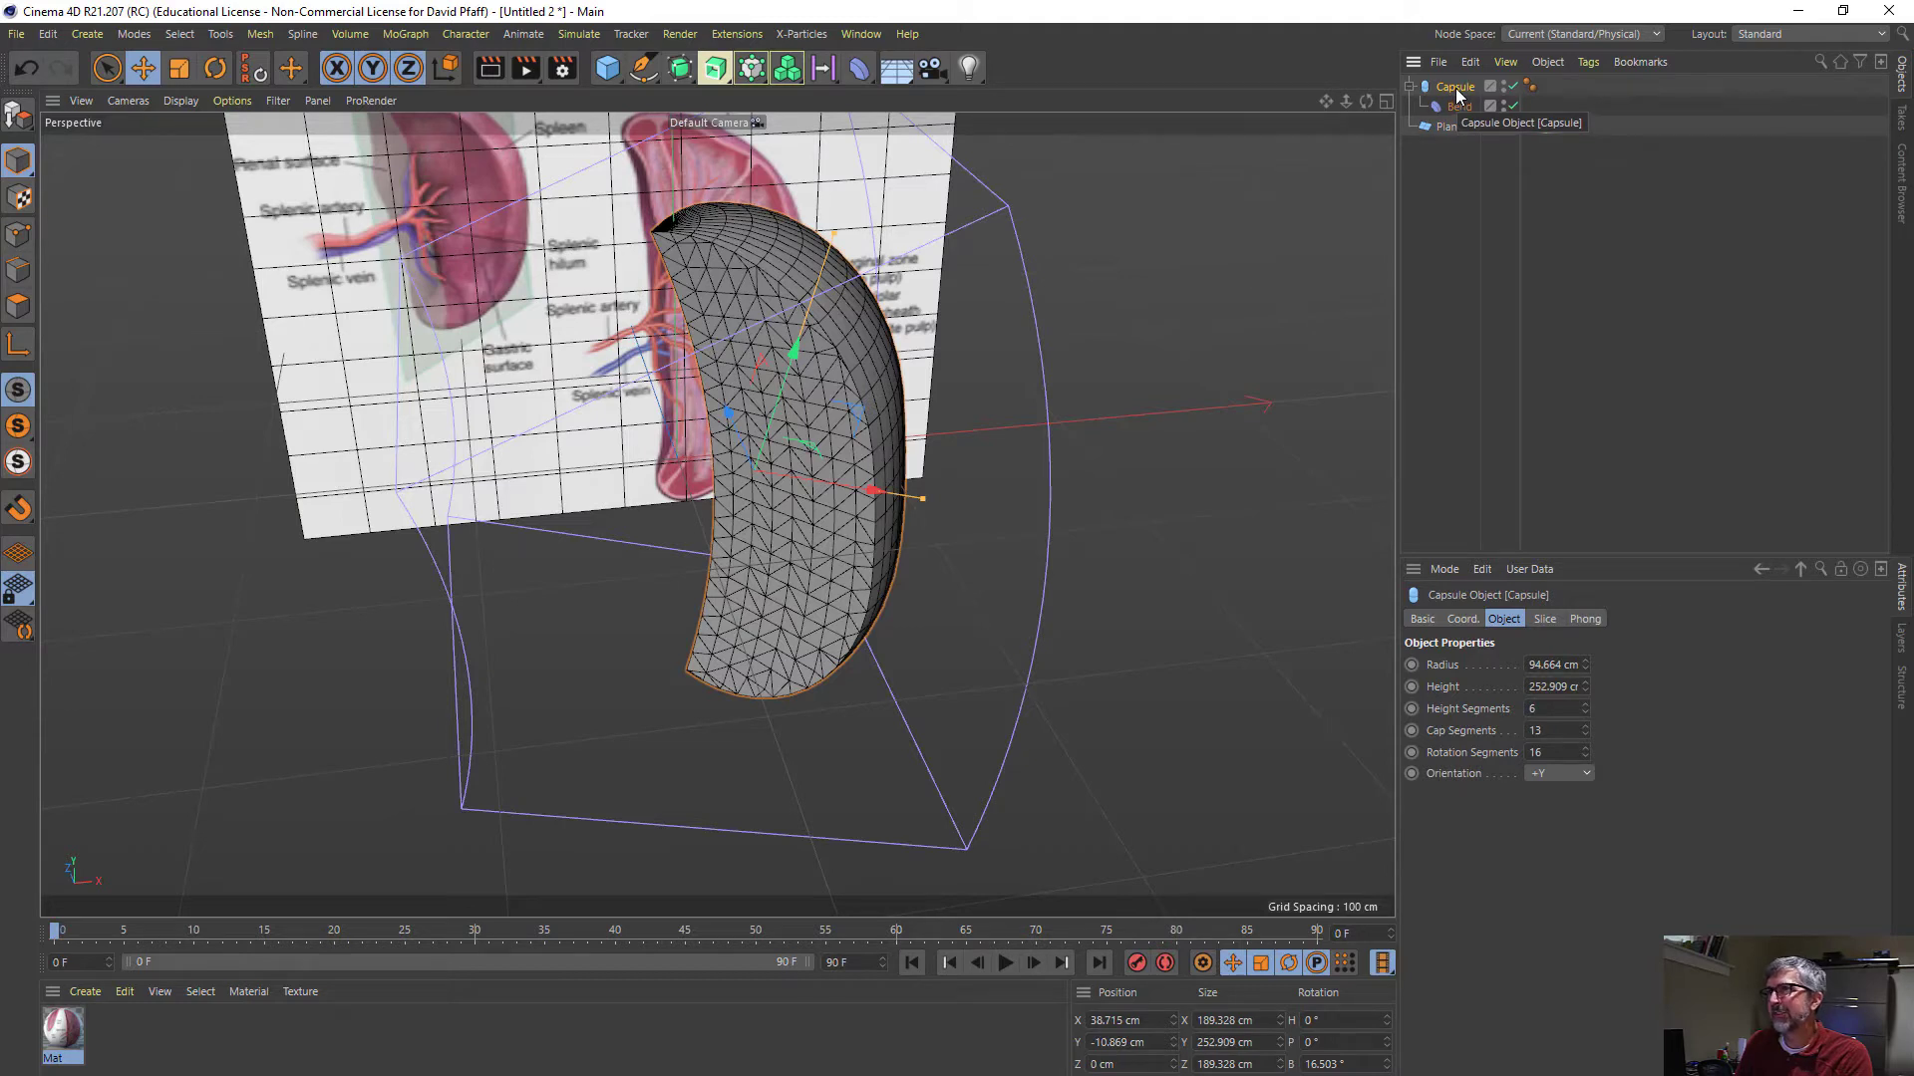
{"action": "right_click", "coordinate": [1456, 91]}
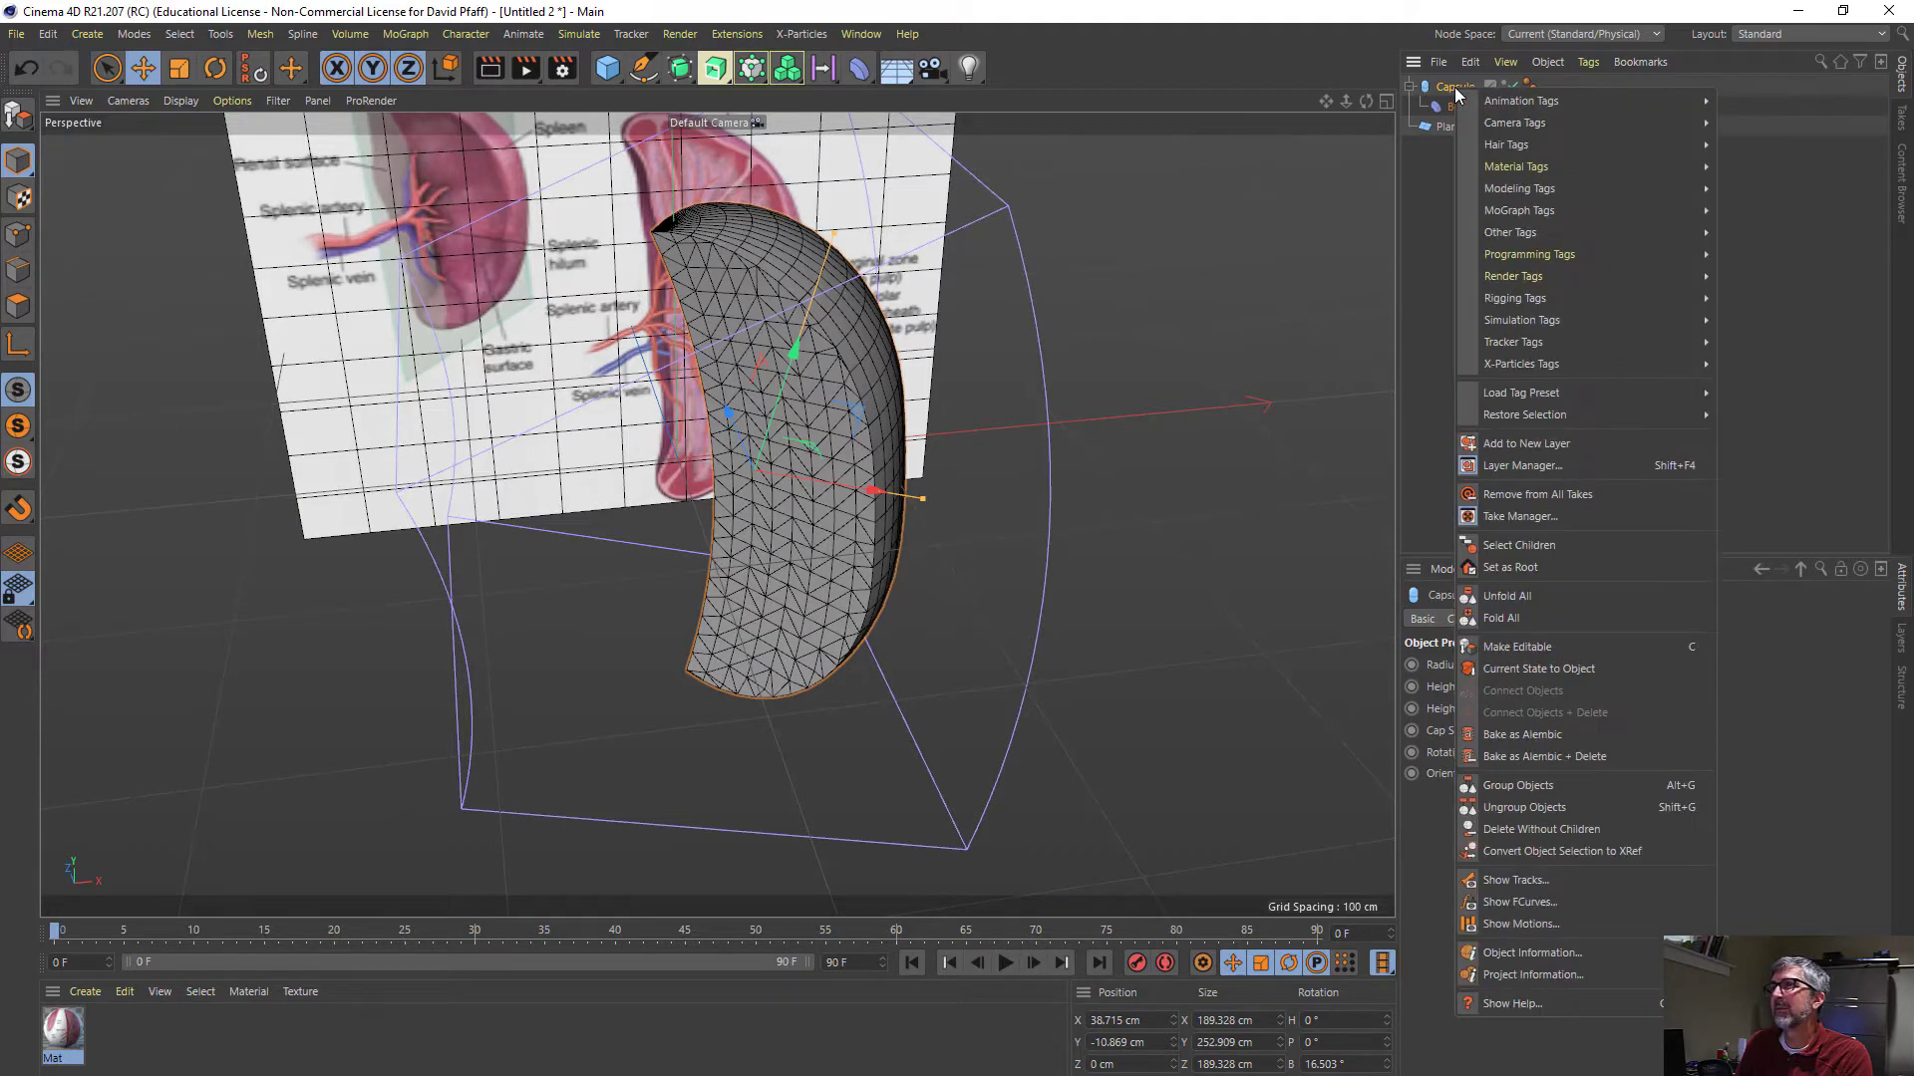
{"action": "left_click", "coordinate": [1543, 670]}
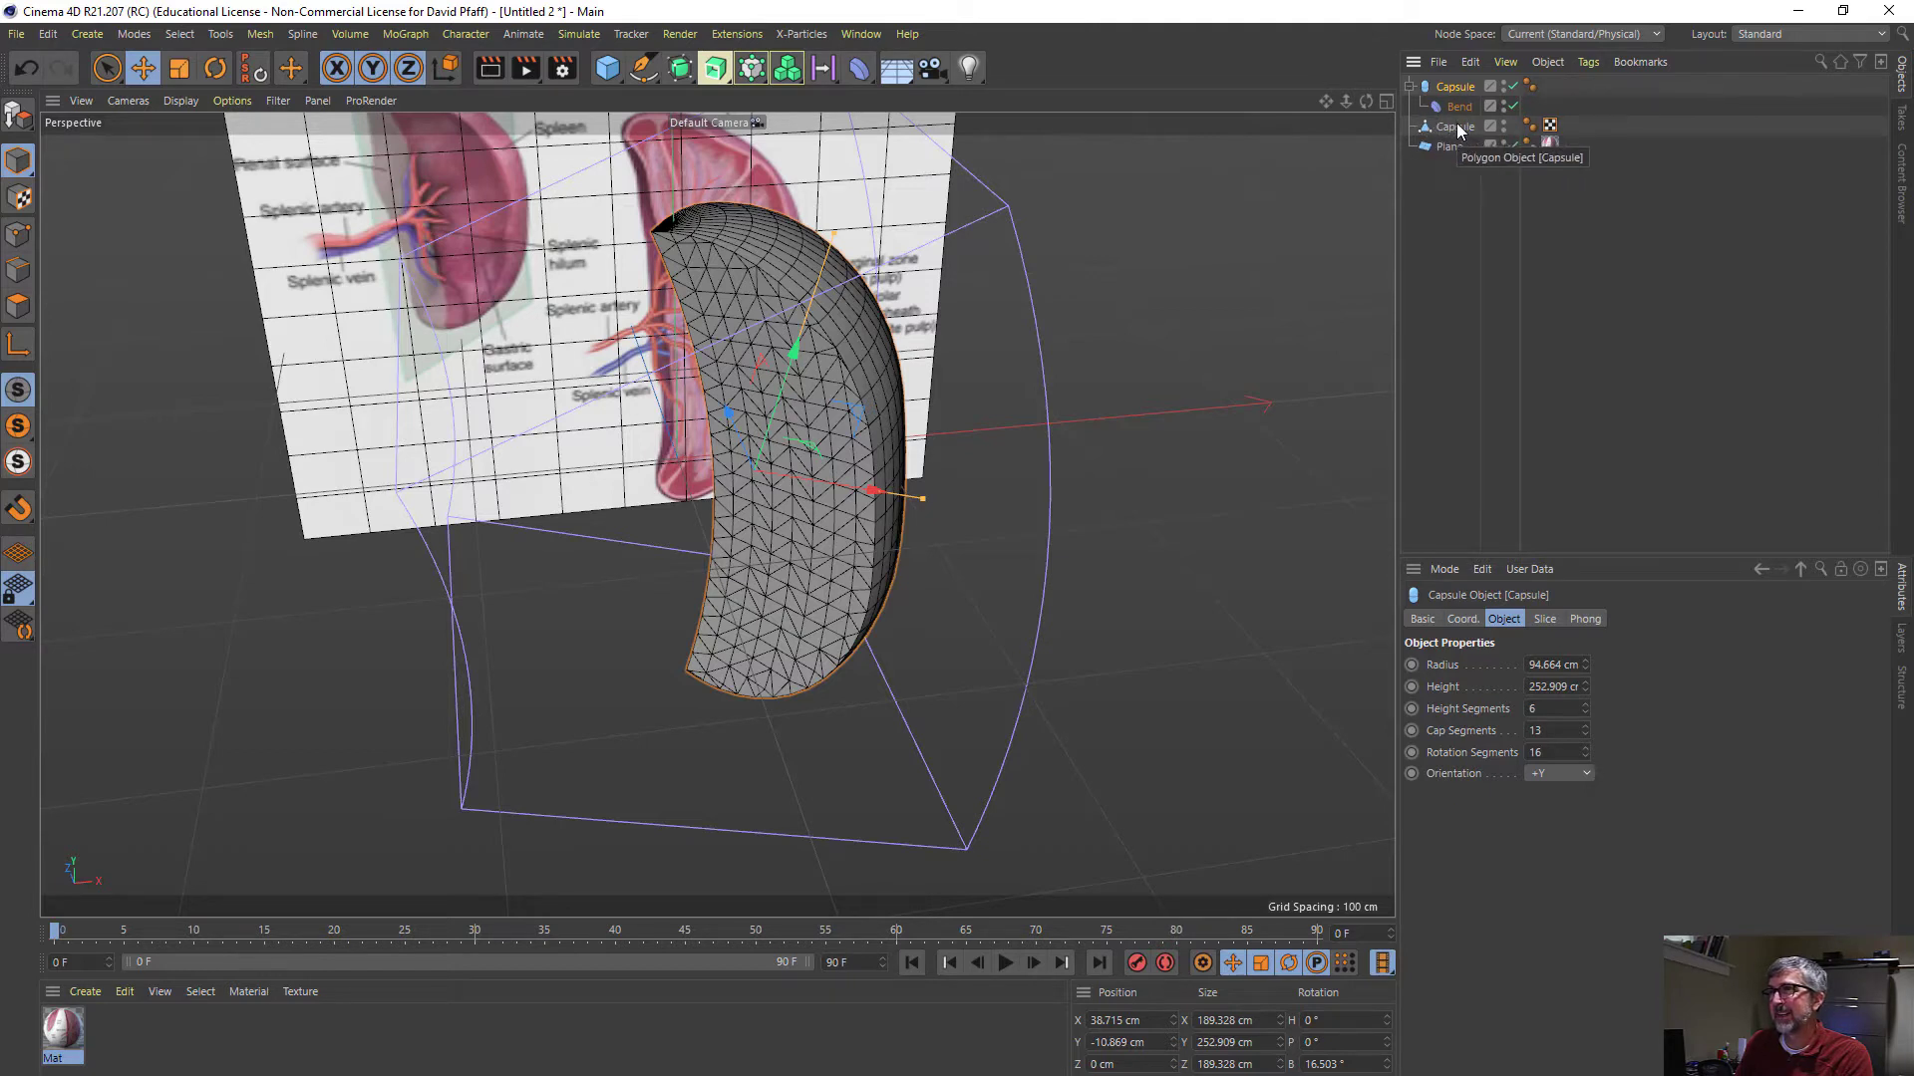
{"action": "left_click", "coordinate": [1411, 87]}
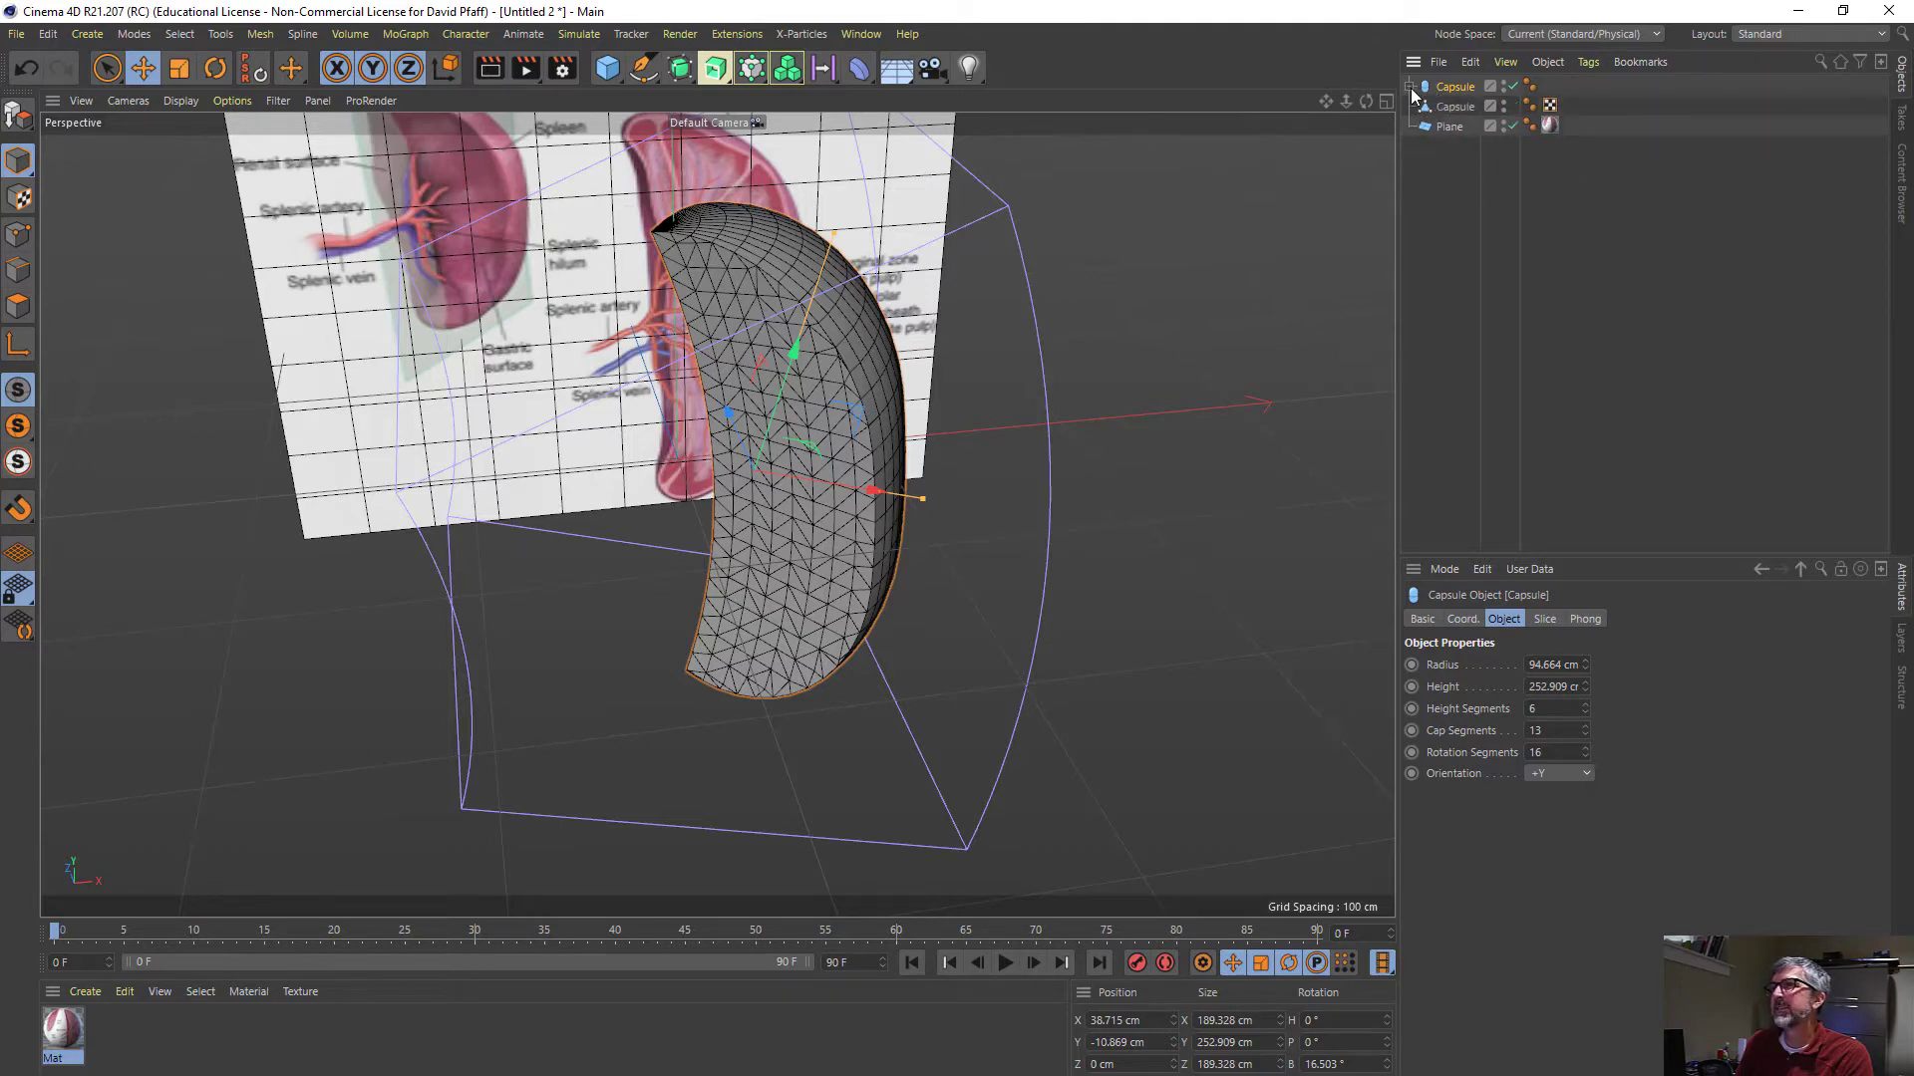
{"action": "left_click", "coordinate": [1504, 85]}
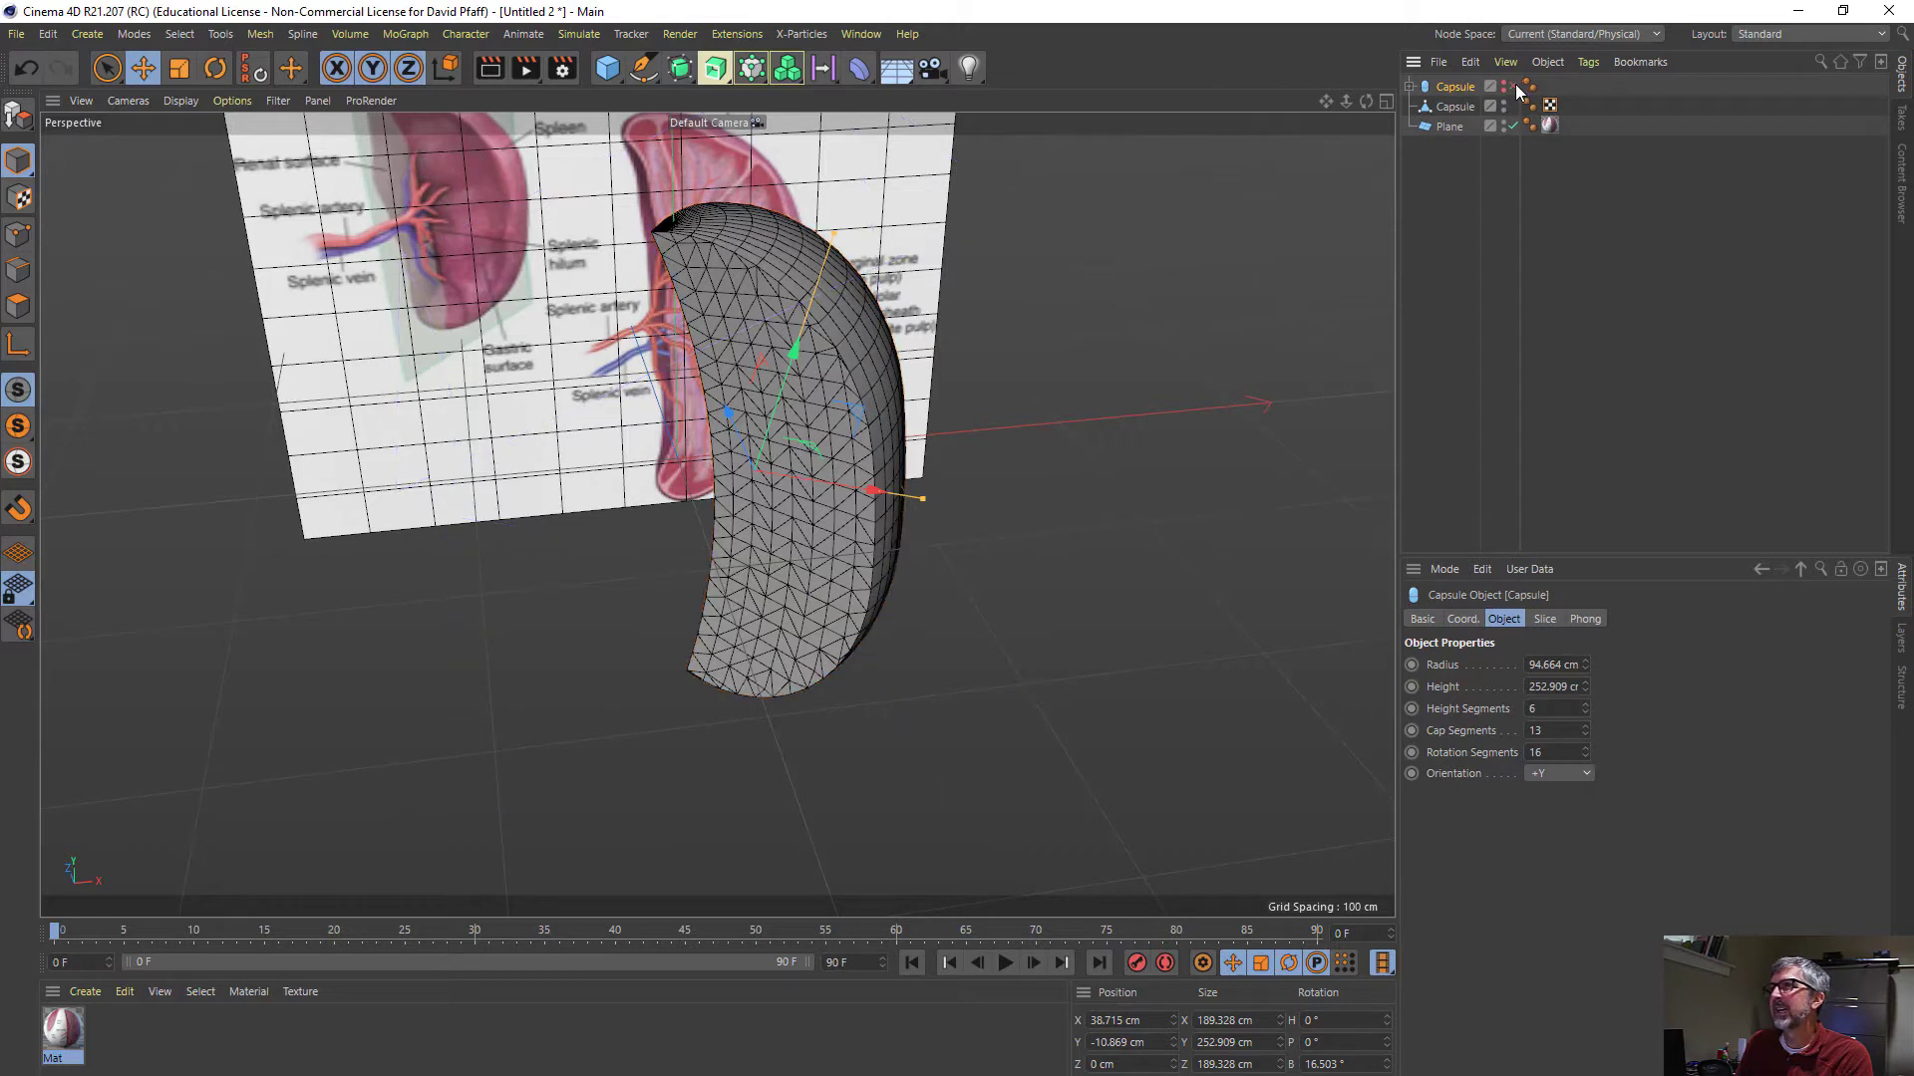
- Switch to the Sculpt layout with the polygon capsule selected and subdivide it once to sculpting level 1
{"action": "left_click", "coordinate": [1454, 105]}
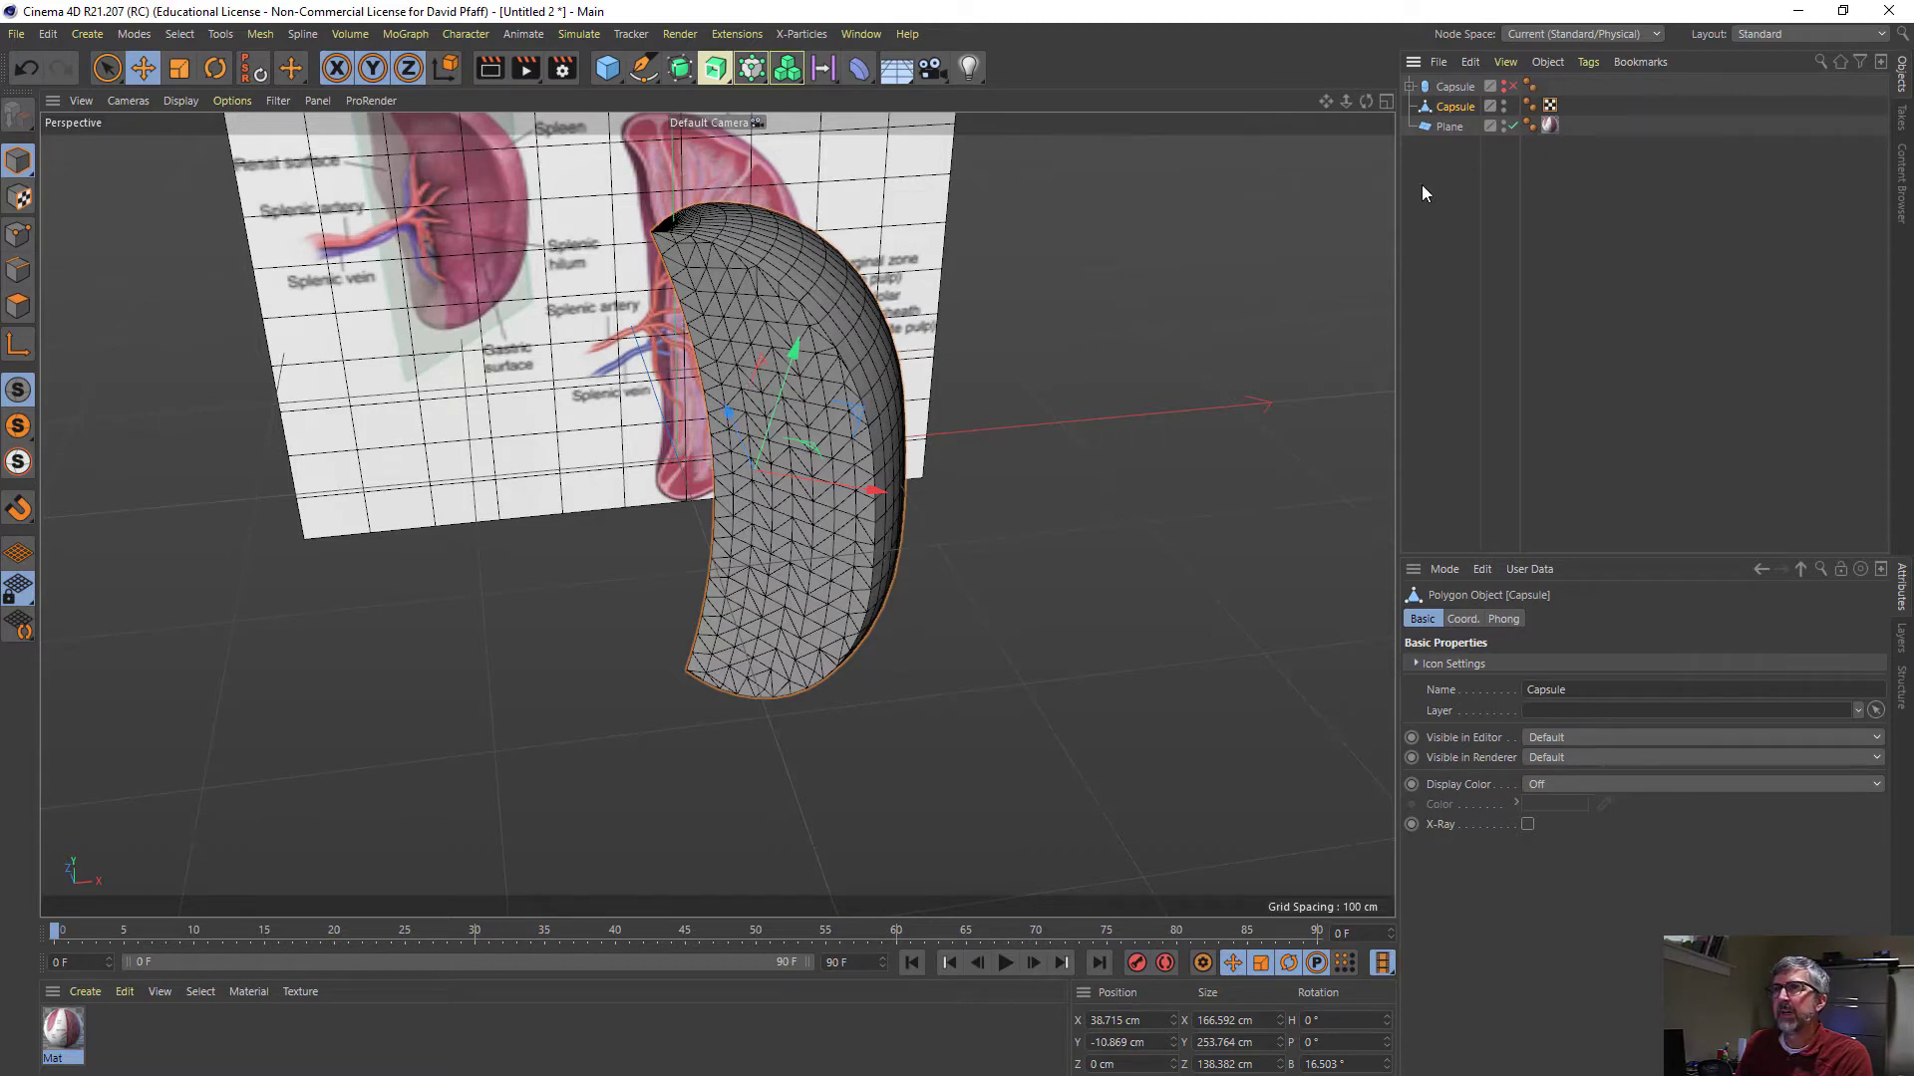
{"action": "left_click", "coordinate": [1824, 36]}
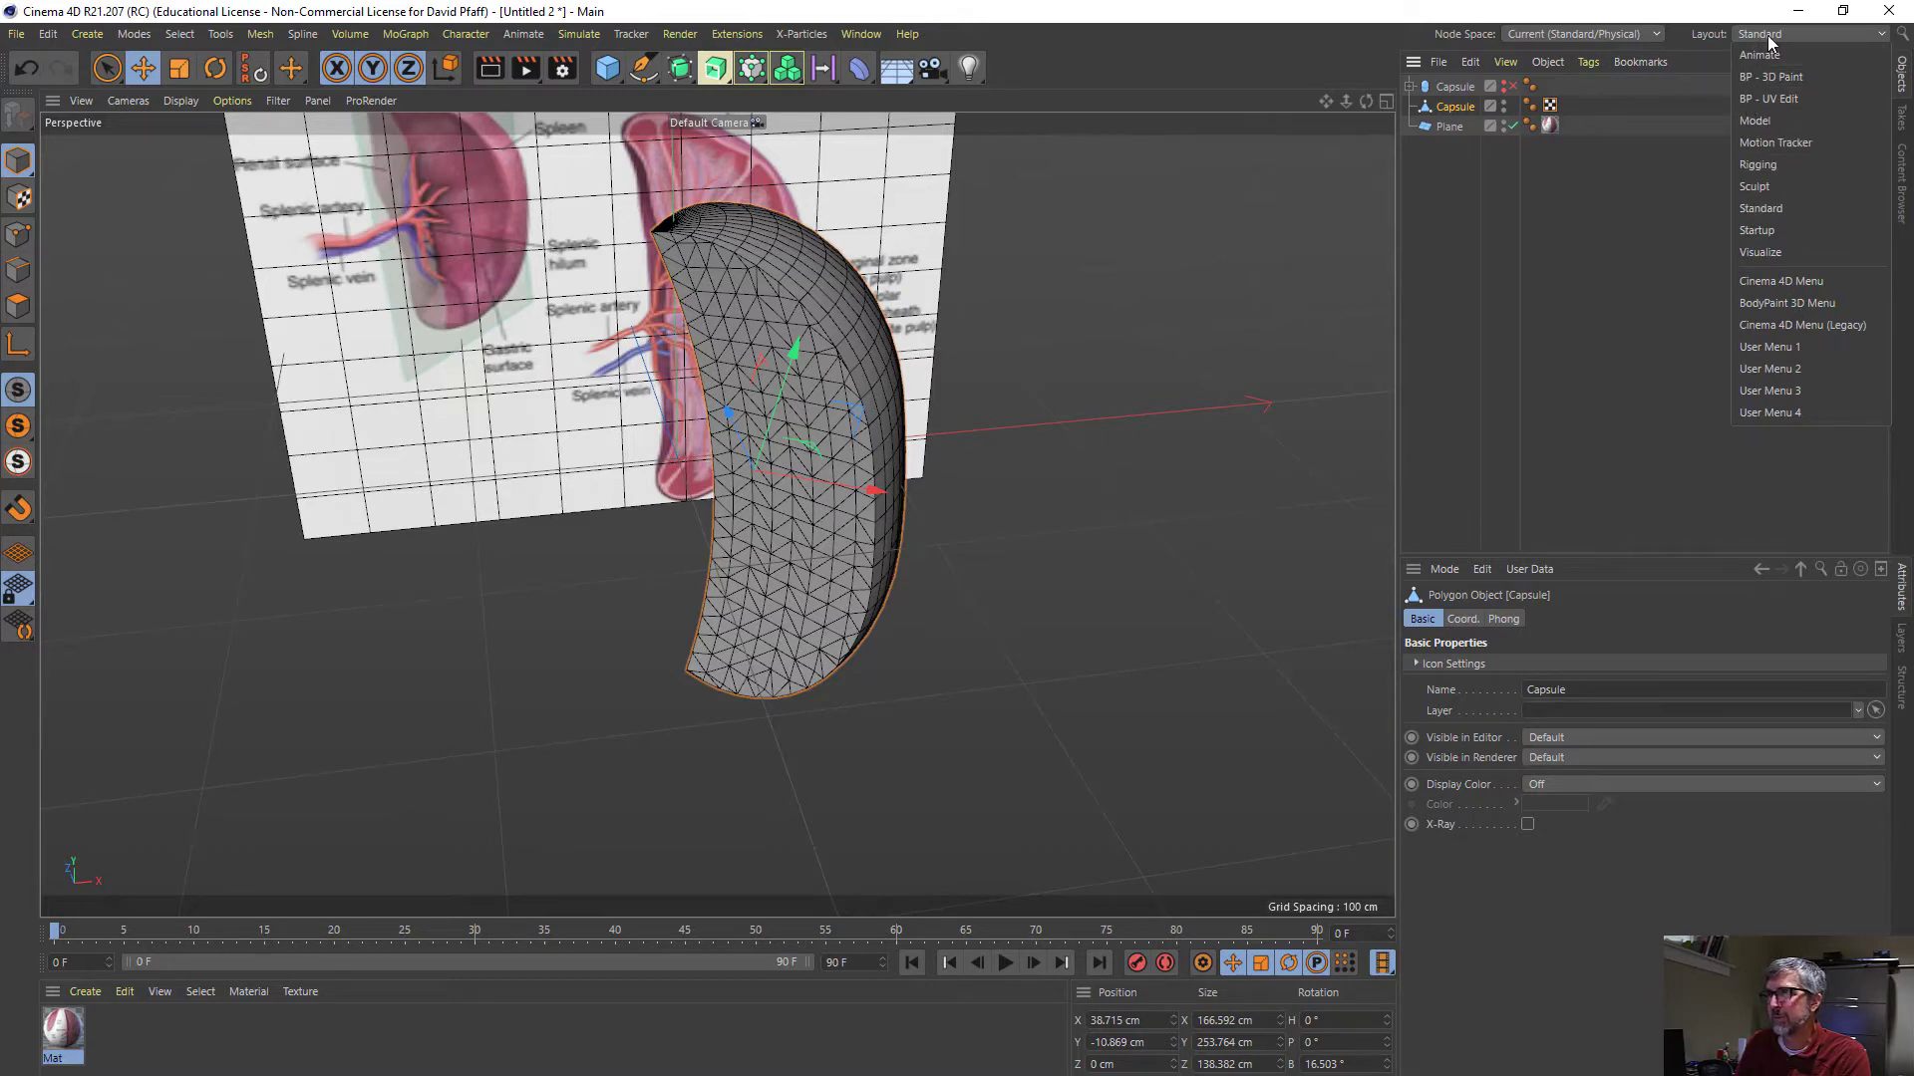
{"action": "left_click", "coordinate": [1756, 188]}
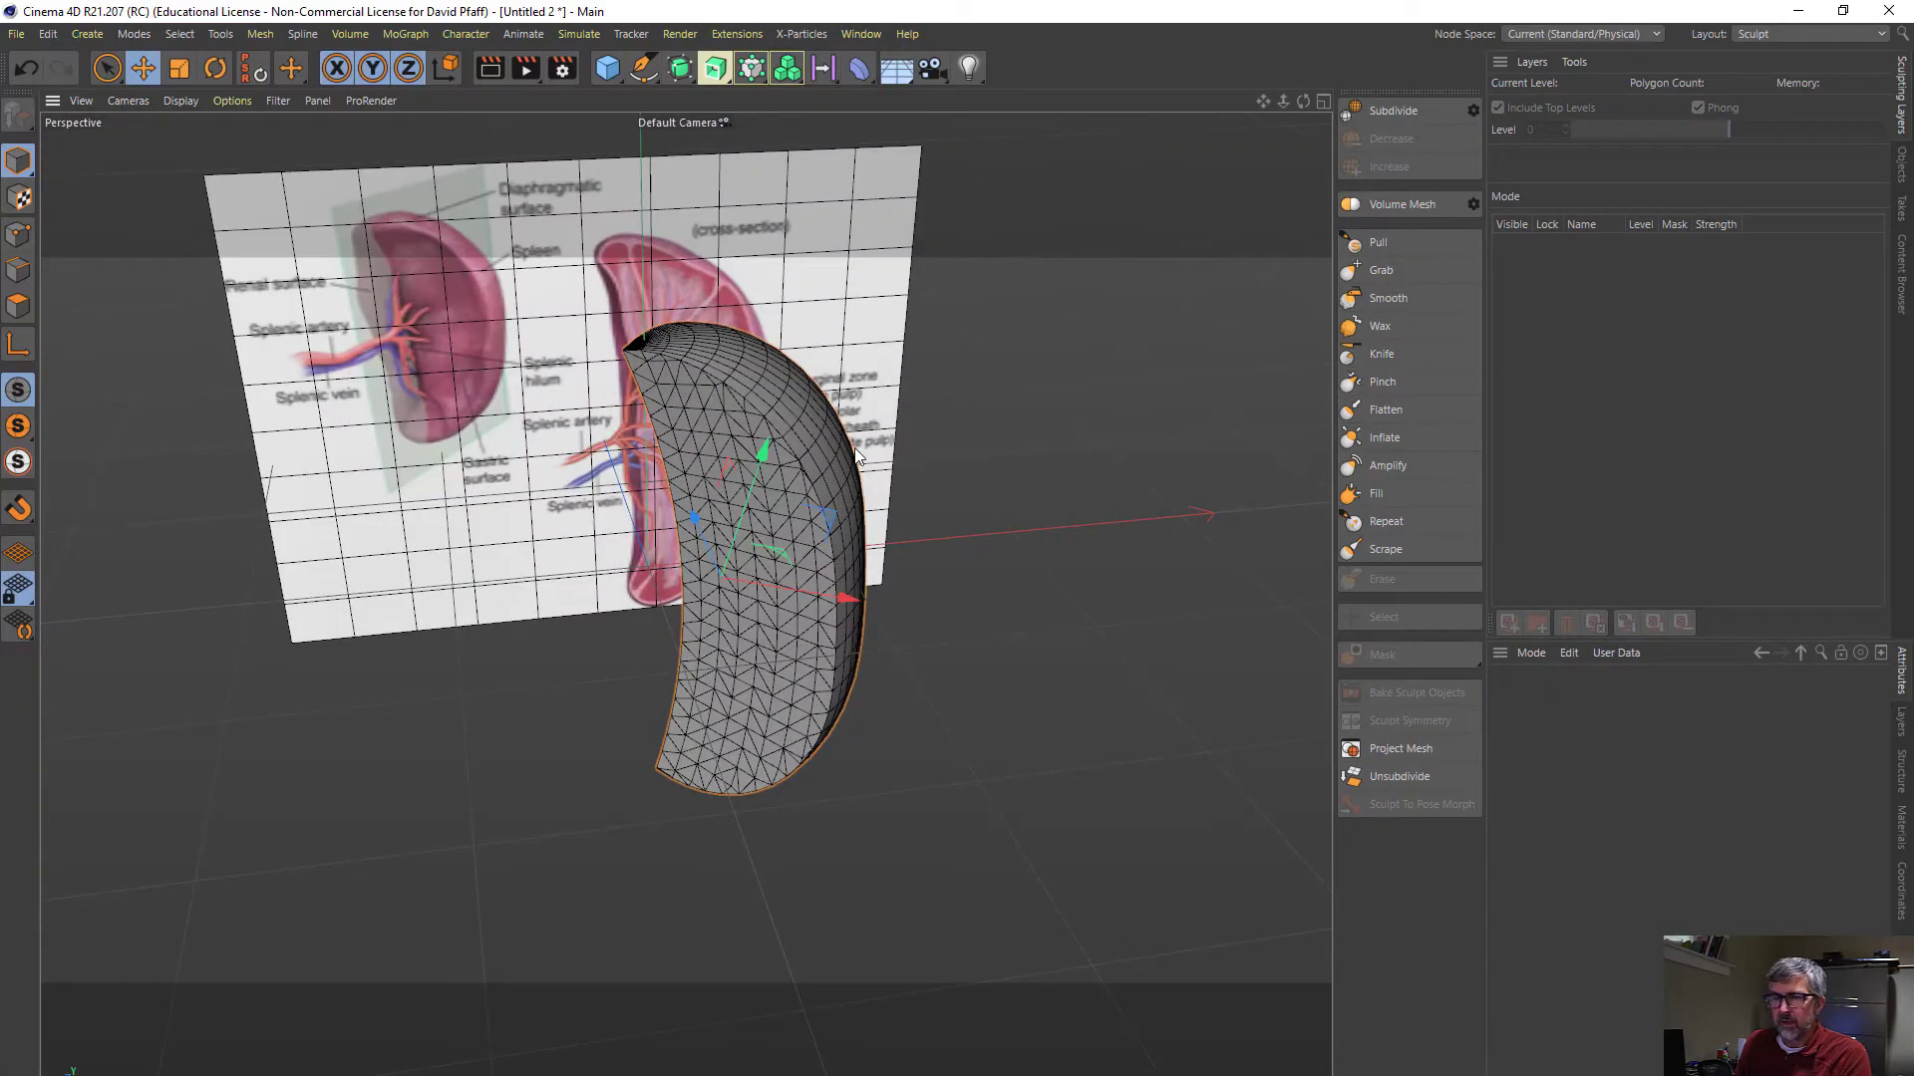
{"action": "left_click_drag", "start_coordinate": [857, 456], "coordinate": [977, 424], "text": "alt"}
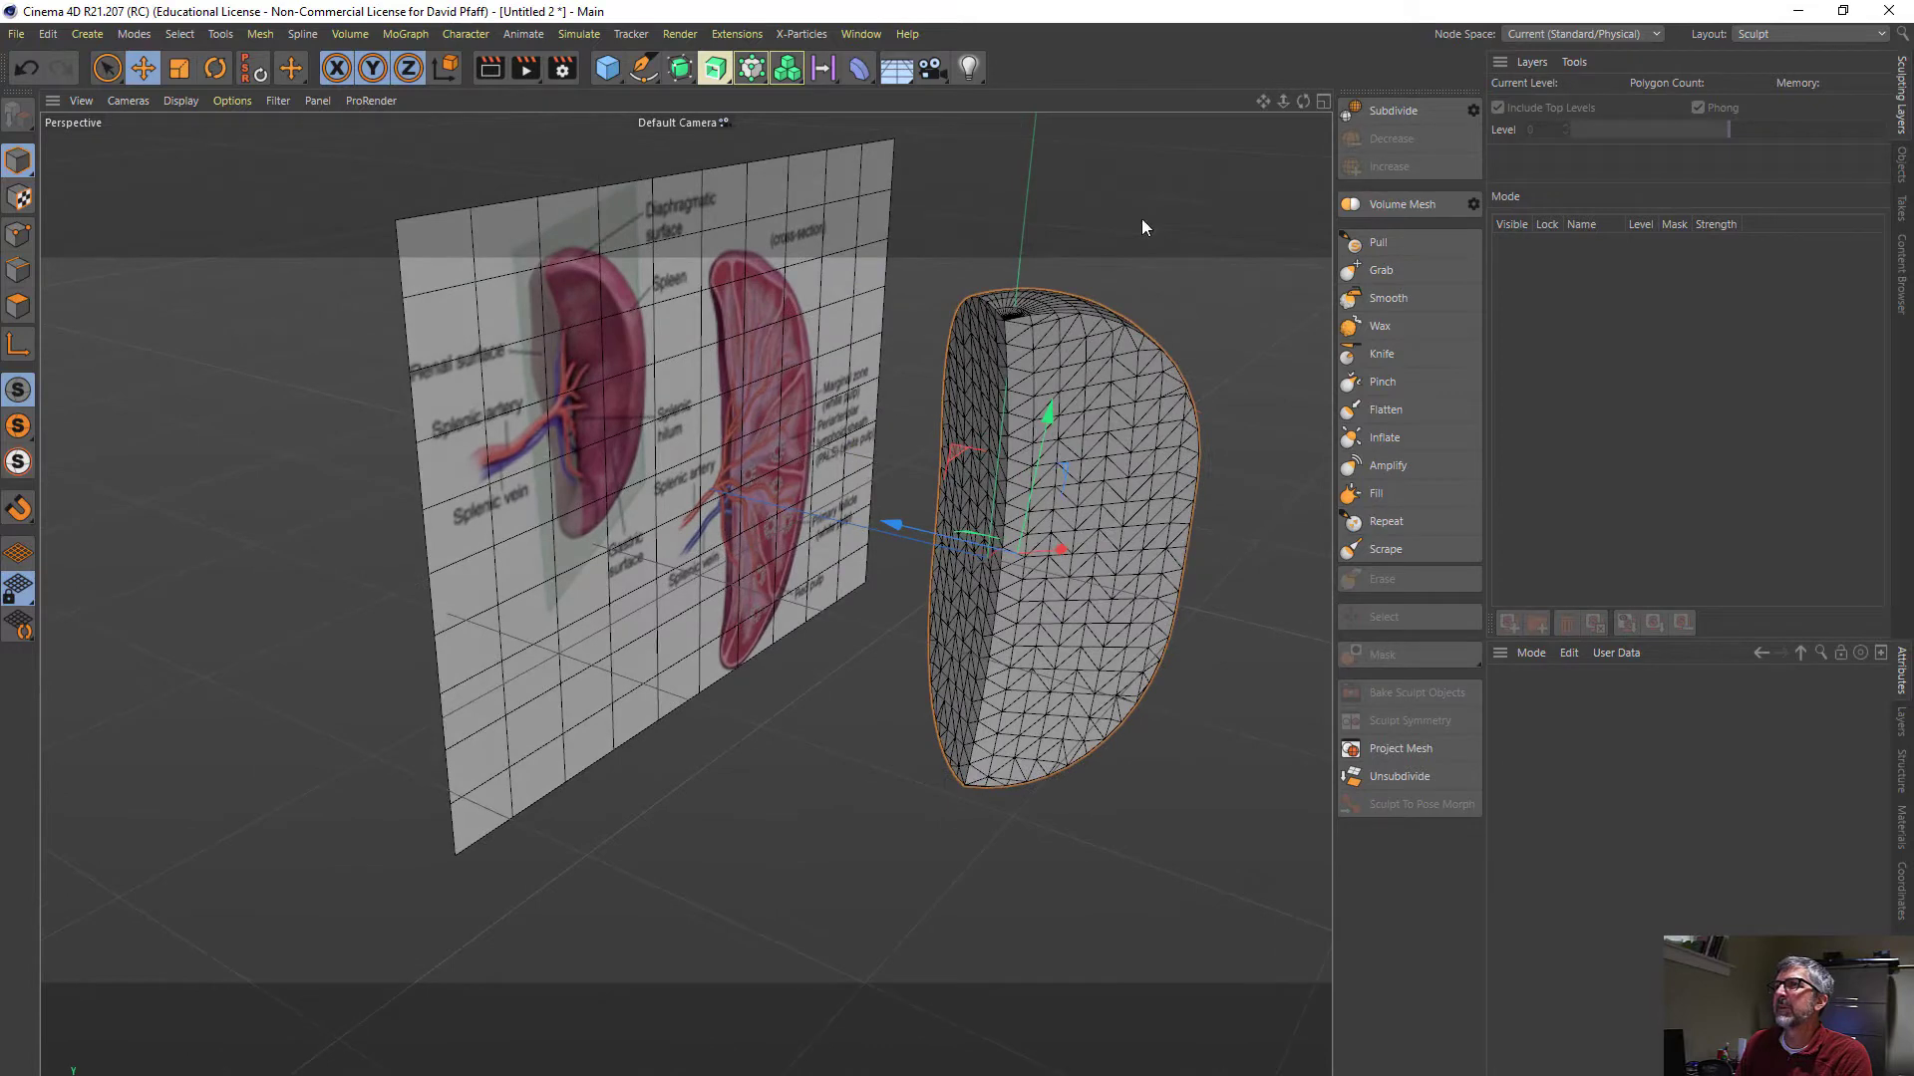
{"action": "left_click", "coordinate": [1380, 108]}
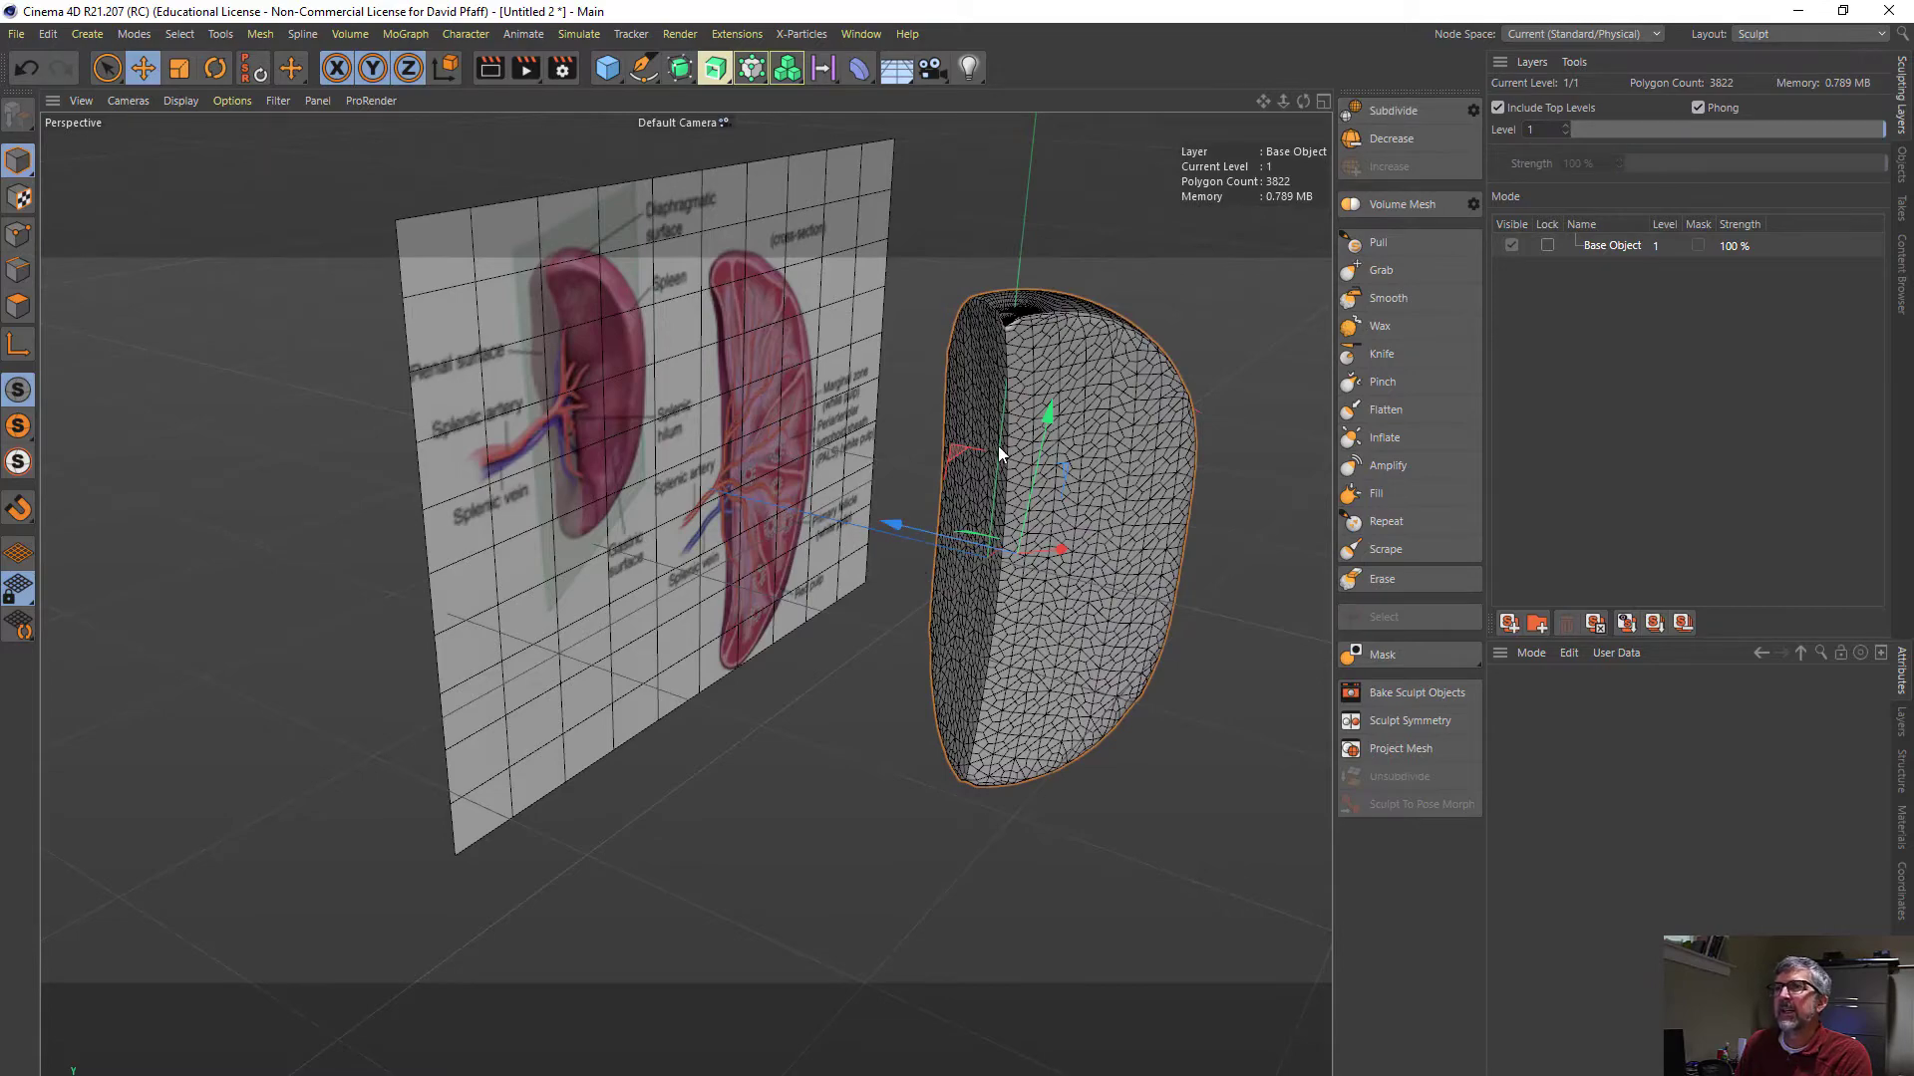
- Try to smooth the capsule's sharp inner edge with the Smooth brush at size 30 and 100% pressure
{"action": "scroll", "coordinate": [997, 445], "scroll_direction": "up", "scroll_amount": 3}
{"action": "left_click_drag", "start_coordinate": [1001, 453], "coordinate": [1043, 415], "text": "alt"}
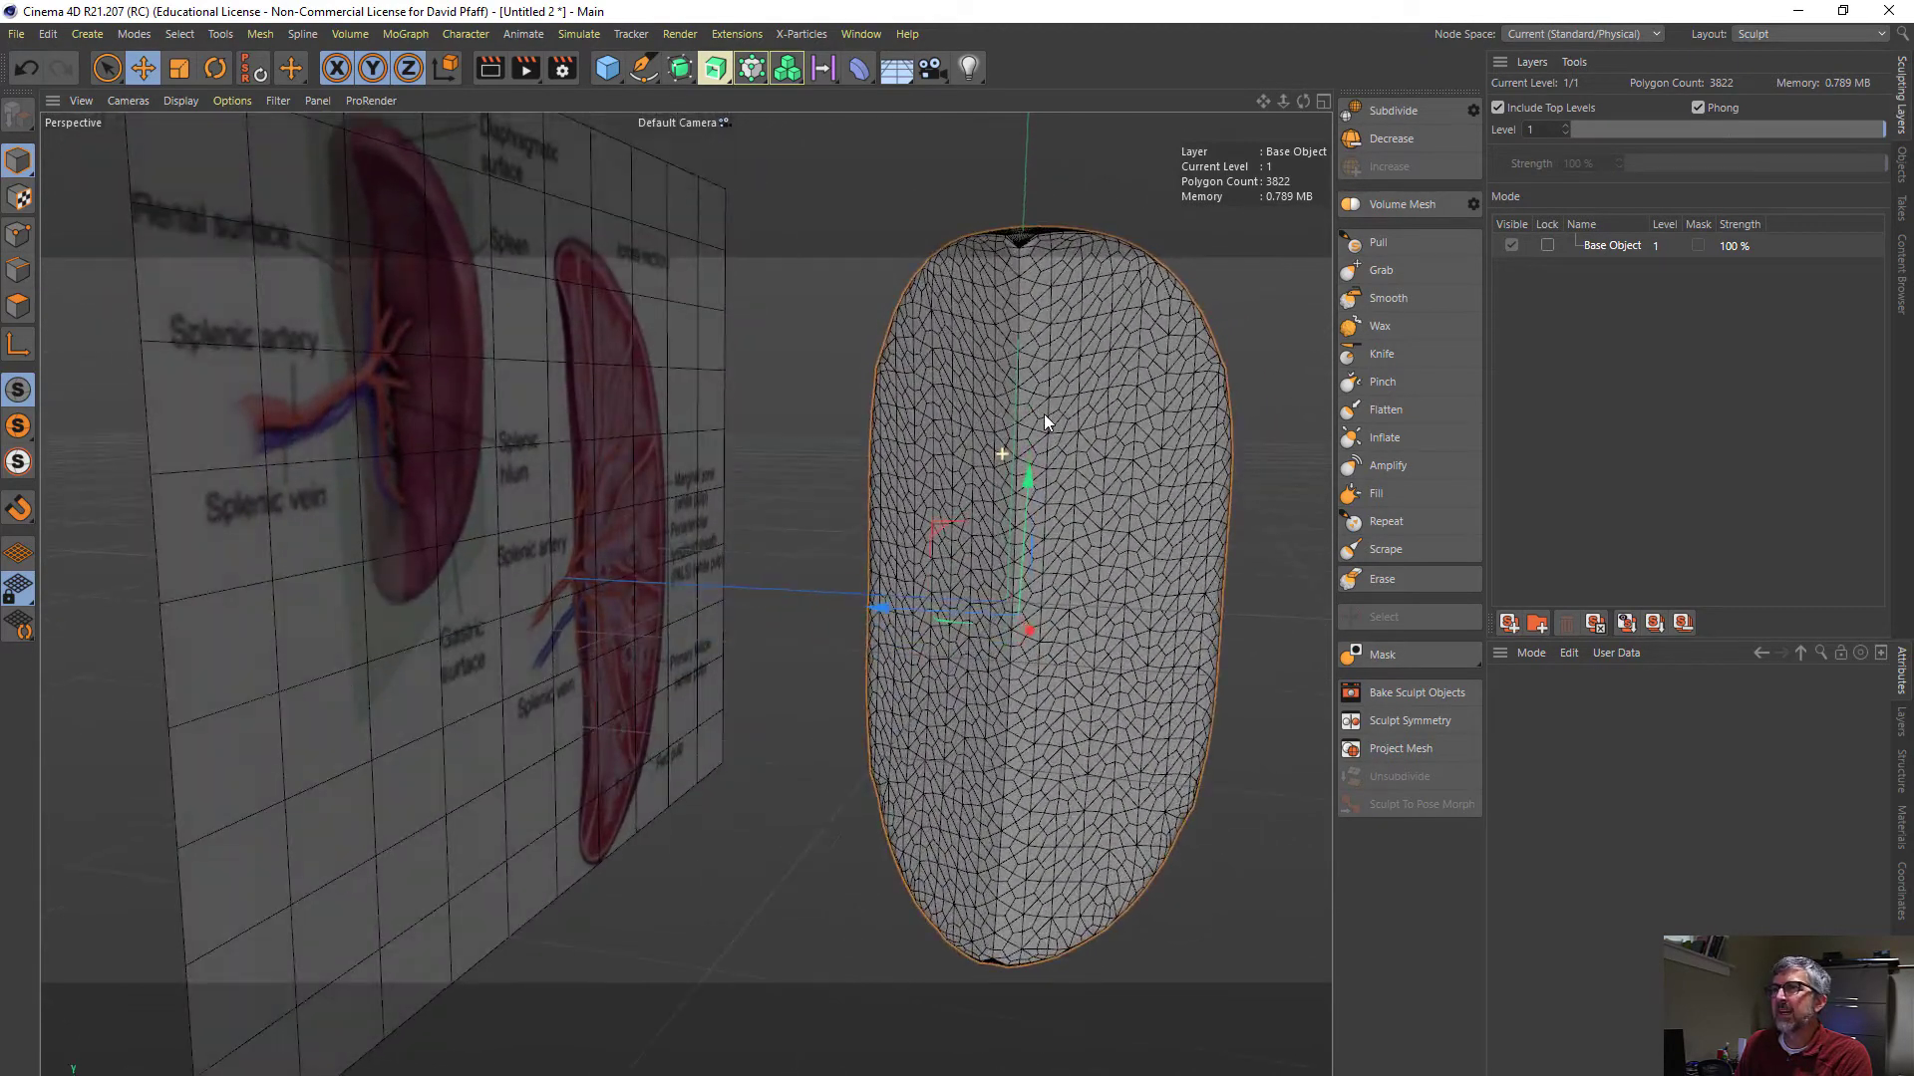
{"action": "left_click", "coordinate": [1376, 267]}
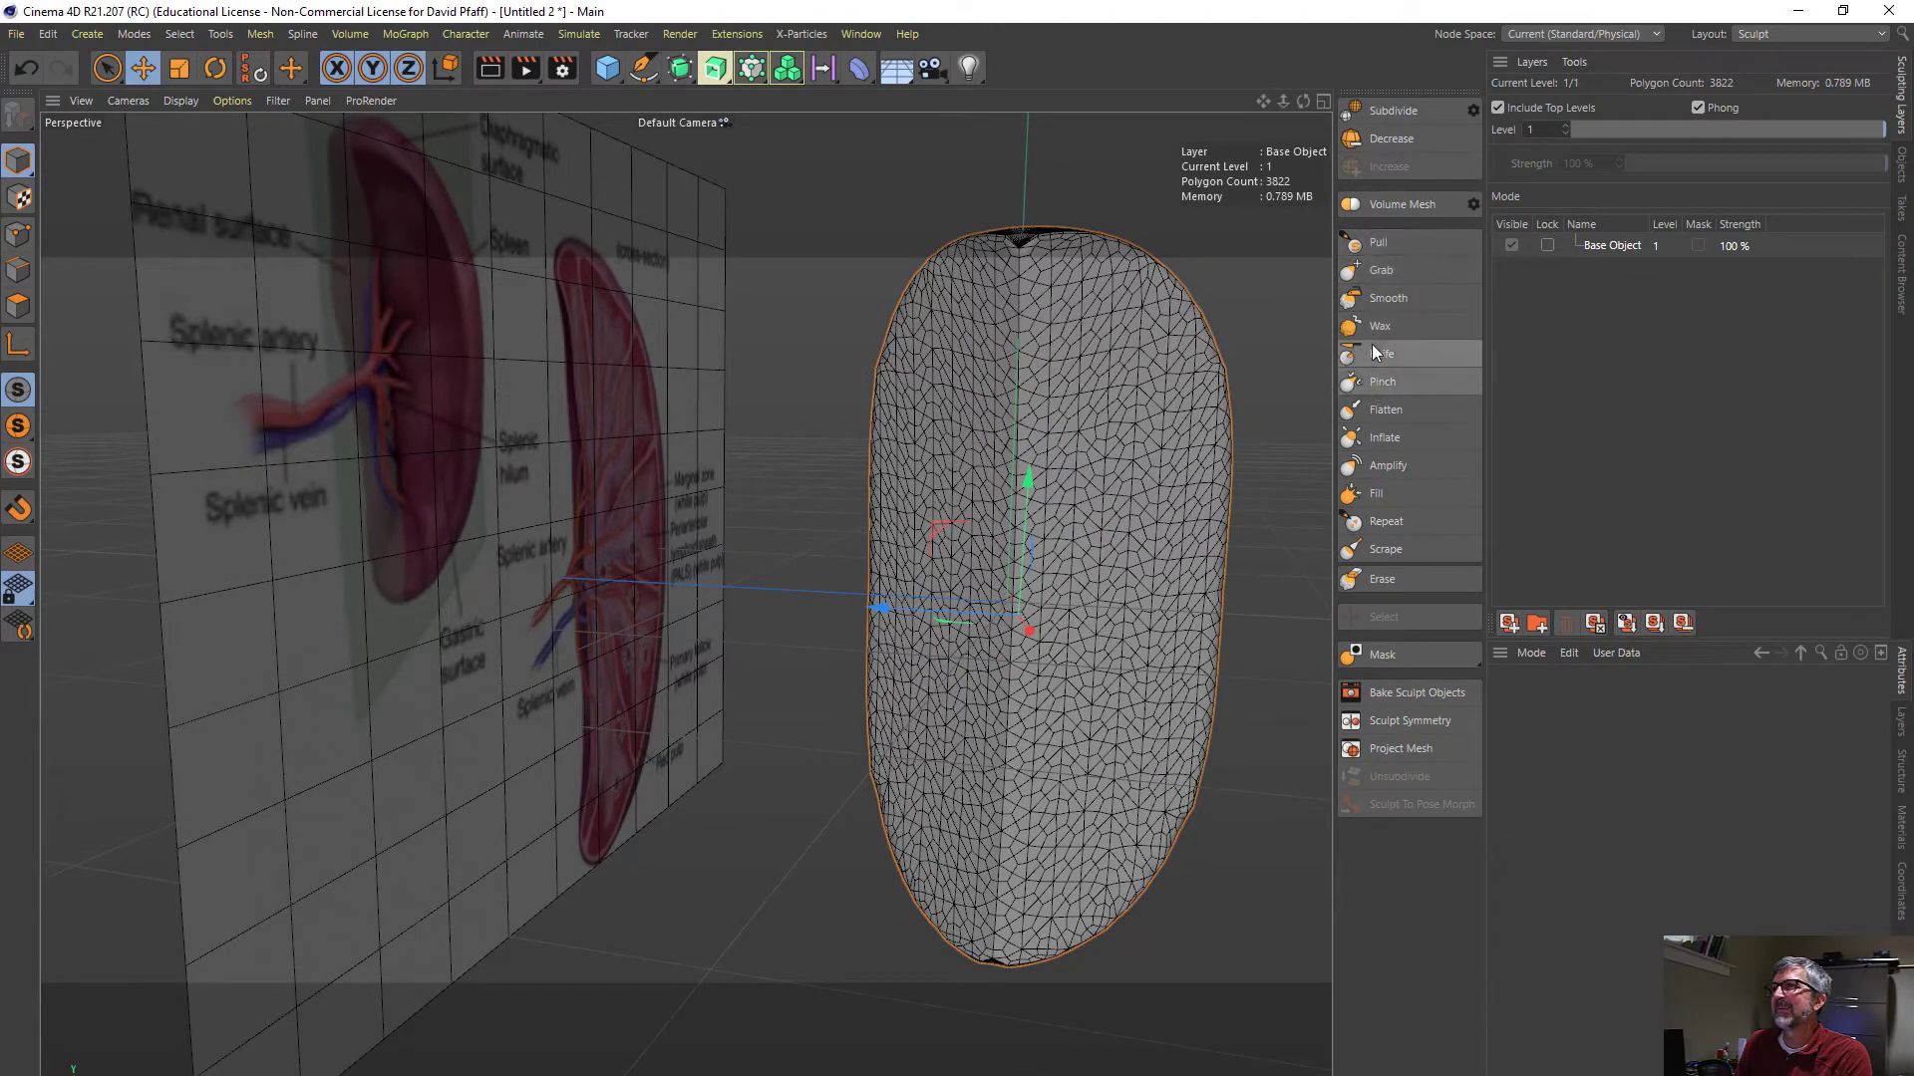
{"action": "left_click", "coordinate": [1372, 298]}
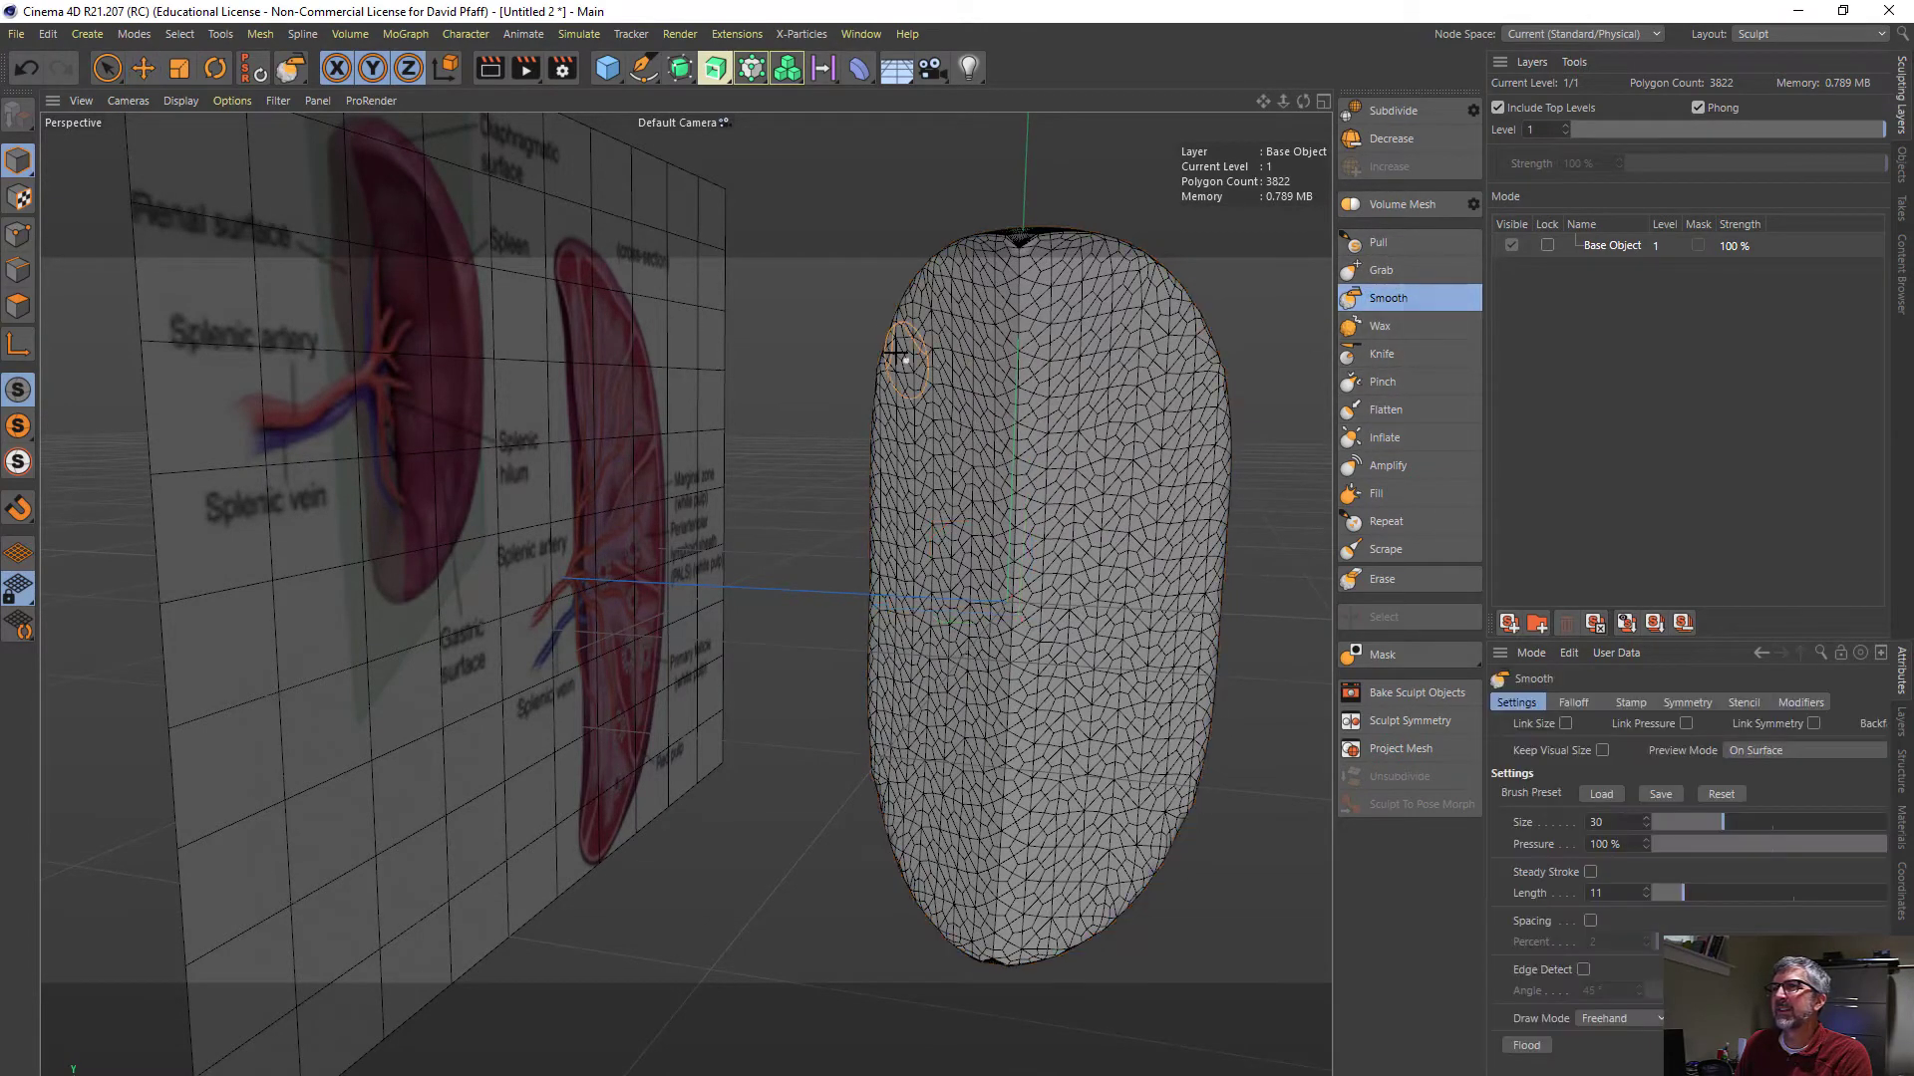
{"action": "mouse_move", "coordinate": [1019, 299]}
{"action": "left_mouse_down"}
{"action": "mouse_move", "coordinate": [1025, 578]}
{"action": "mouse_move", "coordinate": [1000, 466]}
{"action": "mouse_move", "coordinate": [1017, 269]}
{"action": "mouse_move", "coordinate": [1007, 630]}
{"action": "left_mouse_up"}
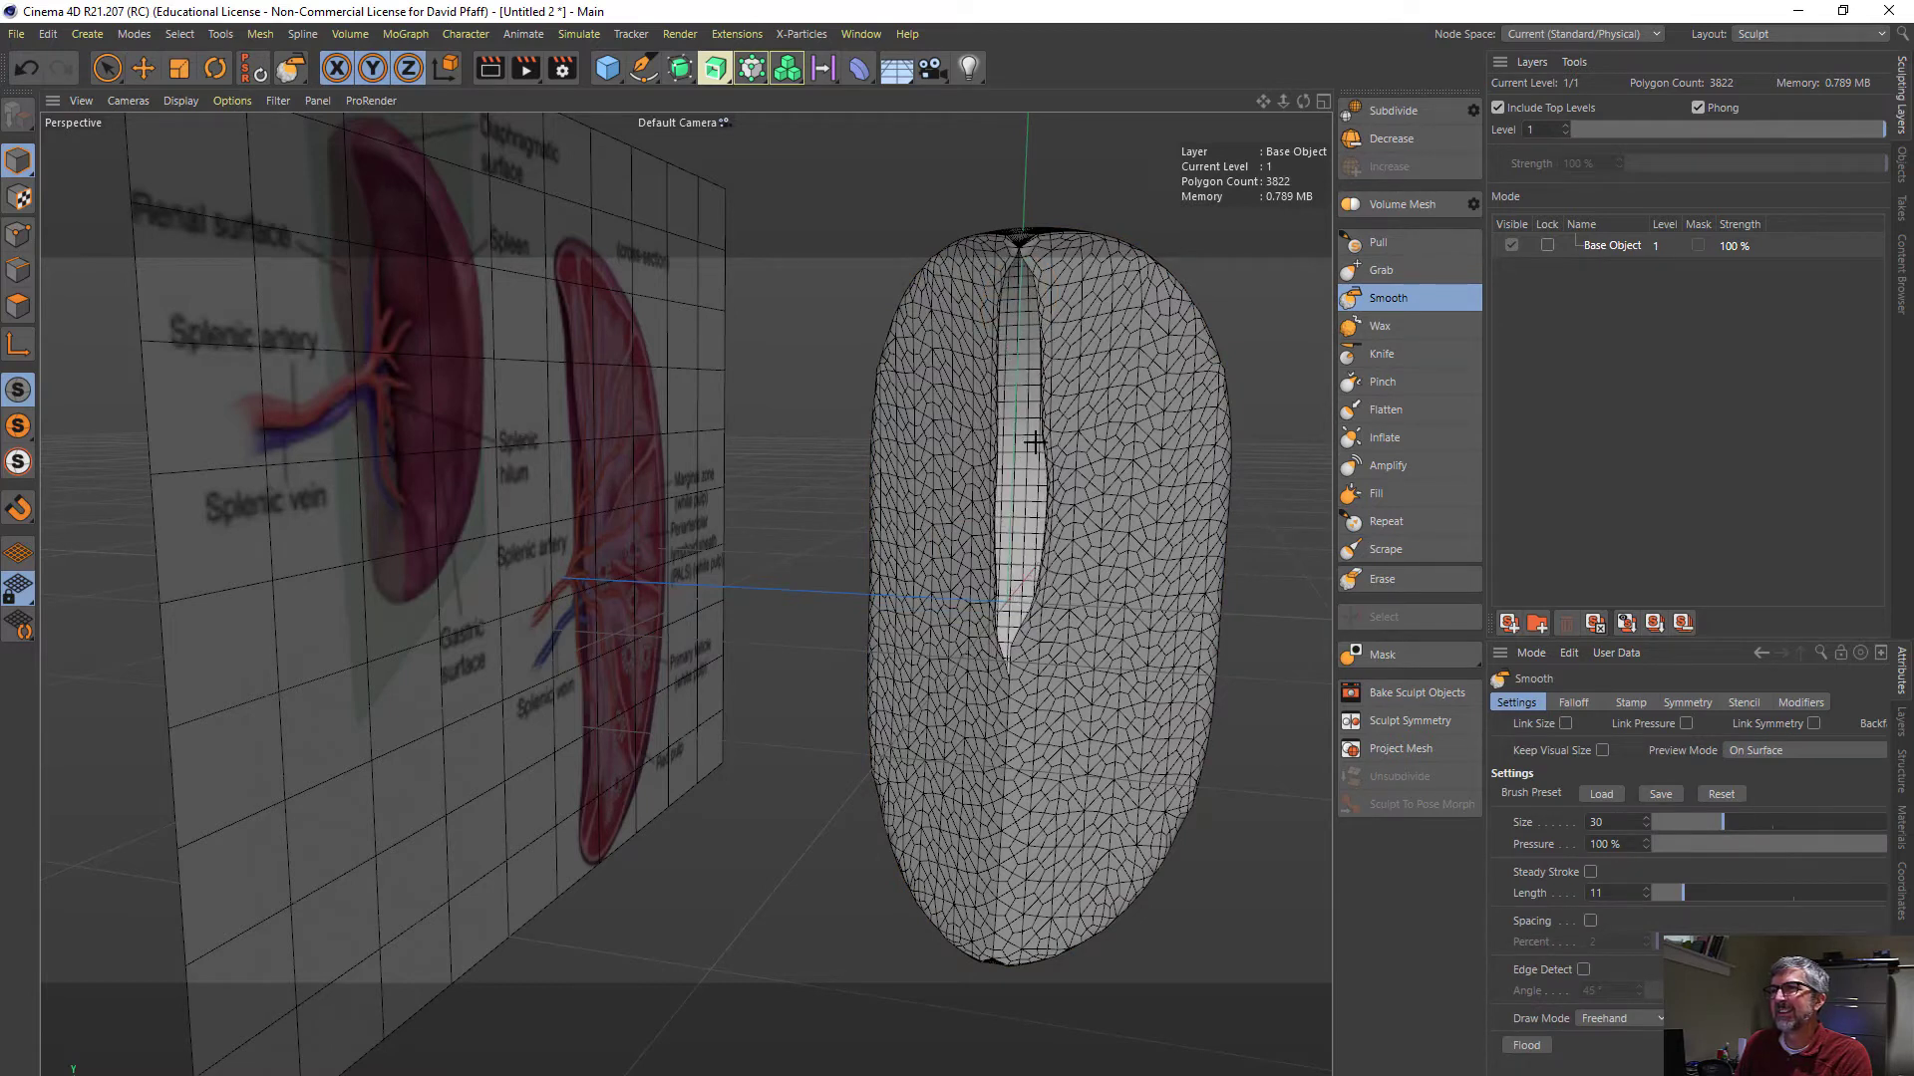
{"action": "left_click_drag", "start_coordinate": [1013, 430], "coordinate": [935, 488], "text": "alt"}
{"action": "key", "text": "ctrl+z"}
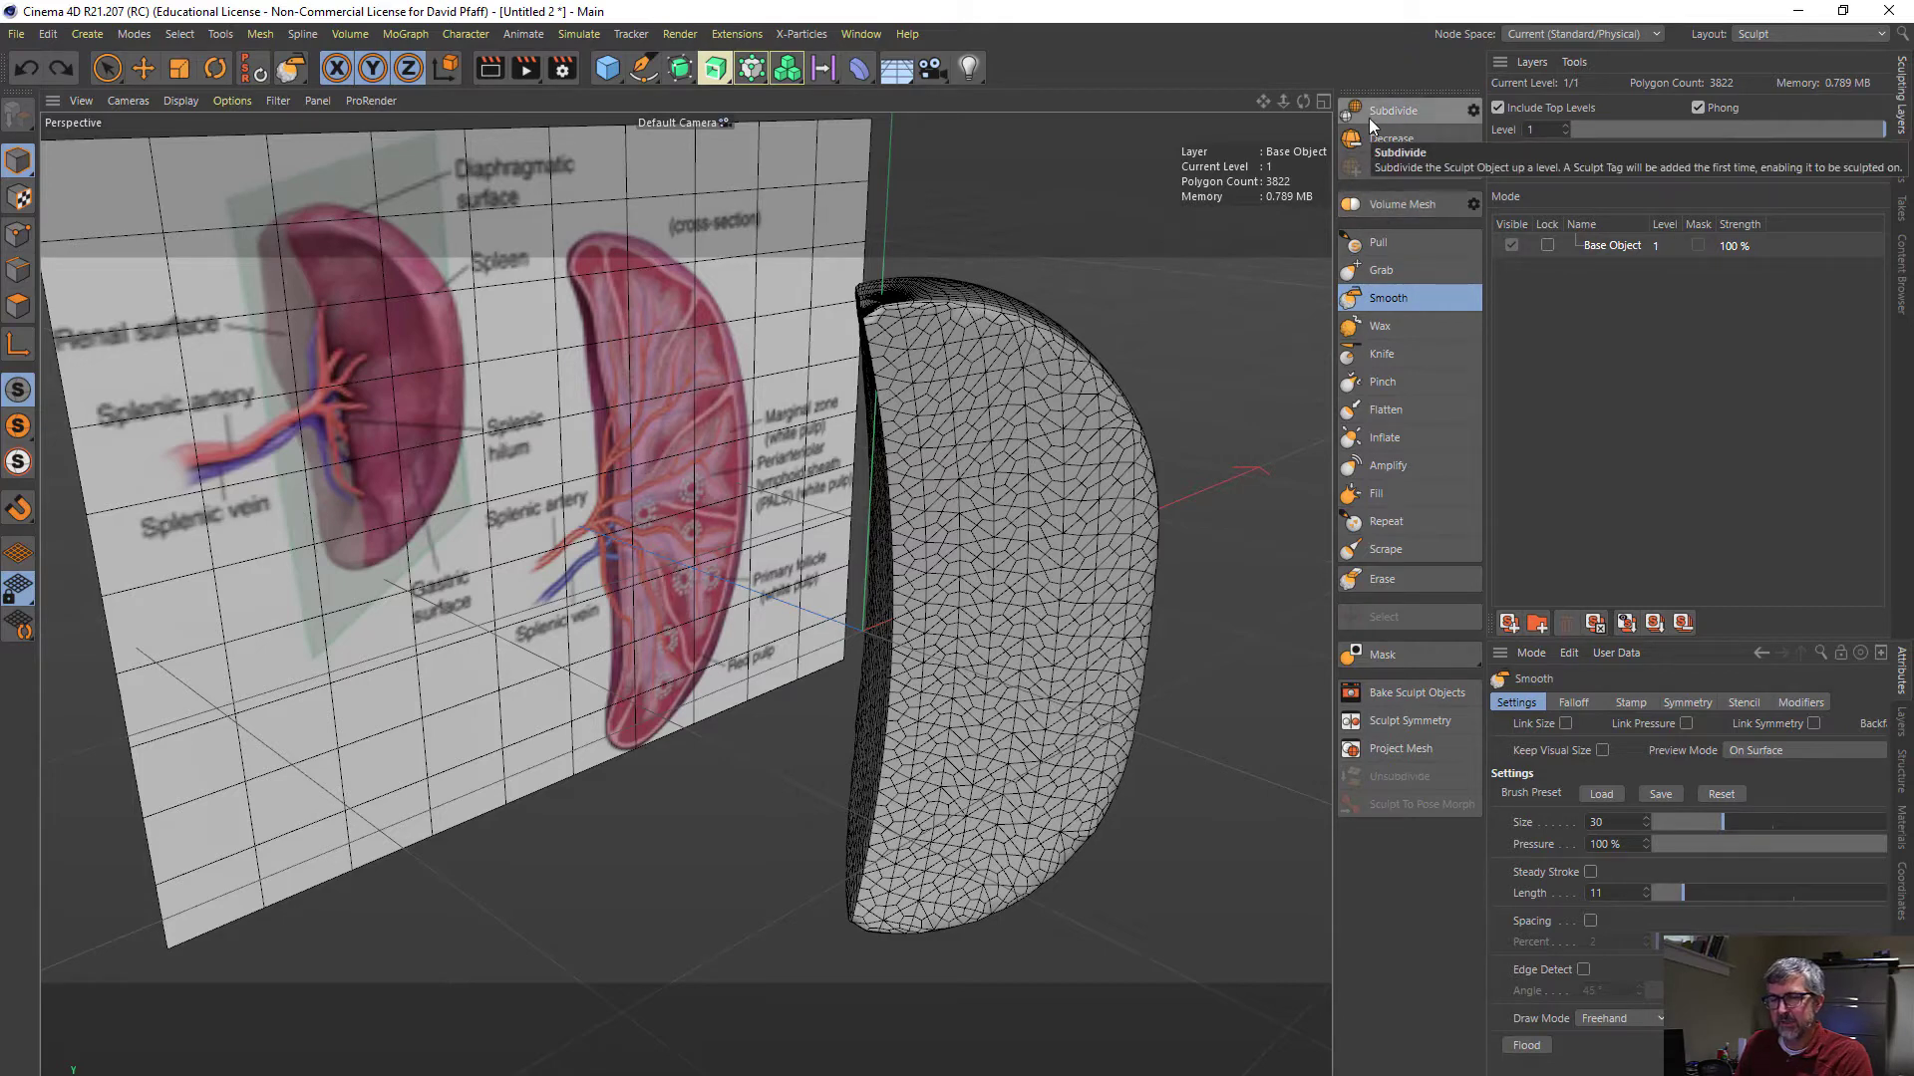
- Undo the sculpt subdivision and remesh the capsule with Volume Mesh at a 5.4 cm voxel size
{"action": "key", "text": "ctrl+z"}
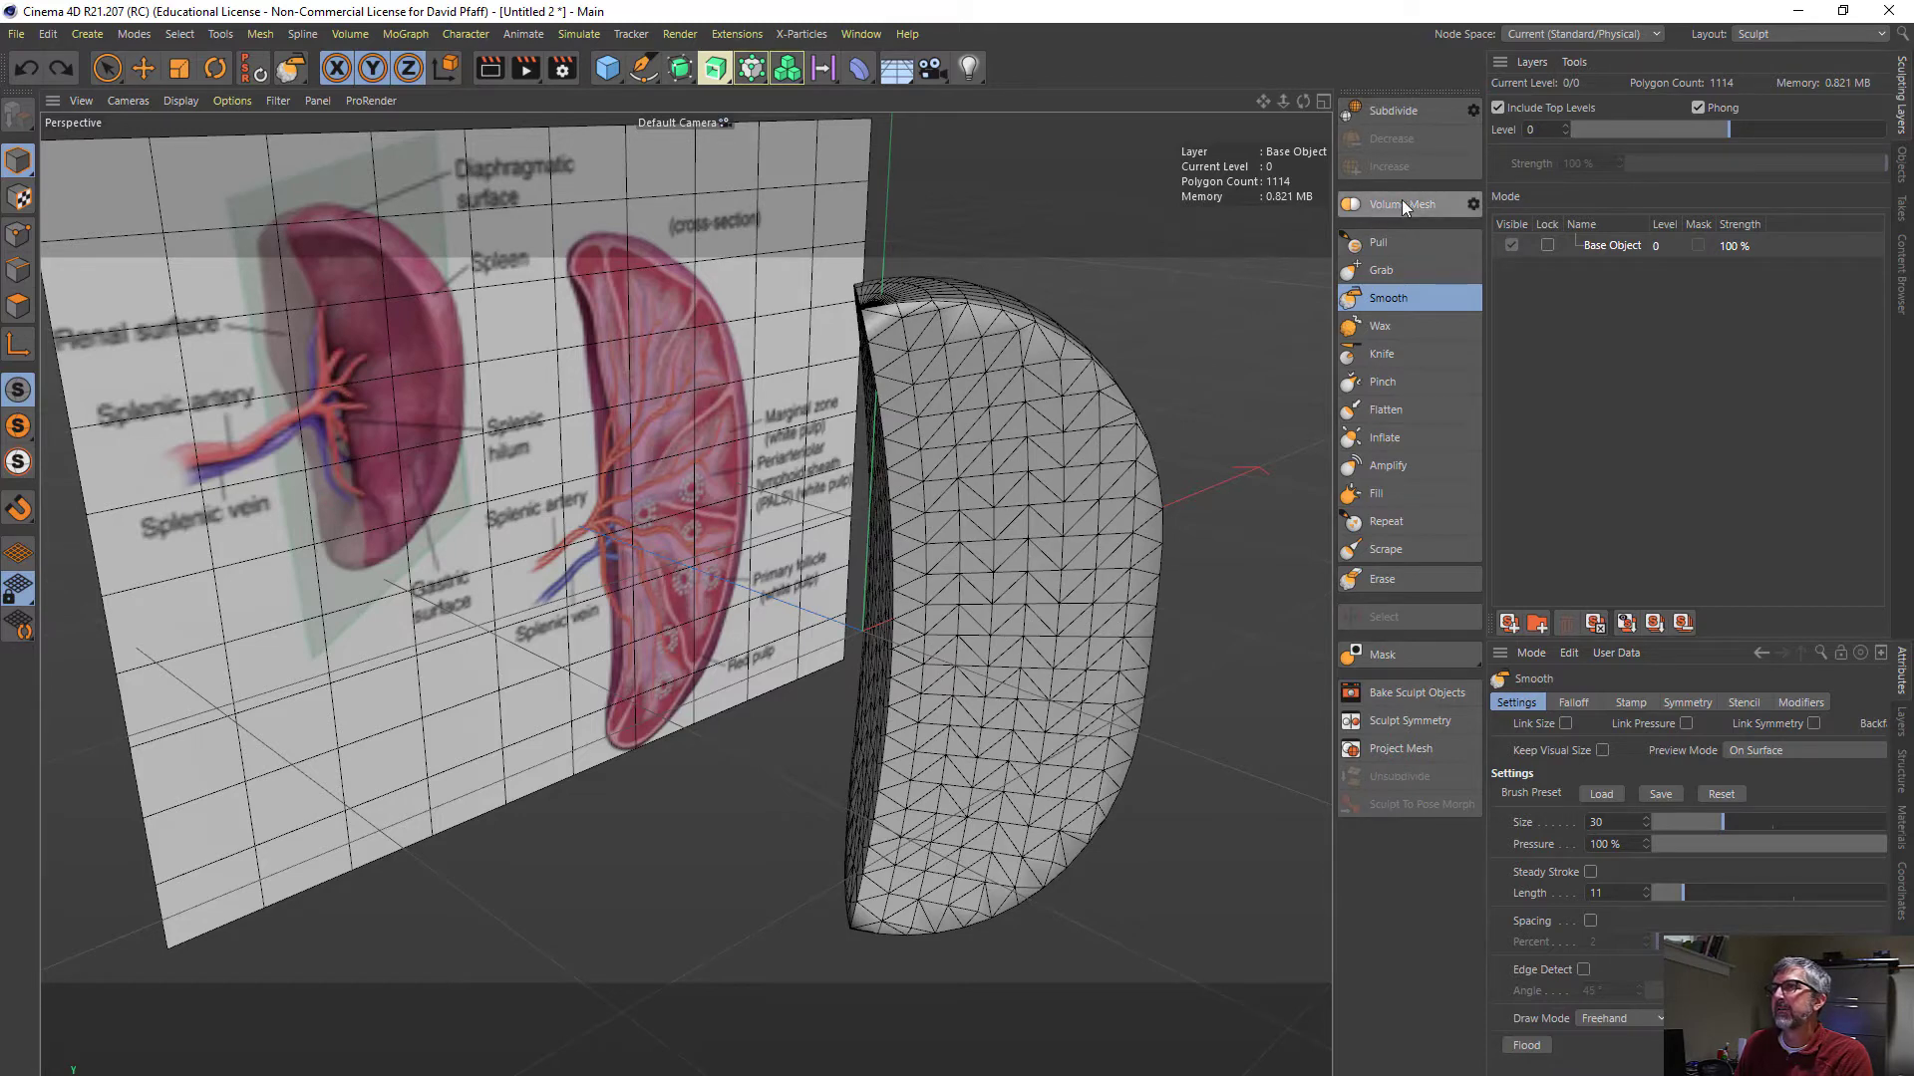
{"action": "left_click", "coordinate": [1474, 206]}
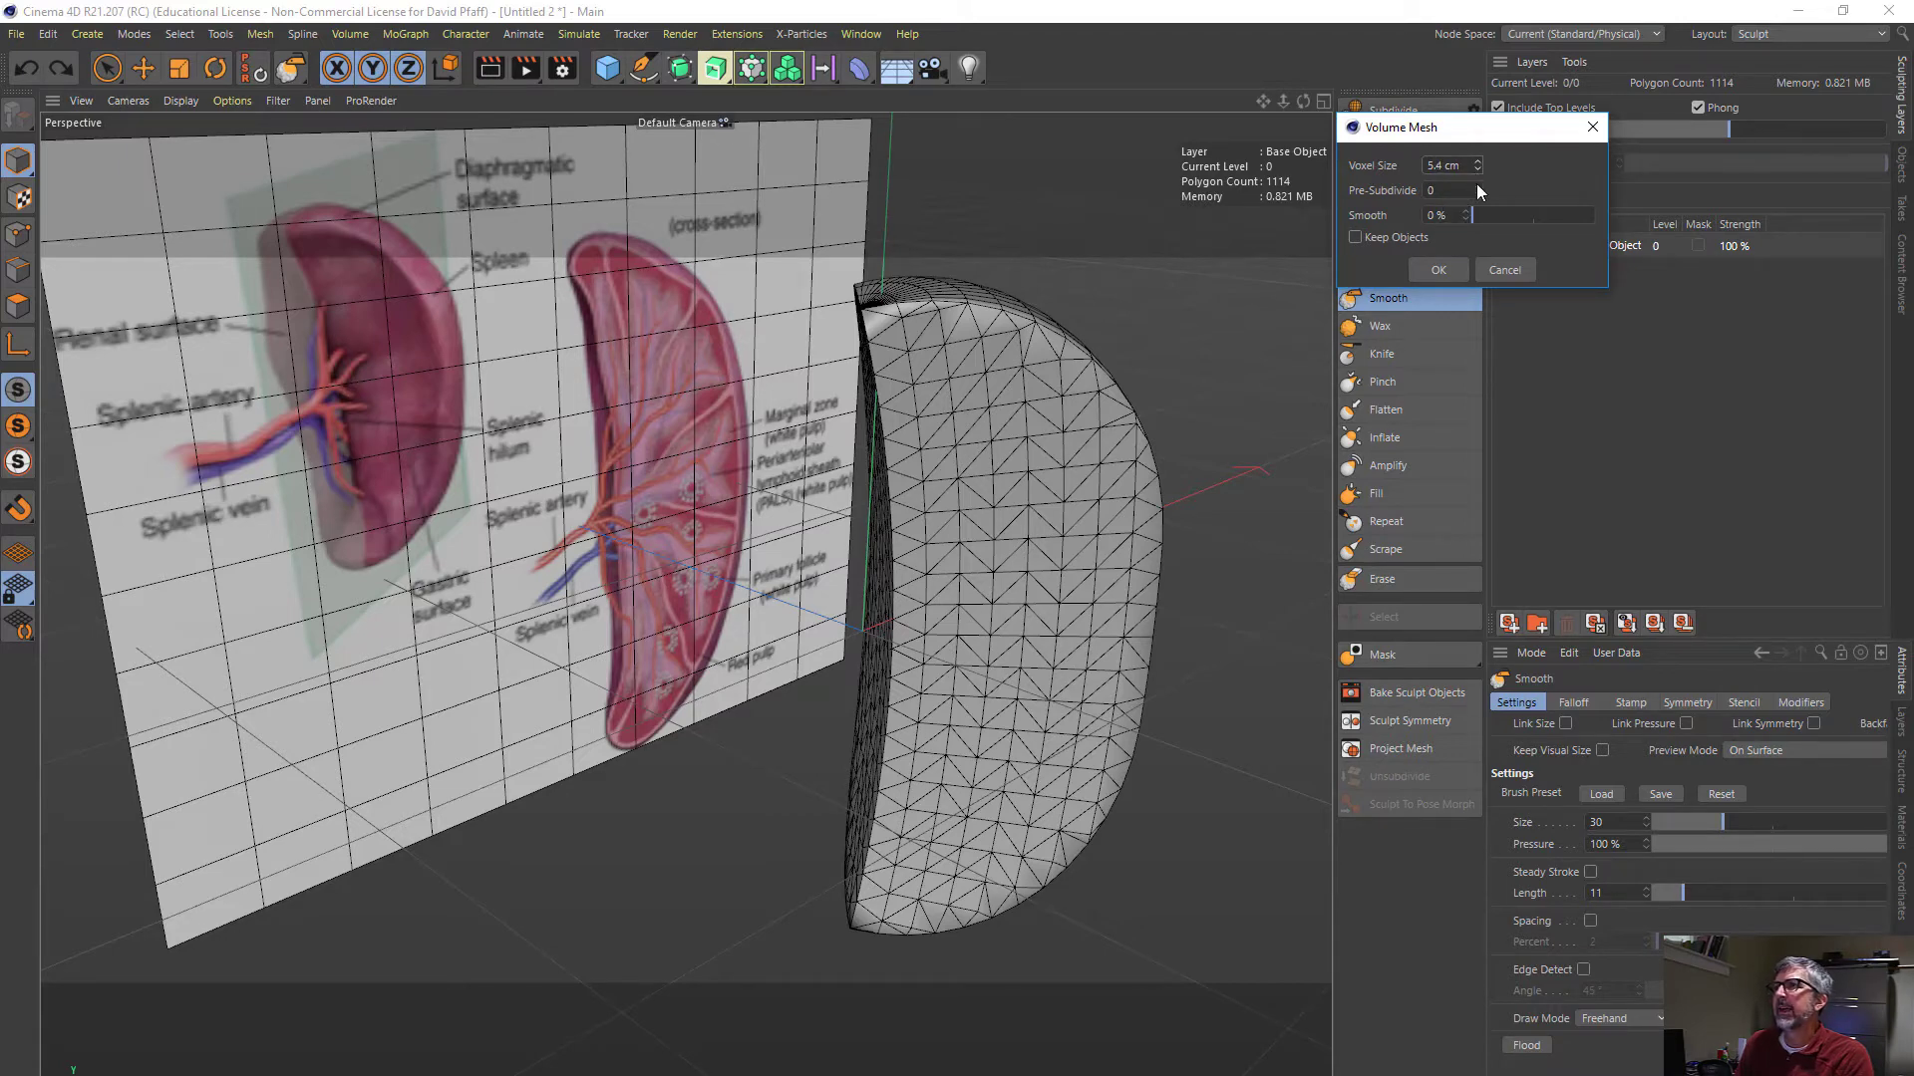
{"action": "left_click", "coordinate": [1428, 269]}
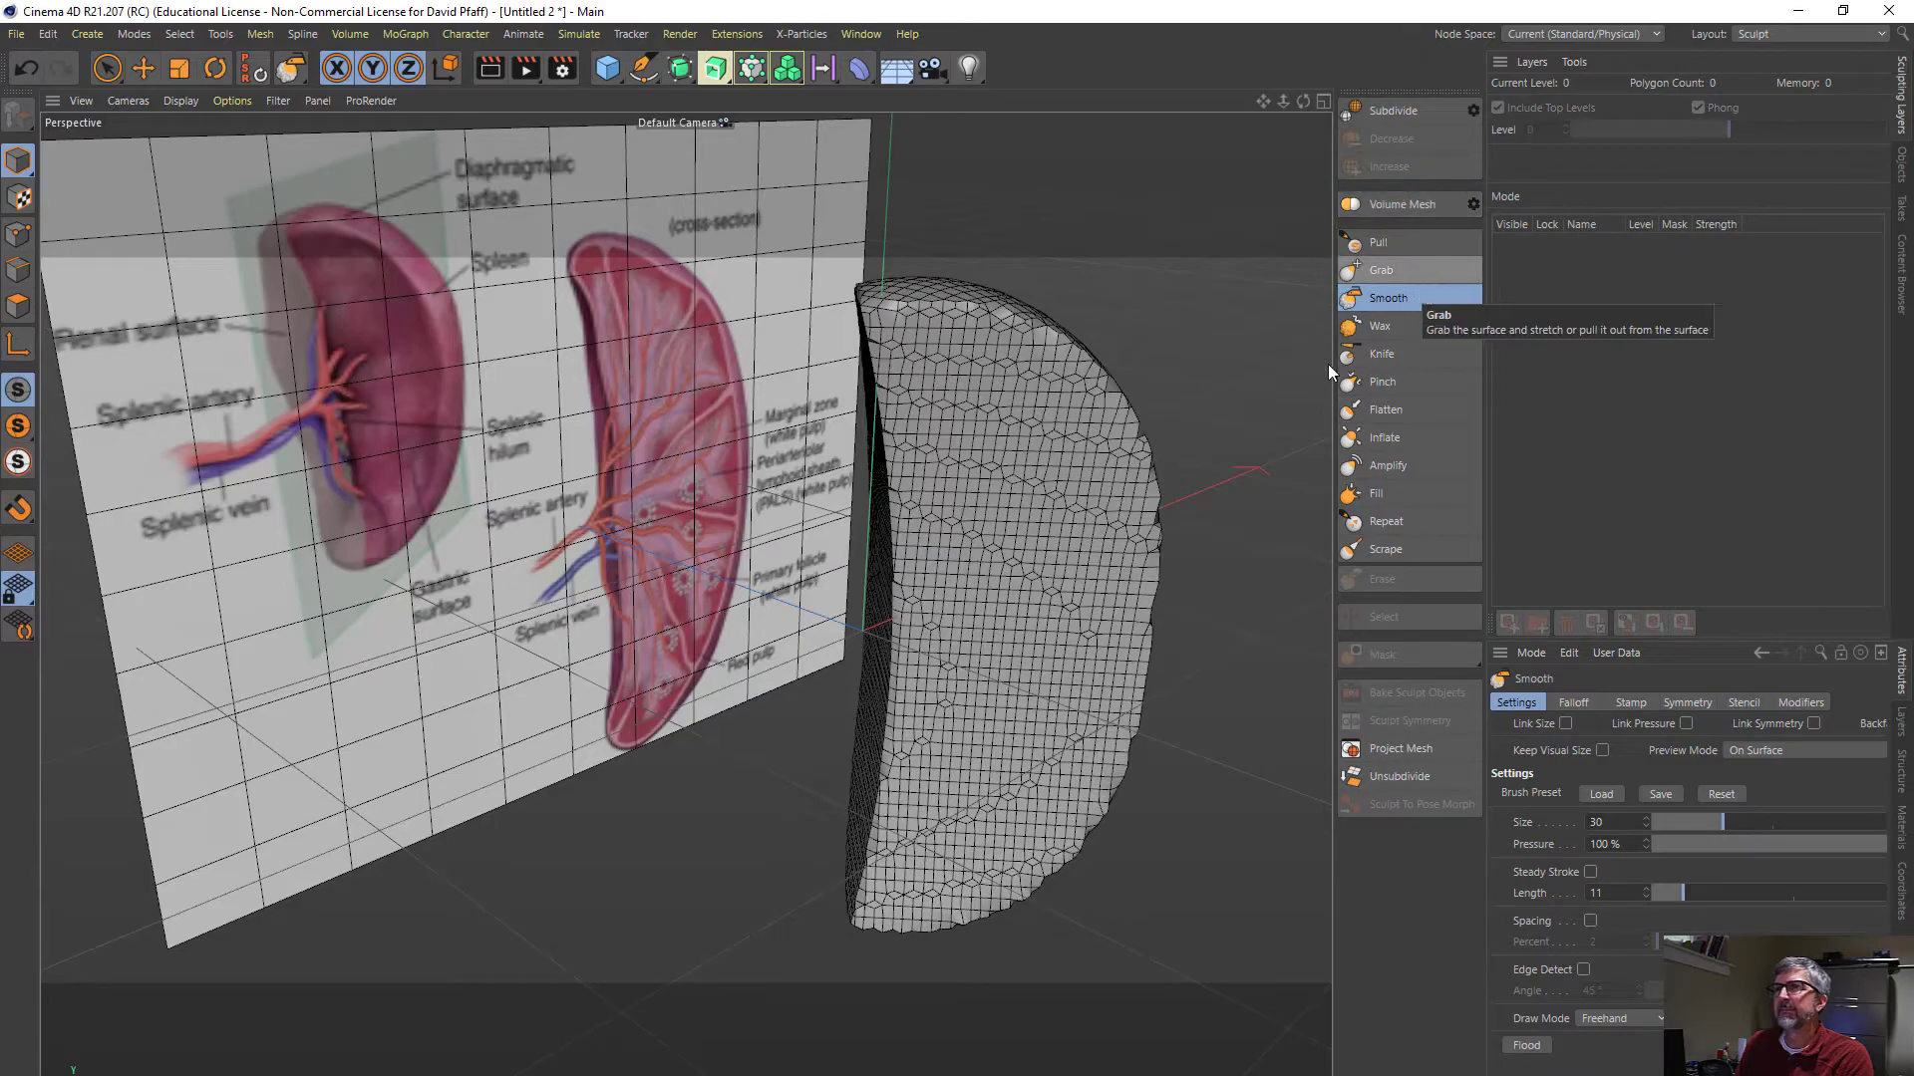
- Remesh the capsule again with Volume Mesh, using a smaller voxel size for a denser mesh
{"action": "mouse_move", "coordinate": [941, 506]}
{"action": "left_mouse_down", "text": "alt"}
{"action": "mouse_move", "coordinate": [1059, 475]}
{"action": "mouse_move", "coordinate": [761, 521]}
{"action": "mouse_move", "coordinate": [947, 495]}
{"action": "mouse_move", "coordinate": [982, 512]}
{"action": "mouse_move", "coordinate": [935, 521]}
{"action": "mouse_move", "coordinate": [1262, 564]}
{"action": "left_mouse_up", "text": "alt"}
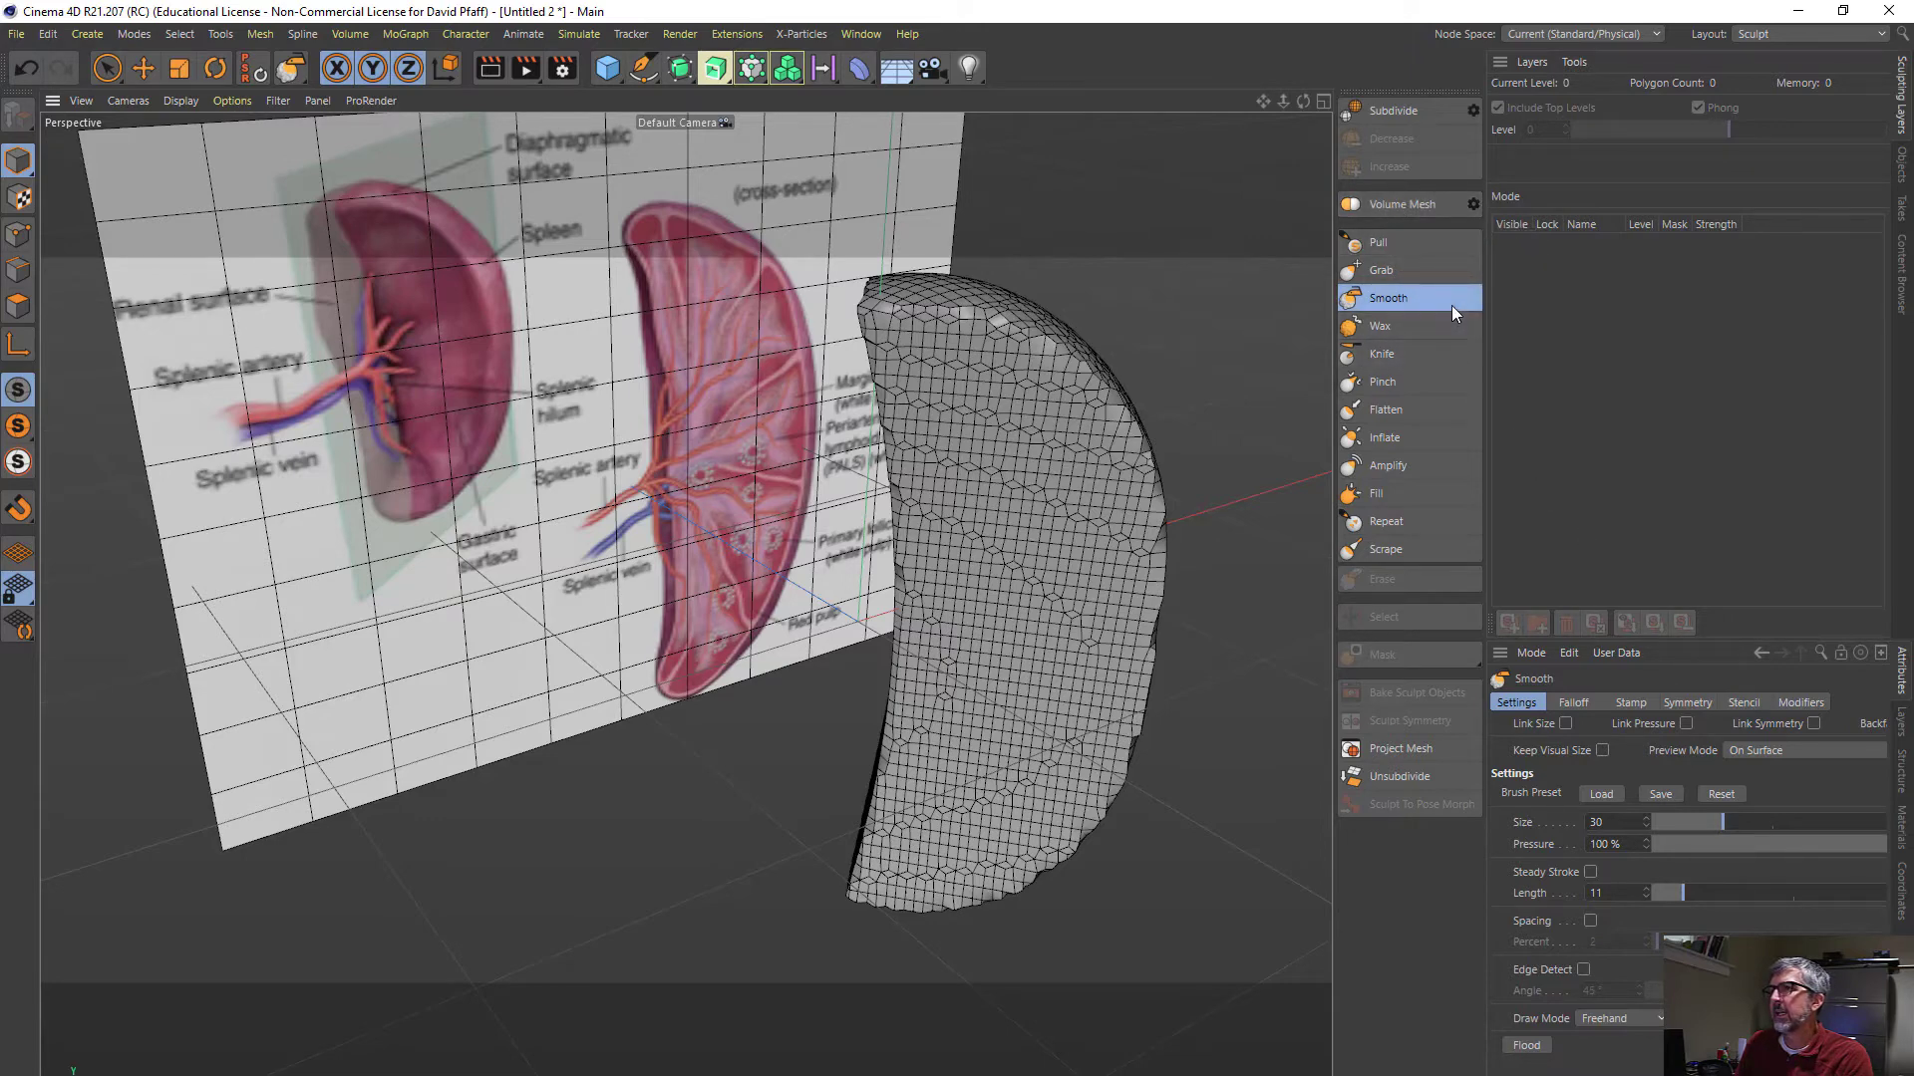
{"action": "left_click", "coordinate": [1473, 204]}
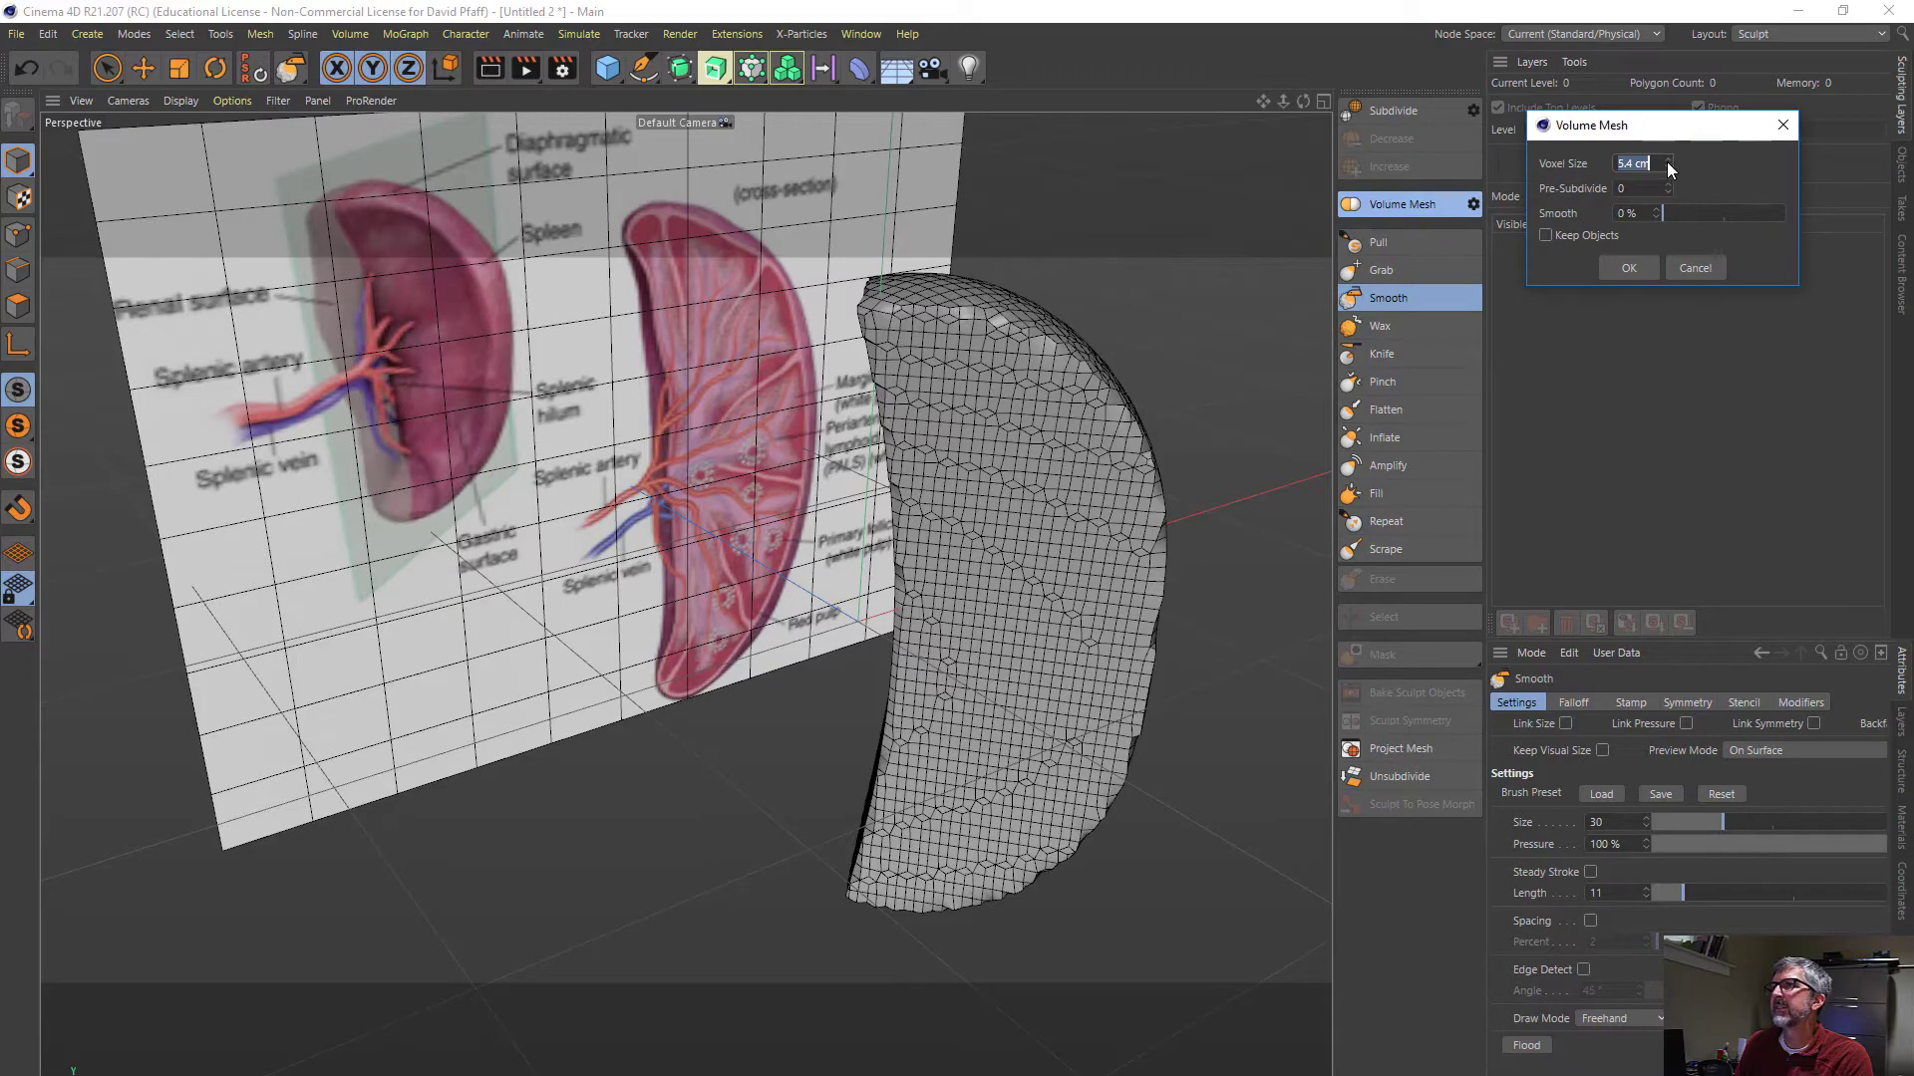
{"action": "left_click", "coordinate": [1667, 162]}
{"action": "left_click", "coordinate": [1617, 263]}
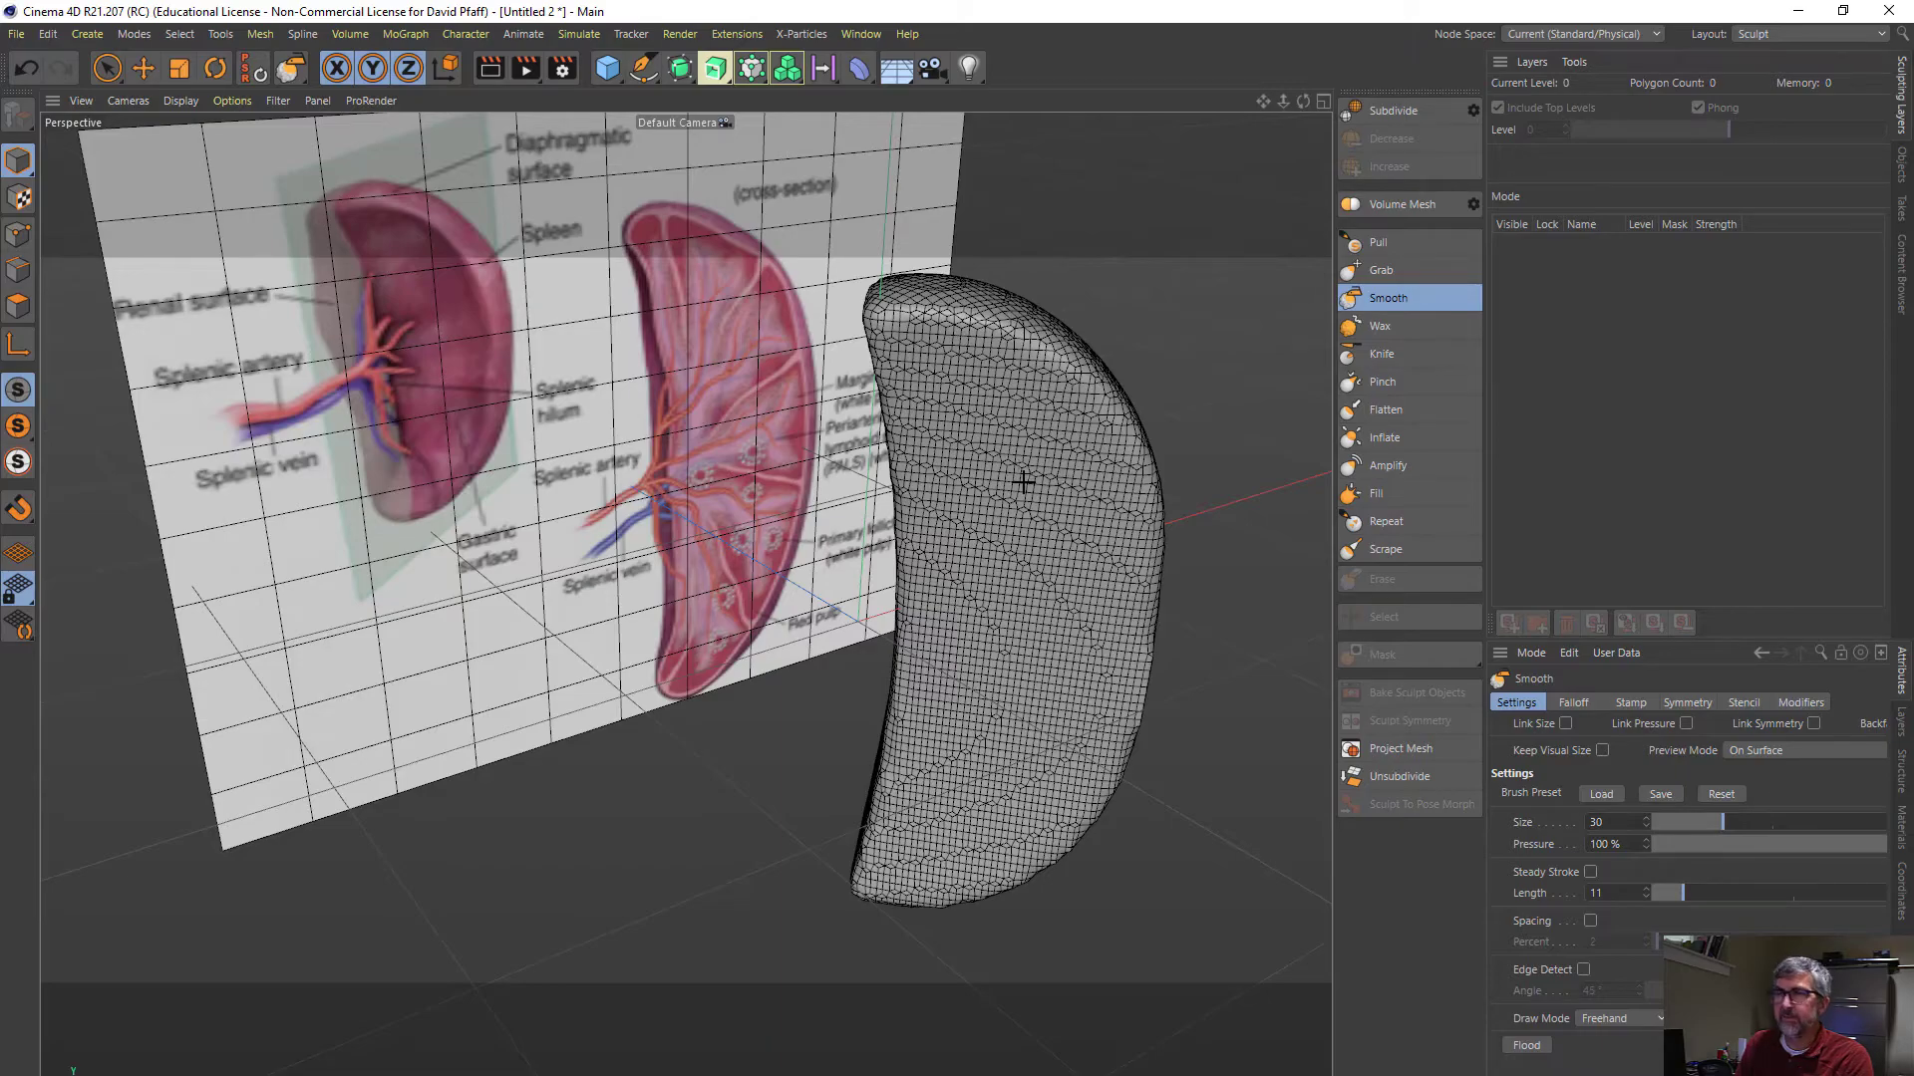
- Flatten the capsule's long inner edge with the Flatten brush at size 33 and 88.6% pressure
{"action": "mouse_move", "coordinate": [1008, 479]}
{"action": "left_mouse_down", "text": "alt"}
{"action": "mouse_move", "coordinate": [1101, 482]}
{"action": "mouse_move", "coordinate": [1132, 431]}
{"action": "mouse_move", "coordinate": [833, 450]}
{"action": "mouse_move", "coordinate": [956, 454]}
{"action": "mouse_move", "coordinate": [917, 451]}
{"action": "mouse_move", "coordinate": [1102, 410]}
{"action": "mouse_move", "coordinate": [940, 480]}
{"action": "mouse_move", "coordinate": [897, 428]}
{"action": "mouse_move", "coordinate": [987, 443]}
{"action": "mouse_move", "coordinate": [940, 435]}
{"action": "mouse_move", "coordinate": [1059, 422]}
{"action": "mouse_move", "coordinate": [961, 451]}
{"action": "mouse_move", "coordinate": [939, 412]}
{"action": "mouse_move", "coordinate": [863, 414]}
{"action": "mouse_move", "coordinate": [1003, 406]}
{"action": "mouse_move", "coordinate": [1016, 438]}
{"action": "left_mouse_up", "text": "alt"}
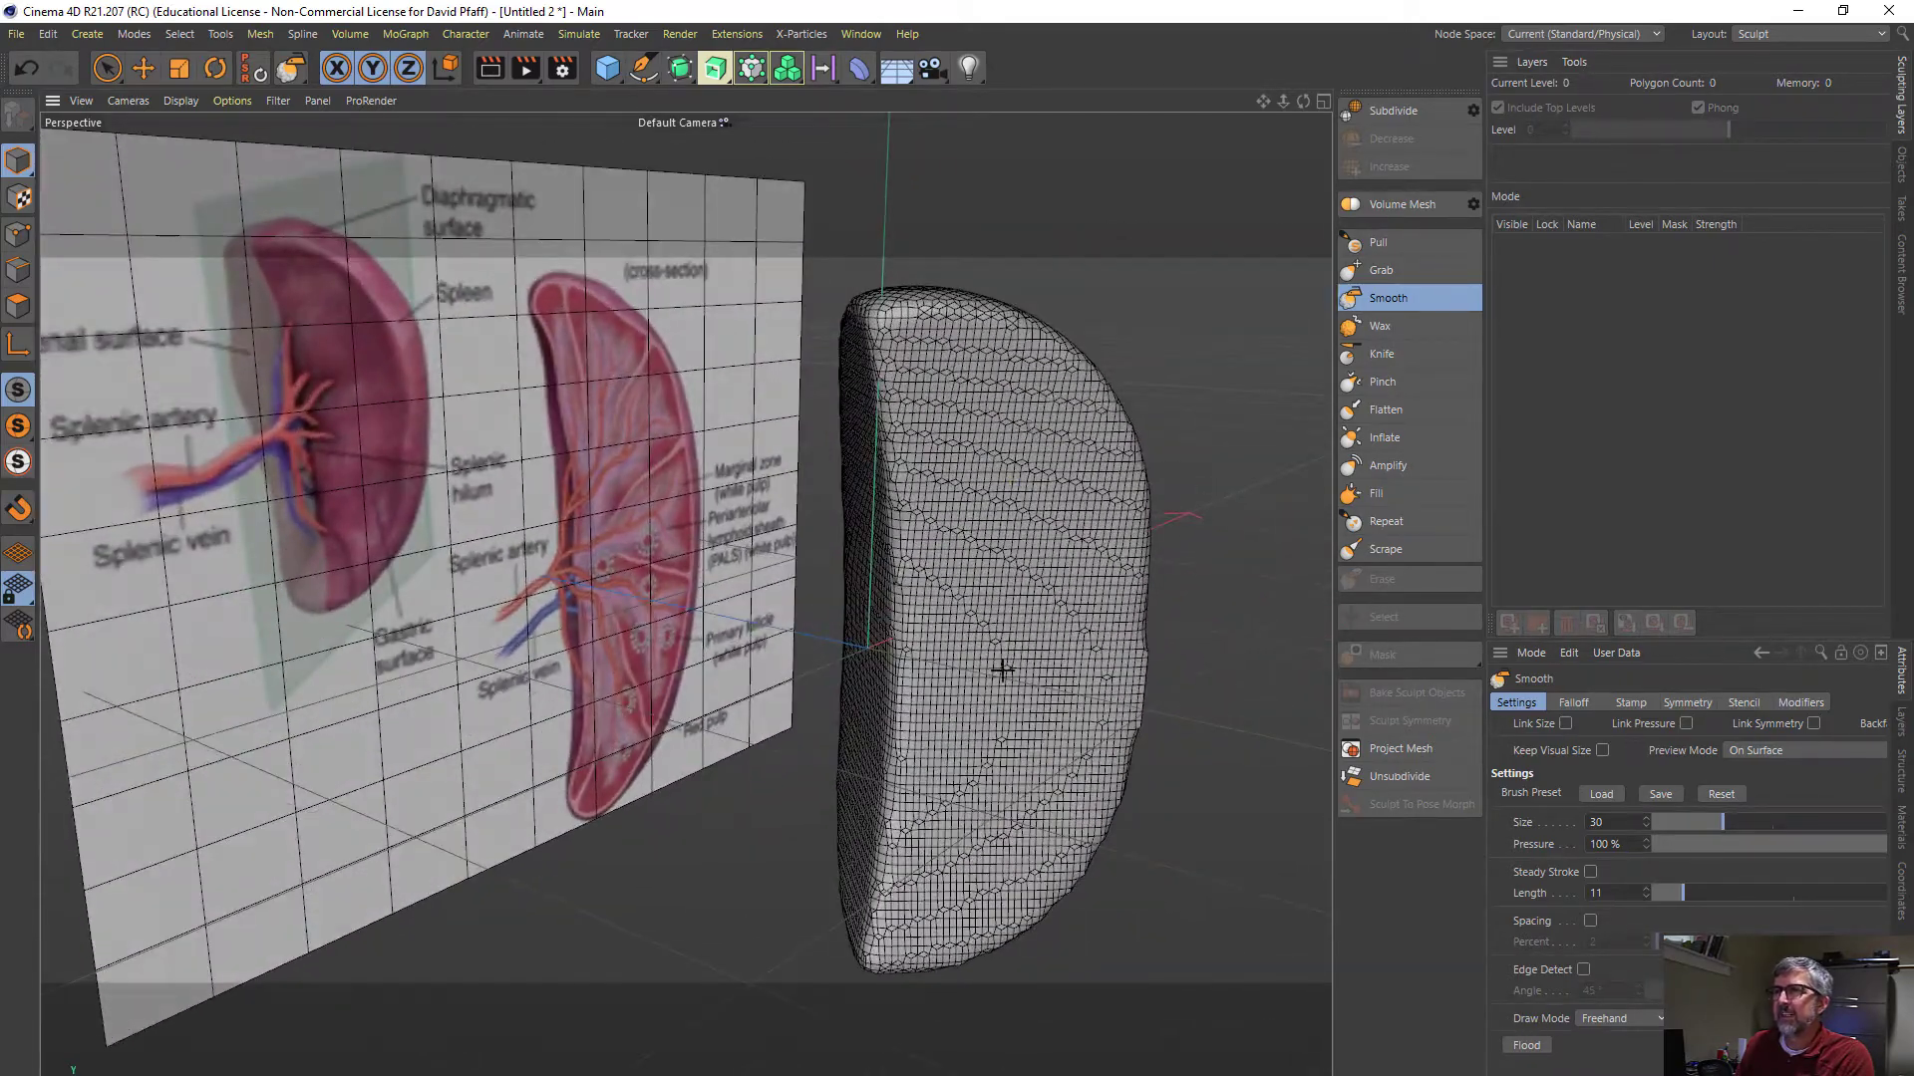
{"action": "left_click_drag", "start_coordinate": [997, 569], "coordinate": [1044, 584], "text": "alt"}
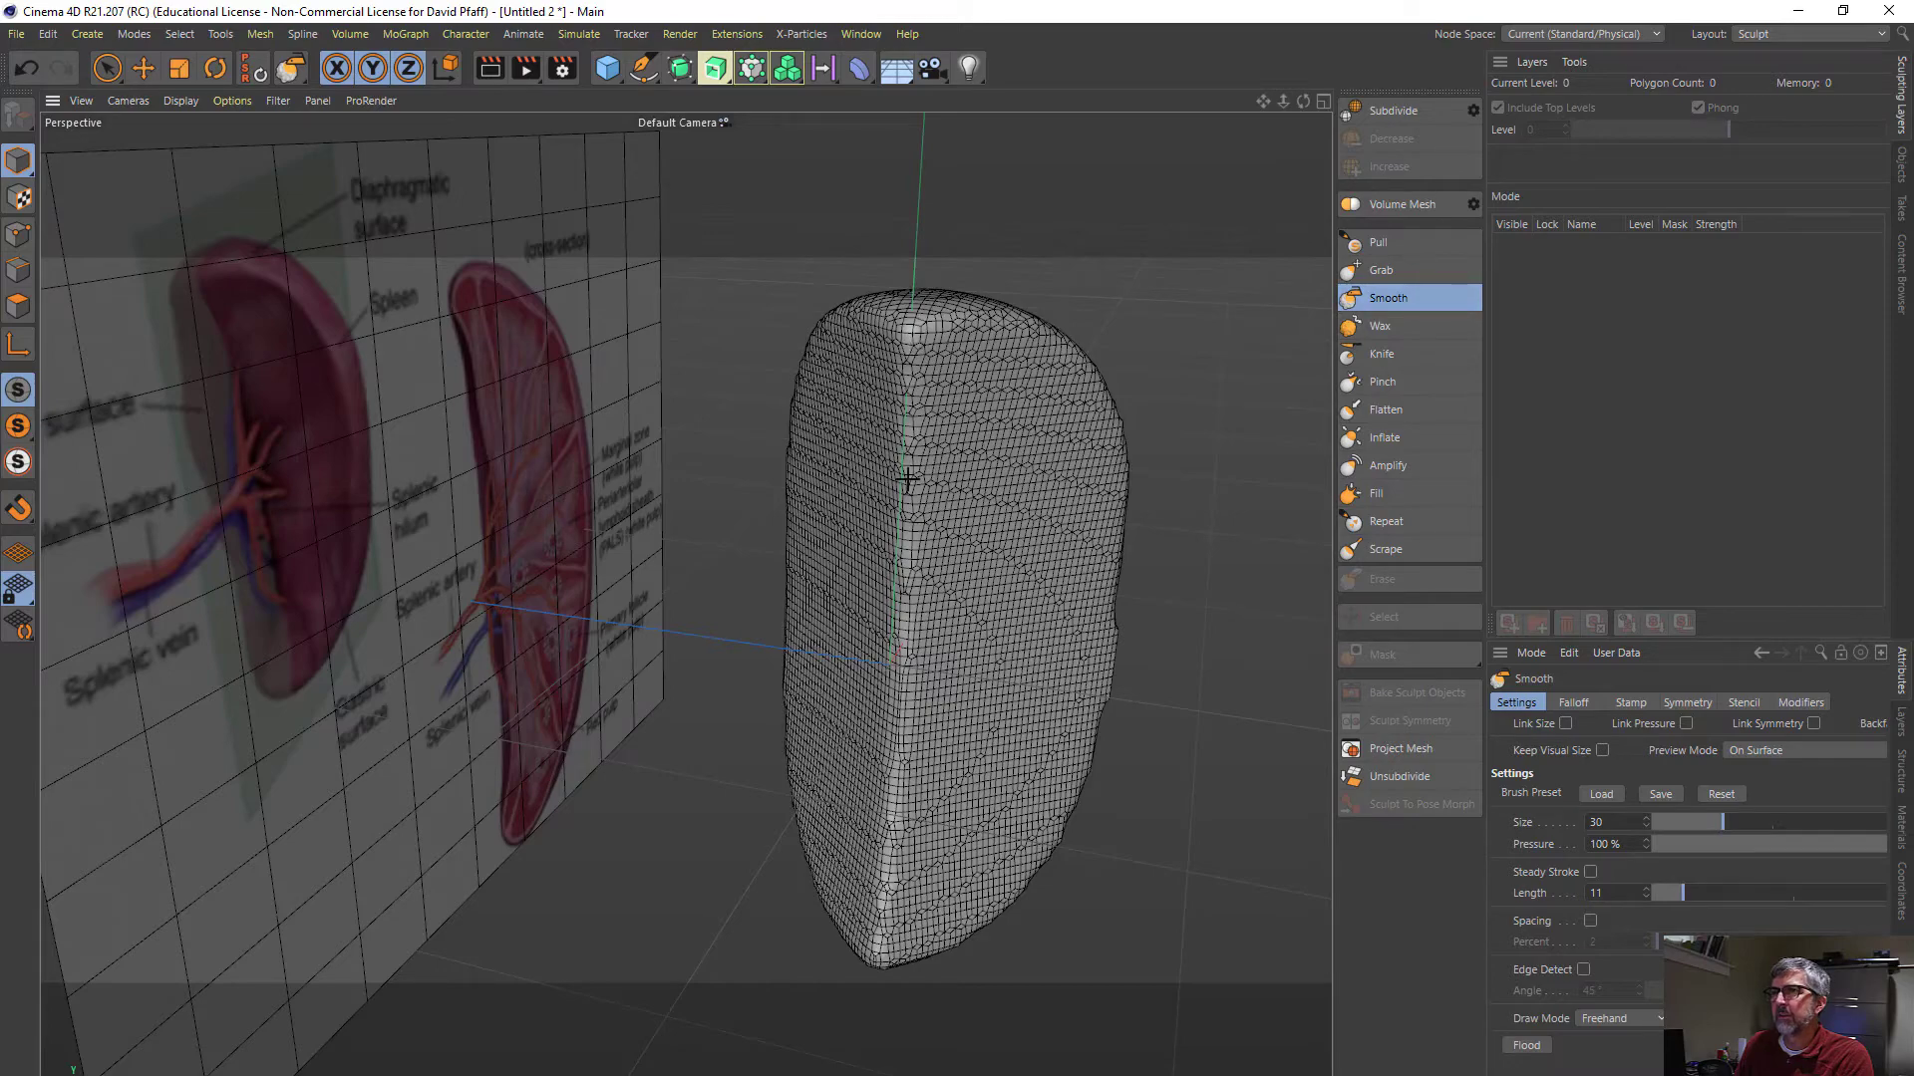
{"action": "mouse_move", "coordinate": [930, 501]}
{"action": "left_mouse_down", "text": "alt"}
{"action": "mouse_move", "coordinate": [961, 491]}
{"action": "mouse_move", "coordinate": [966, 445]}
{"action": "mouse_move", "coordinate": [902, 367]}
{"action": "left_mouse_up", "text": "alt"}
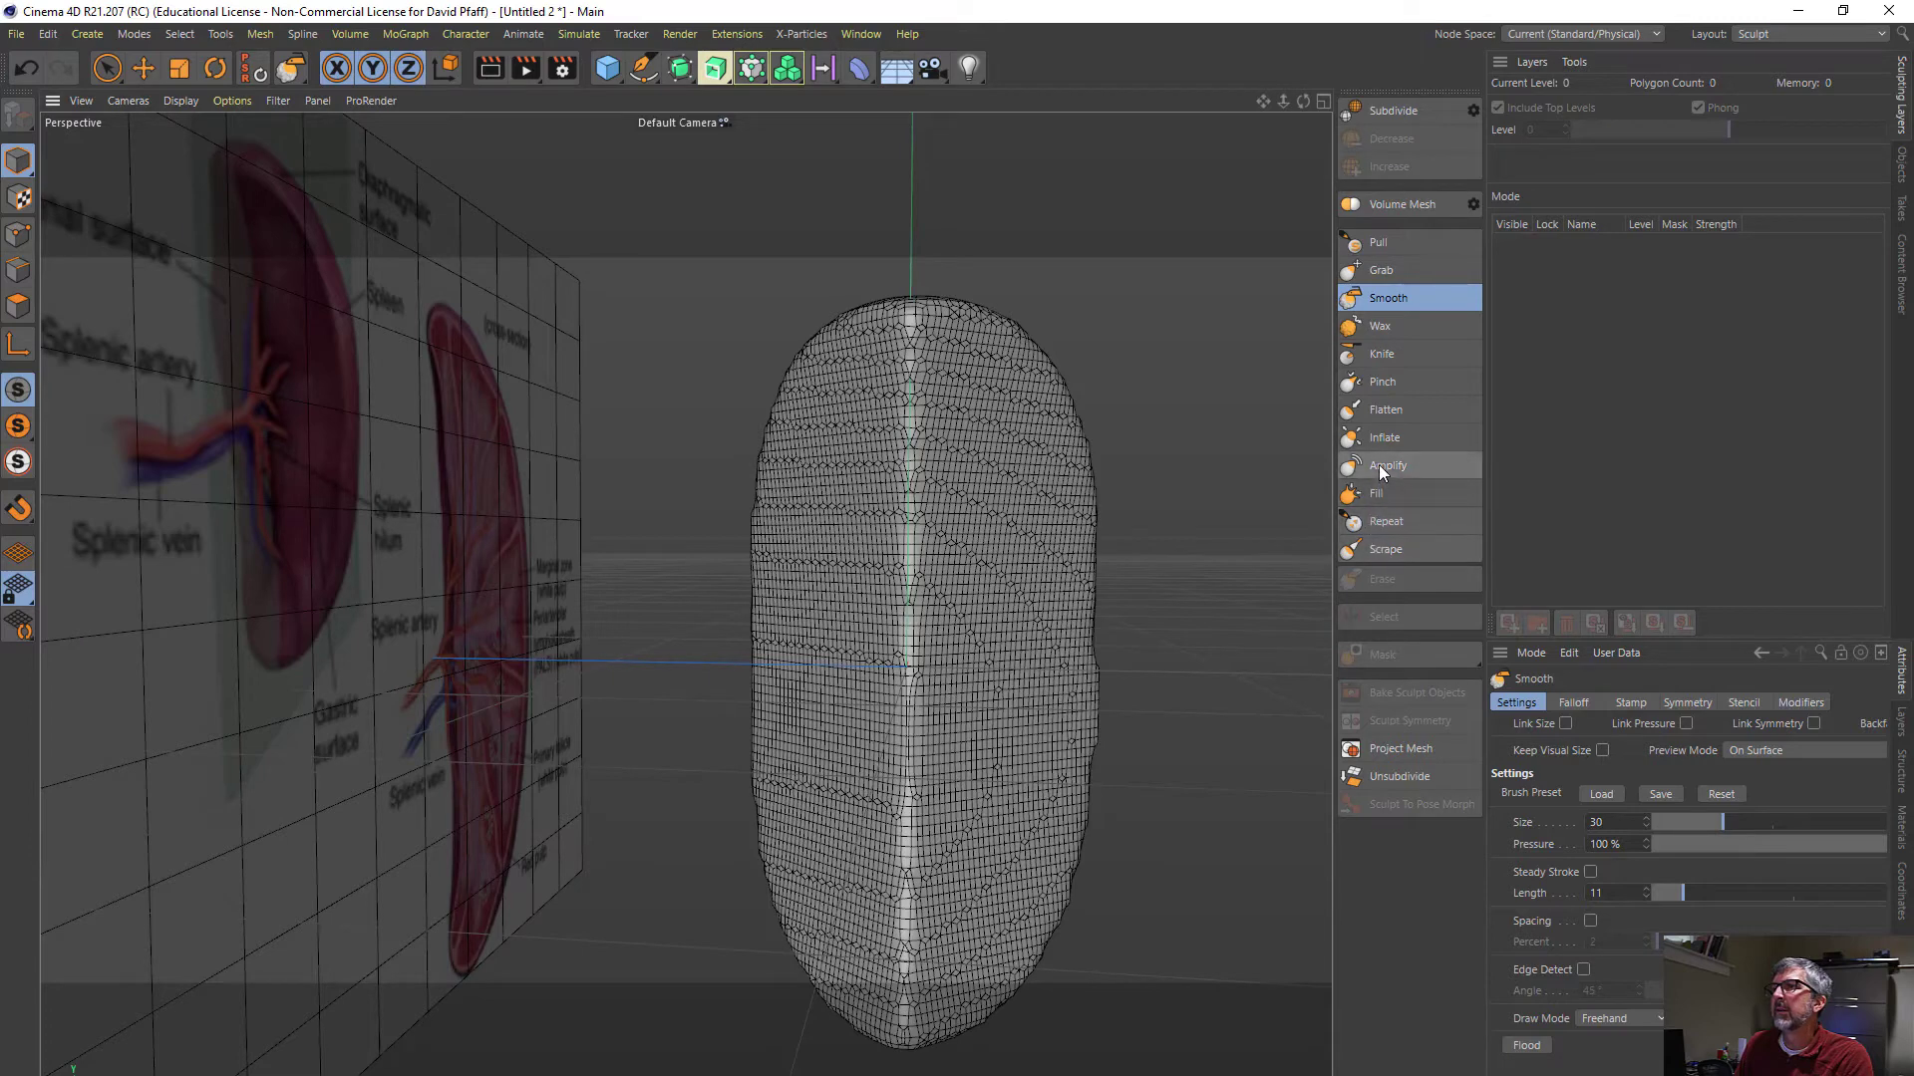
{"action": "left_click", "coordinate": [1385, 407]}
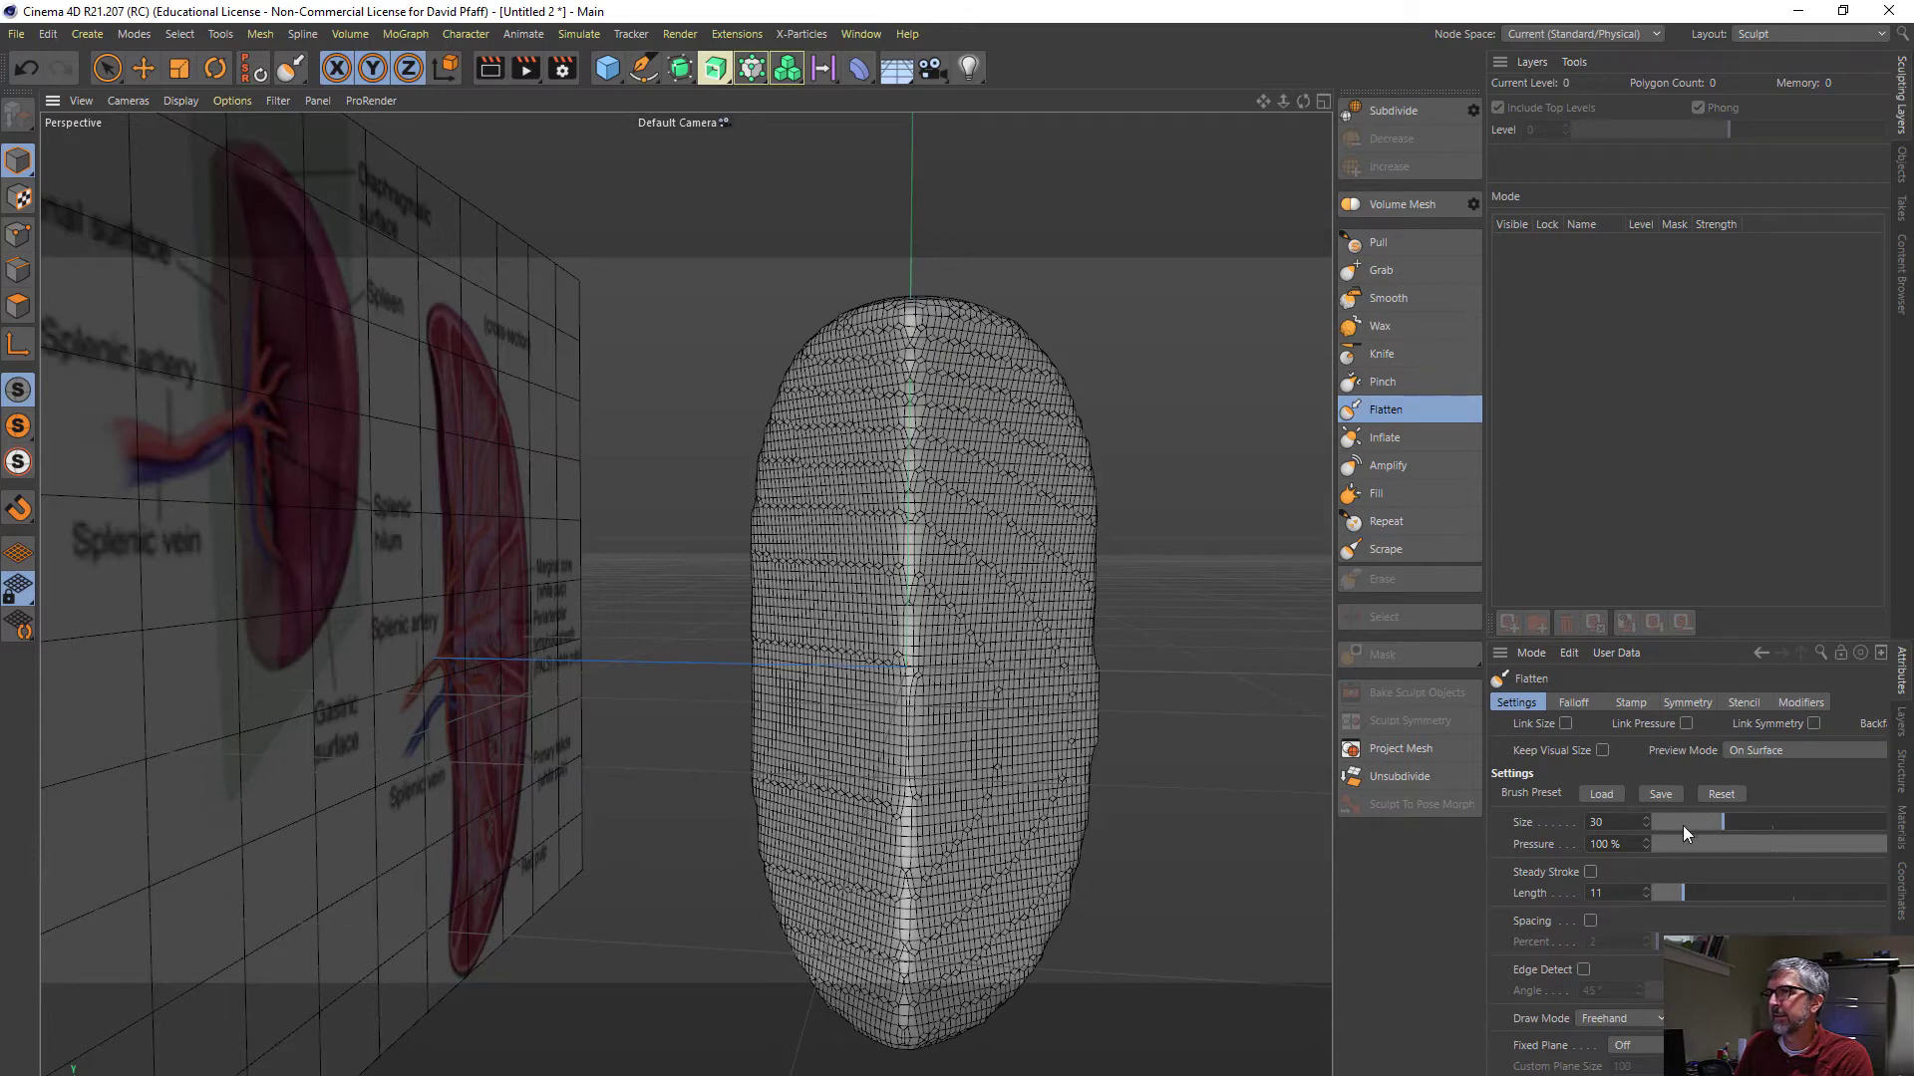
{"action": "mouse_move", "coordinate": [1725, 819]}
{"action": "left_mouse_down"}
{"action": "mouse_move", "coordinate": [1742, 821]}
{"action": "mouse_move", "coordinate": [1725, 824]}
{"action": "left_mouse_up"}
{"action": "left_click_drag", "start_coordinate": [1826, 846], "coordinate": [1894, 852]}
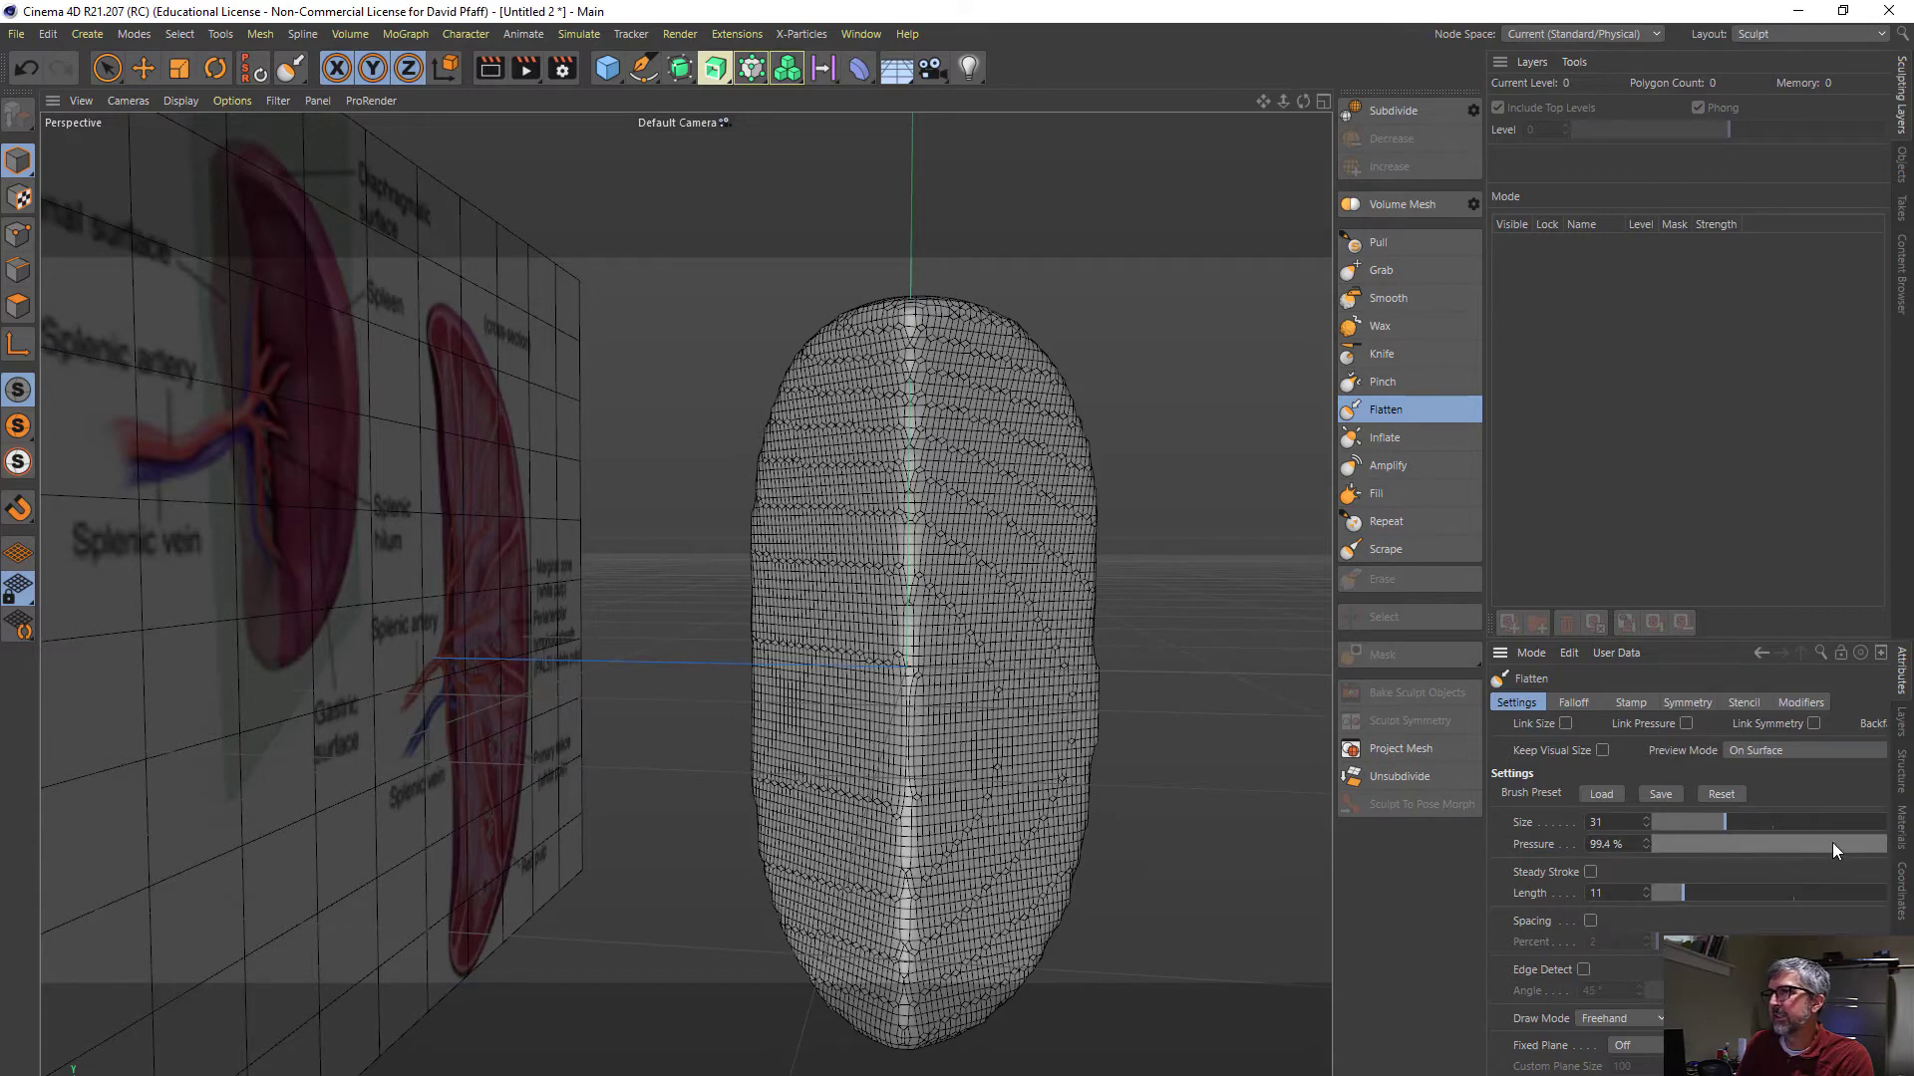
{"action": "left_click_drag", "start_coordinate": [1859, 838], "coordinate": [1885, 847]}
{"action": "left_click_drag", "start_coordinate": [1725, 825], "coordinate": [1727, 825]}
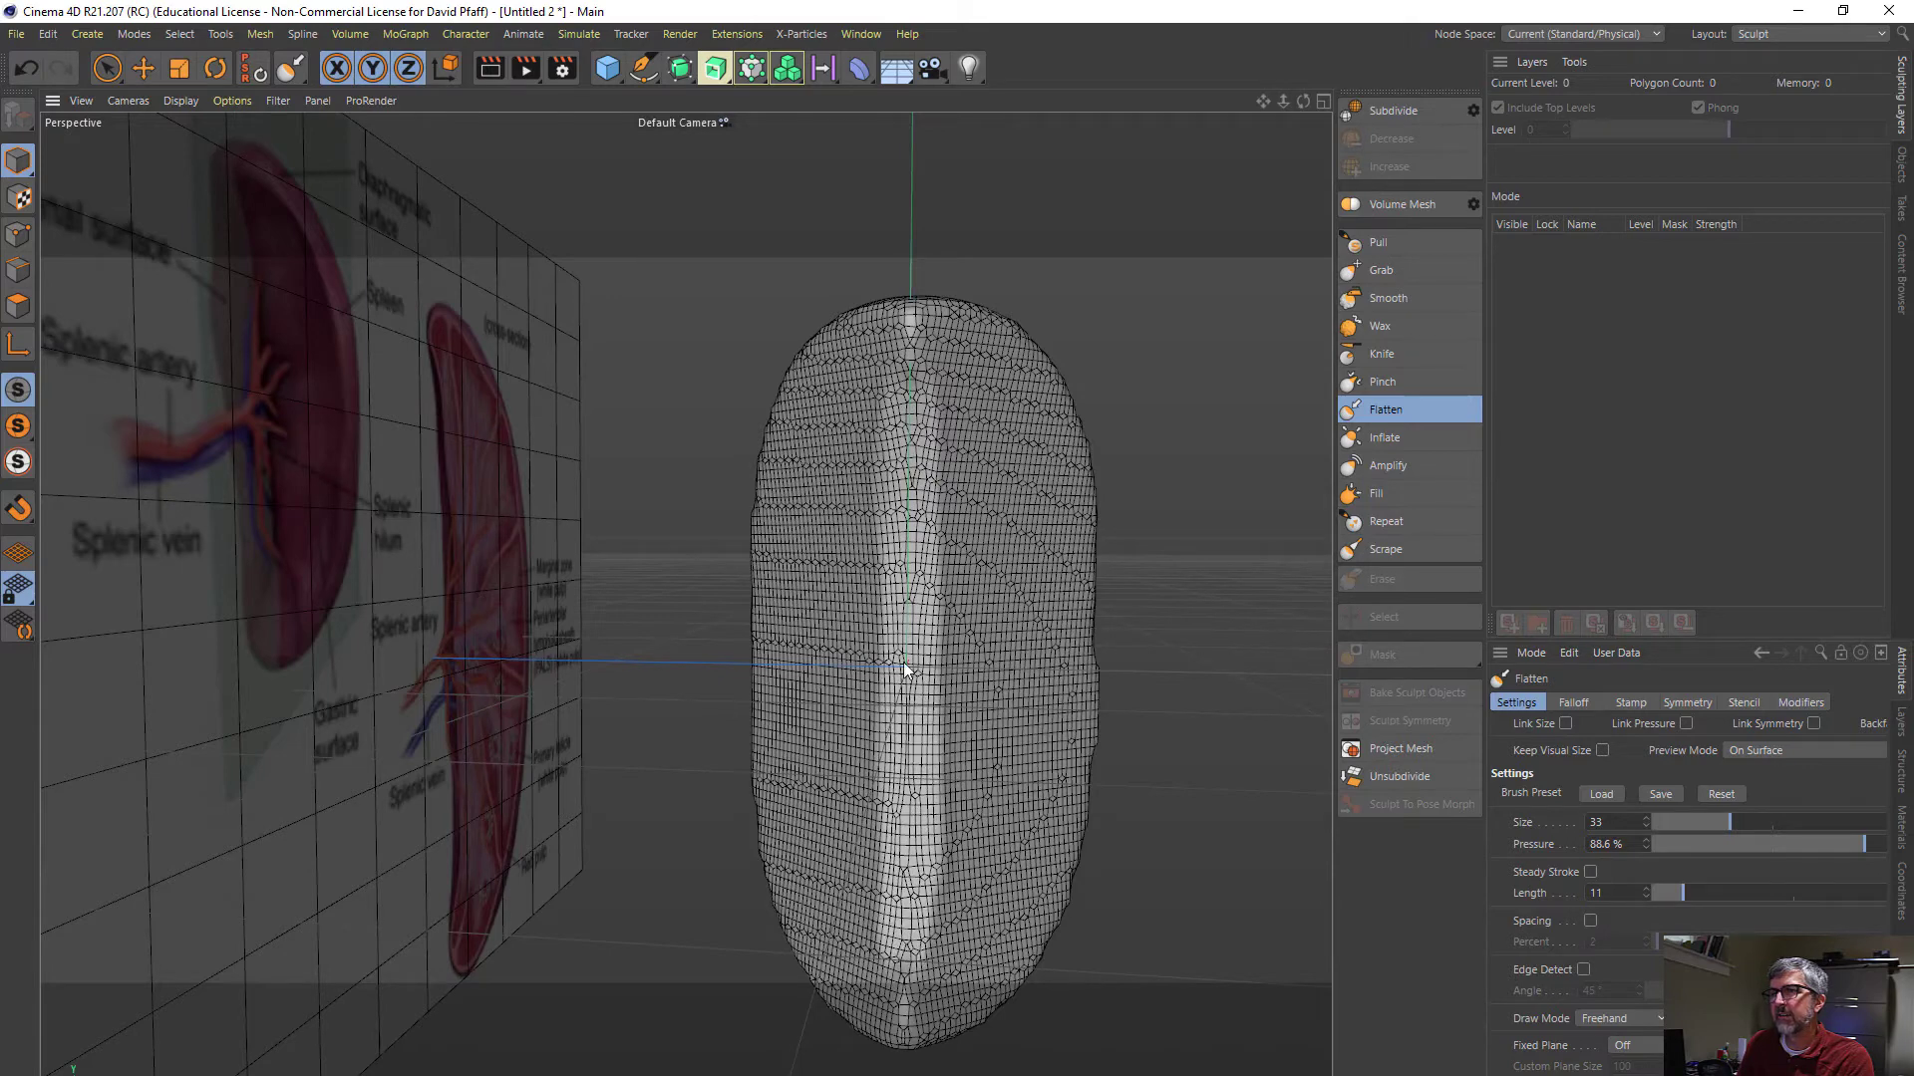
{"action": "mouse_move", "coordinate": [895, 560]}
{"action": "left_mouse_down"}
{"action": "mouse_move", "coordinate": [897, 760]}
{"action": "mouse_move", "coordinate": [915, 431]}
{"action": "mouse_move", "coordinate": [888, 786]}
{"action": "mouse_move", "coordinate": [927, 583]}
{"action": "mouse_move", "coordinate": [901, 641]}
{"action": "mouse_move", "coordinate": [906, 505]}
{"action": "mouse_move", "coordinate": [881, 747]}
{"action": "mouse_move", "coordinate": [899, 818]}
{"action": "mouse_move", "coordinate": [911, 596]}
{"action": "left_mouse_up"}
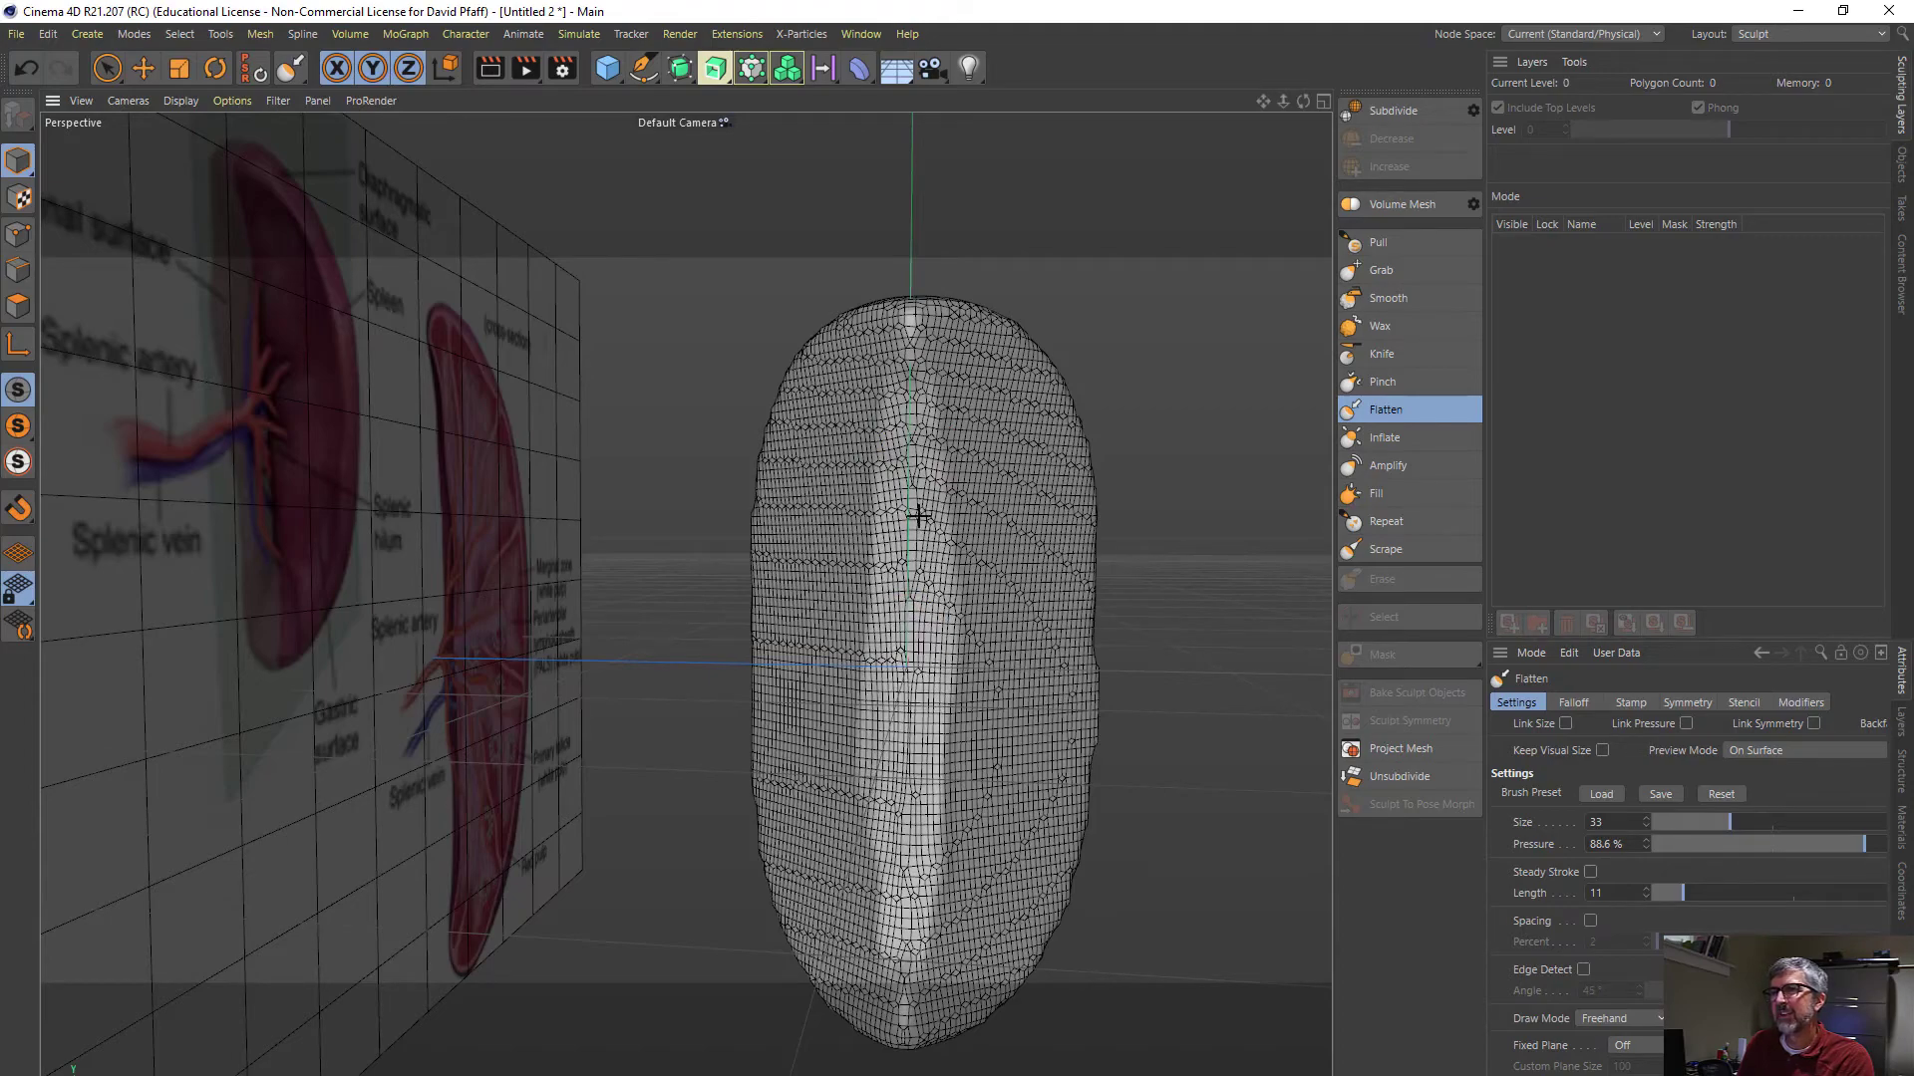
- Carve a lengthwise groove into the flattened inner edge with the Knife brush at size 35, pressure 20%, pinch 0.2 and push 0.45
{"action": "mouse_move", "coordinate": [1025, 628]}
{"action": "left_mouse_down", "text": "alt"}
{"action": "mouse_move", "coordinate": [1003, 649]}
{"action": "mouse_move", "coordinate": [741, 673]}
{"action": "mouse_move", "coordinate": [997, 687]}
{"action": "mouse_move", "coordinate": [1013, 705]}
{"action": "mouse_move", "coordinate": [948, 798]}
{"action": "mouse_move", "coordinate": [909, 671]}
{"action": "mouse_move", "coordinate": [1007, 638]}
{"action": "mouse_move", "coordinate": [1076, 658]}
{"action": "mouse_move", "coordinate": [880, 680]}
{"action": "mouse_move", "coordinate": [996, 649]}
{"action": "mouse_move", "coordinate": [967, 649]}
{"action": "left_mouse_up", "text": "alt"}
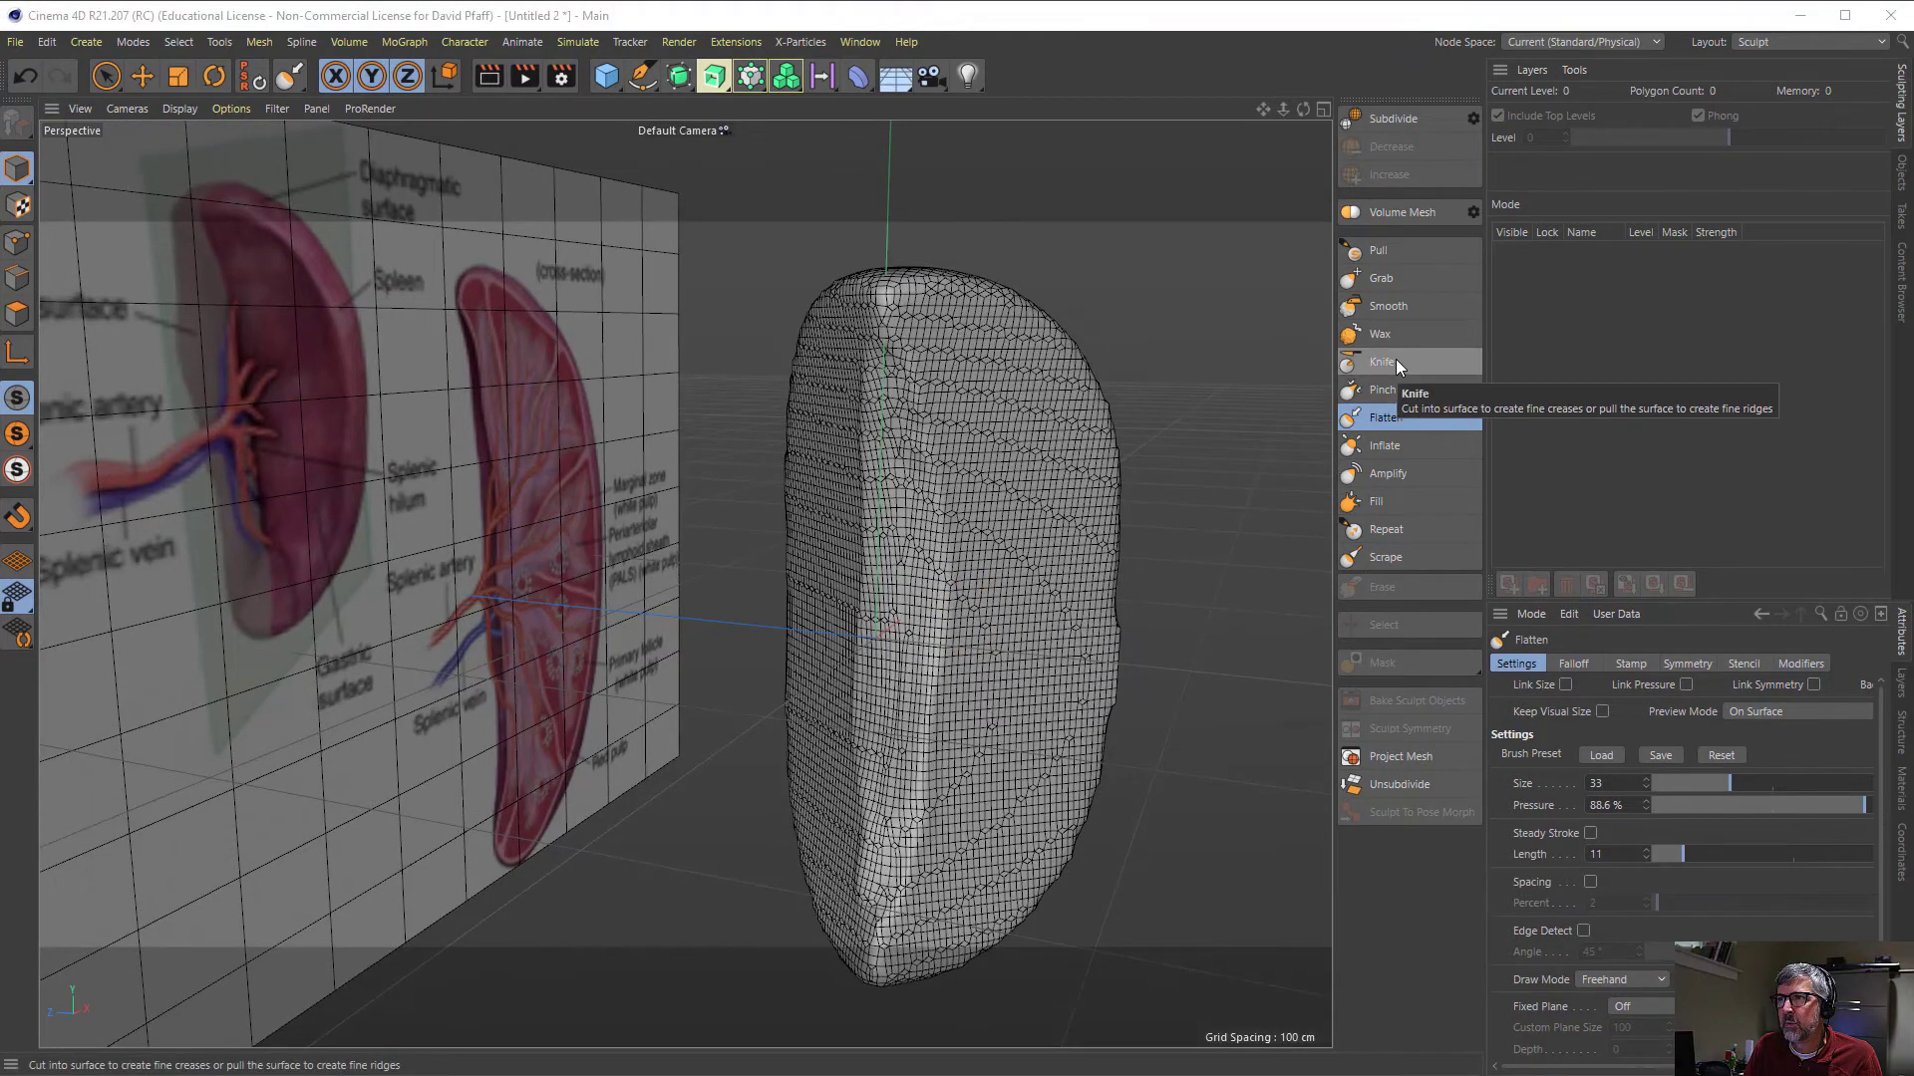
{"action": "left_click", "coordinate": [1393, 362]}
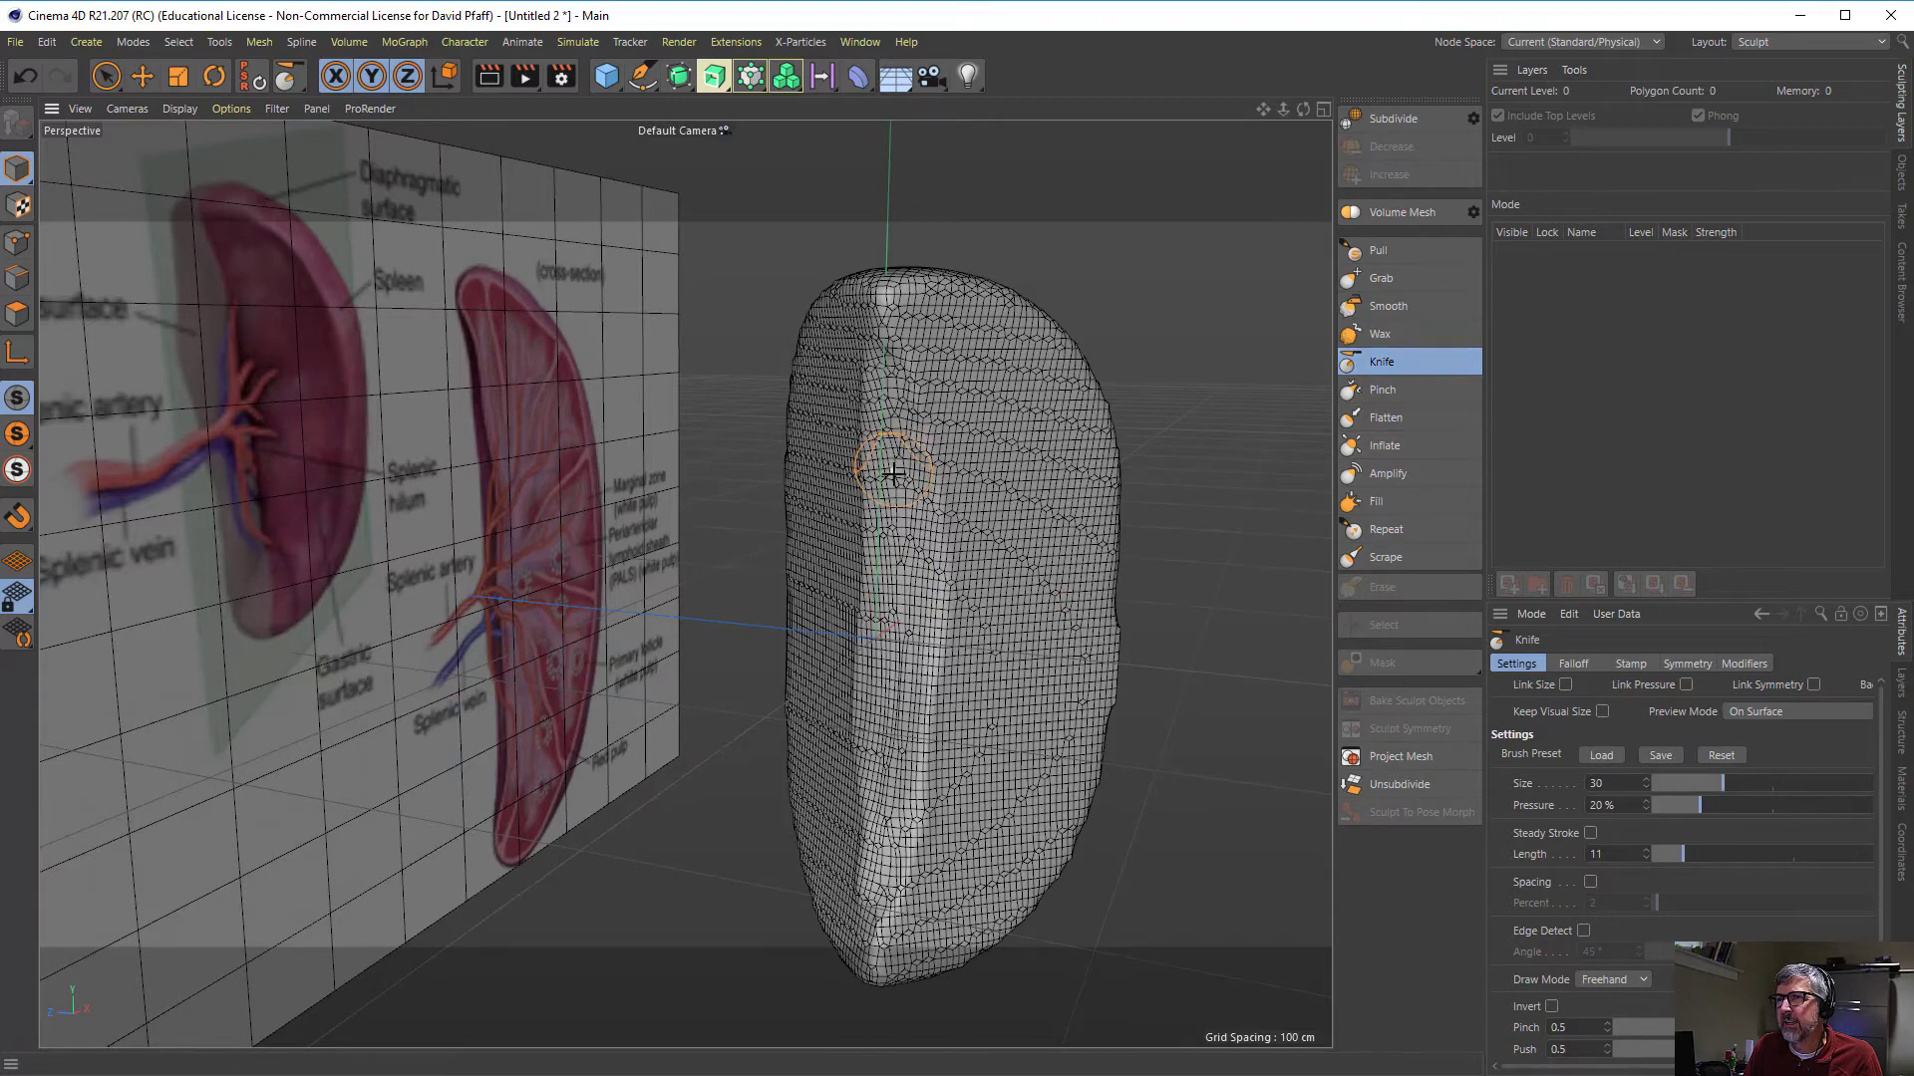
{"action": "left_click", "coordinate": [1734, 780]}
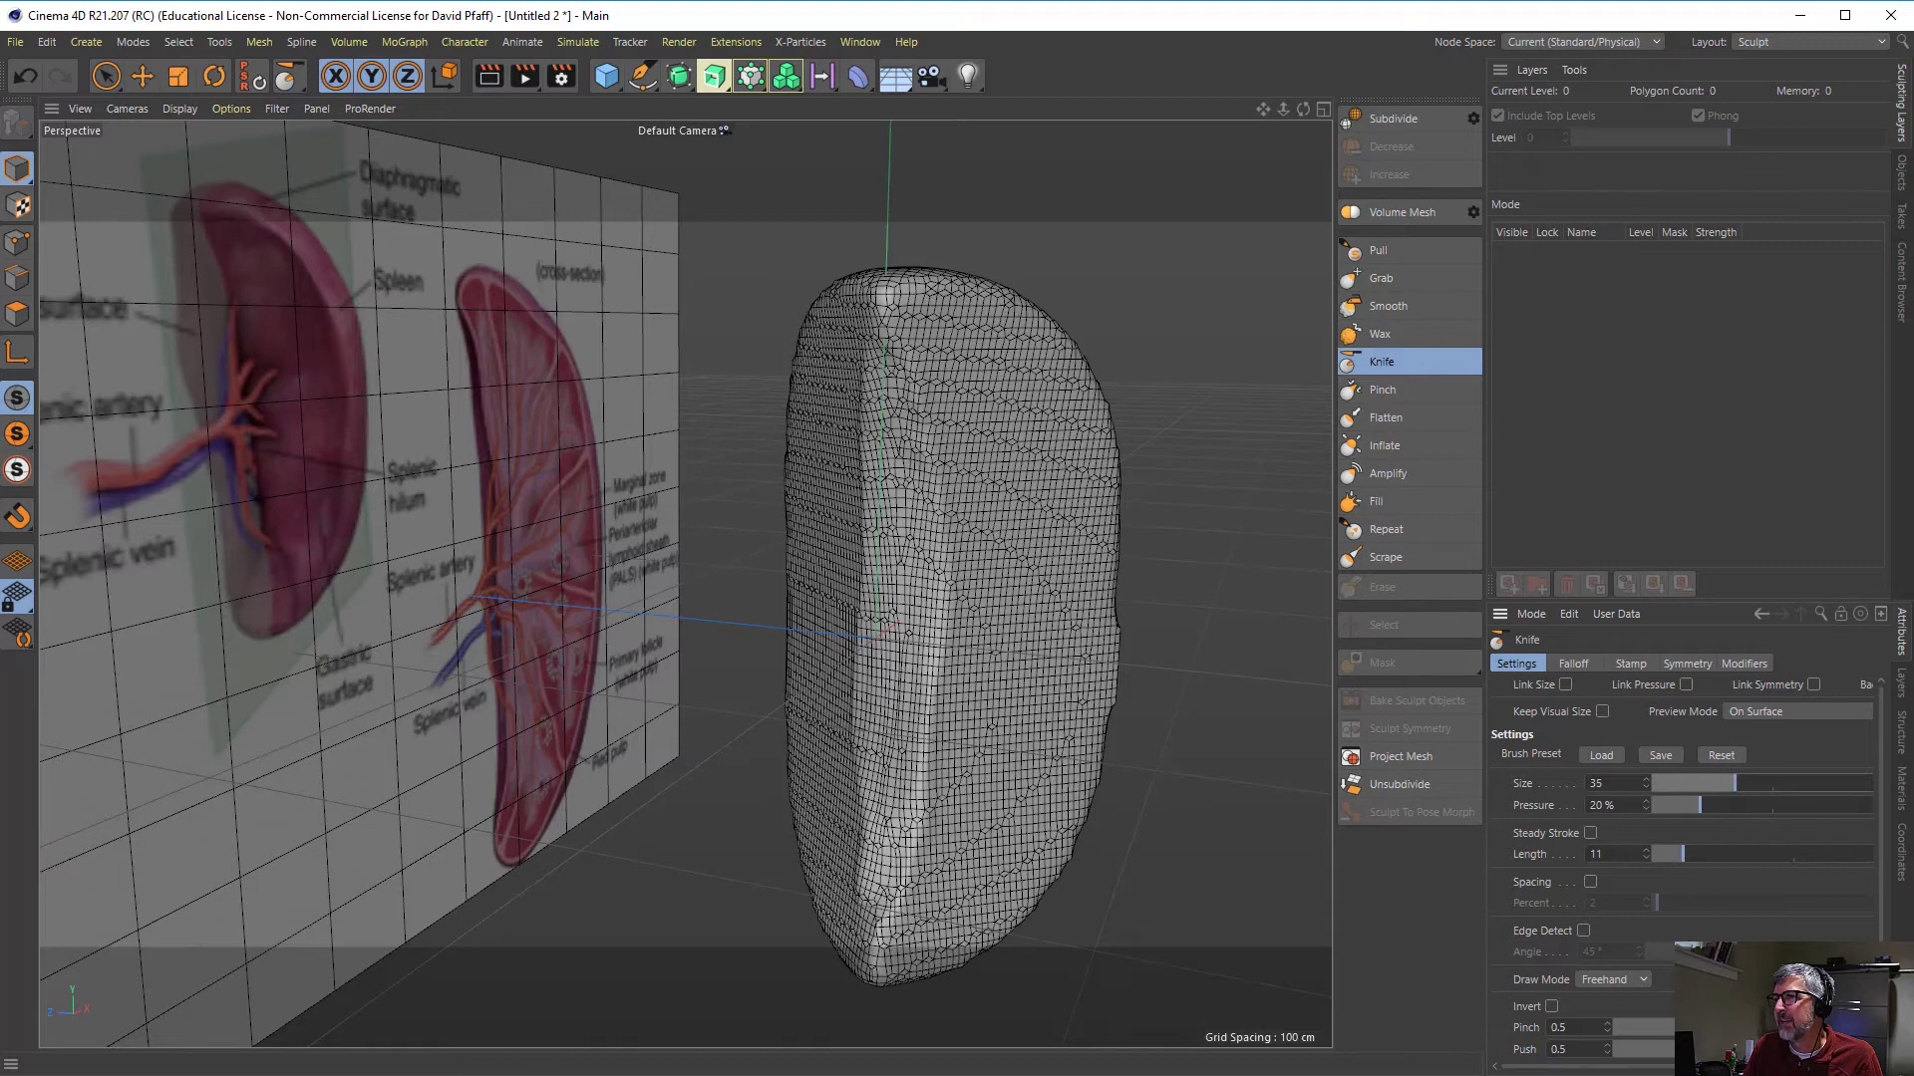
{"action": "left_click", "coordinate": [1745, 1028]}
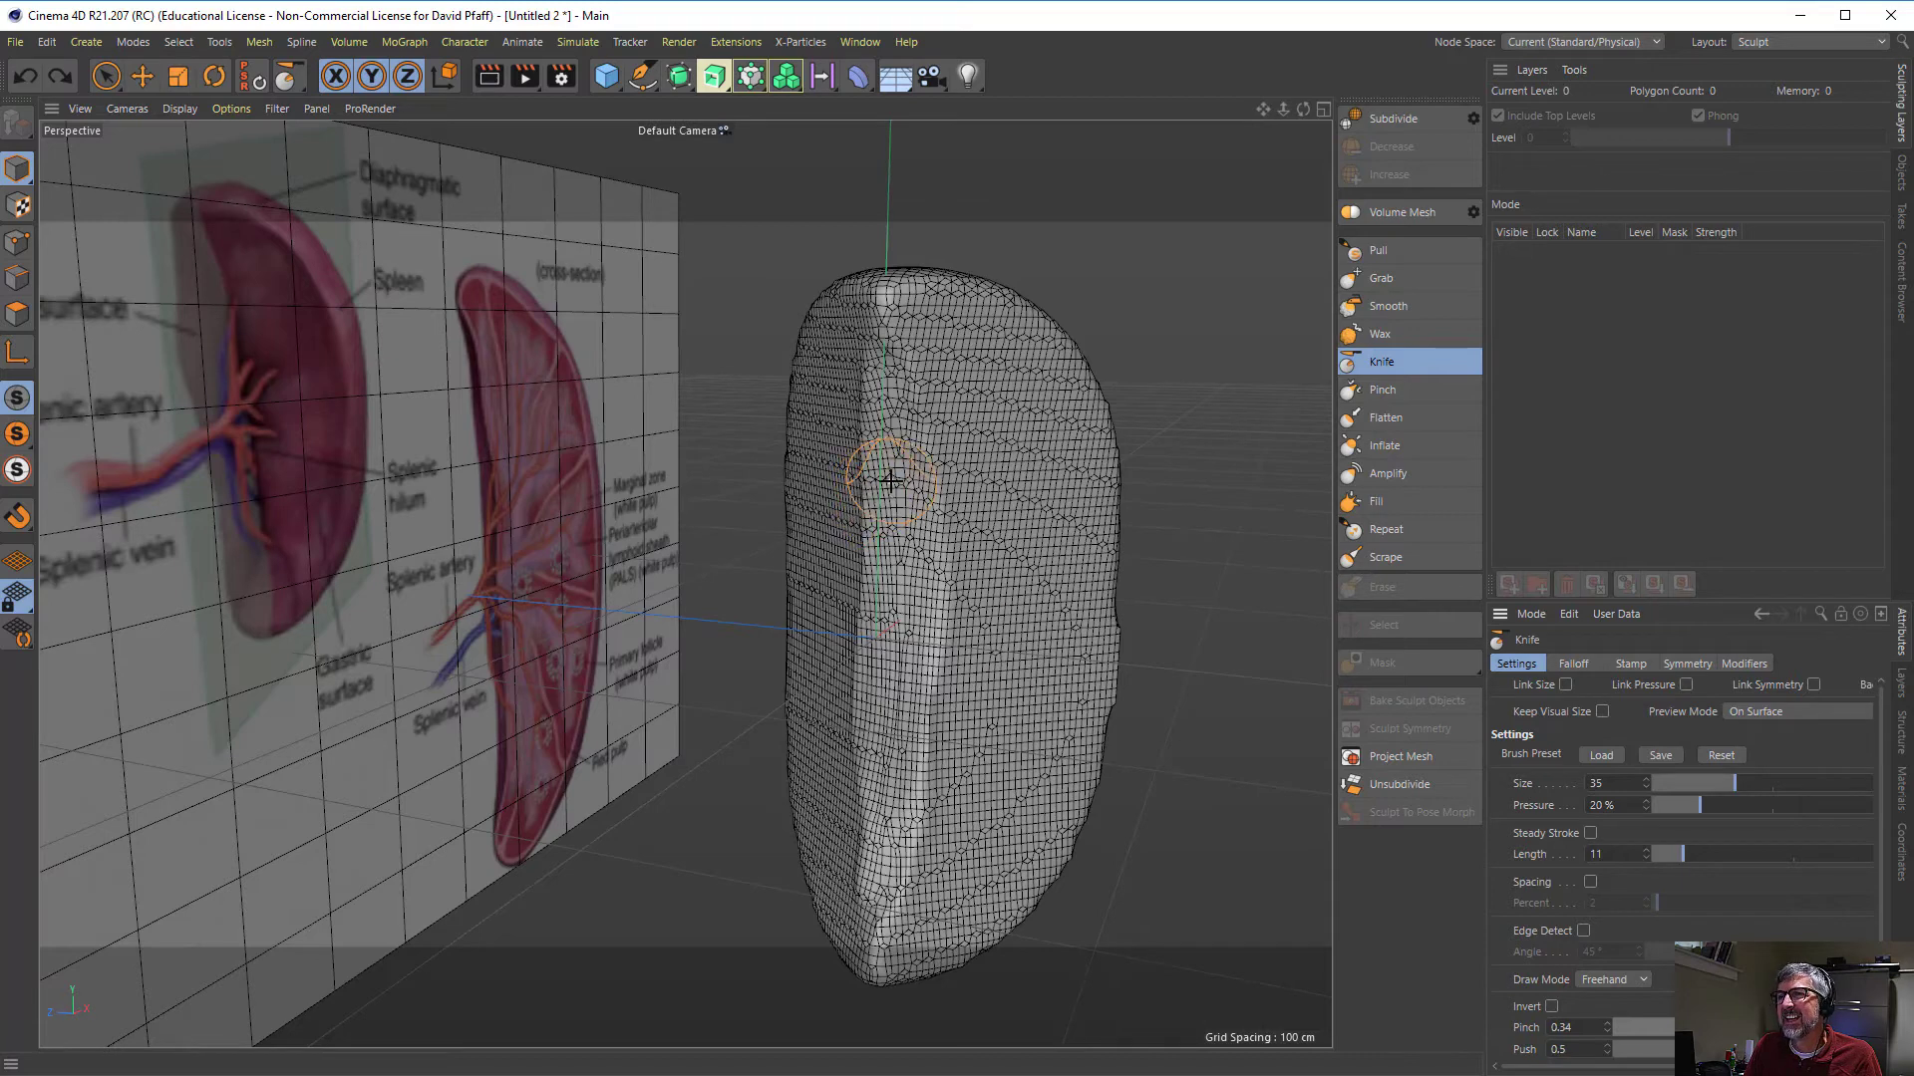
{"action": "left_click_drag", "start_coordinate": [1701, 1027], "coordinate": [1690, 1028]}
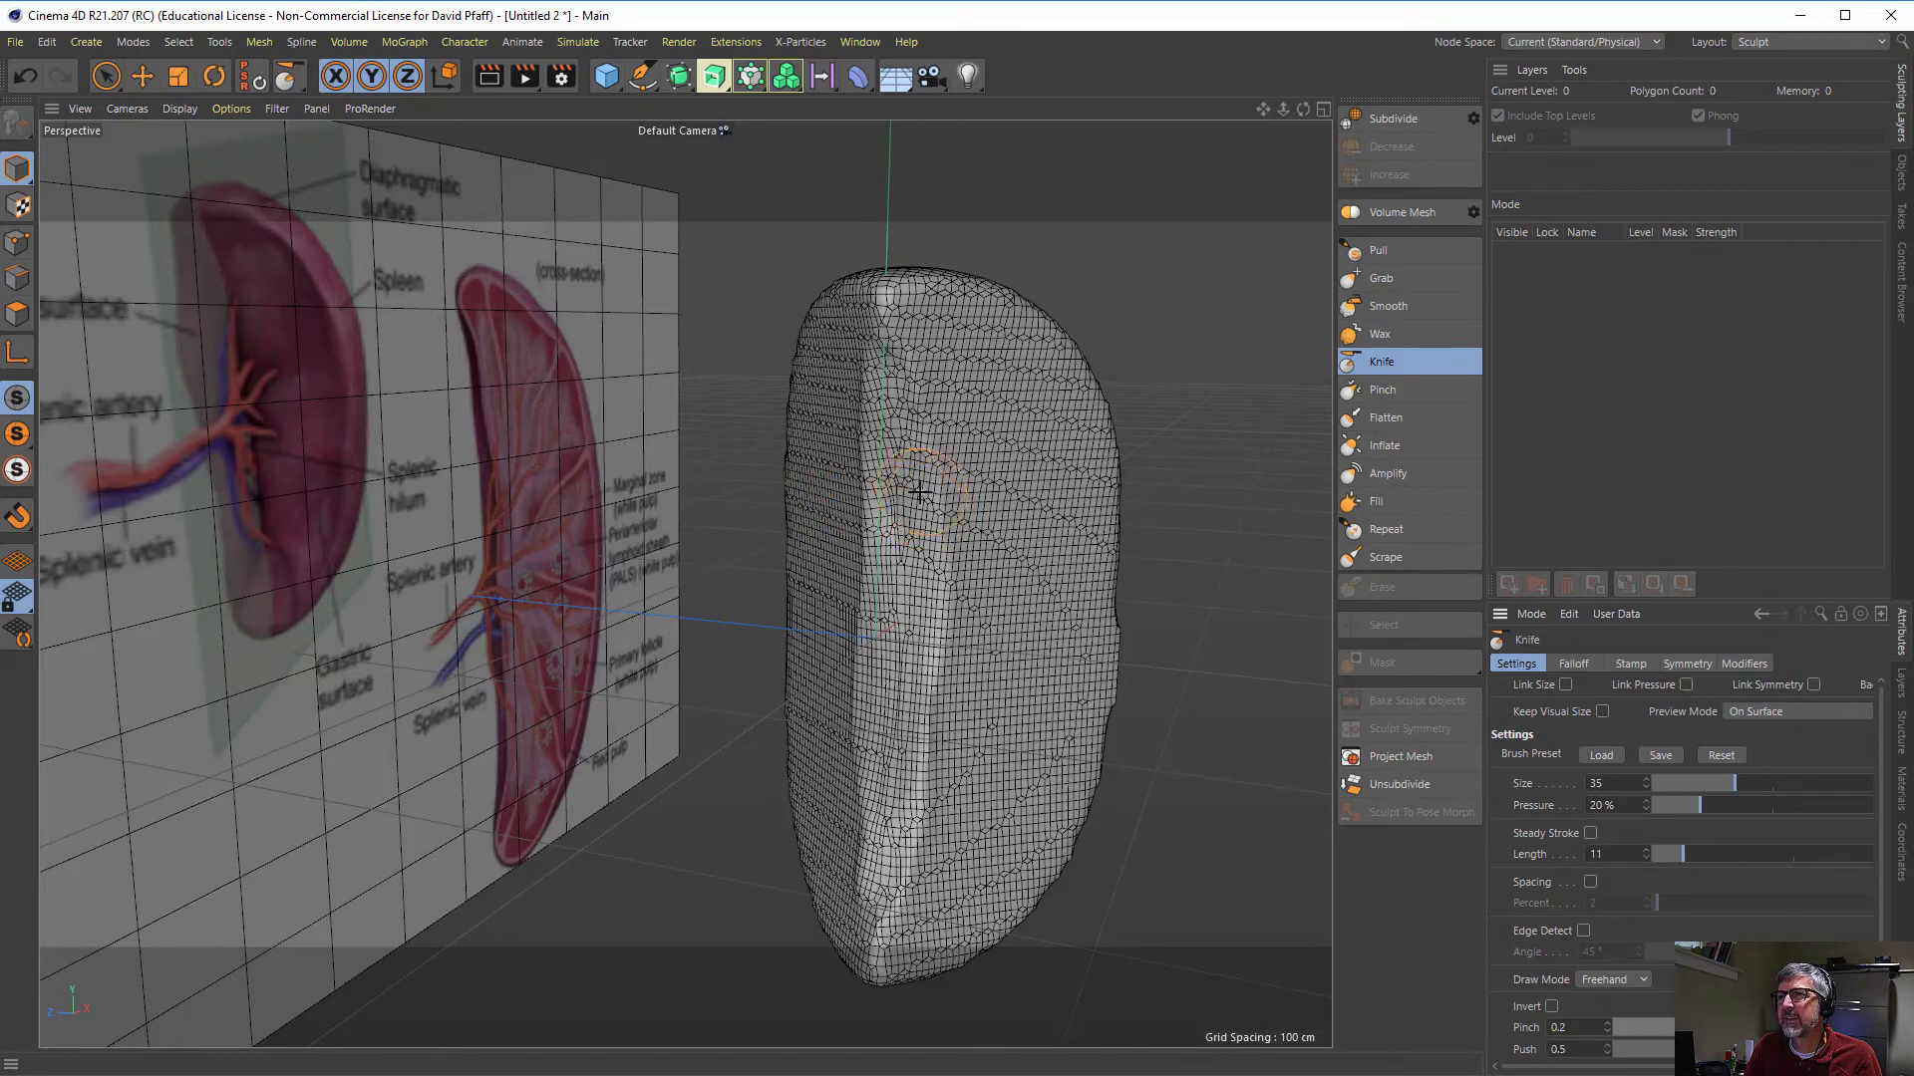
{"action": "left_click_drag", "start_coordinate": [1822, 1050], "coordinate": [1817, 1050]}
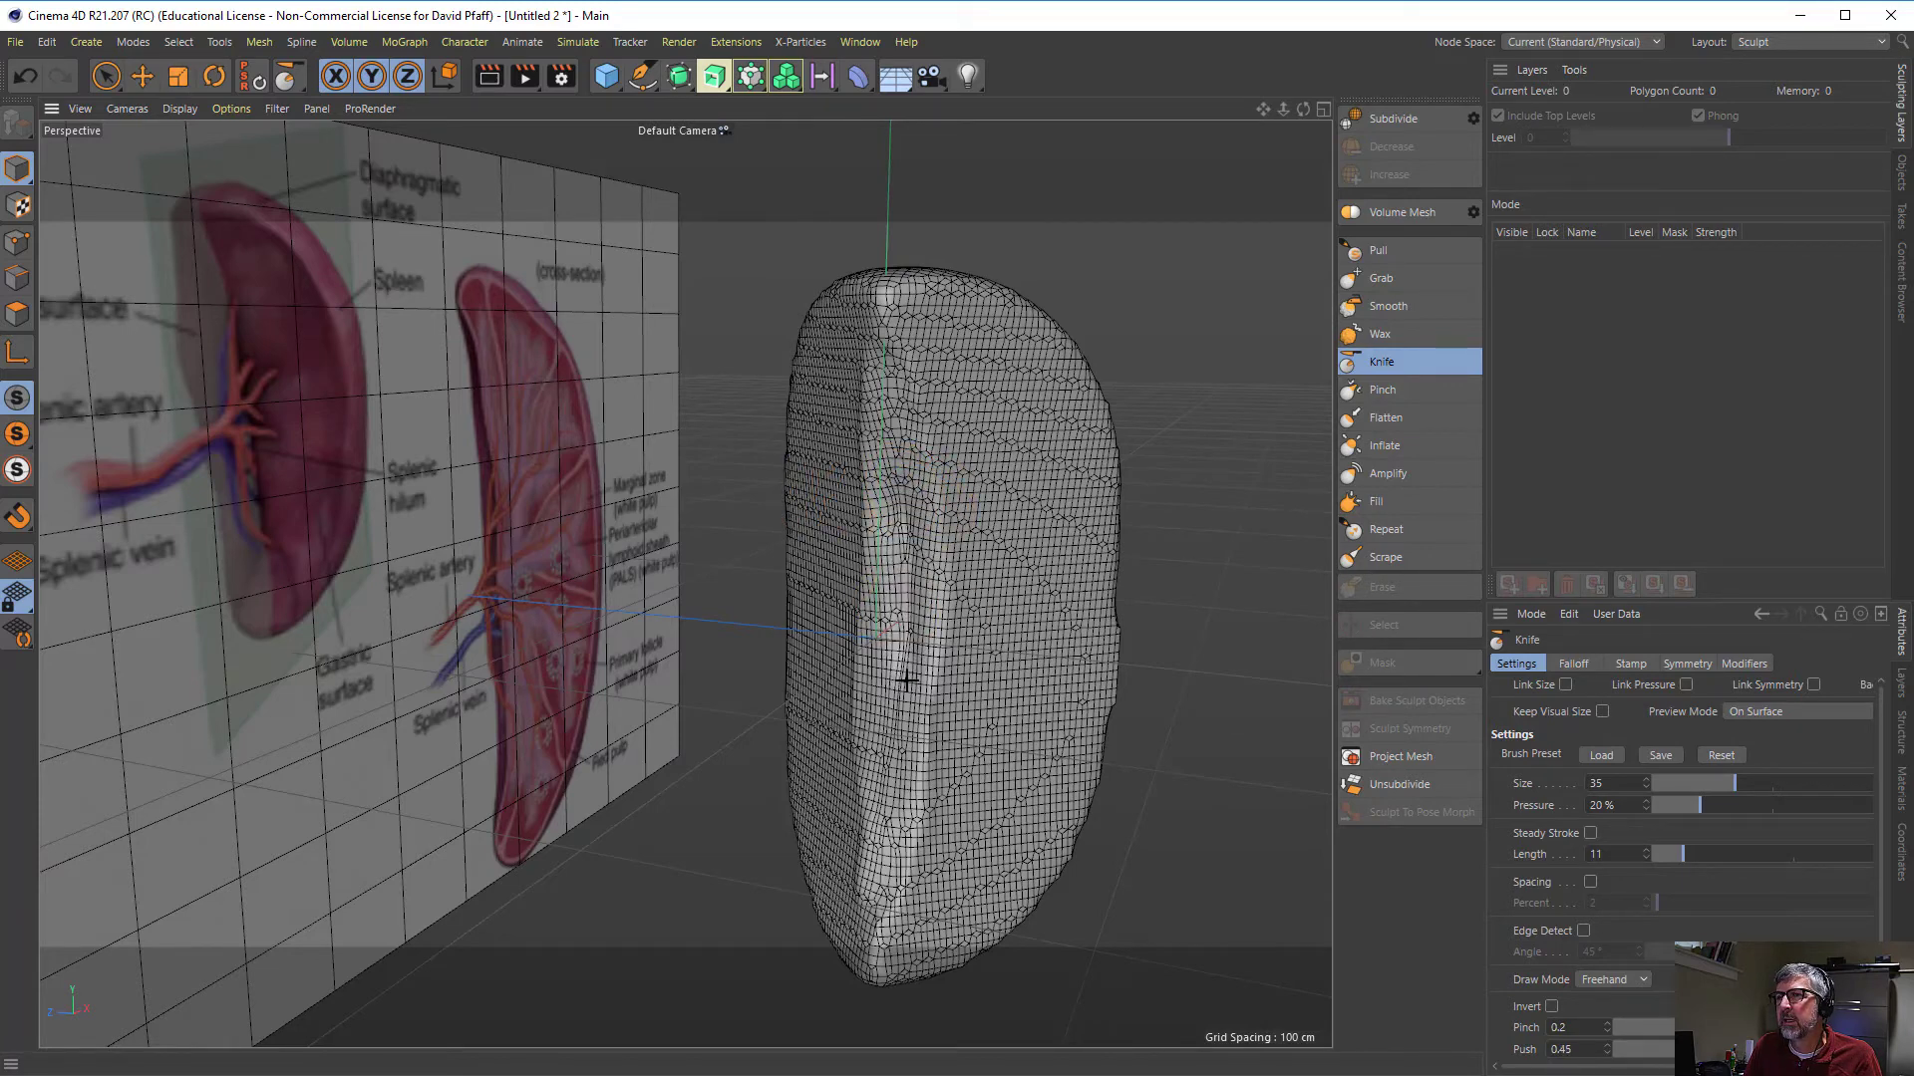
{"action": "mouse_move", "coordinate": [907, 681]}
{"action": "left_mouse_down"}
{"action": "mouse_move", "coordinate": [885, 822]}
{"action": "mouse_move", "coordinate": [879, 727]}
{"action": "mouse_move", "coordinate": [899, 688]}
{"action": "left_mouse_up"}
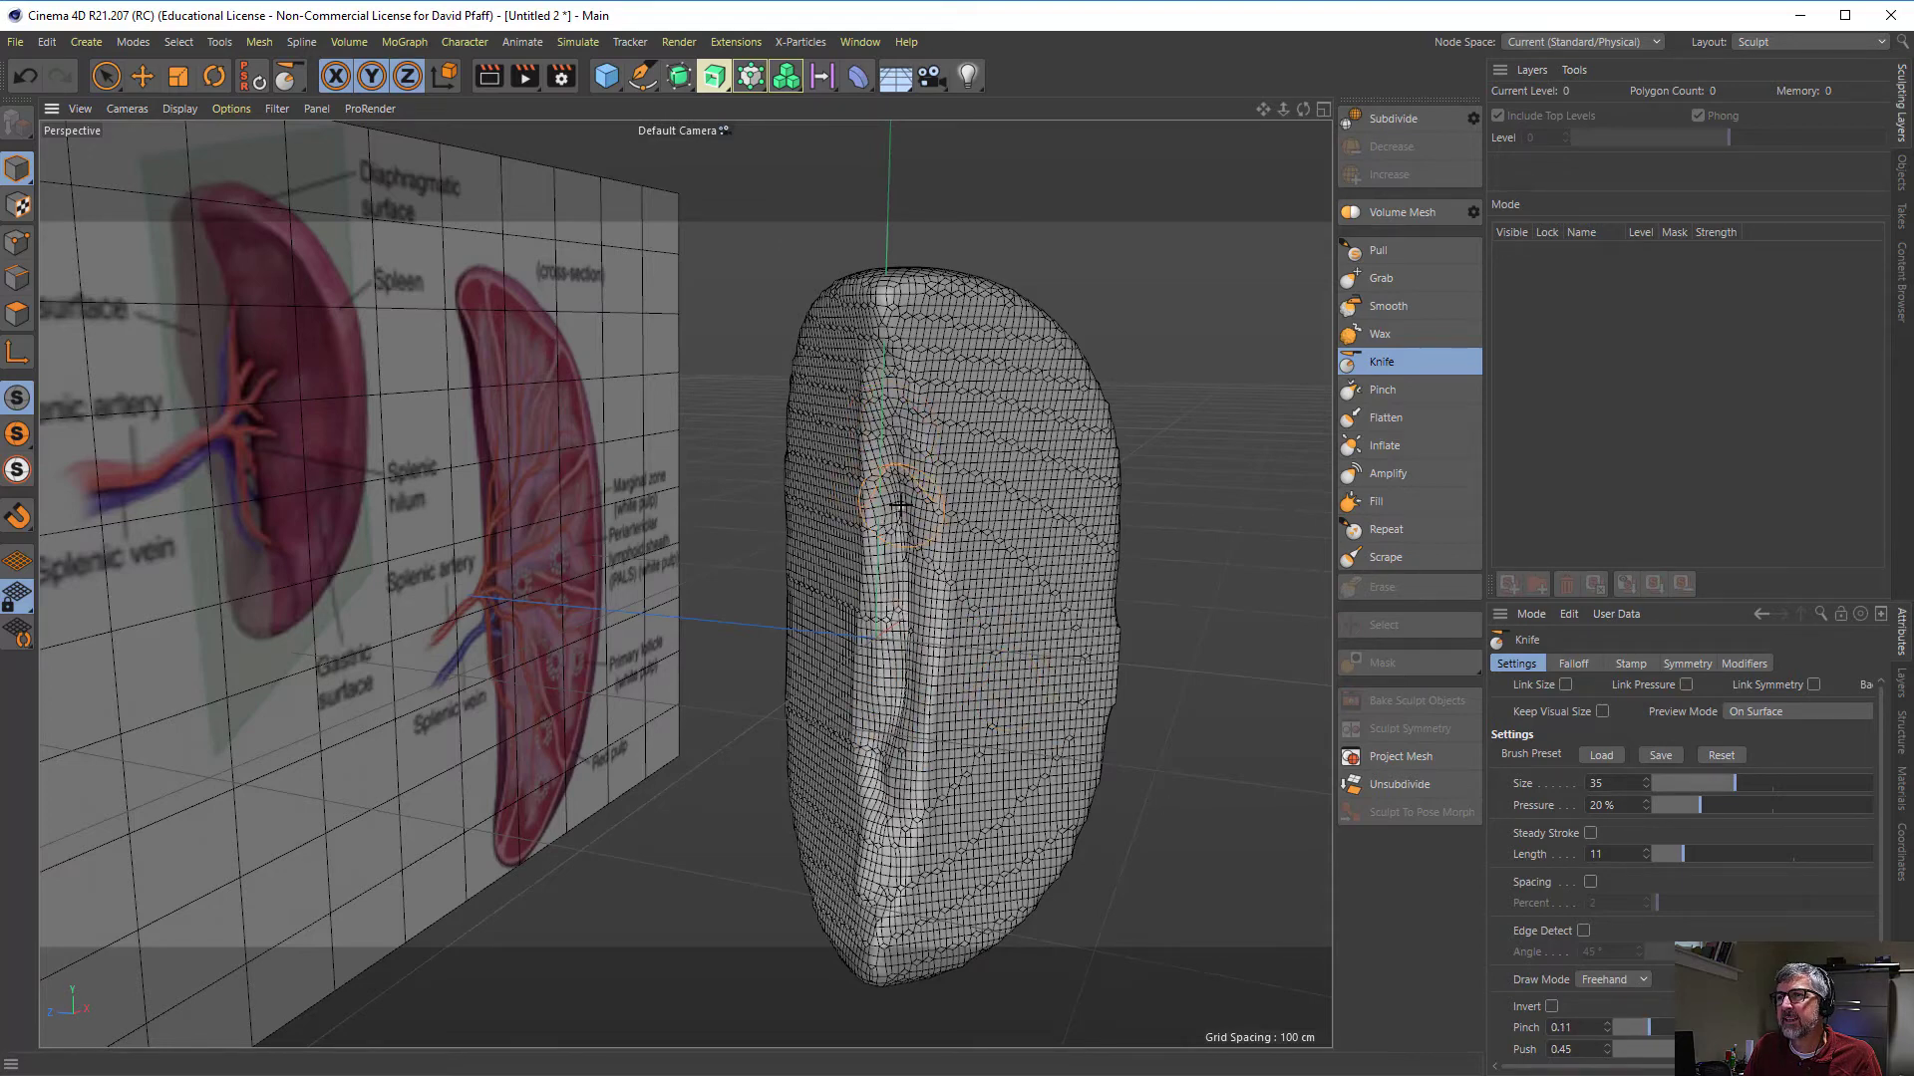
- Deepen the inner-edge groove with the Knife brush at pinch 0.11 and soften it with the Smooth brush at size 30
{"action": "mouse_move", "coordinate": [901, 503]}
{"action": "left_mouse_down"}
{"action": "mouse_move", "coordinate": [919, 735]}
{"action": "mouse_move", "coordinate": [857, 897]}
{"action": "mouse_move", "coordinate": [900, 772]}
{"action": "mouse_move", "coordinate": [885, 812]}
{"action": "mouse_move", "coordinate": [885, 776]}
{"action": "mouse_move", "coordinate": [890, 801]}
{"action": "mouse_move", "coordinate": [940, 768]}
{"action": "left_mouse_up"}
{"action": "left_click_drag", "start_coordinate": [913, 633], "coordinate": [904, 417]}
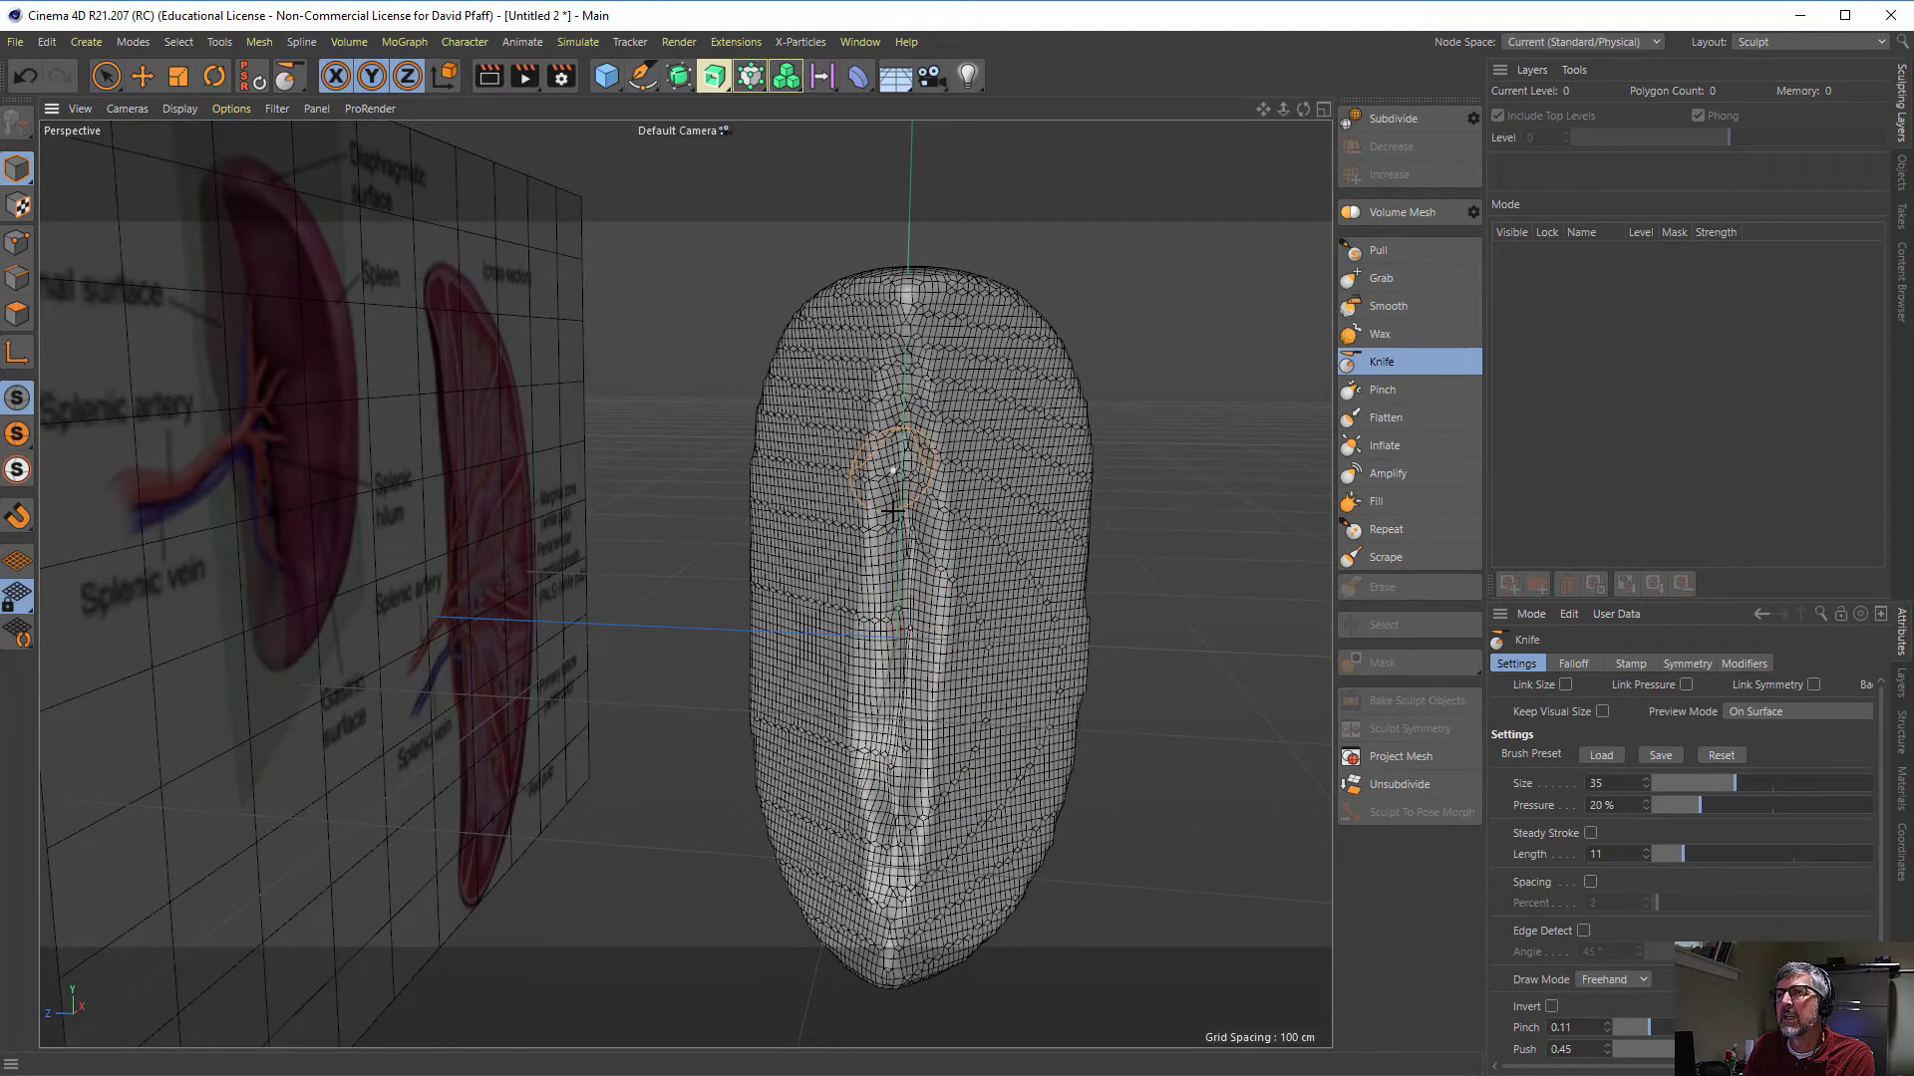
{"action": "left_click_drag", "start_coordinate": [901, 747], "coordinate": [901, 641]}
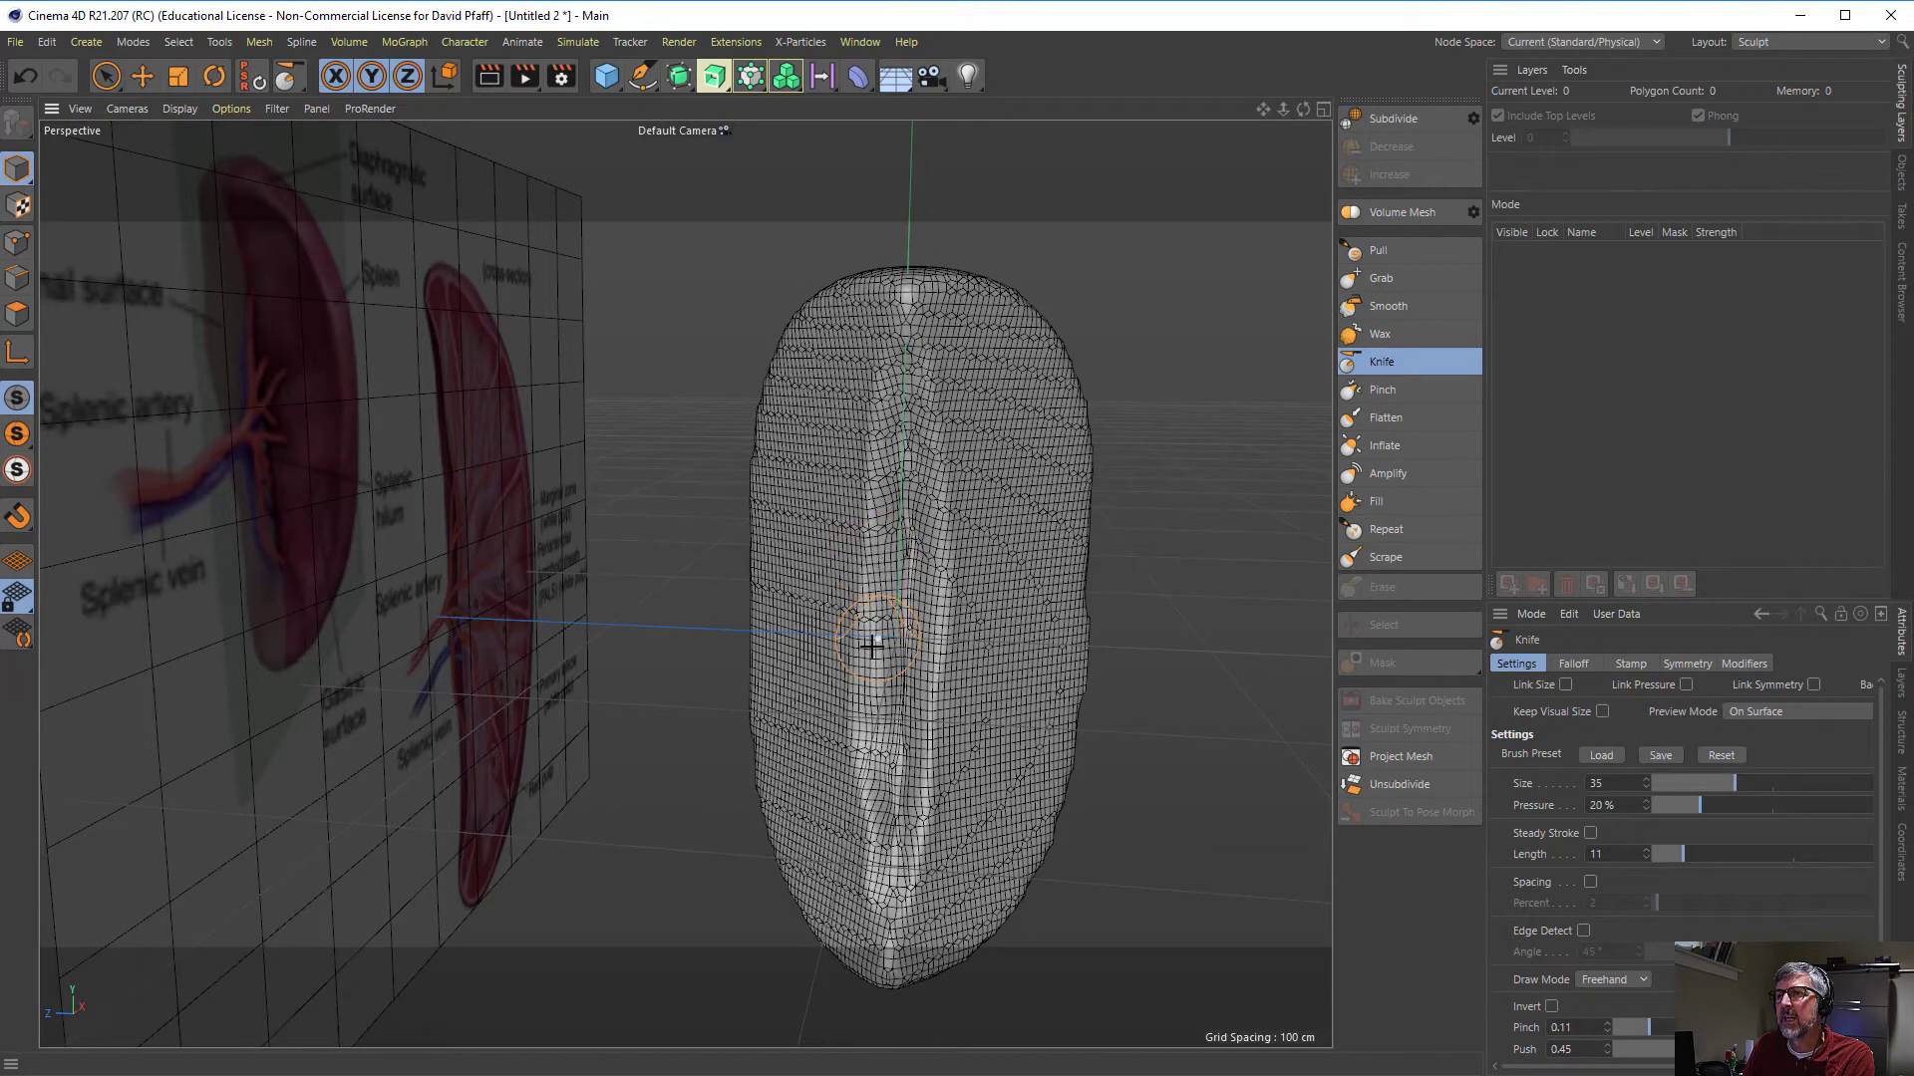
{"action": "left_click", "coordinate": [1385, 306]}
{"action": "mouse_move", "coordinate": [901, 401]}
{"action": "left_mouse_down"}
{"action": "mouse_move", "coordinate": [906, 585]}
{"action": "mouse_move", "coordinate": [899, 523]}
{"action": "left_mouse_up"}
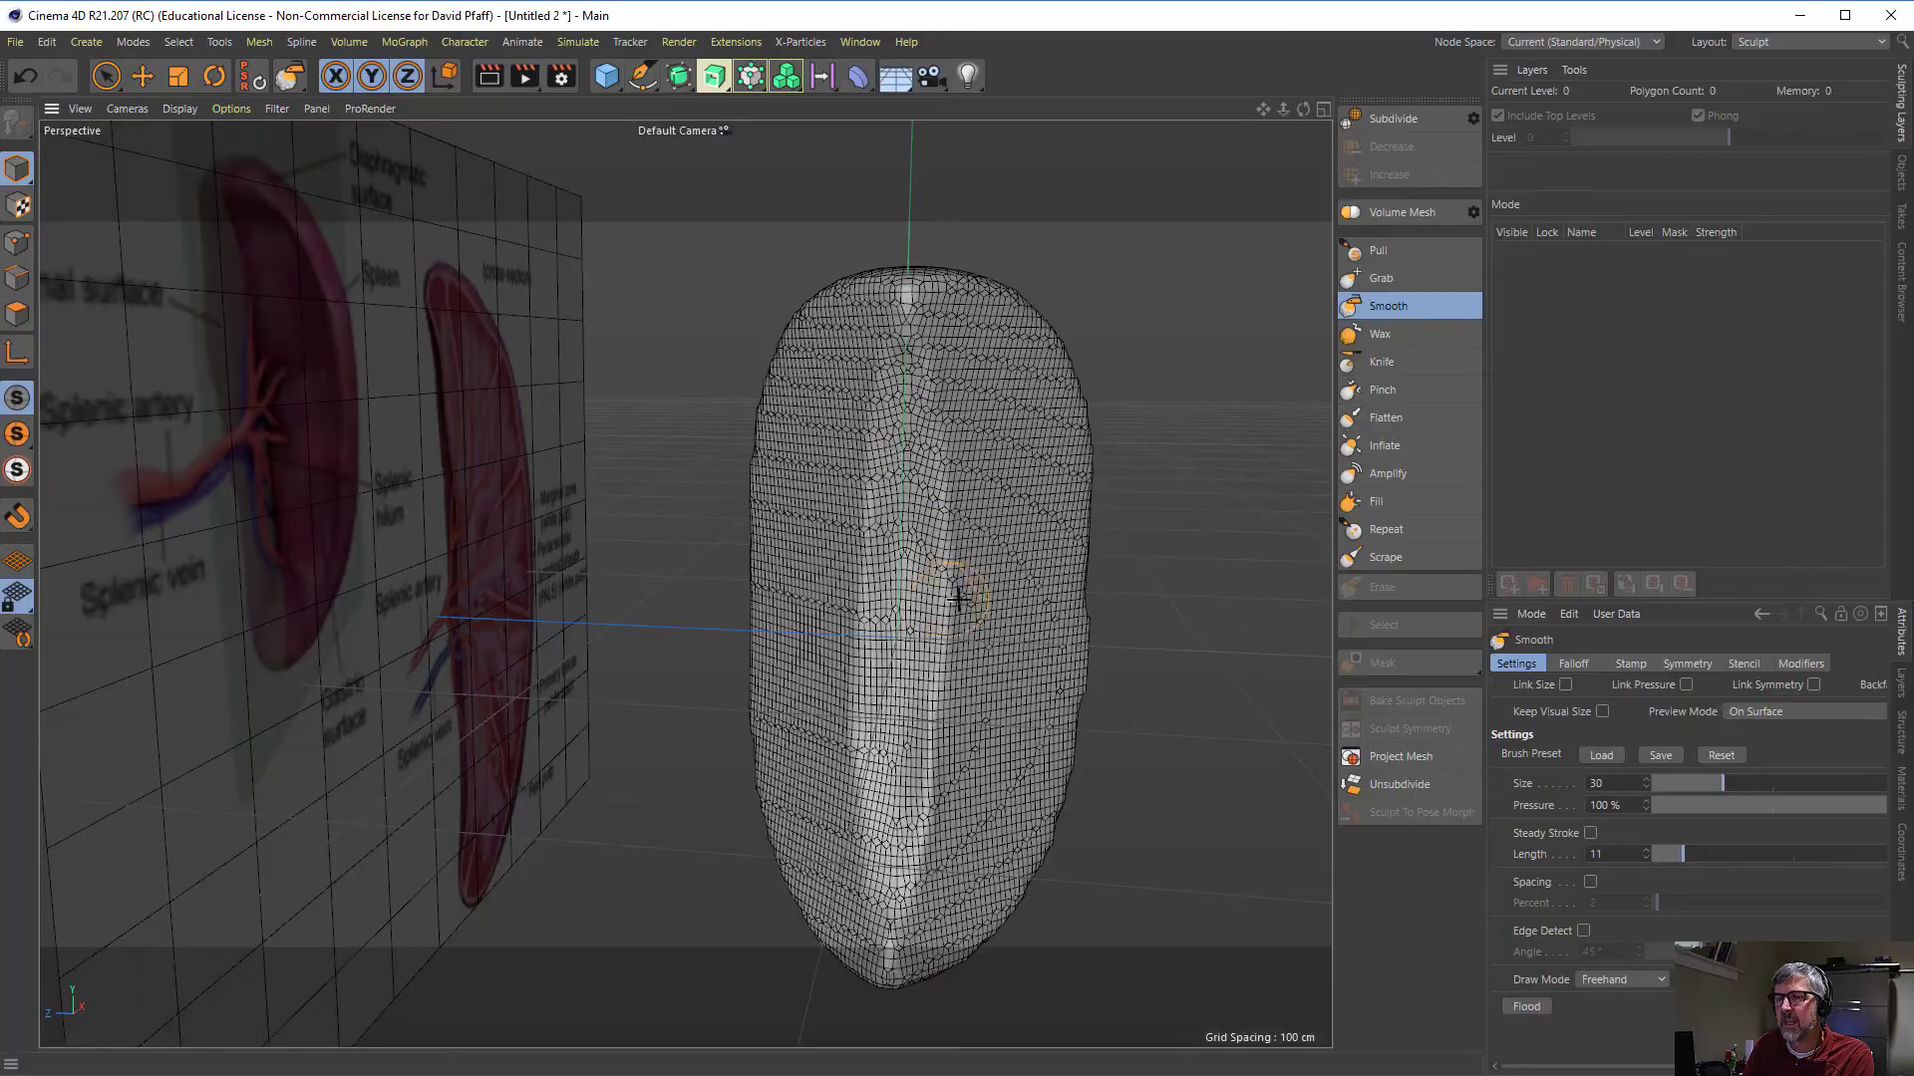
- Carve shallow hollows along the spleen's broad side face with the Knife brush at size 40, pressure 20%, pinch 0.08 and push 0.45
{"action": "left_click_drag", "start_coordinate": [957, 598], "coordinate": [983, 605], "text": "alt"}
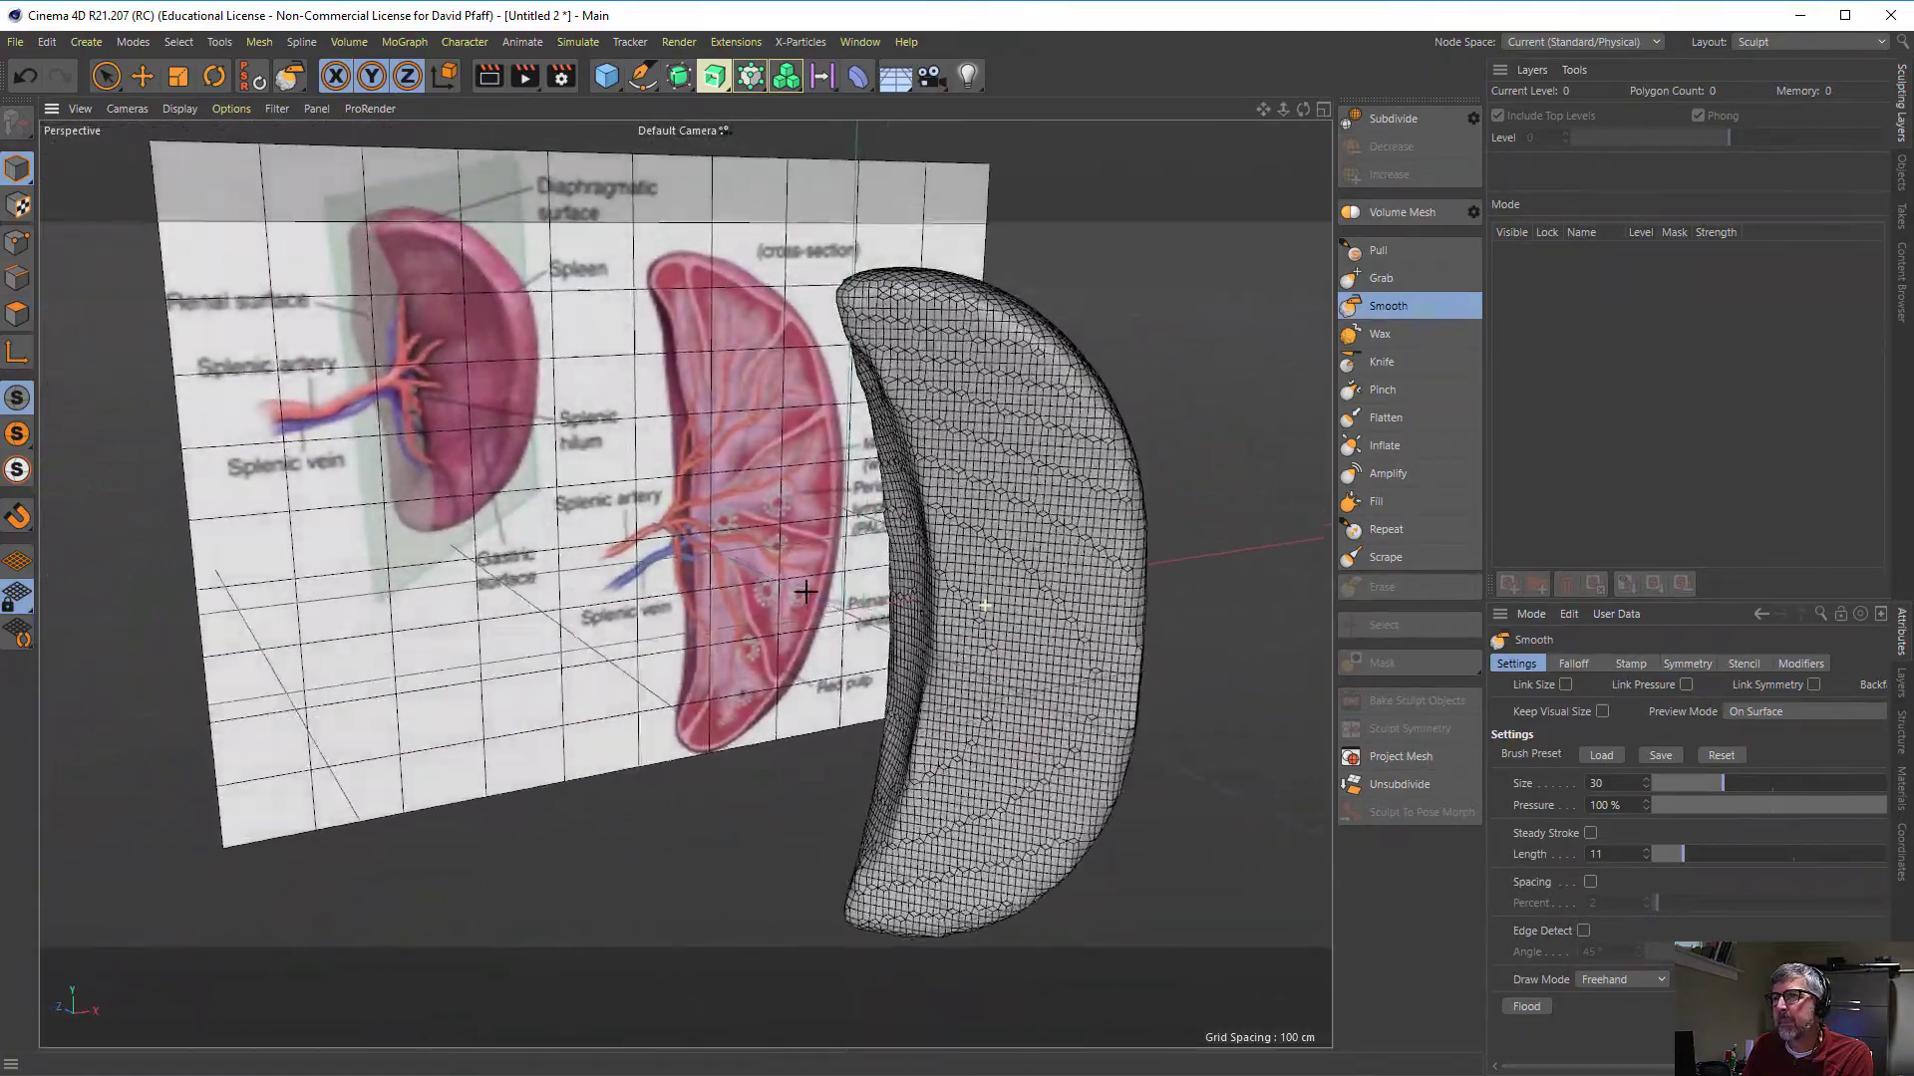
{"action": "mouse_move", "coordinate": [805, 591]}
{"action": "left_mouse_down", "text": "alt"}
{"action": "mouse_move", "coordinate": [1016, 568]}
{"action": "mouse_move", "coordinate": [835, 564]}
{"action": "mouse_move", "coordinate": [1016, 560]}
{"action": "mouse_move", "coordinate": [837, 564]}
{"action": "mouse_move", "coordinate": [455, 304]}
{"action": "left_mouse_up", "text": "alt"}
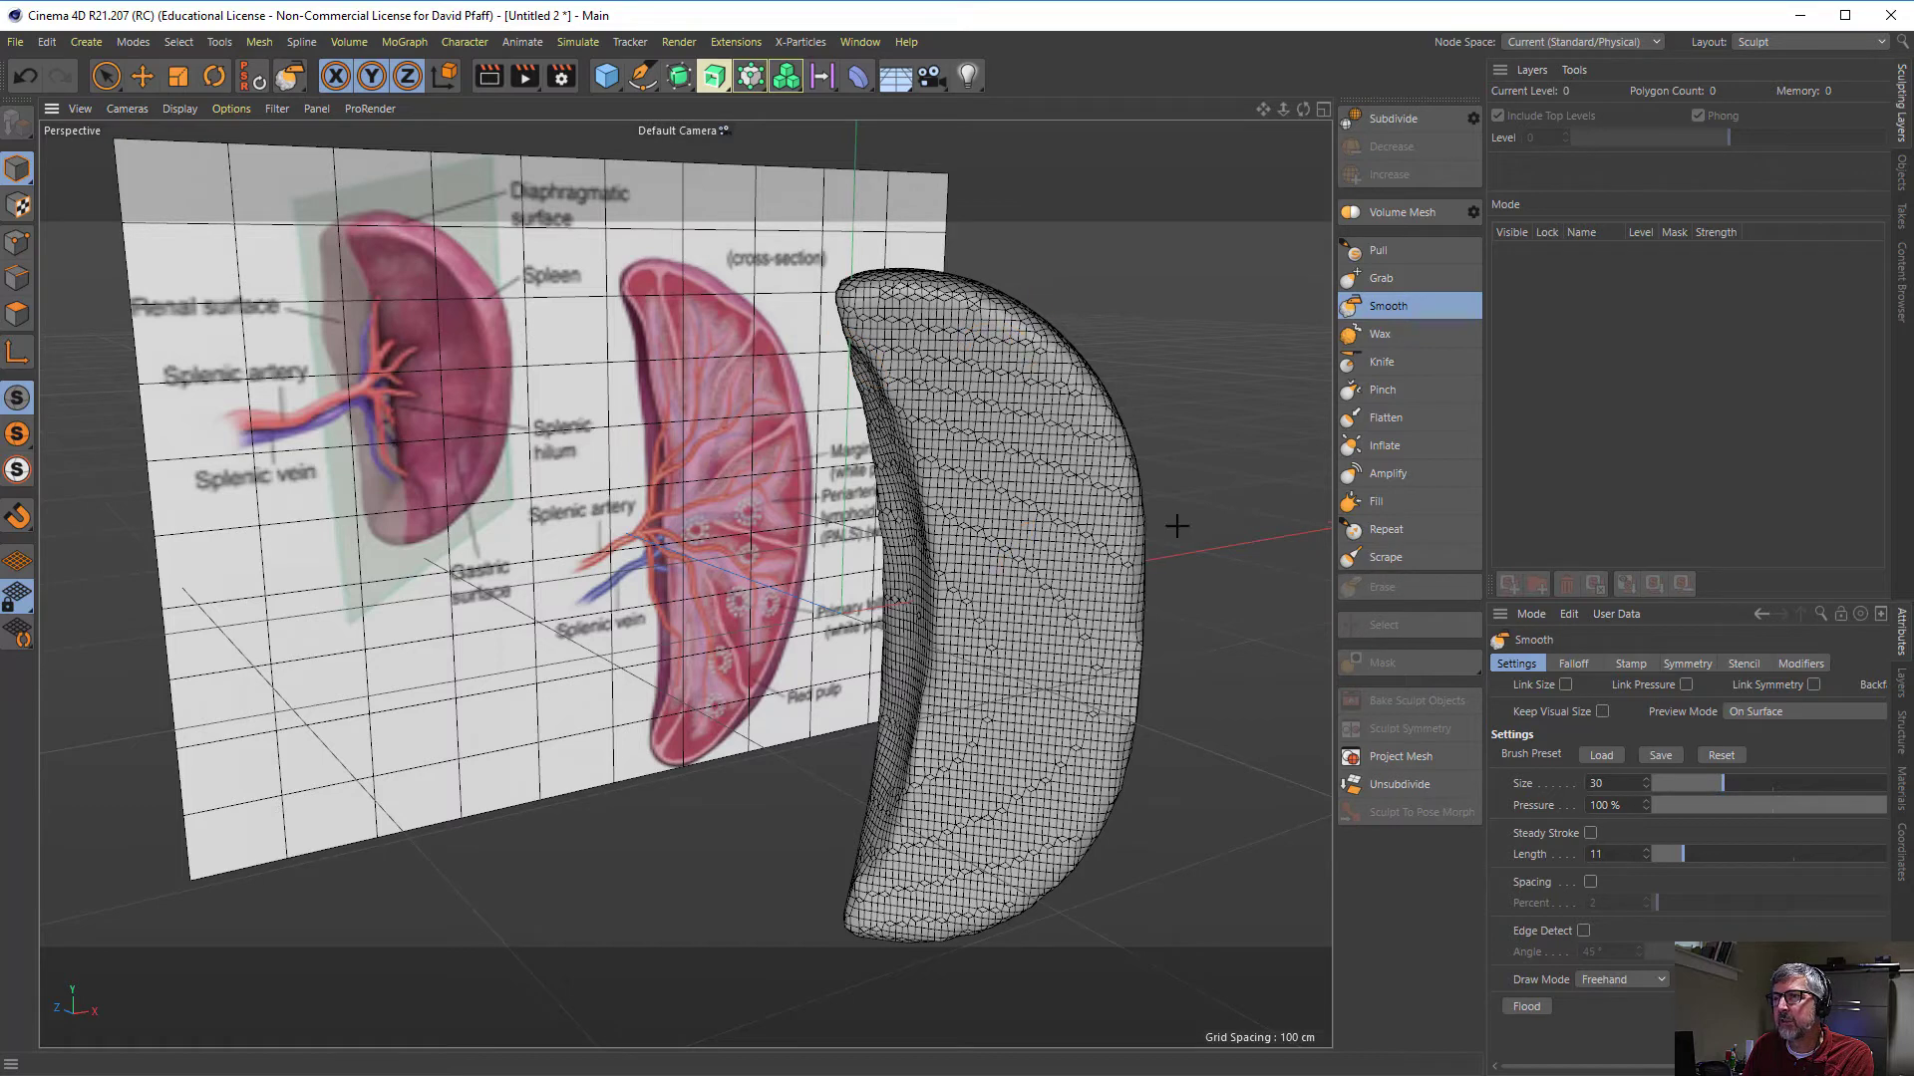
{"action": "left_click", "coordinate": [1382, 363]}
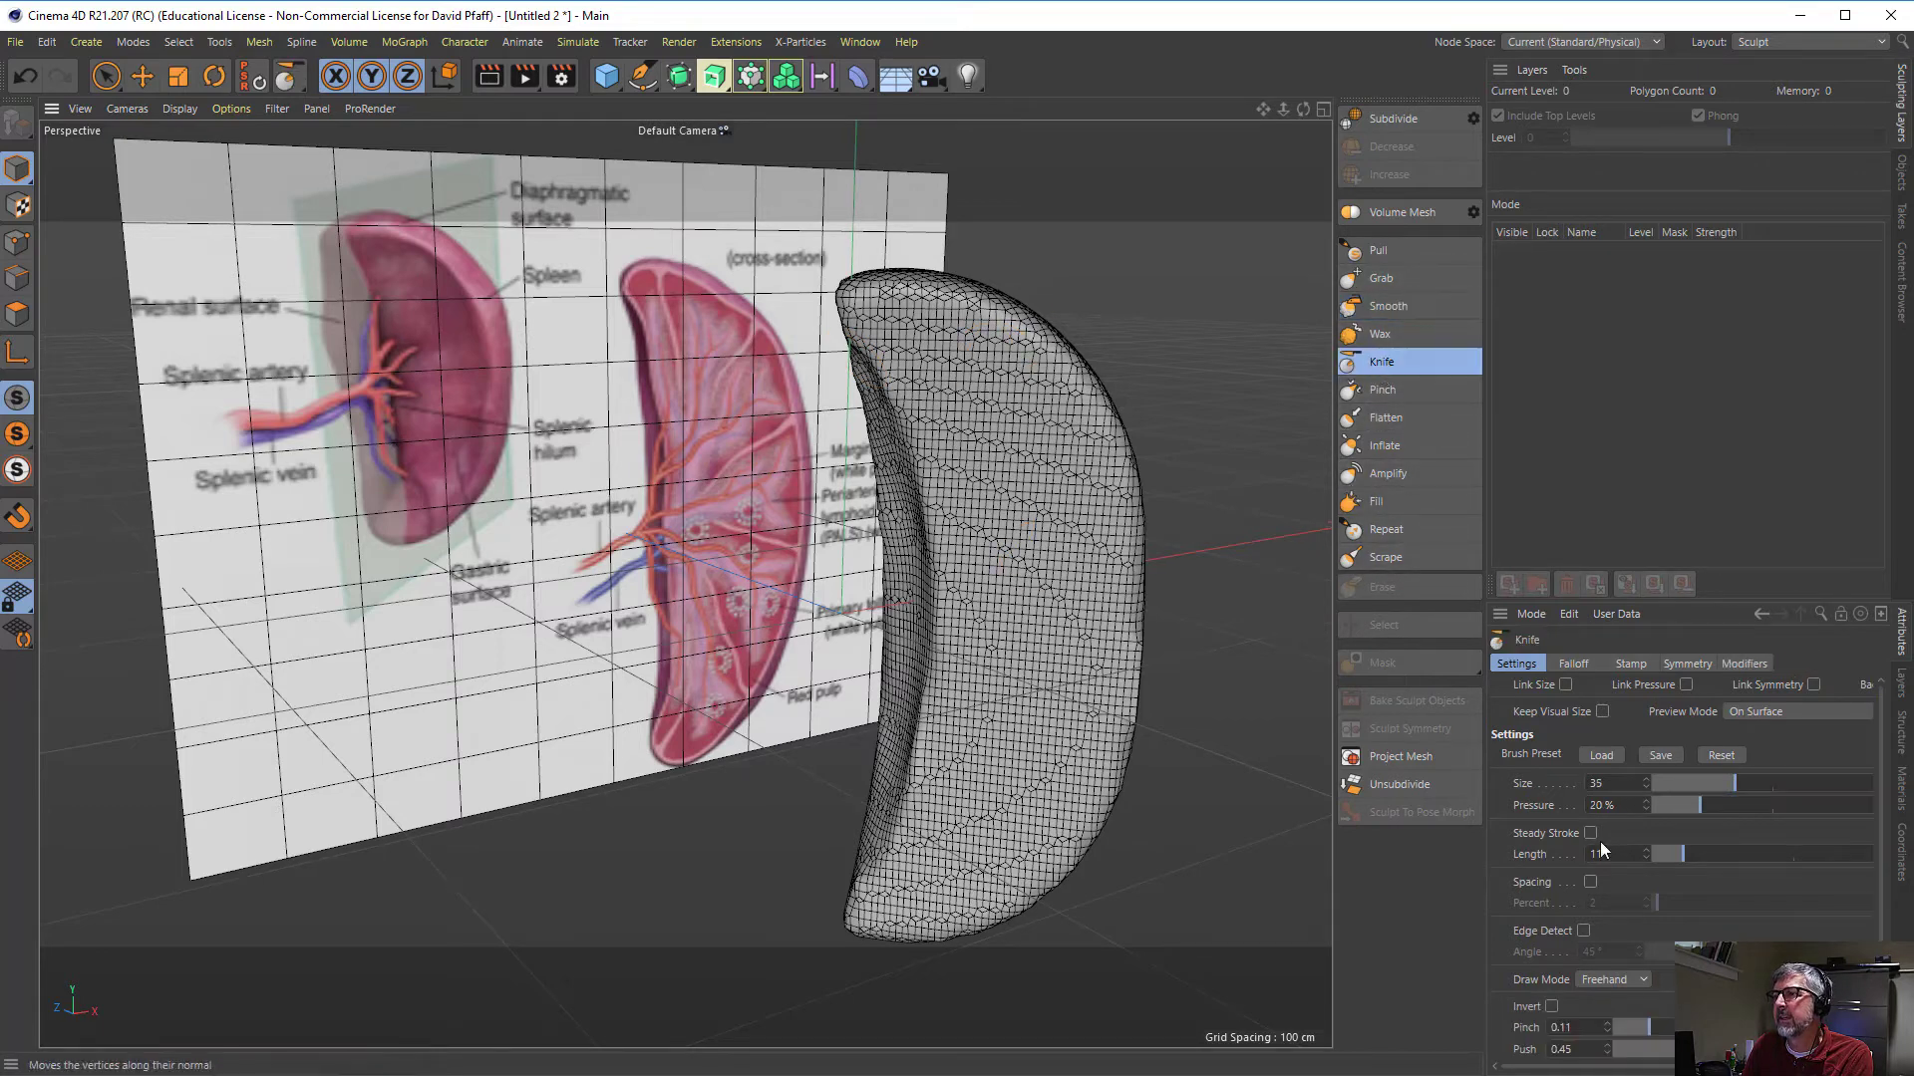
{"action": "left_click", "coordinate": [1748, 786]}
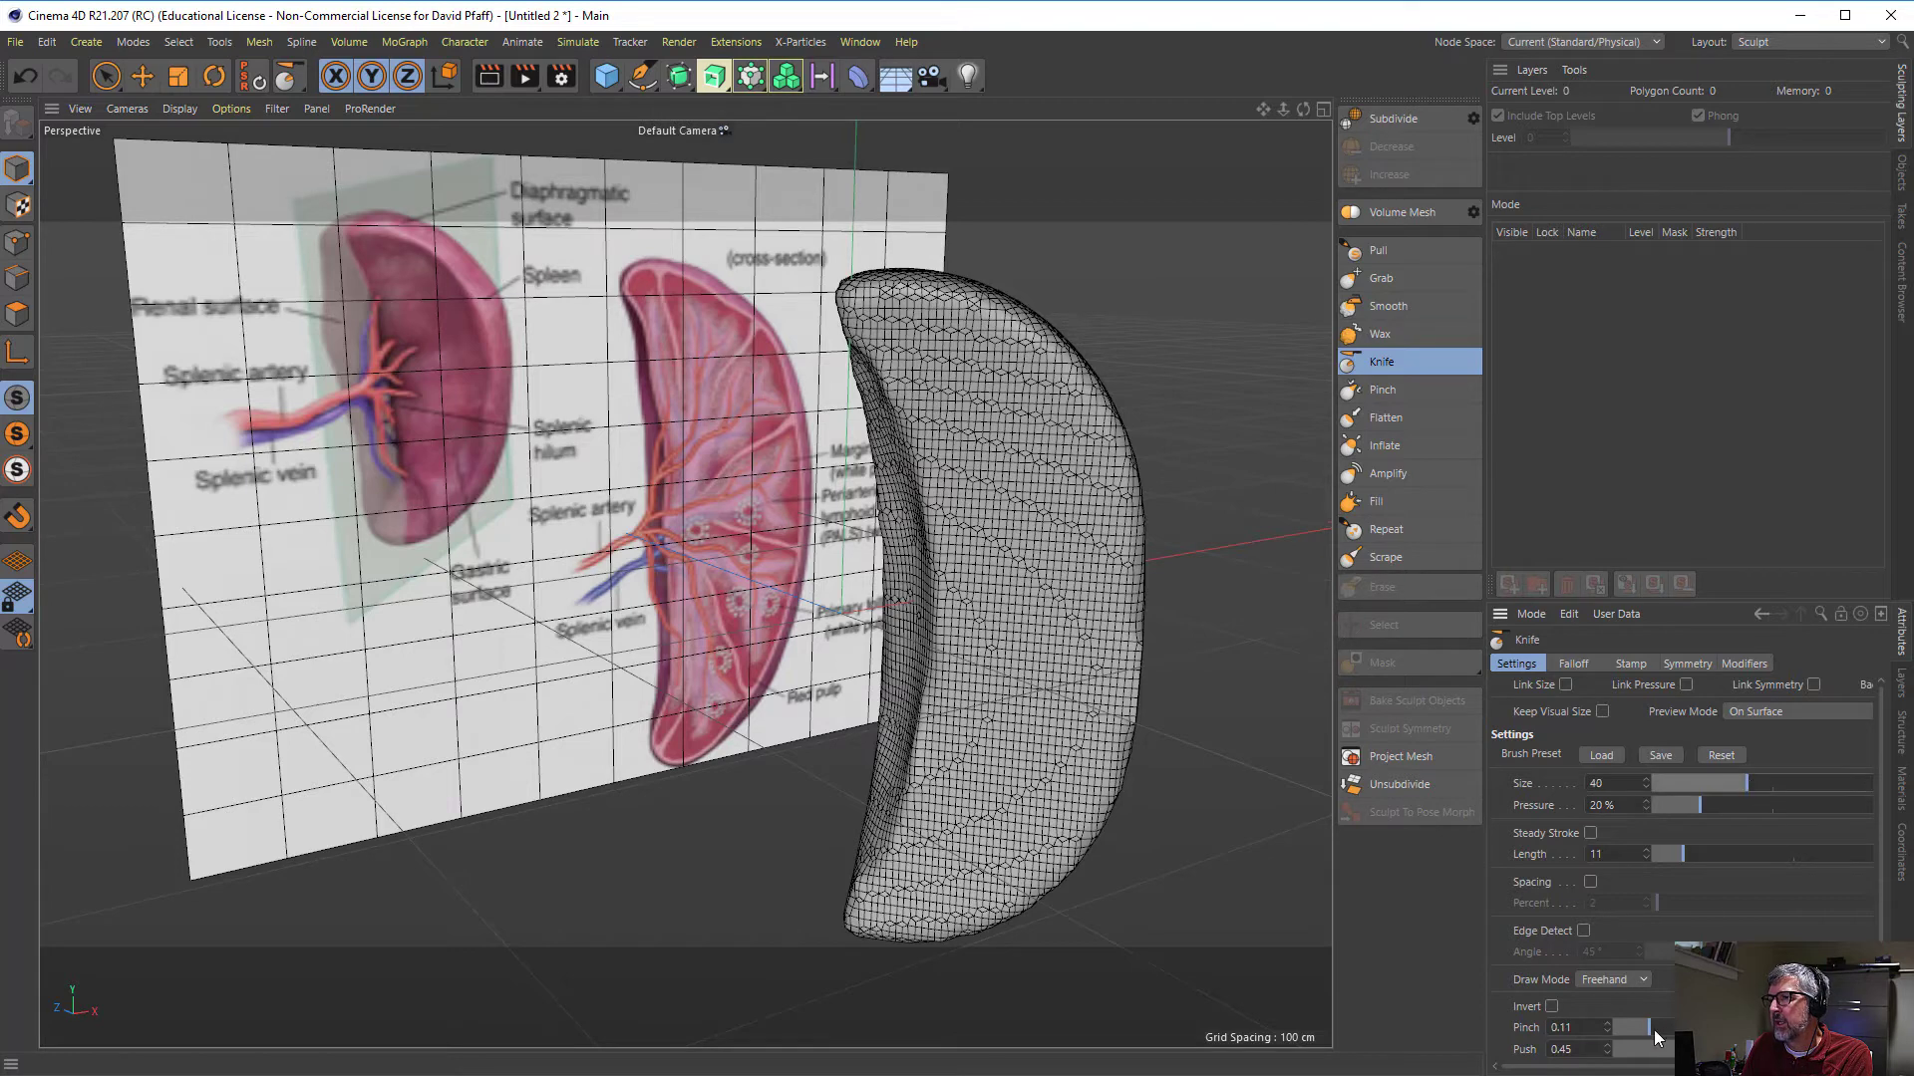
{"action": "left_click_drag", "start_coordinate": [1642, 1029], "coordinate": [1638, 1029]}
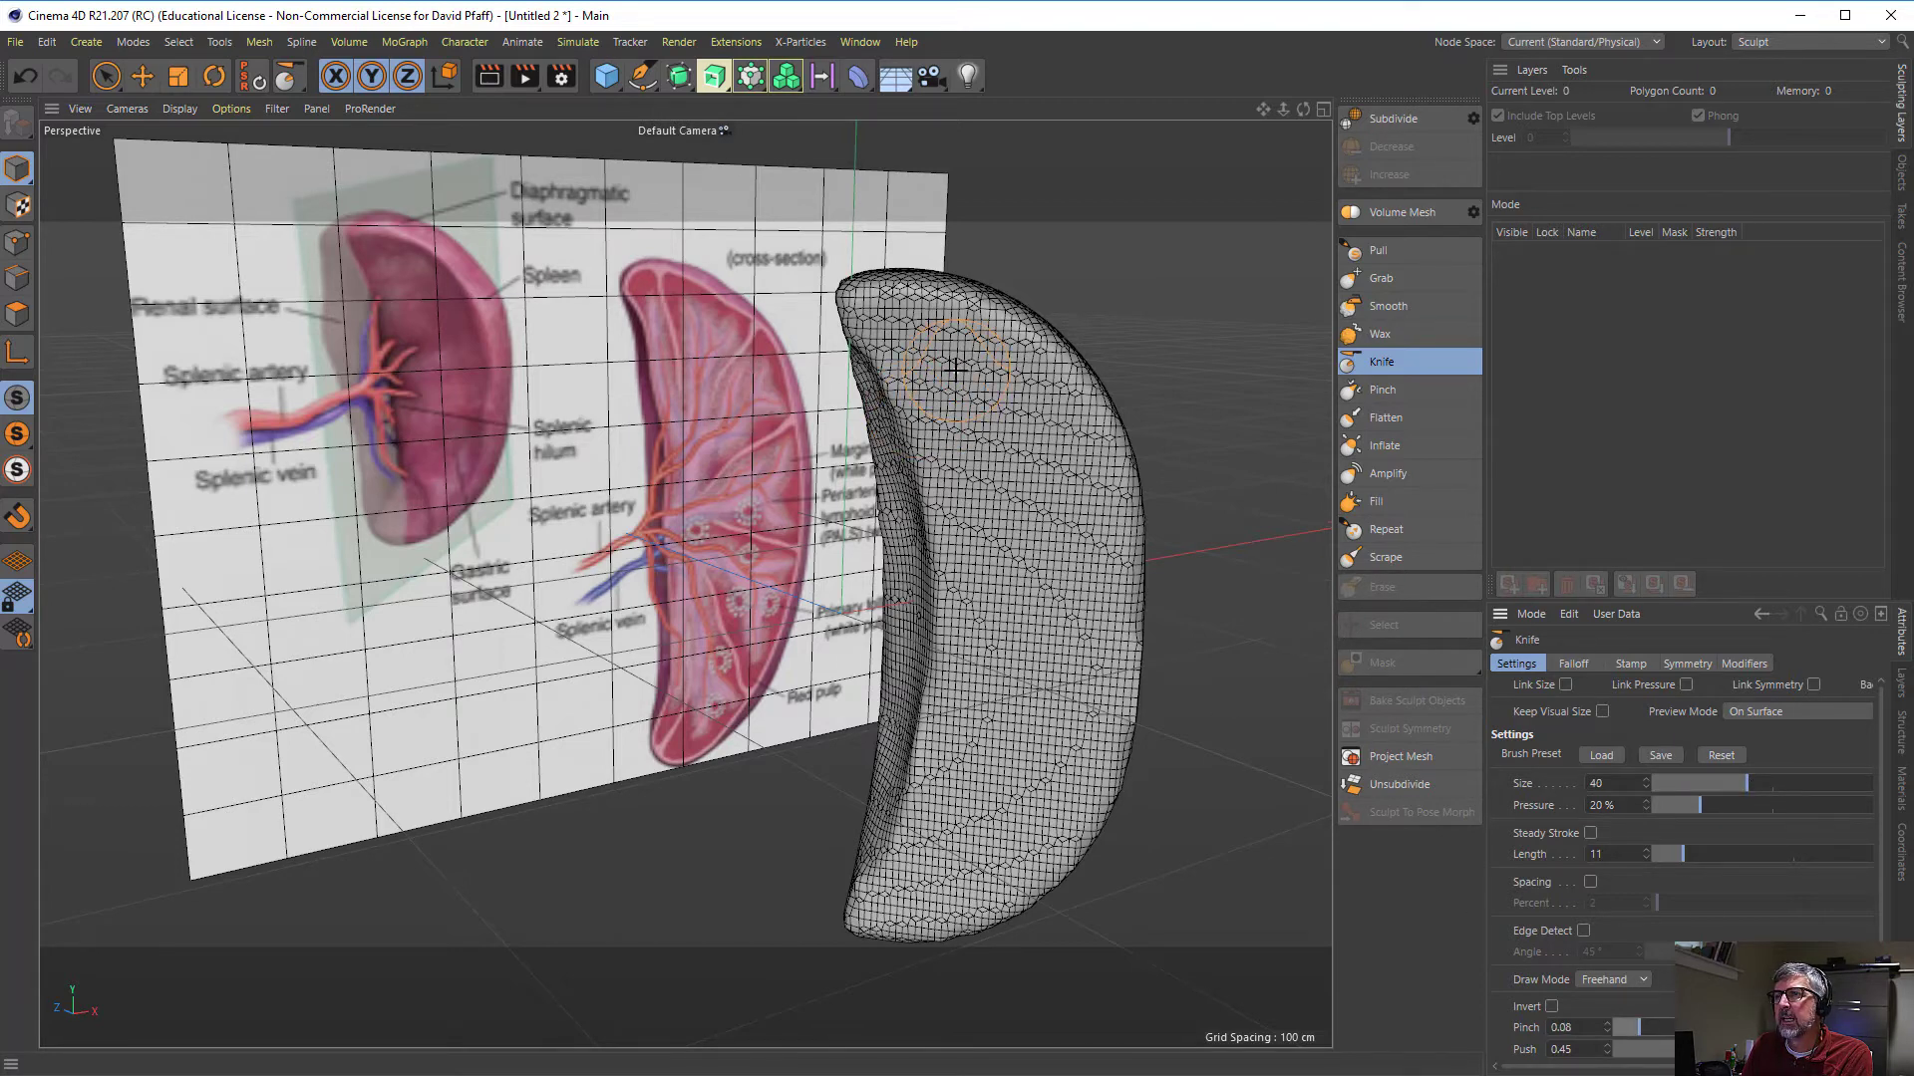
{"action": "mouse_move", "coordinate": [954, 369]}
{"action": "left_mouse_down"}
{"action": "mouse_move", "coordinate": [1006, 566]}
{"action": "mouse_move", "coordinate": [1007, 399]}
{"action": "mouse_move", "coordinate": [1054, 628]}
{"action": "mouse_move", "coordinate": [1026, 783]}
{"action": "left_mouse_up"}
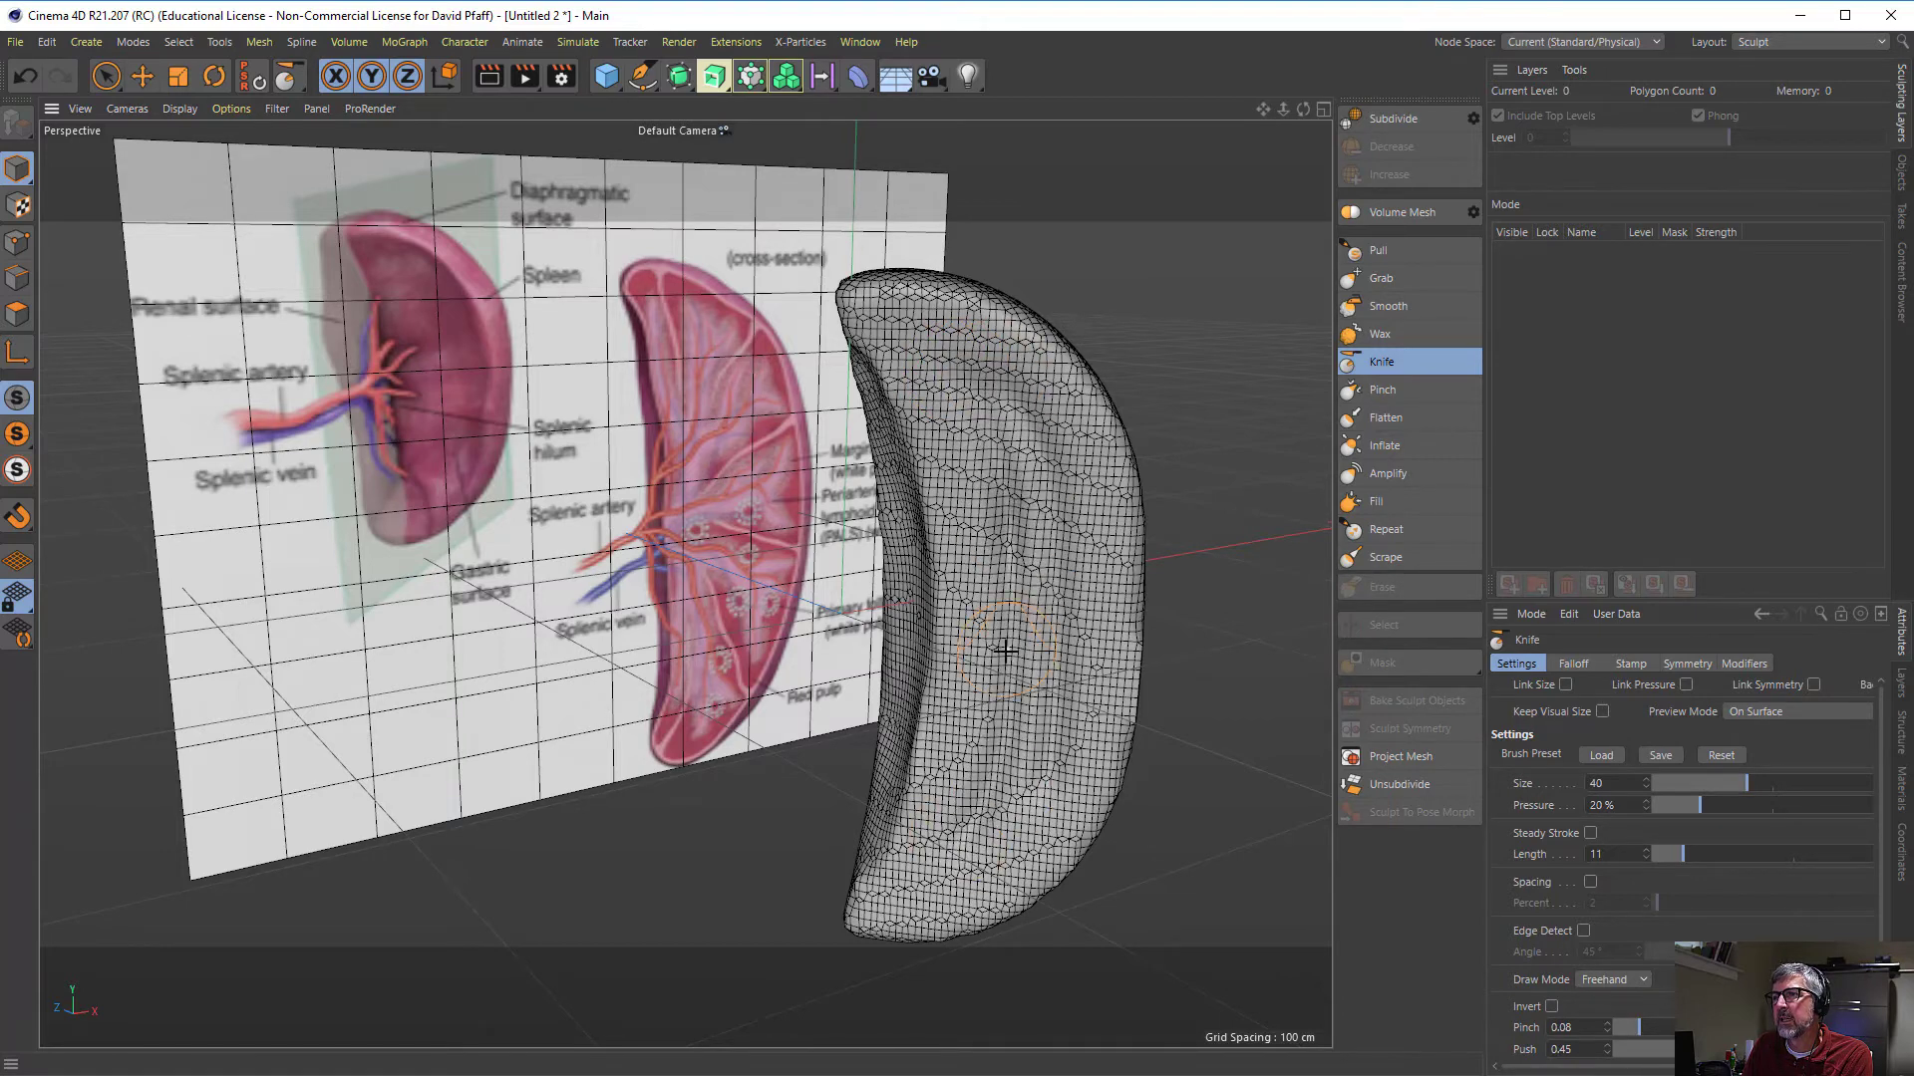
{"action": "mouse_move", "coordinate": [966, 393]}
{"action": "left_mouse_down"}
{"action": "mouse_move", "coordinate": [1006, 445]}
{"action": "mouse_move", "coordinate": [1025, 641]}
{"action": "mouse_move", "coordinate": [981, 859]}
{"action": "mouse_move", "coordinate": [1080, 692]}
{"action": "mouse_move", "coordinate": [1085, 508]}
{"action": "mouse_move", "coordinate": [1029, 394]}
{"action": "mouse_move", "coordinate": [950, 361]}
{"action": "left_mouse_up"}
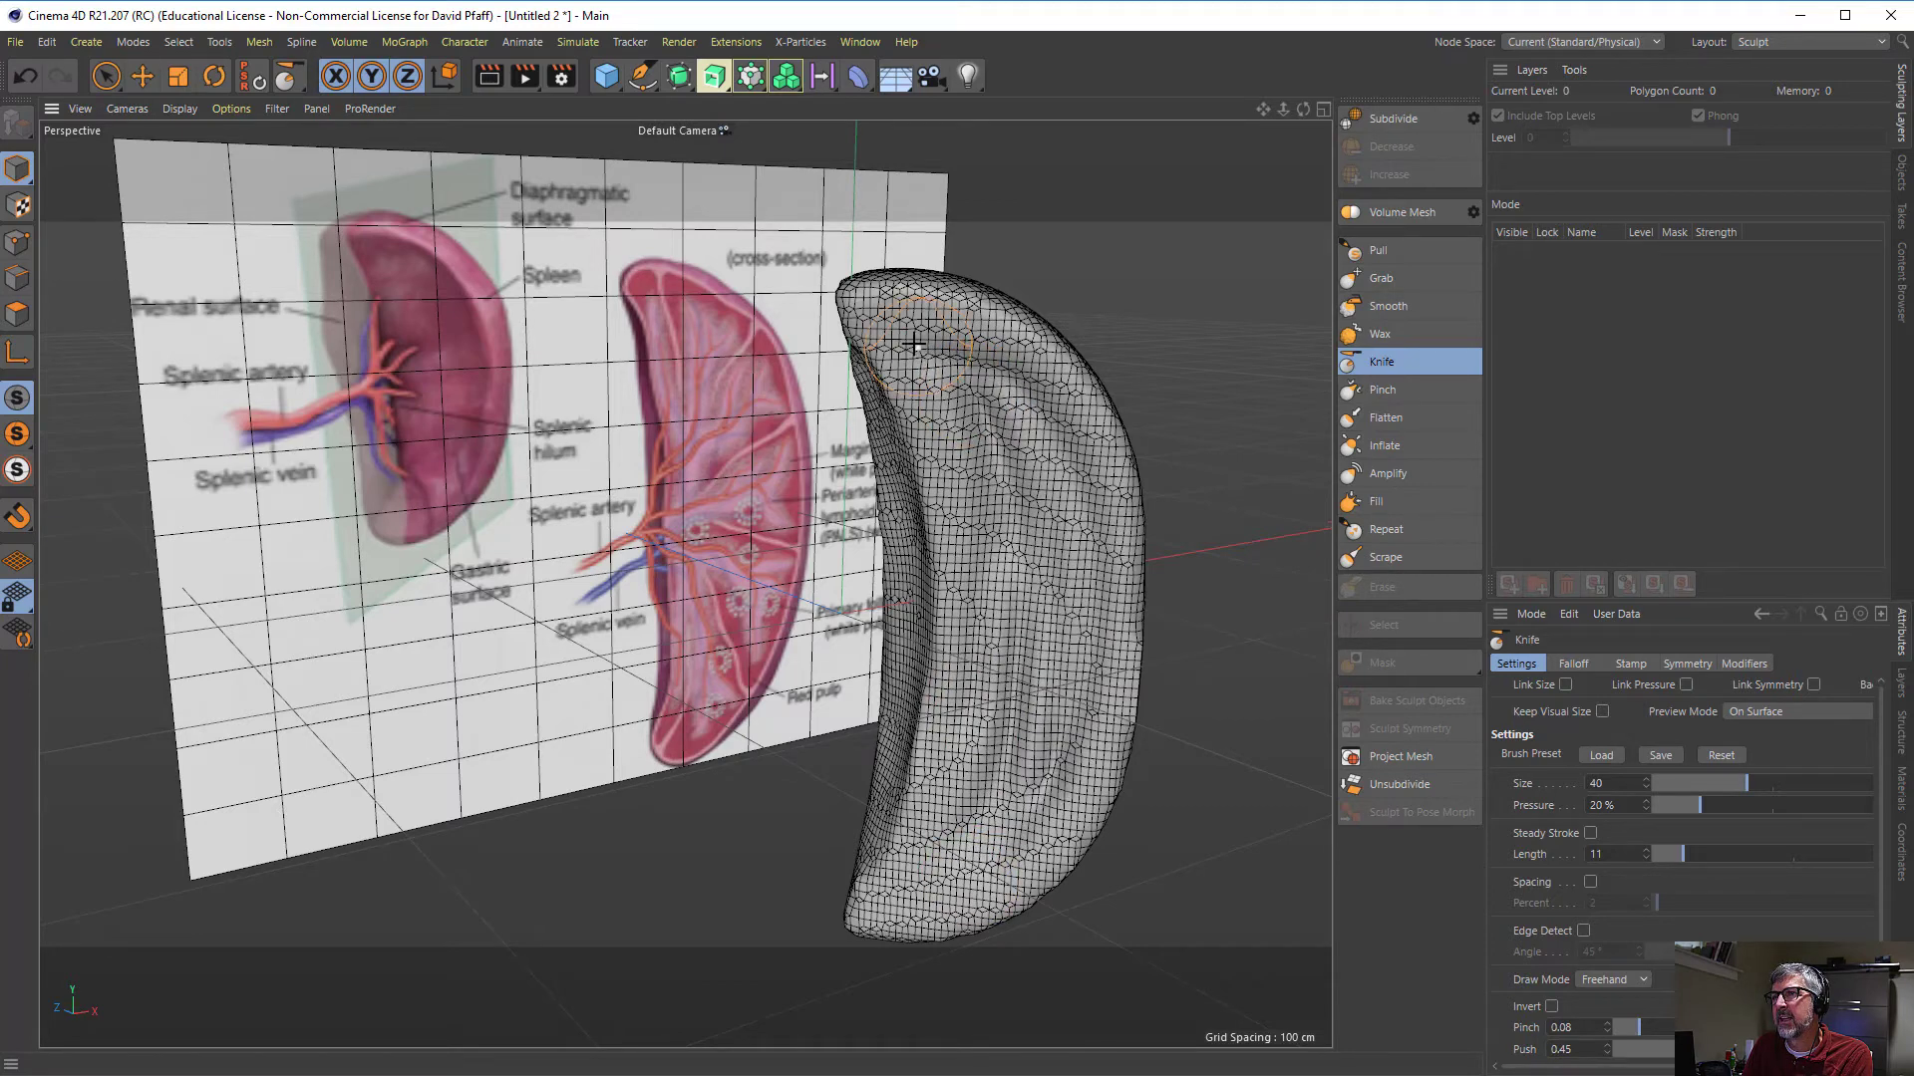
- Carve additional shallow hollows near the upper end and down the centre of the broad side face with the Knife brush
{"action": "mouse_move", "coordinate": [950, 427]}
{"action": "left_mouse_down"}
{"action": "mouse_move", "coordinate": [974, 726]}
{"action": "mouse_move", "coordinate": [942, 892]}
{"action": "mouse_move", "coordinate": [1017, 794]}
{"action": "mouse_move", "coordinate": [1068, 434]}
{"action": "mouse_move", "coordinate": [980, 352]}
{"action": "left_mouse_up"}
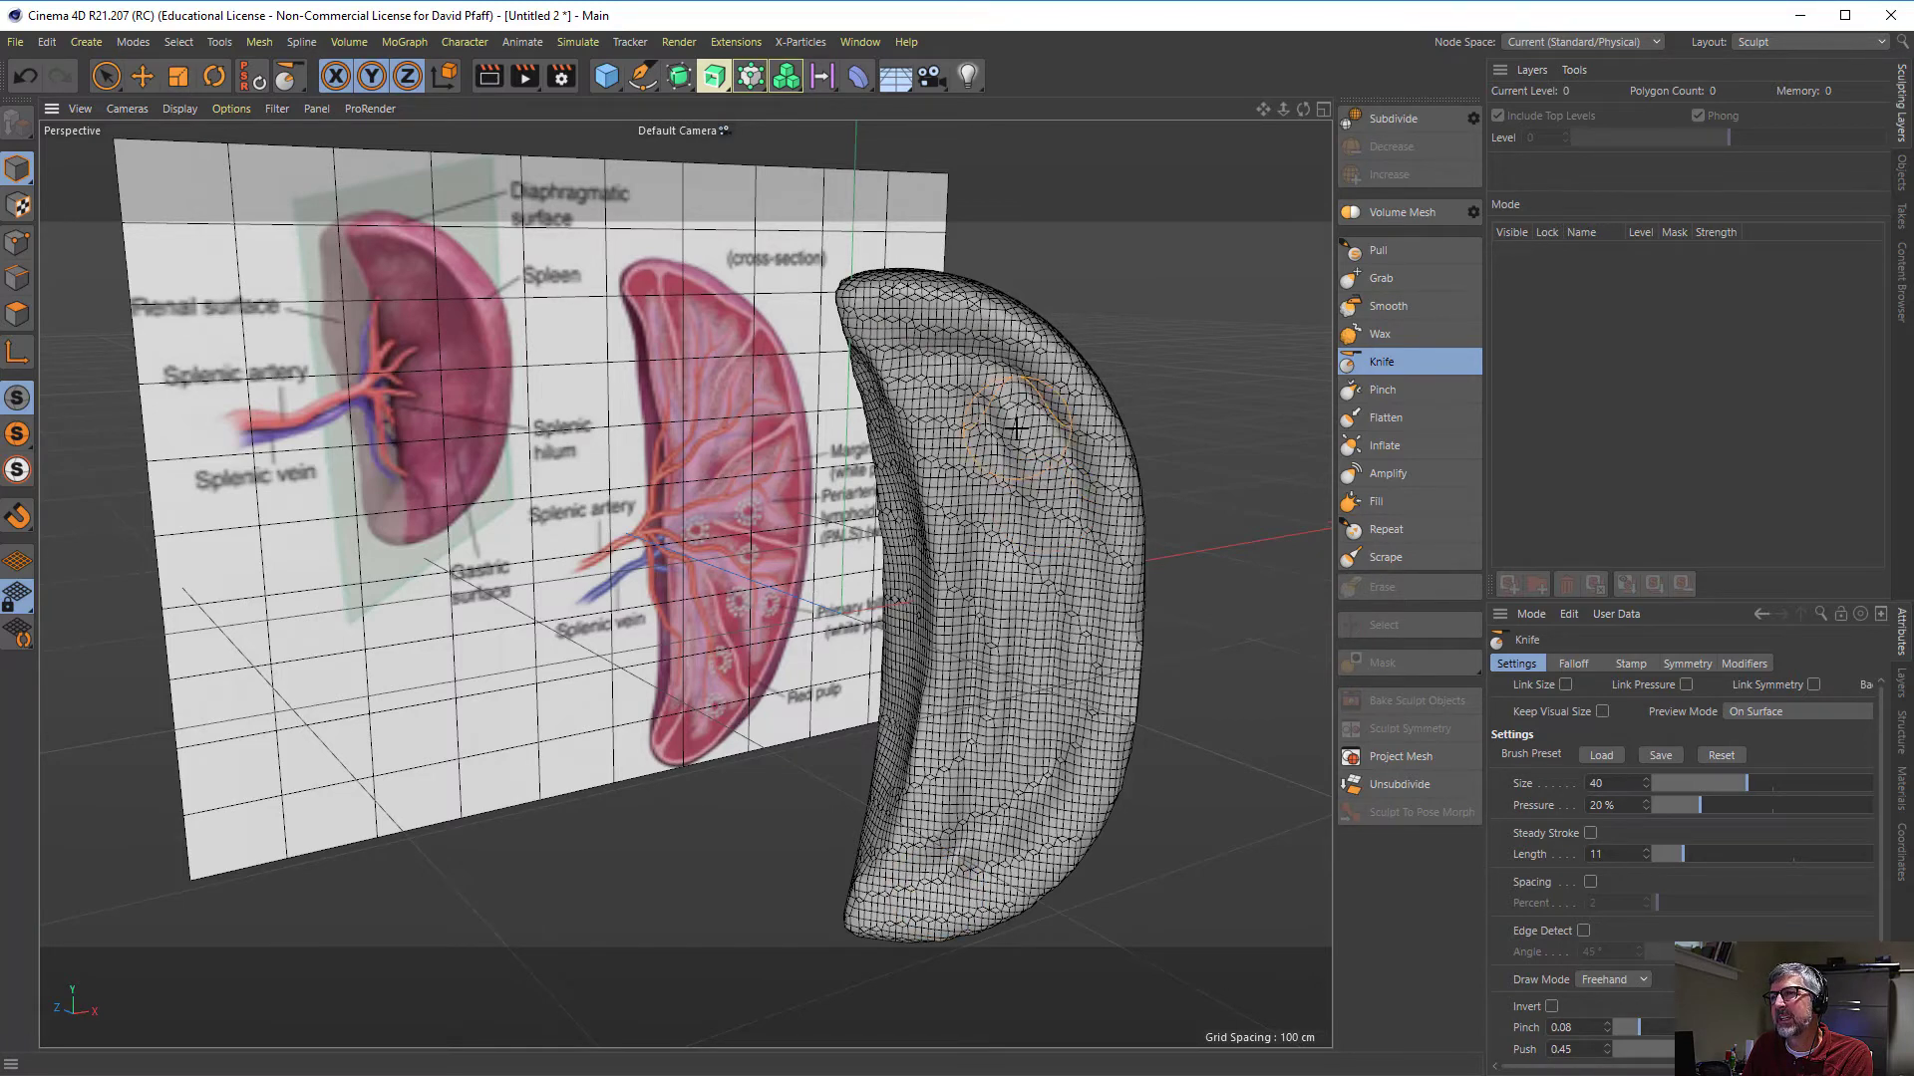
{"action": "mouse_move", "coordinate": [1007, 414]}
{"action": "left_mouse_down"}
{"action": "mouse_move", "coordinate": [1074, 619]}
{"action": "mouse_move", "coordinate": [1026, 836]}
{"action": "mouse_move", "coordinate": [935, 926]}
{"action": "left_mouse_up"}
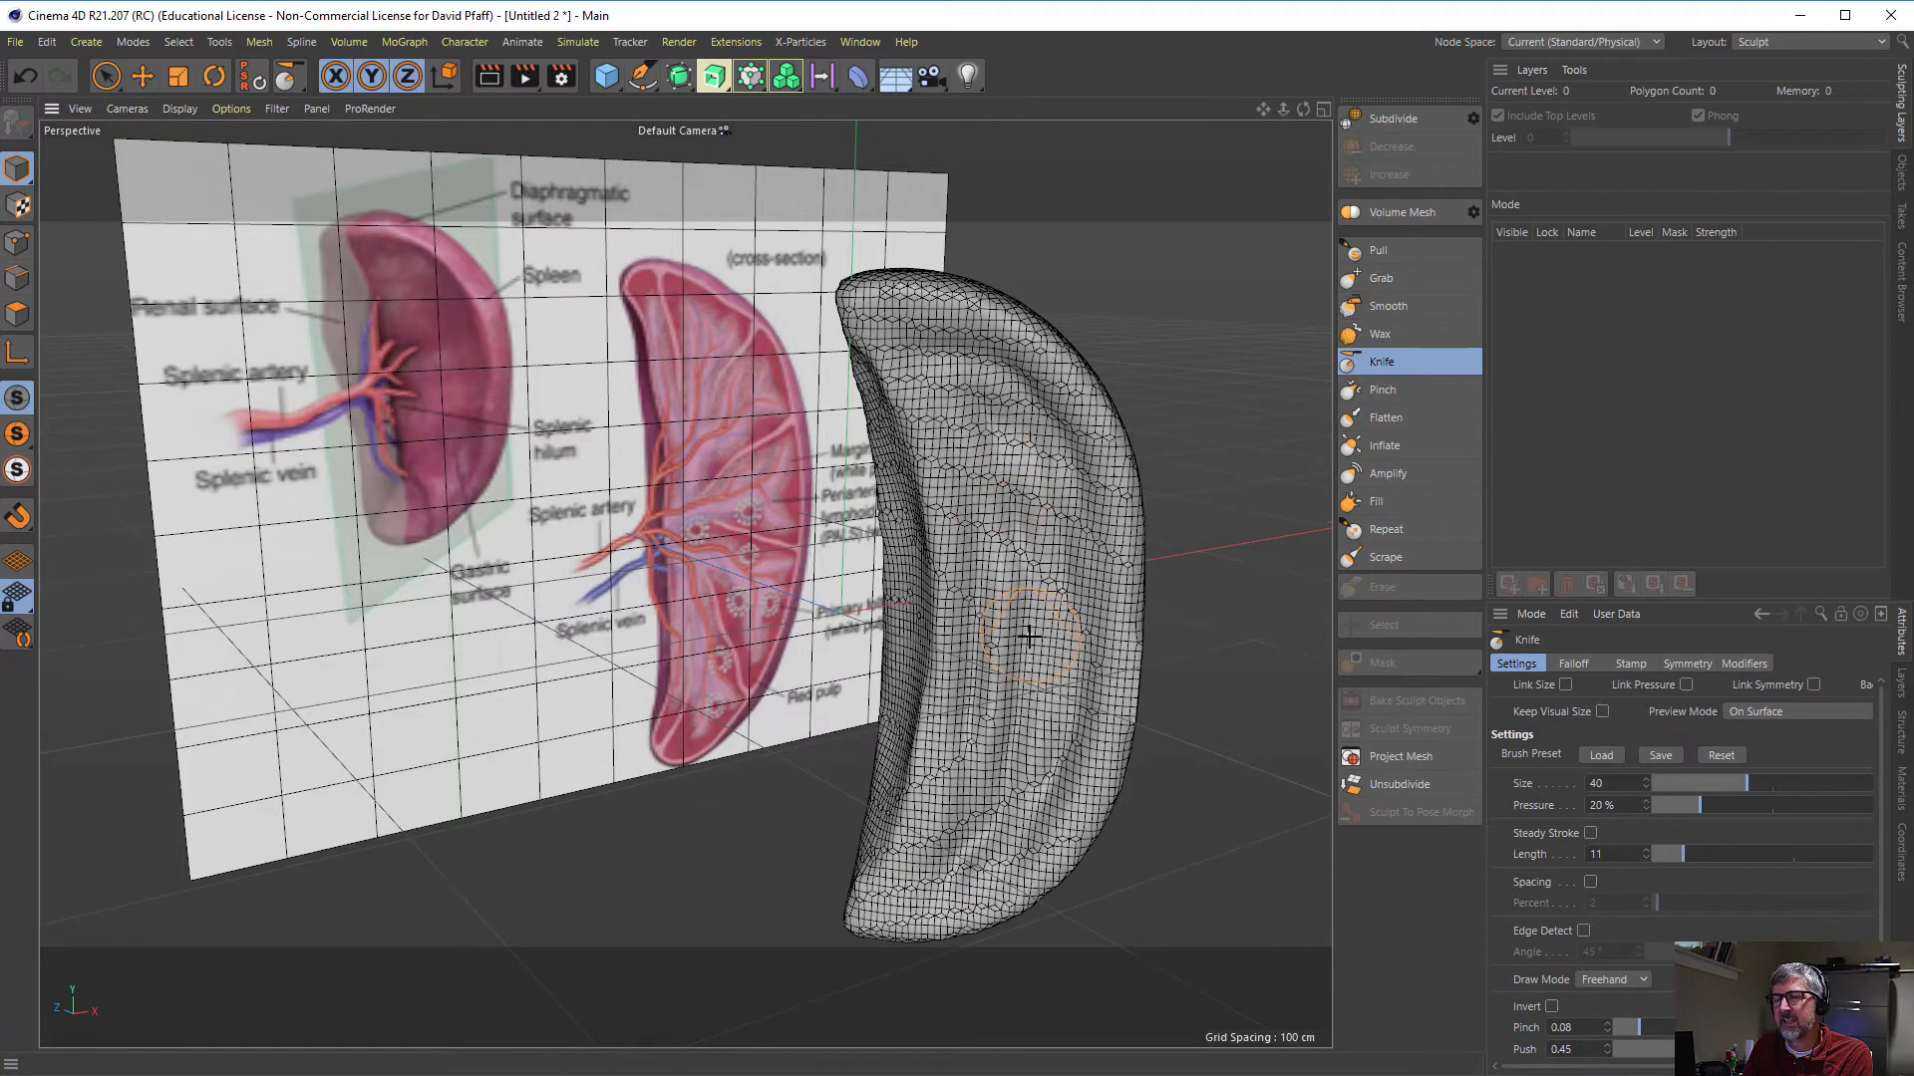
{"action": "mouse_move", "coordinate": [1029, 636]}
{"action": "left_mouse_down", "text": "alt"}
{"action": "mouse_move", "coordinate": [1140, 585]}
{"action": "mouse_move", "coordinate": [1026, 589]}
{"action": "mouse_move", "coordinate": [1025, 632]}
{"action": "mouse_move", "coordinate": [1118, 620]}
{"action": "mouse_move", "coordinate": [1021, 628]}
{"action": "left_mouse_up", "text": "alt"}
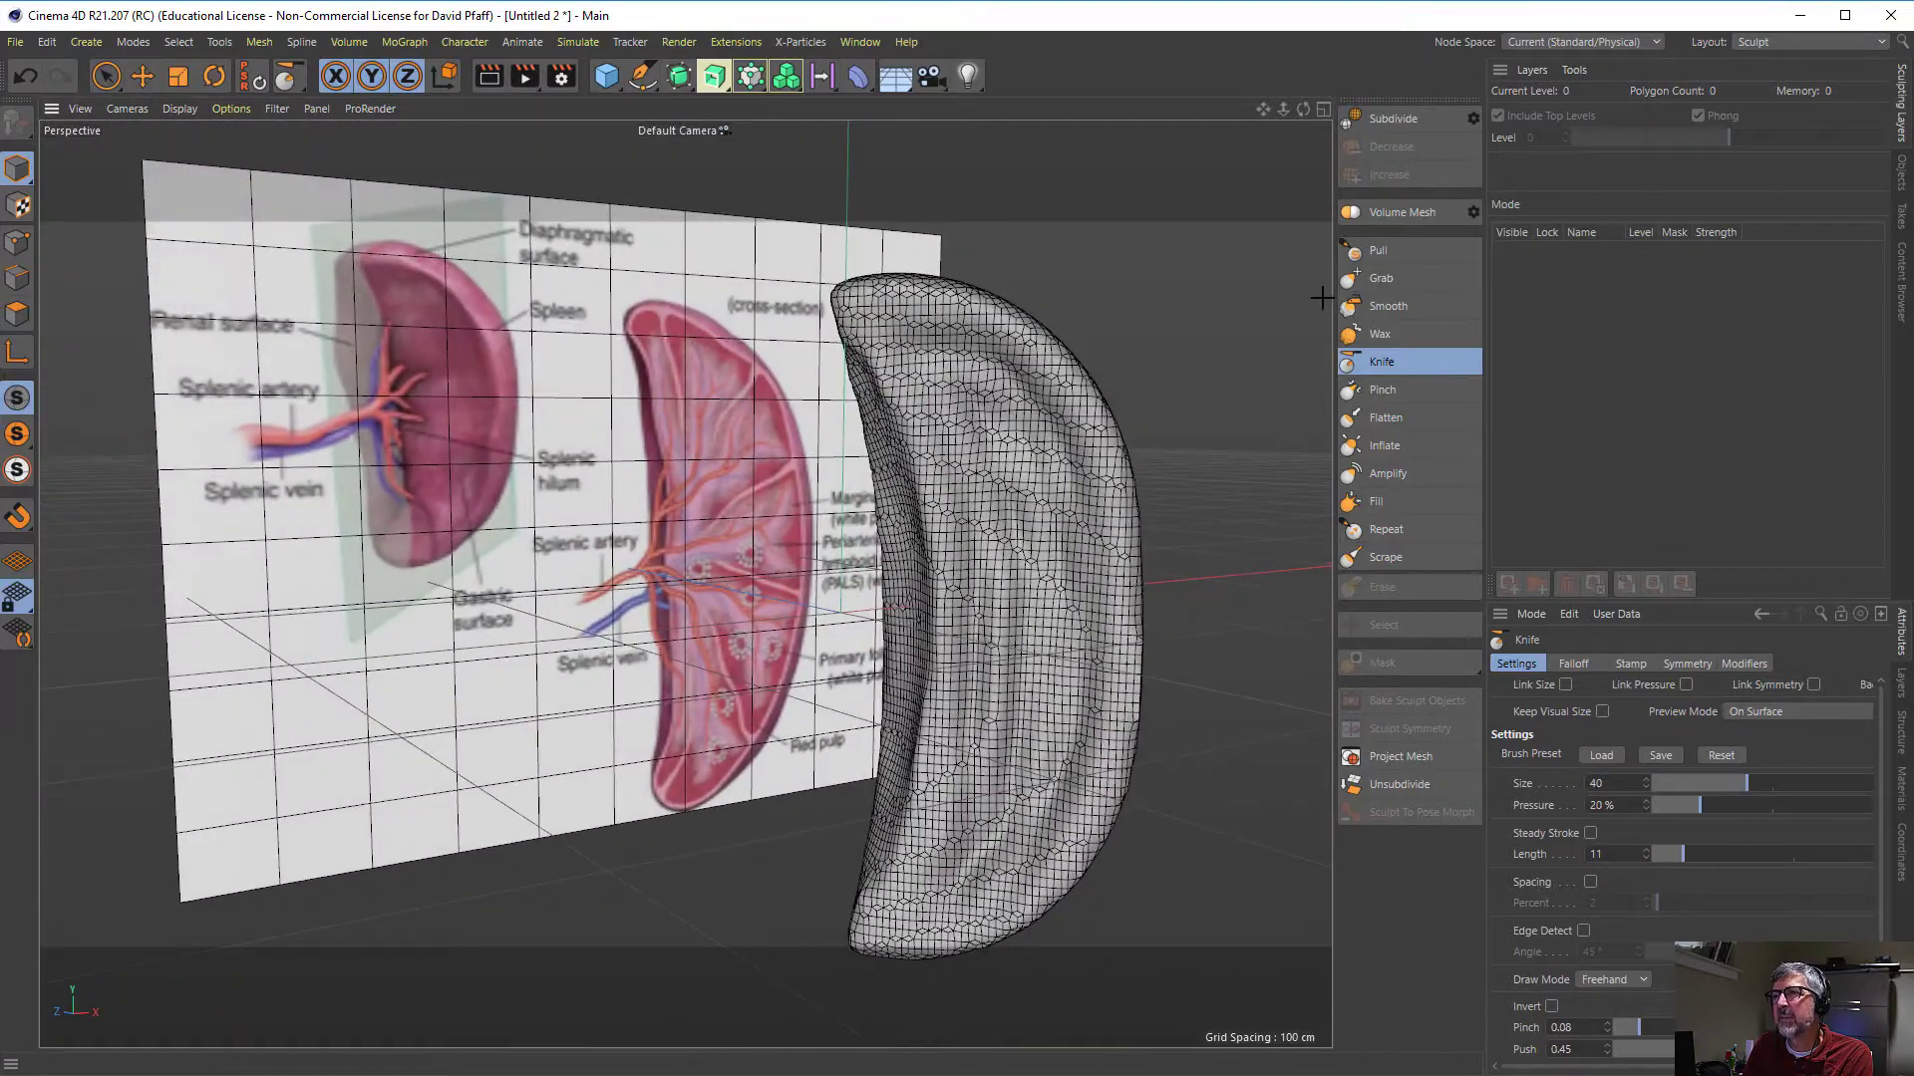
- Soften the carved ridges across the broad side face with the Smooth brush at size 30 and 100% pressure
{"action": "left_click", "coordinate": [1374, 310]}
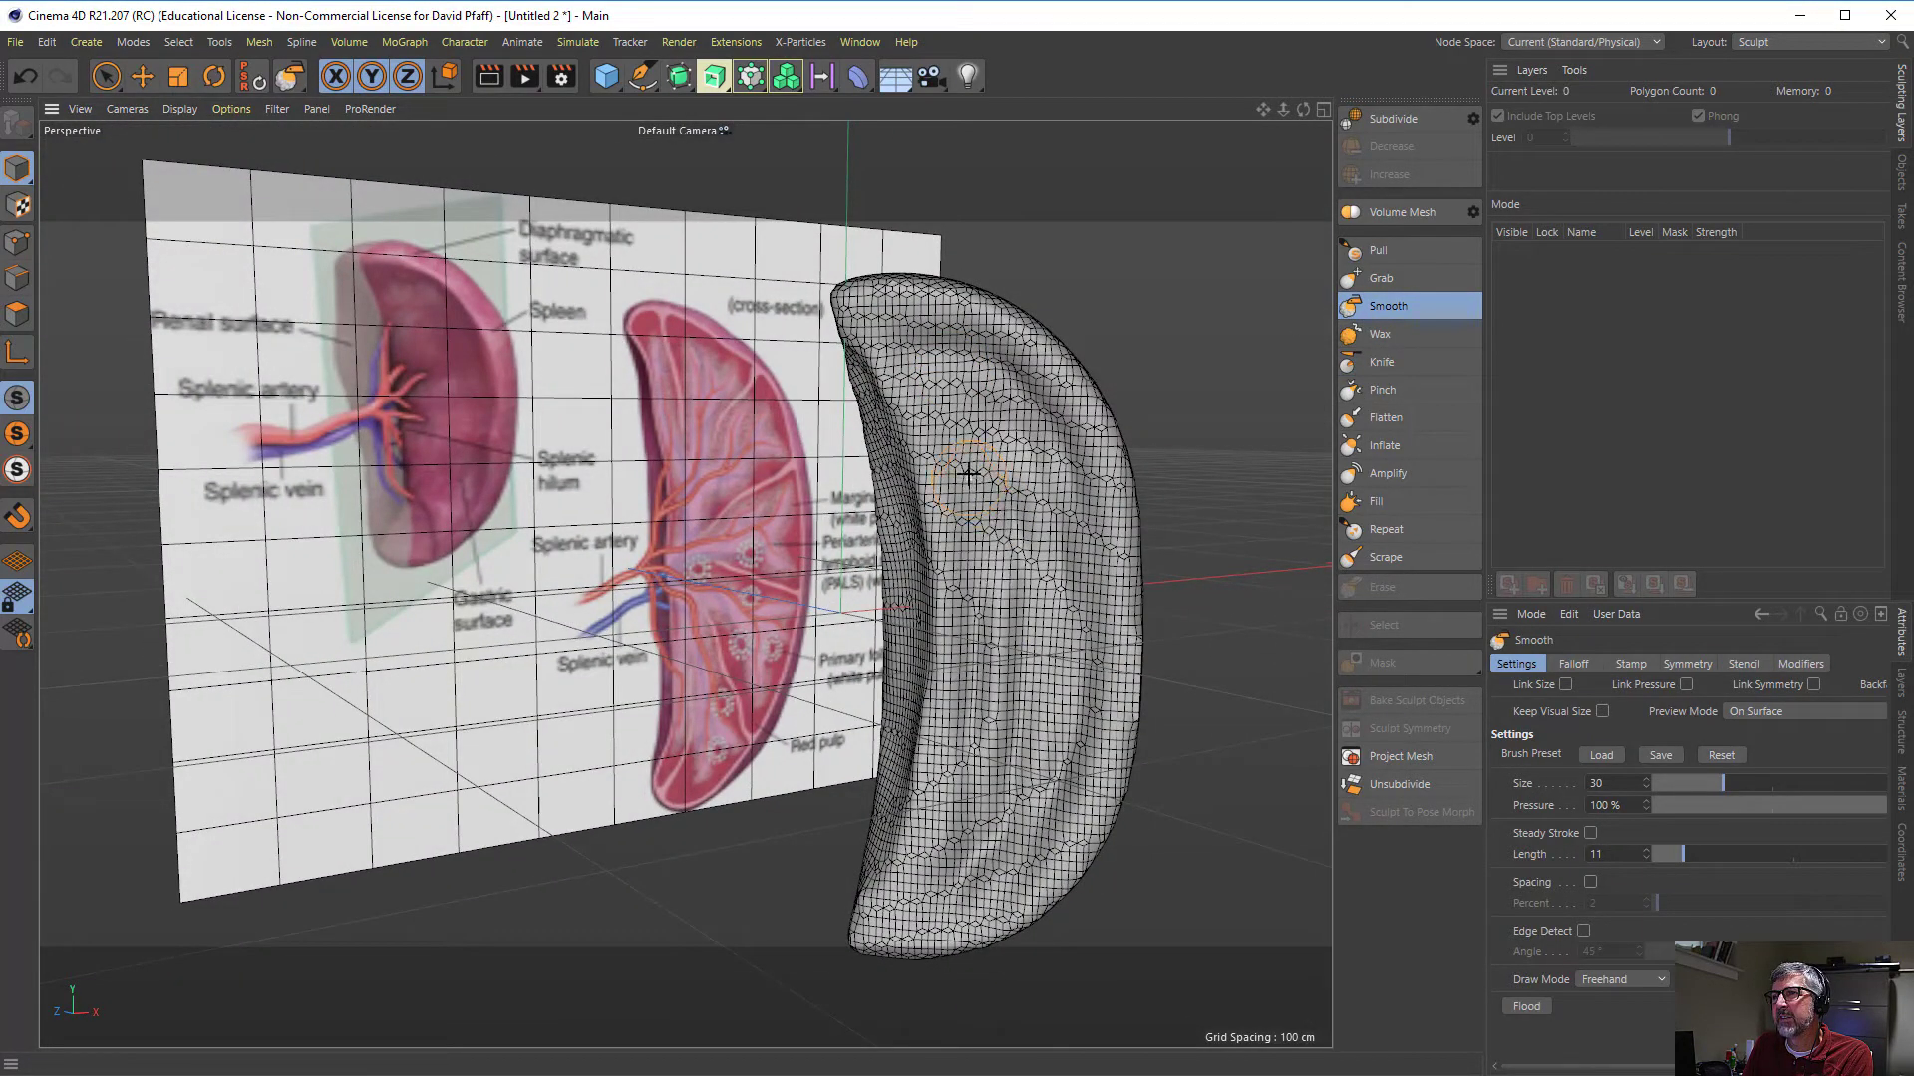
{"action": "mouse_move", "coordinate": [976, 625]}
{"action": "left_mouse_down"}
{"action": "mouse_move", "coordinate": [991, 676]}
{"action": "mouse_move", "coordinate": [1014, 520]}
{"action": "mouse_move", "coordinate": [1008, 767]}
{"action": "mouse_move", "coordinate": [1098, 624]}
{"action": "mouse_move", "coordinate": [1081, 449]}
{"action": "mouse_move", "coordinate": [987, 369]}
{"action": "mouse_move", "coordinate": [1042, 510]}
{"action": "mouse_move", "coordinate": [1019, 438]}
{"action": "left_mouse_up"}
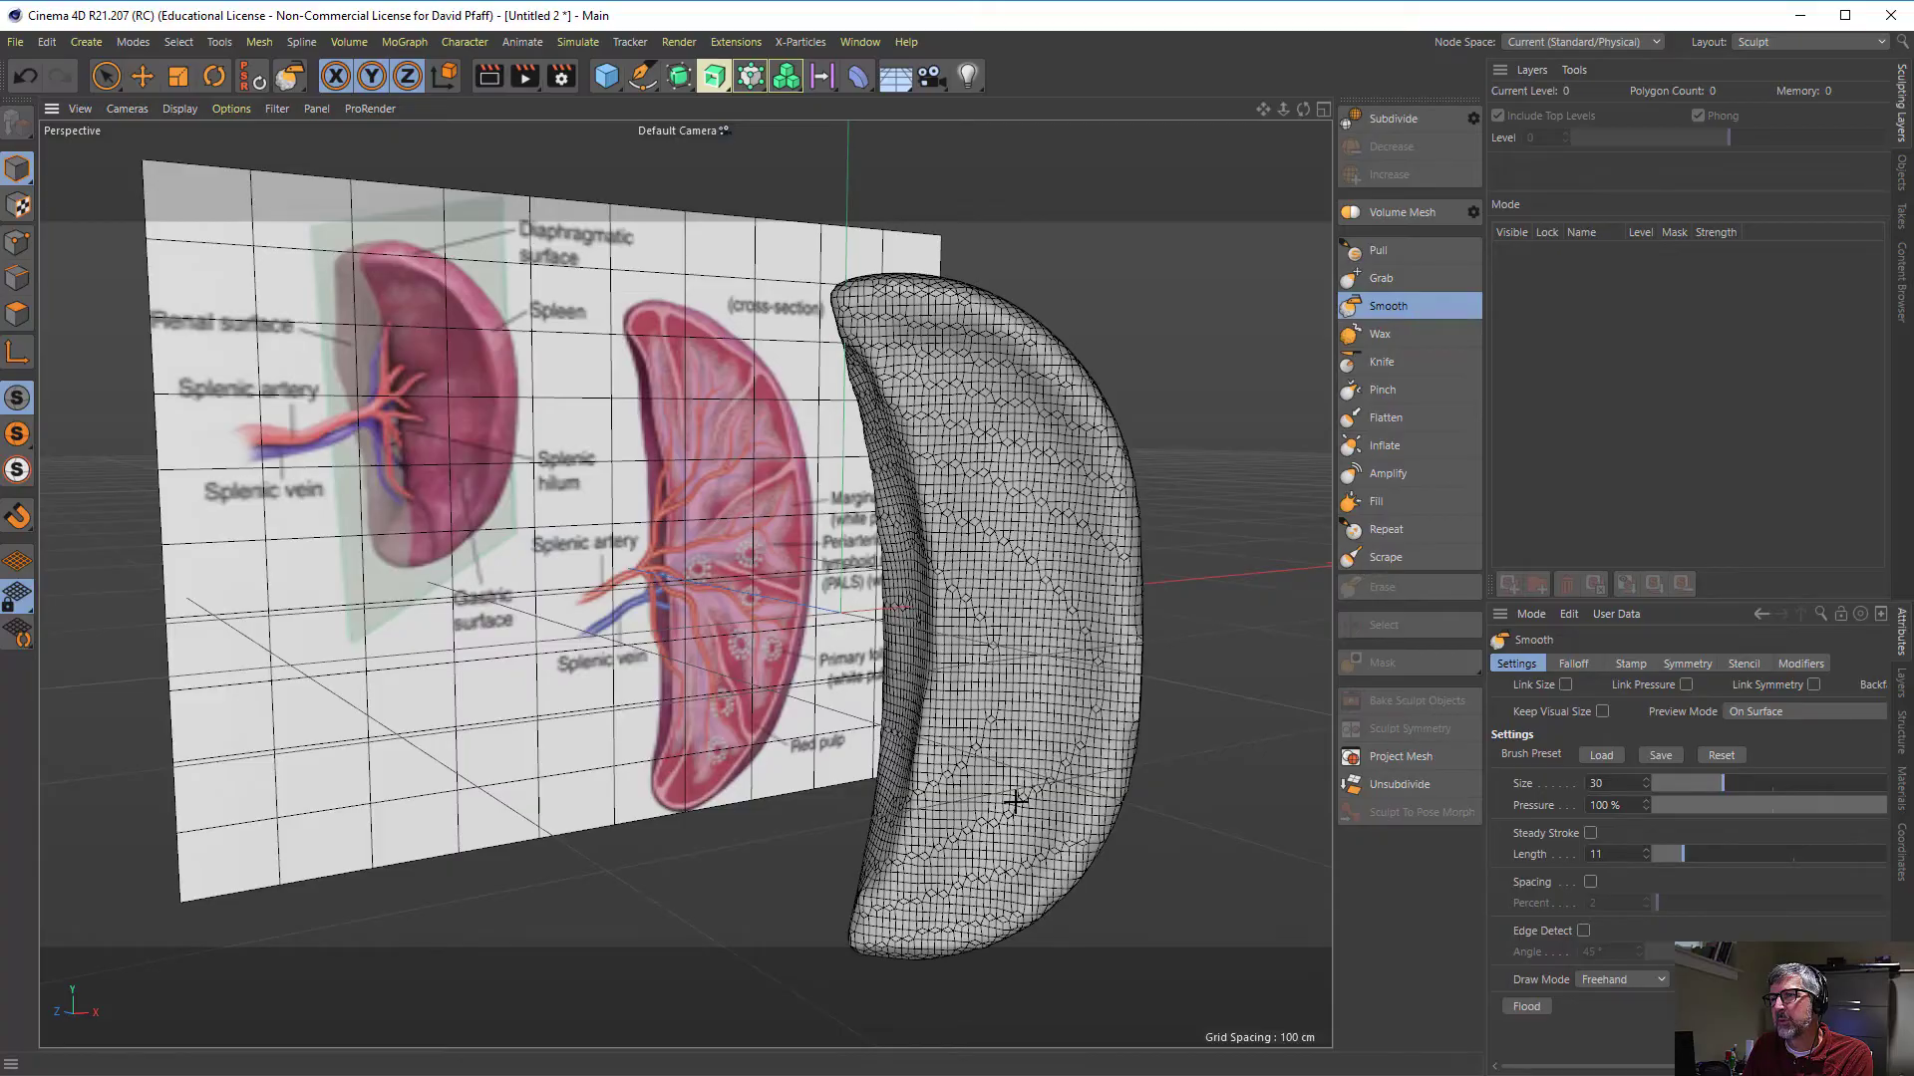
{"action": "mouse_move", "coordinate": [999, 640]}
{"action": "left_mouse_down", "text": "alt"}
{"action": "mouse_move", "coordinate": [1068, 654]}
{"action": "mouse_move", "coordinate": [1084, 620]}
{"action": "mouse_move", "coordinate": [800, 661]}
{"action": "mouse_move", "coordinate": [1031, 619]}
{"action": "mouse_move", "coordinate": [962, 632]}
{"action": "mouse_move", "coordinate": [1192, 637]}
{"action": "mouse_move", "coordinate": [1020, 679]}
{"action": "mouse_move", "coordinate": [1085, 691]}
{"action": "mouse_move", "coordinate": [1036, 668]}
{"action": "mouse_move", "coordinate": [1137, 660]}
{"action": "left_mouse_up", "text": "alt"}
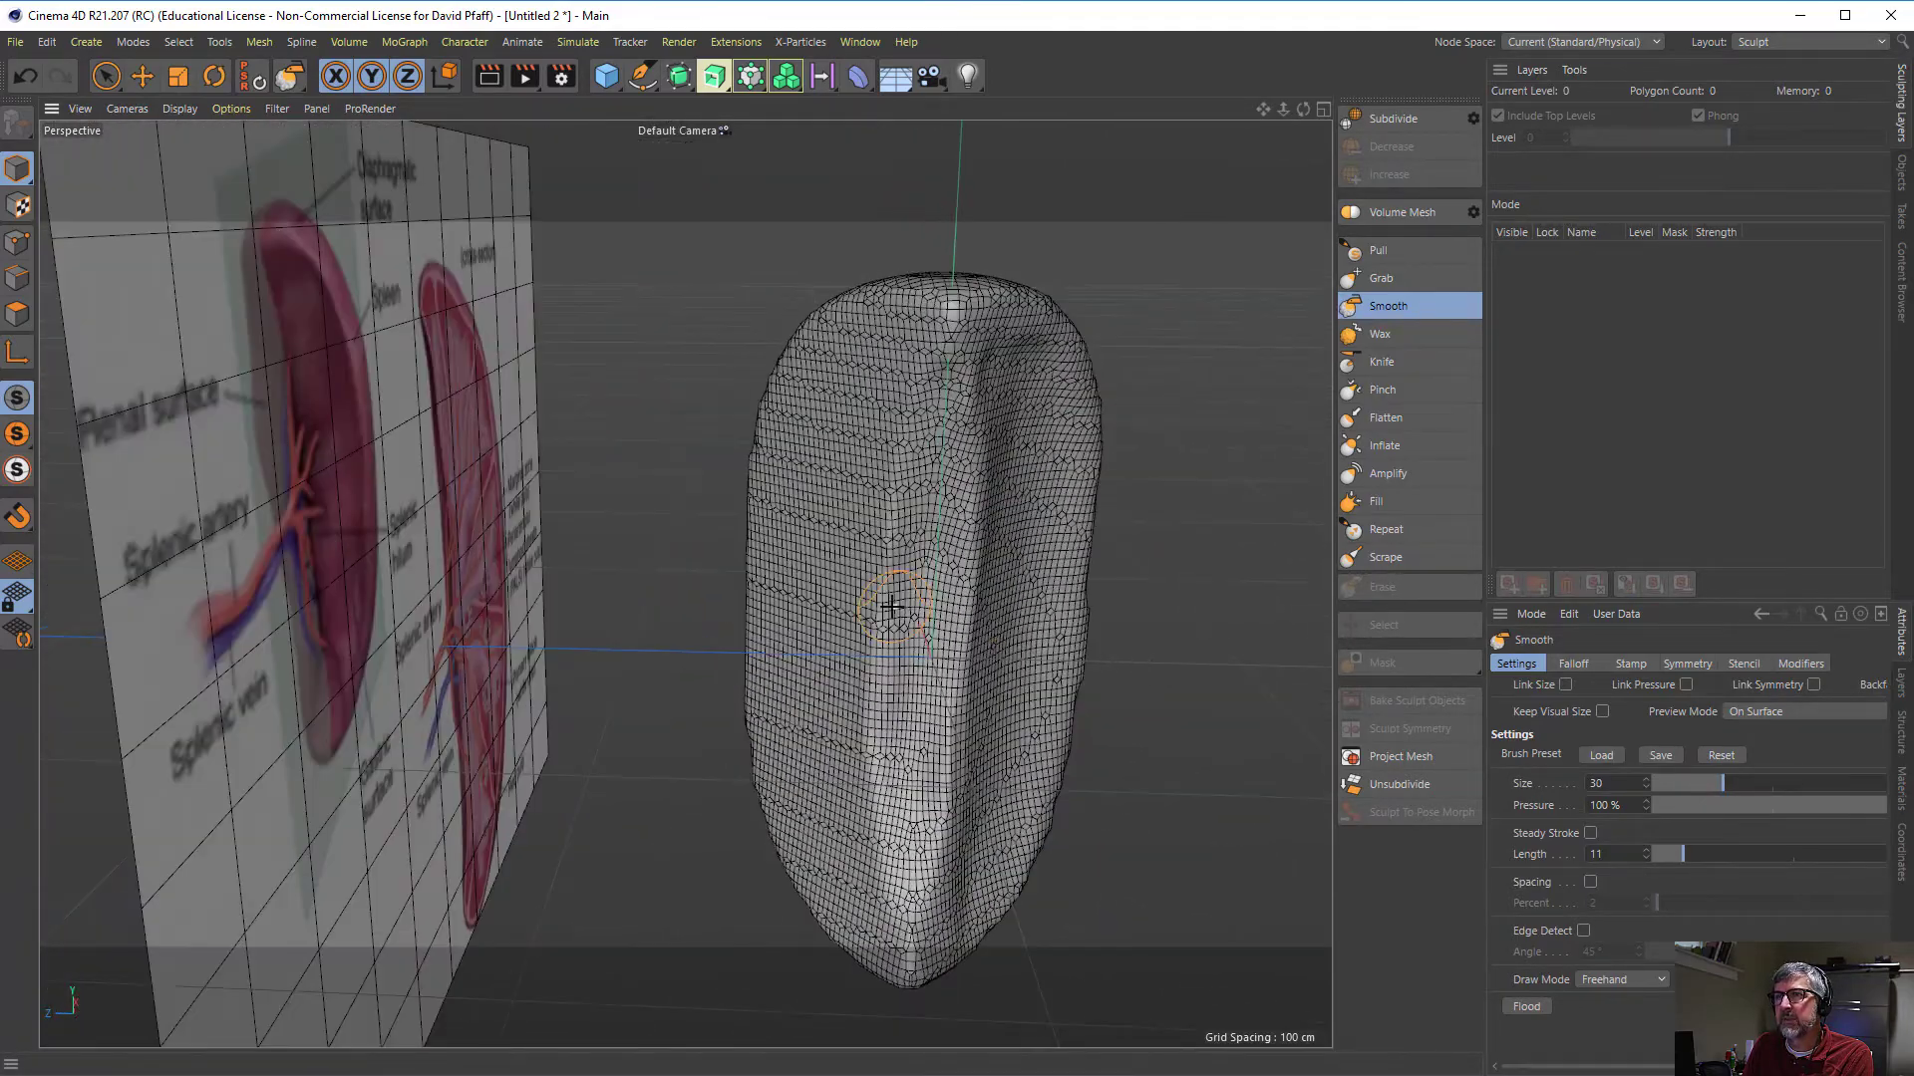
- Hide the reference image plane in the viewport
{"action": "left_click_drag", "start_coordinate": [774, 641], "coordinate": [882, 444], "text": "alt"}
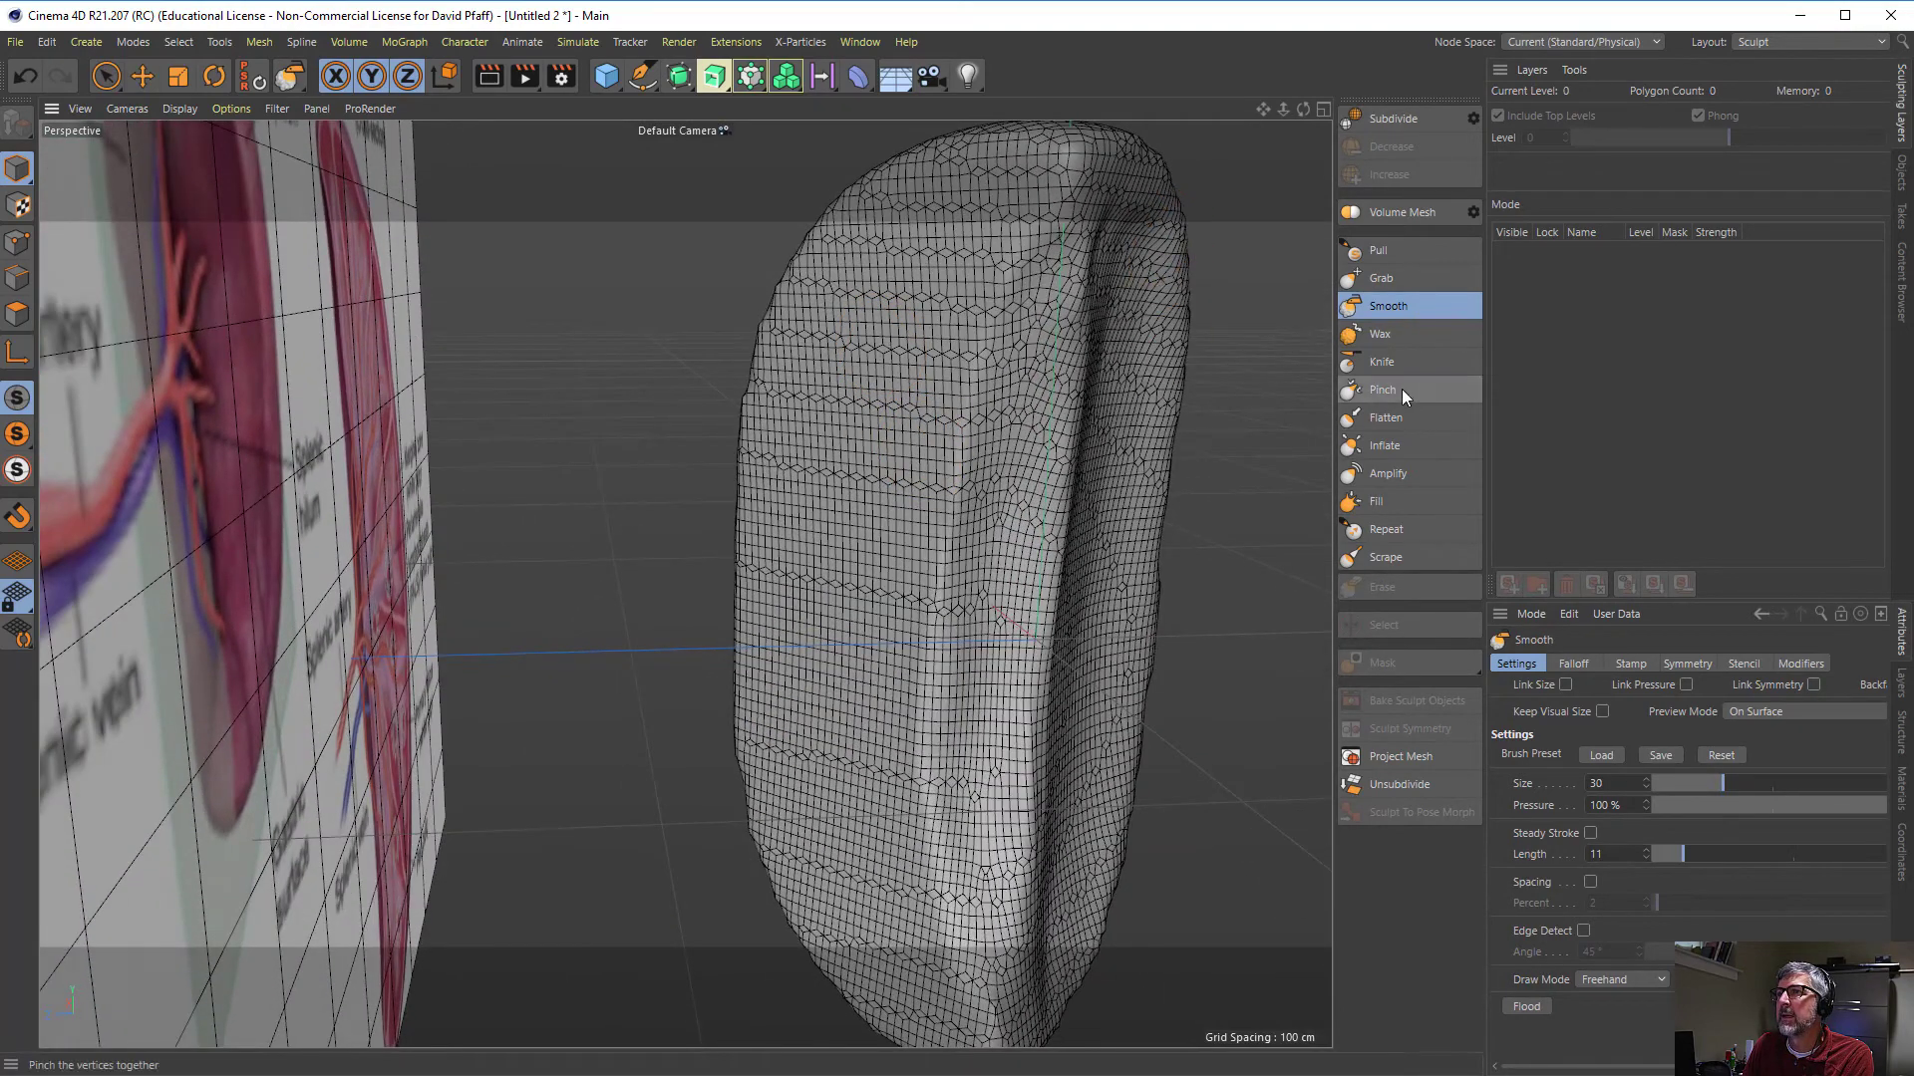
{"action": "left_click", "coordinate": [1368, 363]}
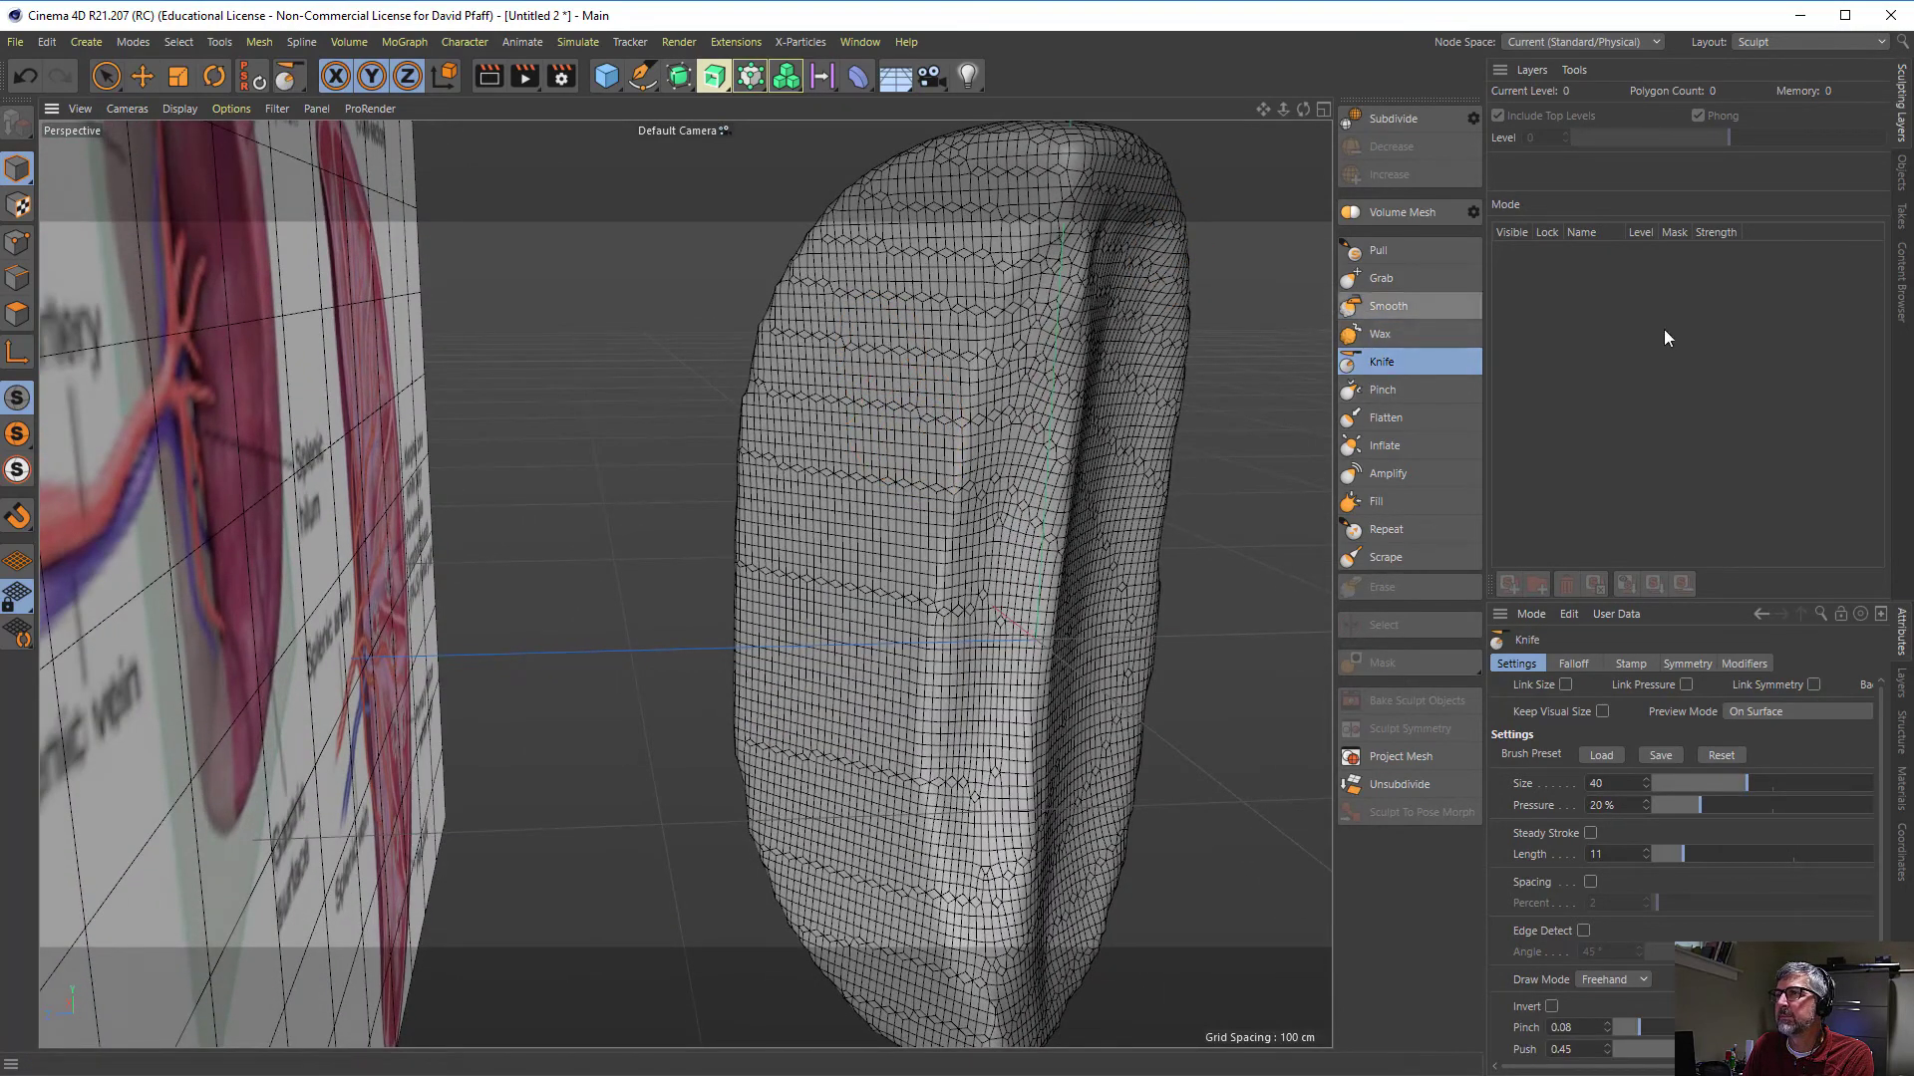
{"action": "left_click", "coordinate": [1901, 170]}
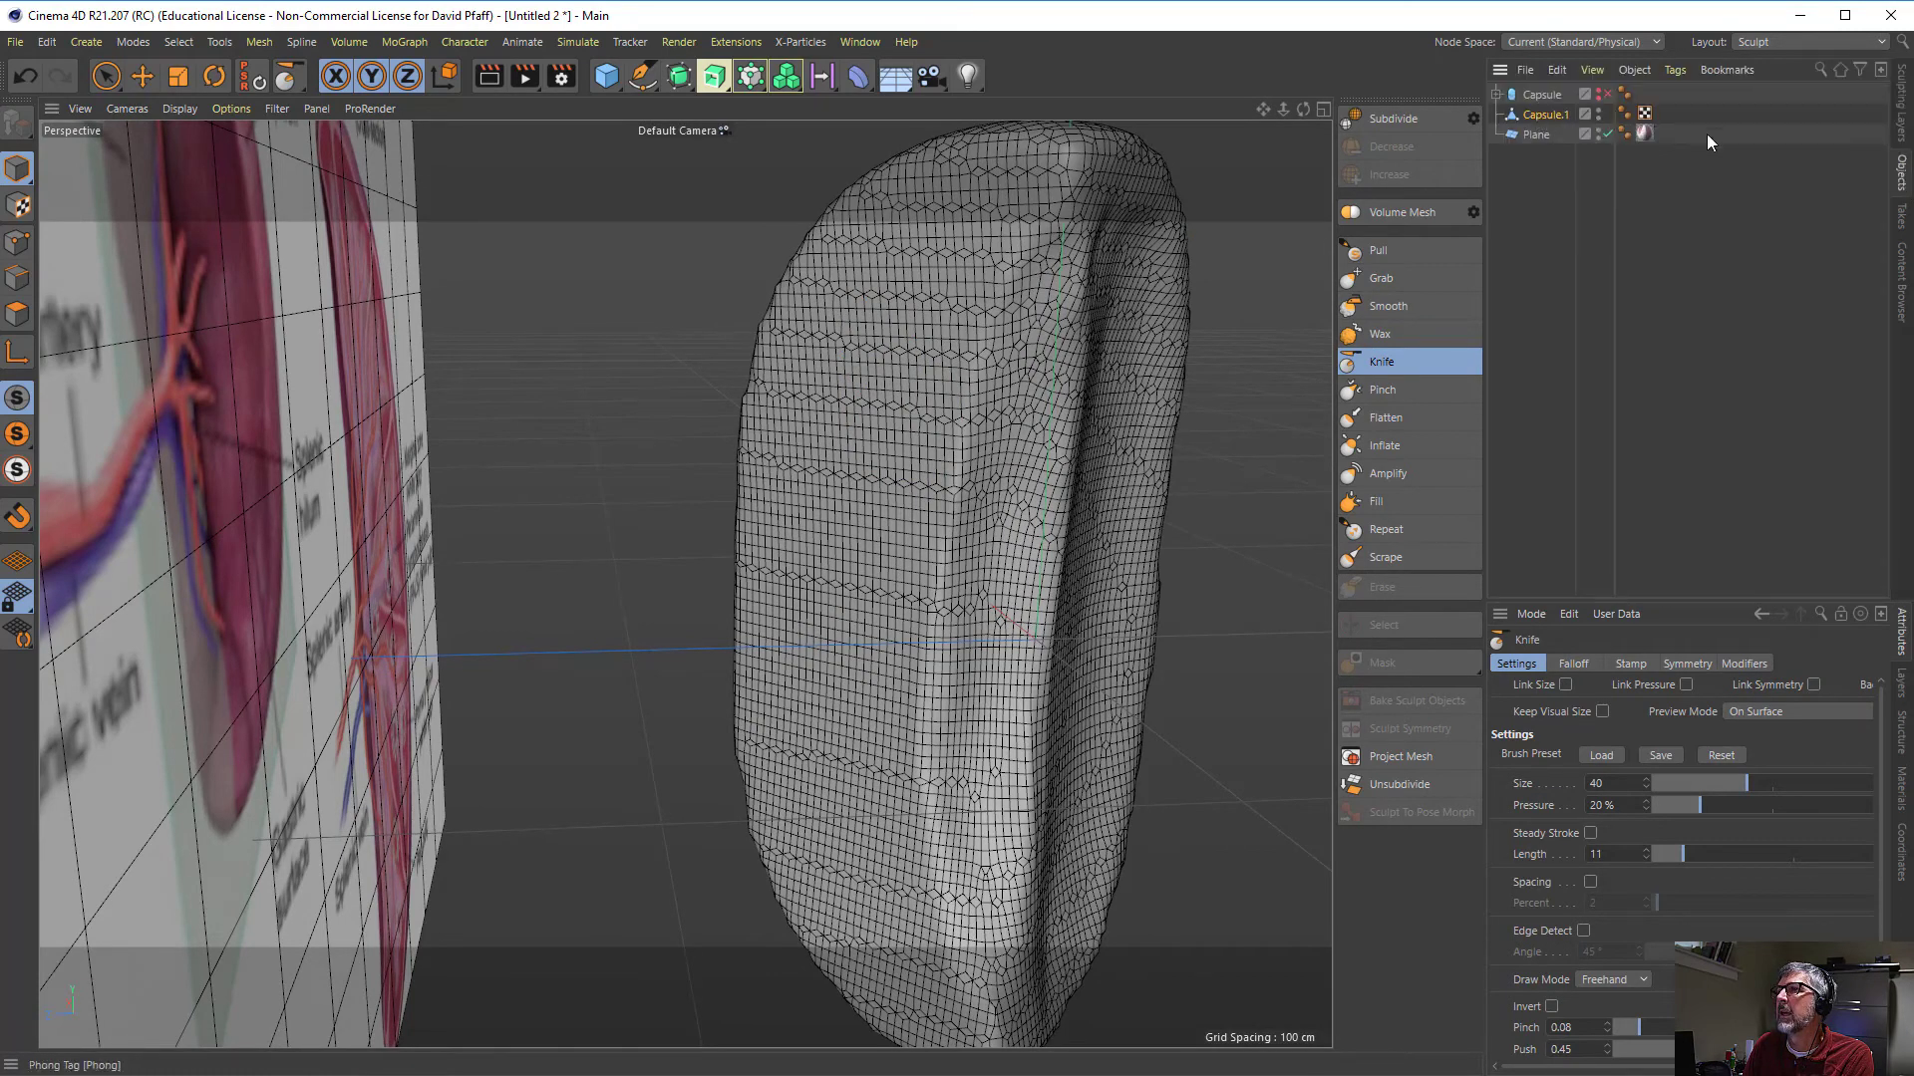
{"action": "left_click", "coordinate": [1599, 132]}
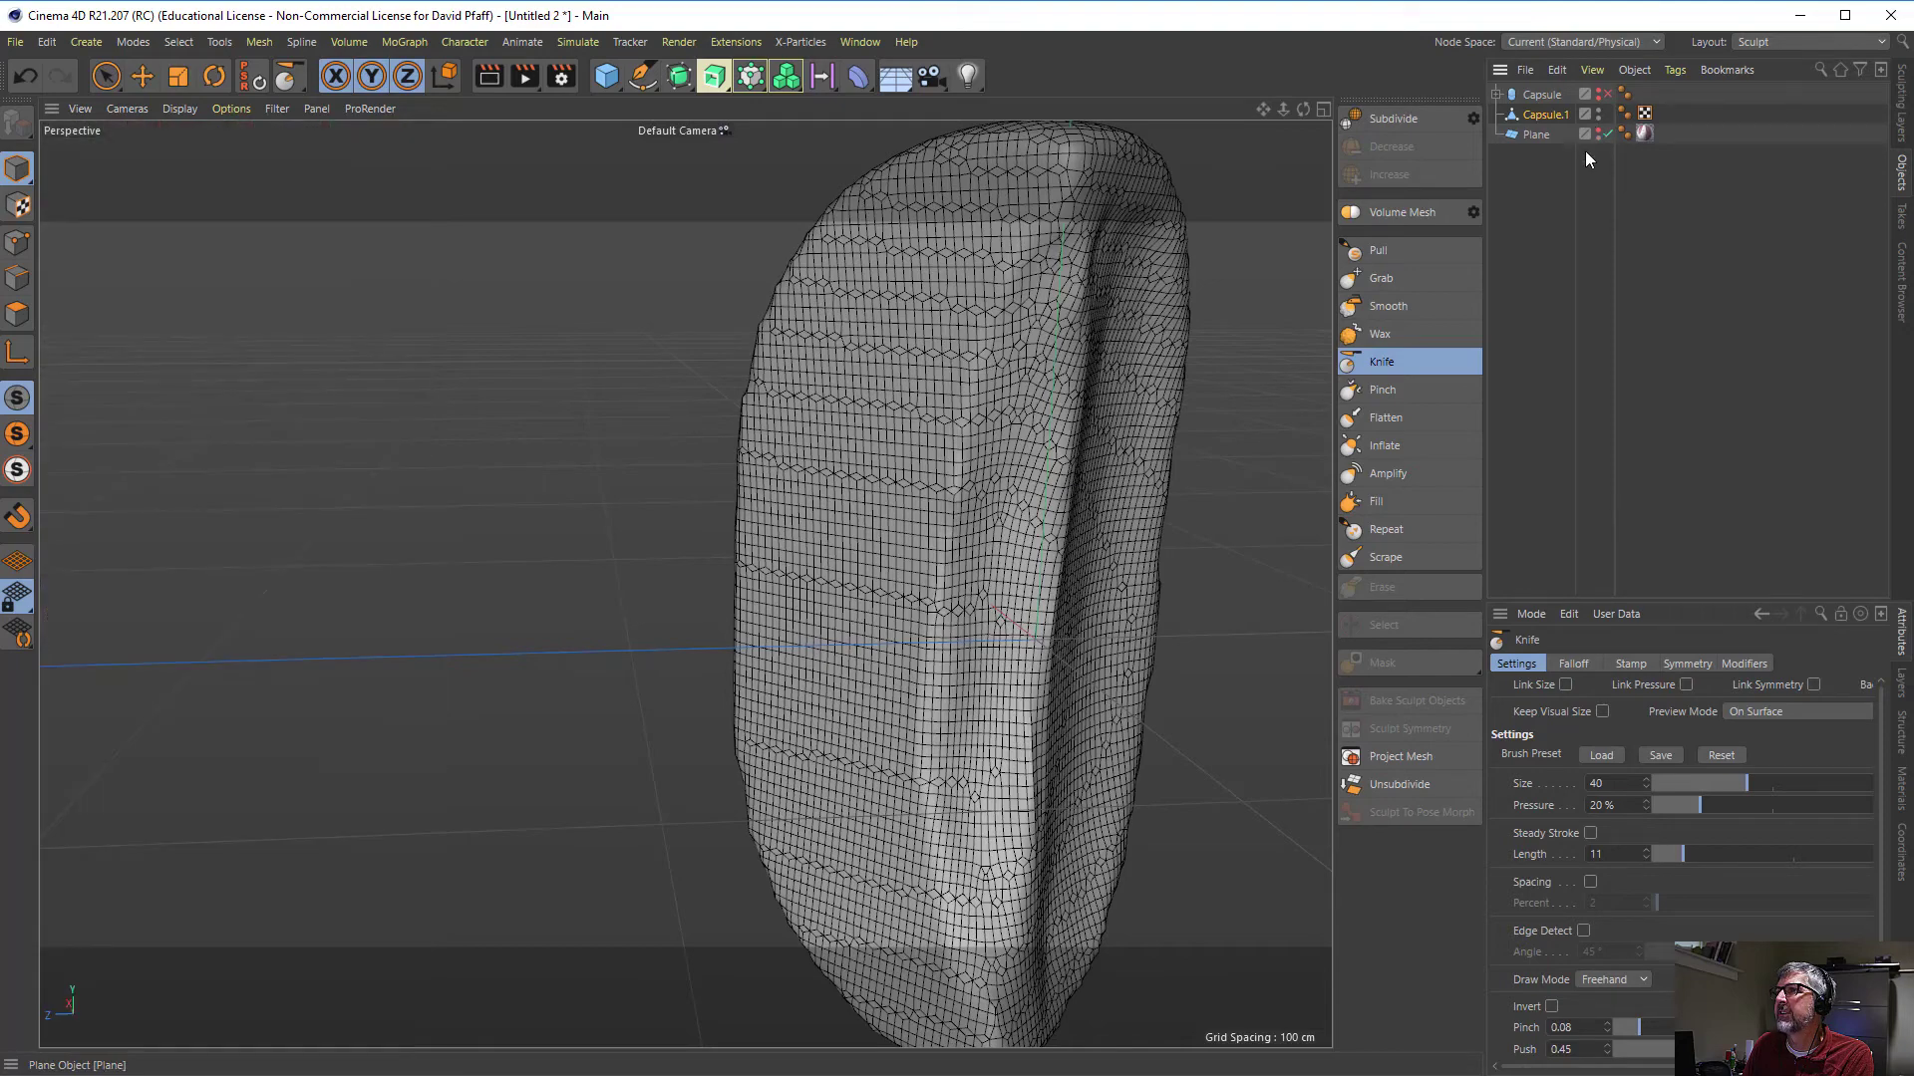
- Carve lengthwise hollows into the opposite broad face with the Knife brush at size 40, pressure 20%, pinch 0.04 and push 0.45
{"action": "mouse_move", "coordinate": [842, 449]}
{"action": "left_mouse_down", "text": "alt"}
{"action": "mouse_move", "coordinate": [942, 461]}
{"action": "mouse_move", "coordinate": [935, 348]}
{"action": "left_mouse_up", "text": "alt"}
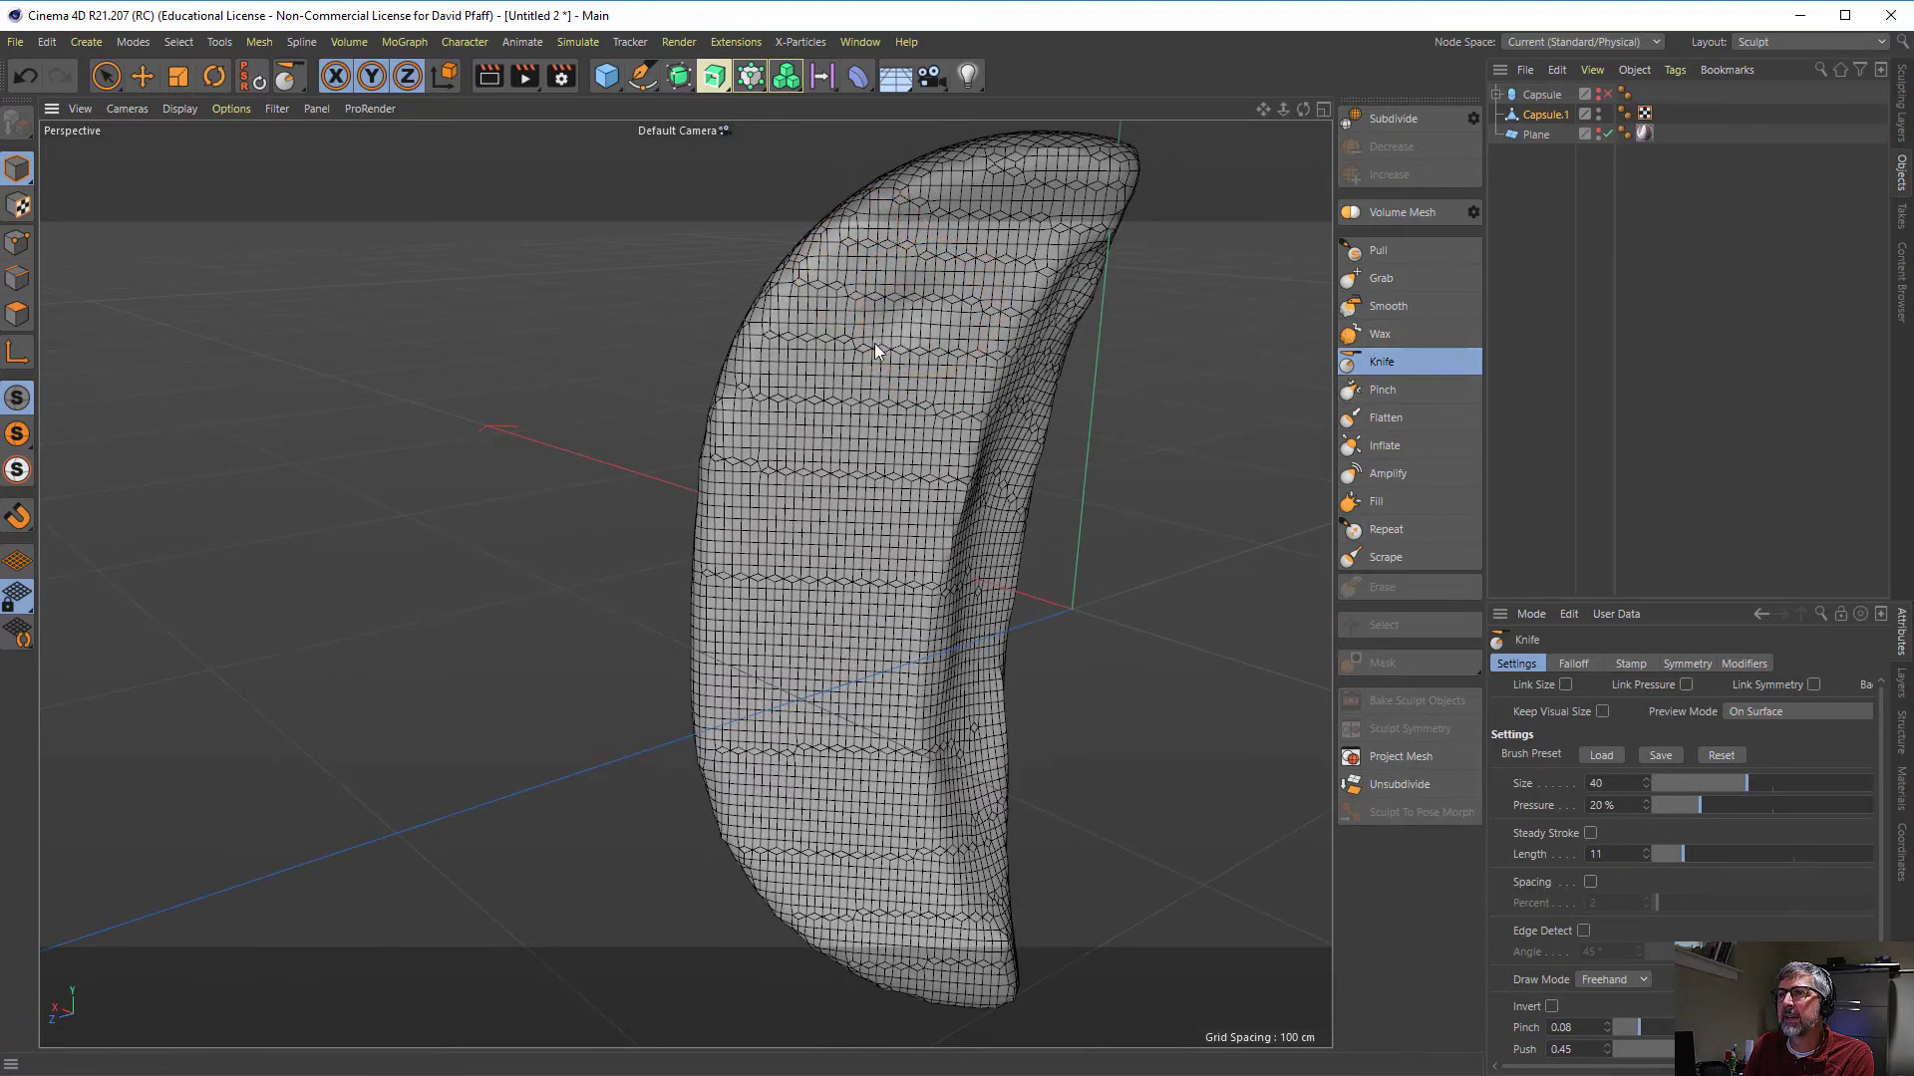
{"action": "left_click_drag", "start_coordinate": [837, 443], "coordinate": [814, 710]}
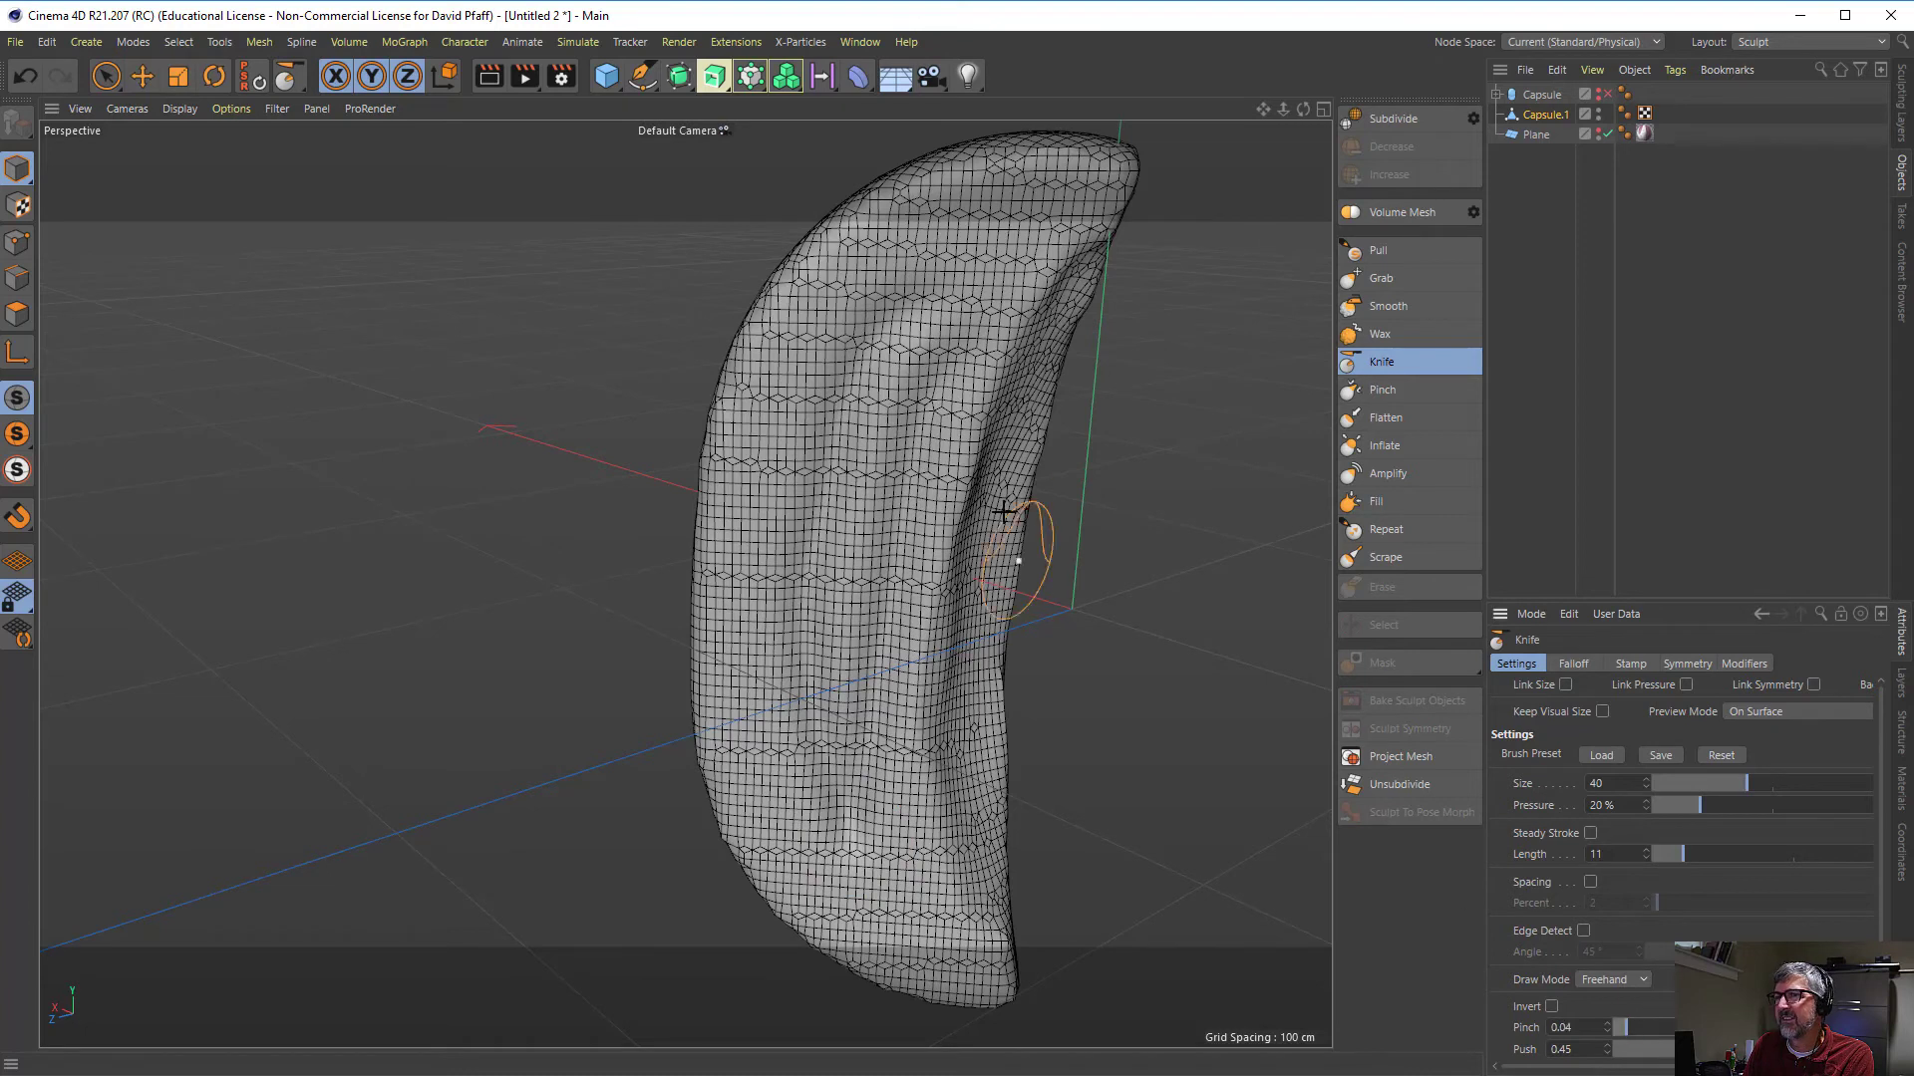
{"action": "mouse_move", "coordinate": [898, 451]}
{"action": "left_mouse_down"}
{"action": "mouse_move", "coordinate": [851, 526]}
{"action": "mouse_move", "coordinate": [875, 463]}
{"action": "mouse_move", "coordinate": [786, 483]}
{"action": "mouse_move", "coordinate": [786, 412]}
{"action": "left_mouse_up"}
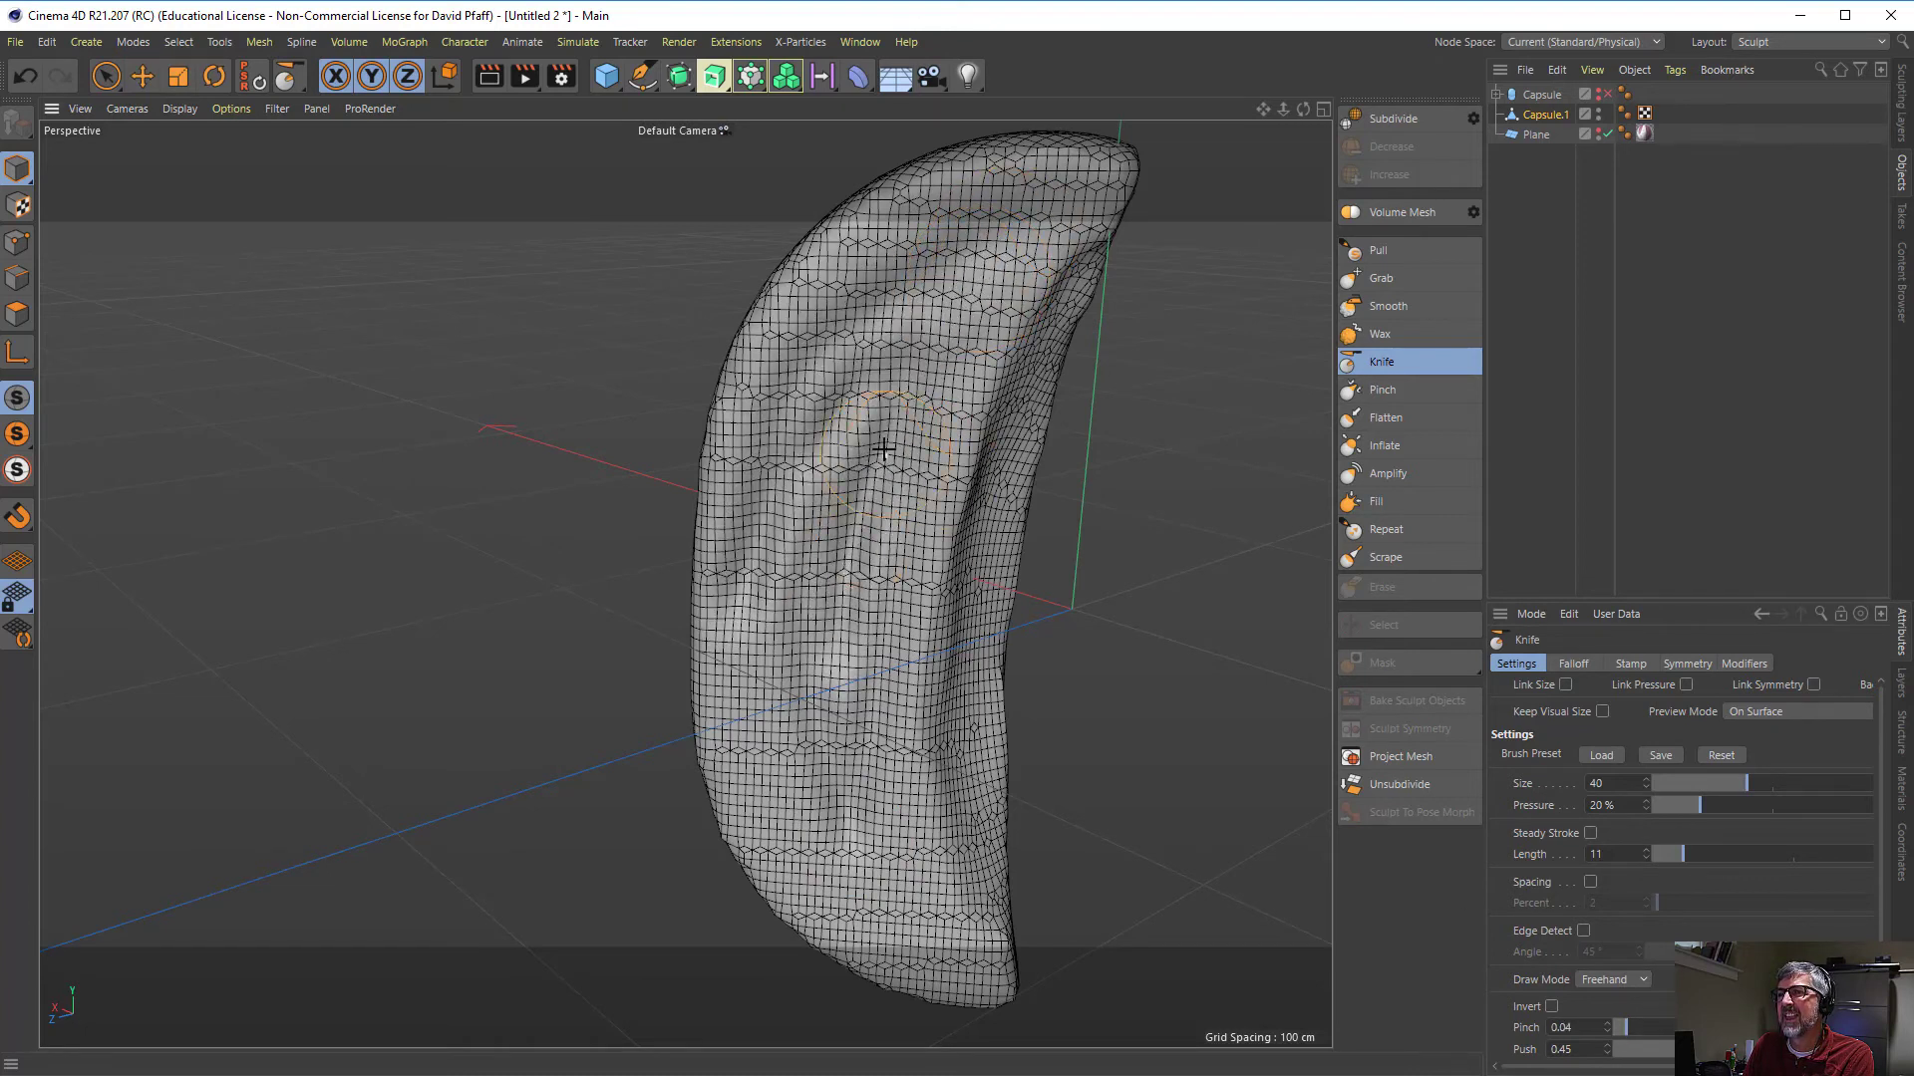
{"action": "mouse_move", "coordinate": [883, 449]}
{"action": "left_mouse_down"}
{"action": "mouse_move", "coordinate": [748, 742]}
{"action": "mouse_move", "coordinate": [909, 918]}
{"action": "mouse_move", "coordinate": [867, 748]}
{"action": "mouse_move", "coordinate": [879, 528]}
{"action": "left_mouse_up"}
{"action": "left_click_drag", "start_coordinate": [847, 762], "coordinate": [889, 500]}
{"action": "left_click_drag", "start_coordinate": [783, 712], "coordinate": [845, 537]}
{"action": "left_click_drag", "start_coordinate": [822, 637], "coordinate": [848, 476]}
{"action": "mouse_move", "coordinate": [754, 632]}
{"action": "left_mouse_down"}
{"action": "mouse_move", "coordinate": [829, 406]}
{"action": "mouse_move", "coordinate": [987, 239]}
{"action": "left_mouse_up"}
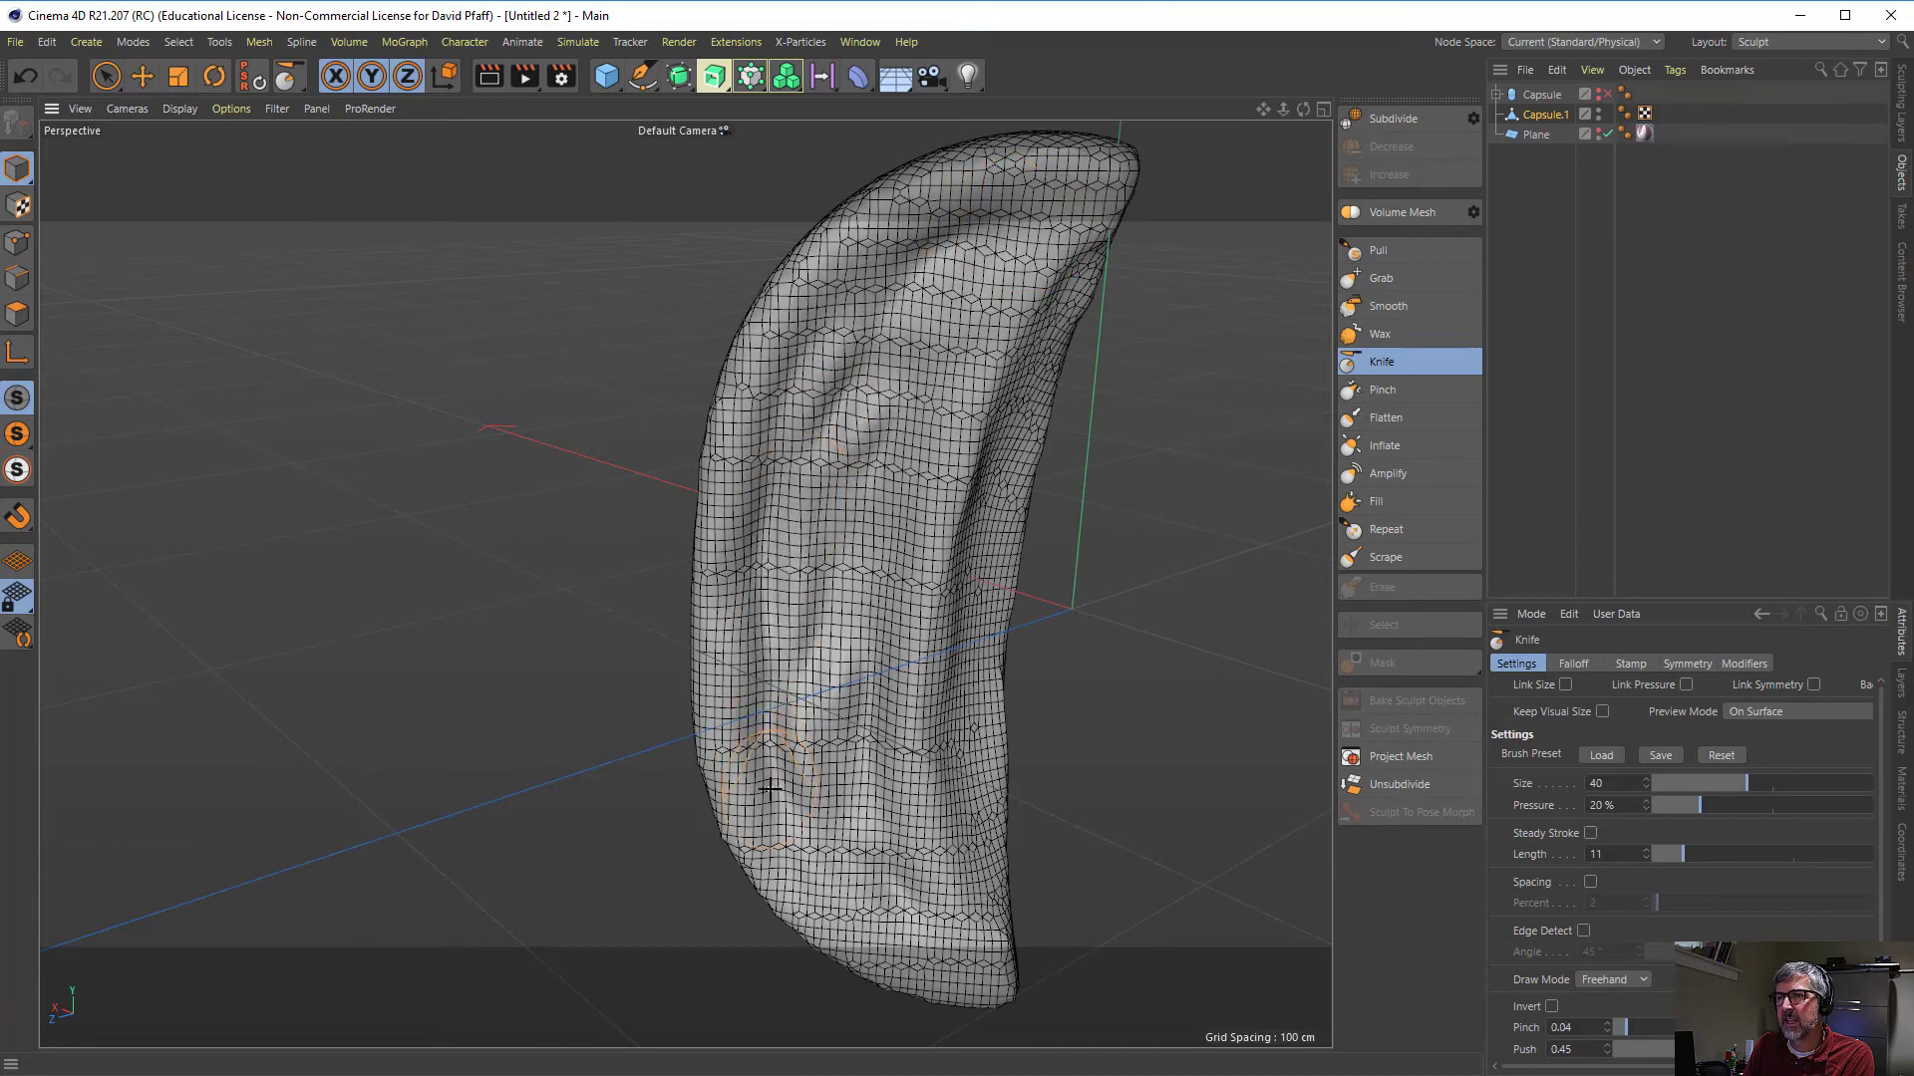
{"action": "left_click_drag", "start_coordinate": [867, 701], "coordinate": [931, 376]}
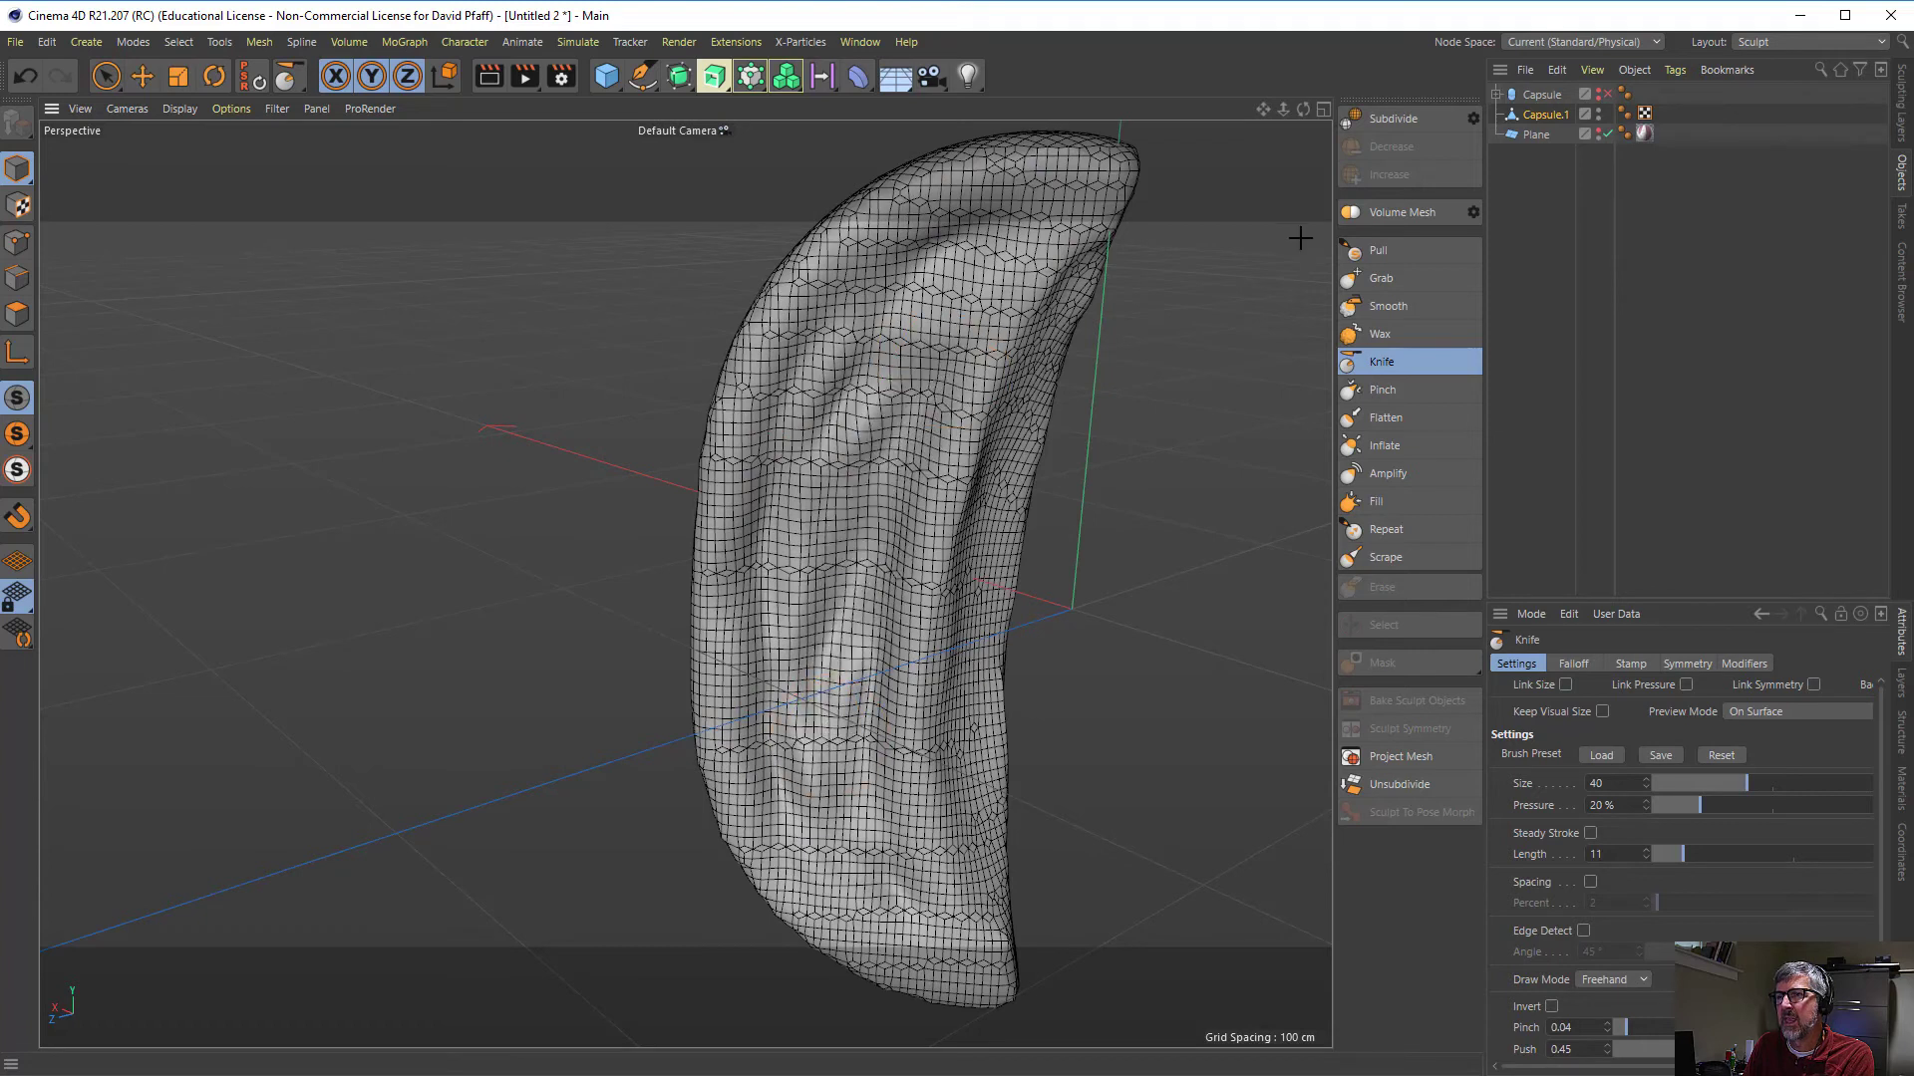
- Smooth the carved hollows along the opposite broad face with the Smooth brush at size 30 and 100% pressure
{"action": "left_click", "coordinate": [1357, 309]}
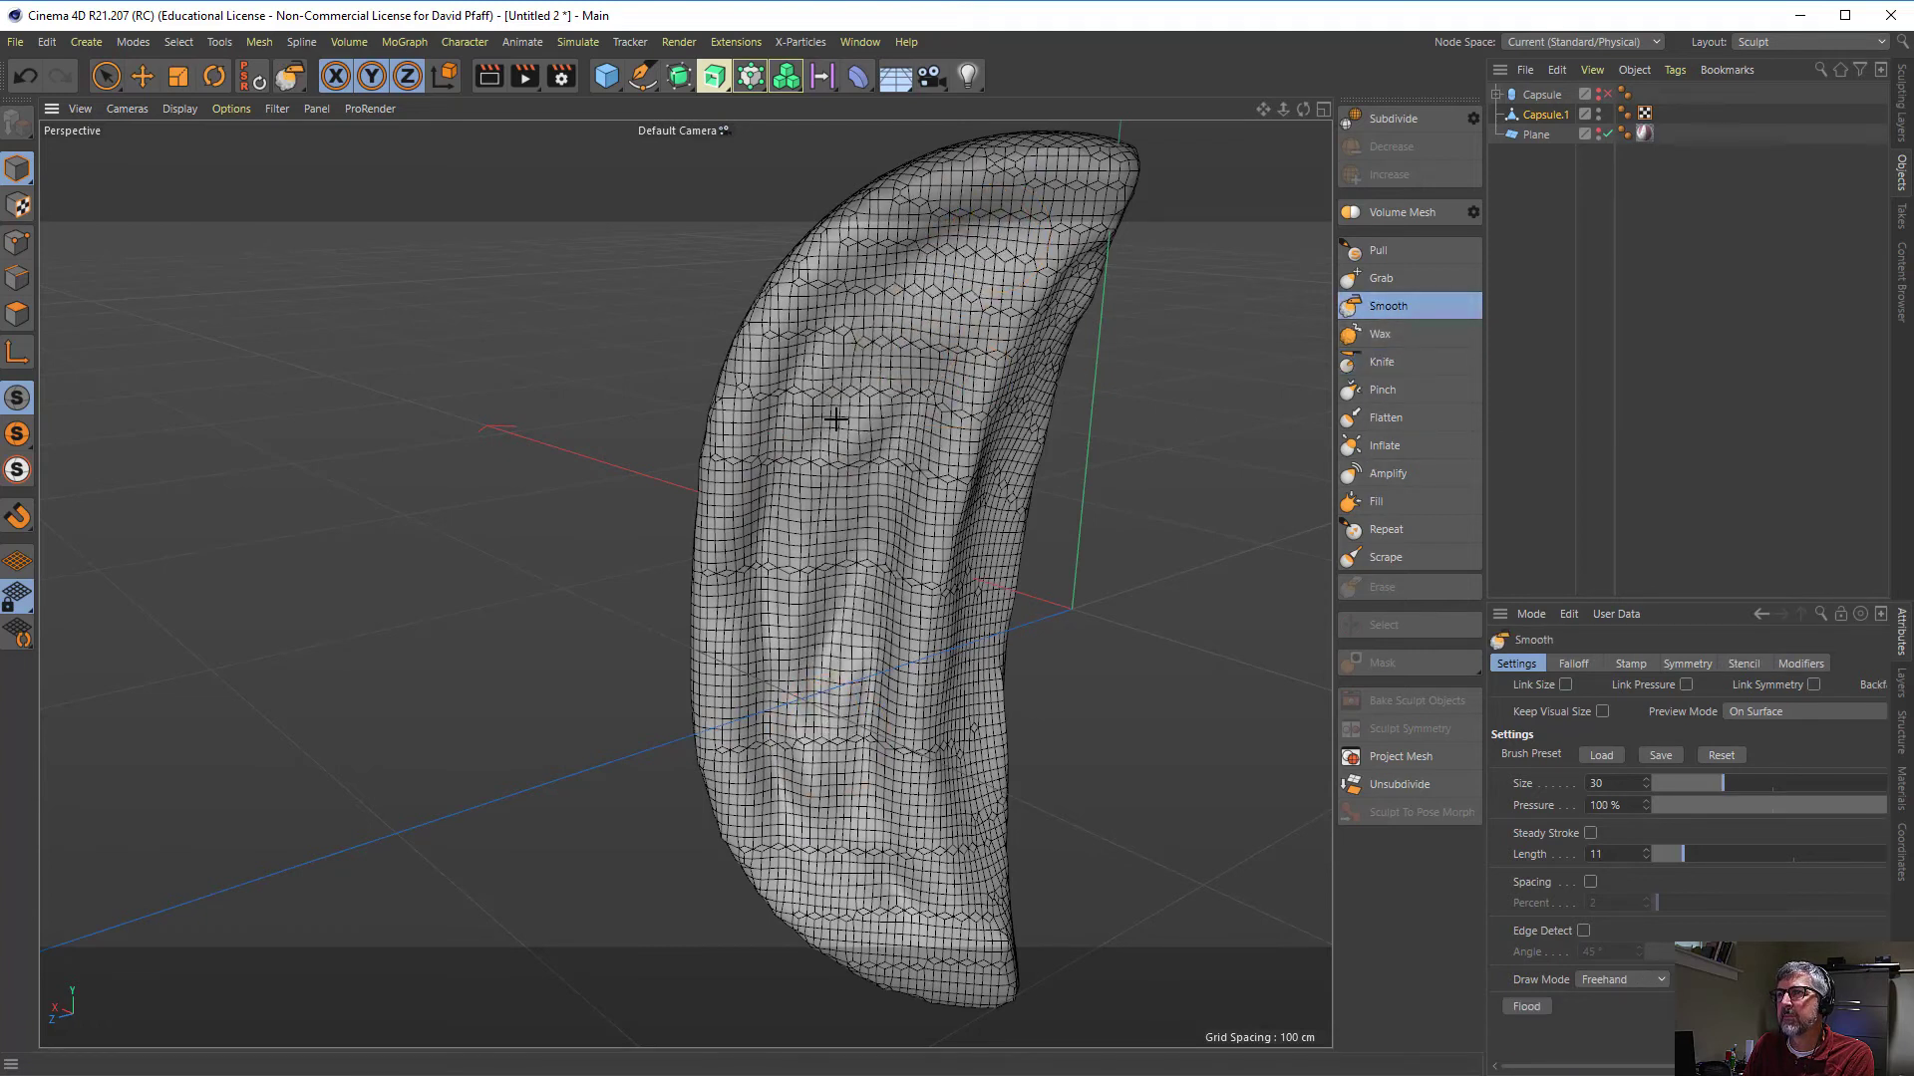
{"action": "mouse_move", "coordinate": [767, 533]}
{"action": "left_mouse_down"}
{"action": "mouse_move", "coordinate": [751, 609]}
{"action": "mouse_move", "coordinate": [783, 810]}
{"action": "mouse_move", "coordinate": [855, 898]}
{"action": "mouse_move", "coordinate": [867, 498]}
{"action": "mouse_move", "coordinate": [839, 697]}
{"action": "mouse_move", "coordinate": [927, 378]}
{"action": "mouse_move", "coordinate": [852, 603]}
{"action": "mouse_move", "coordinate": [874, 821]}
{"action": "mouse_move", "coordinate": [883, 511]}
{"action": "left_mouse_up"}
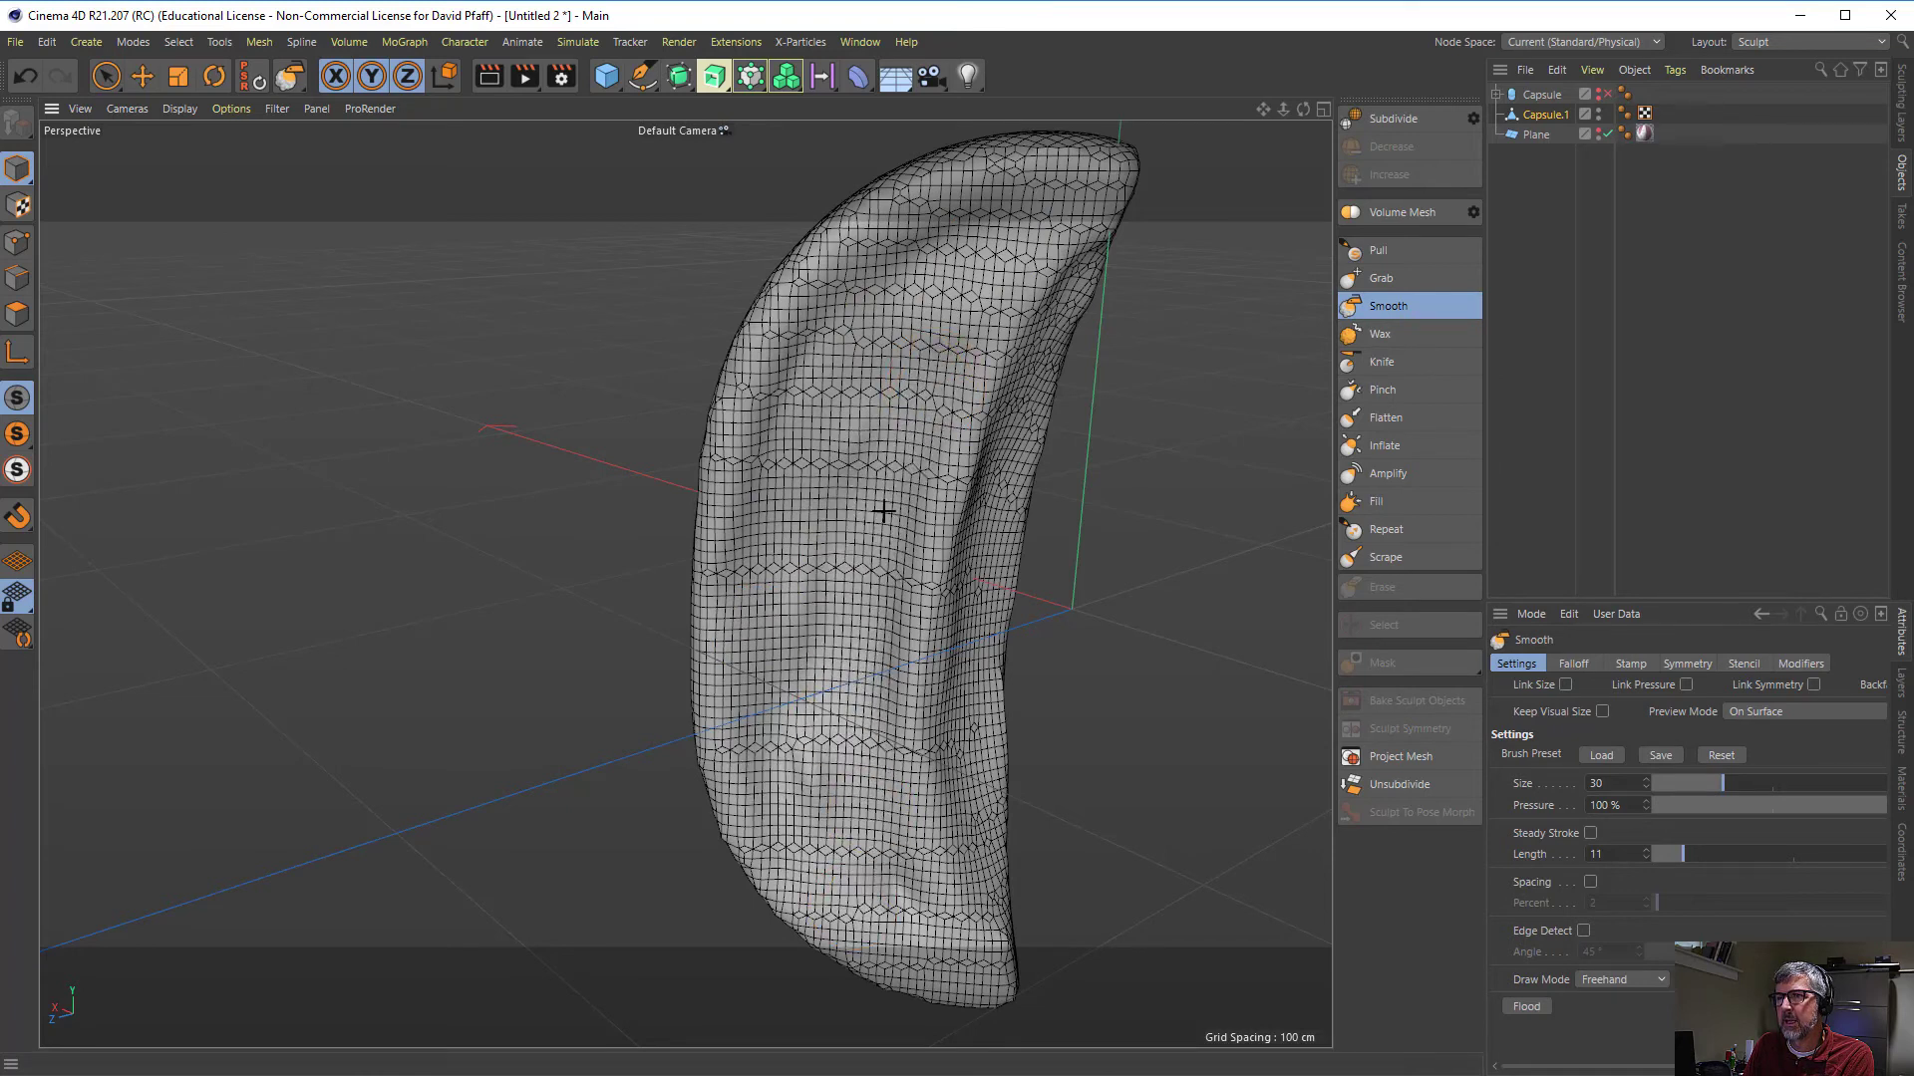
{"action": "left_click_drag", "start_coordinate": [882, 639], "coordinate": [872, 492]}
{"action": "left_click_drag", "start_coordinate": [908, 425], "coordinate": [807, 787]}
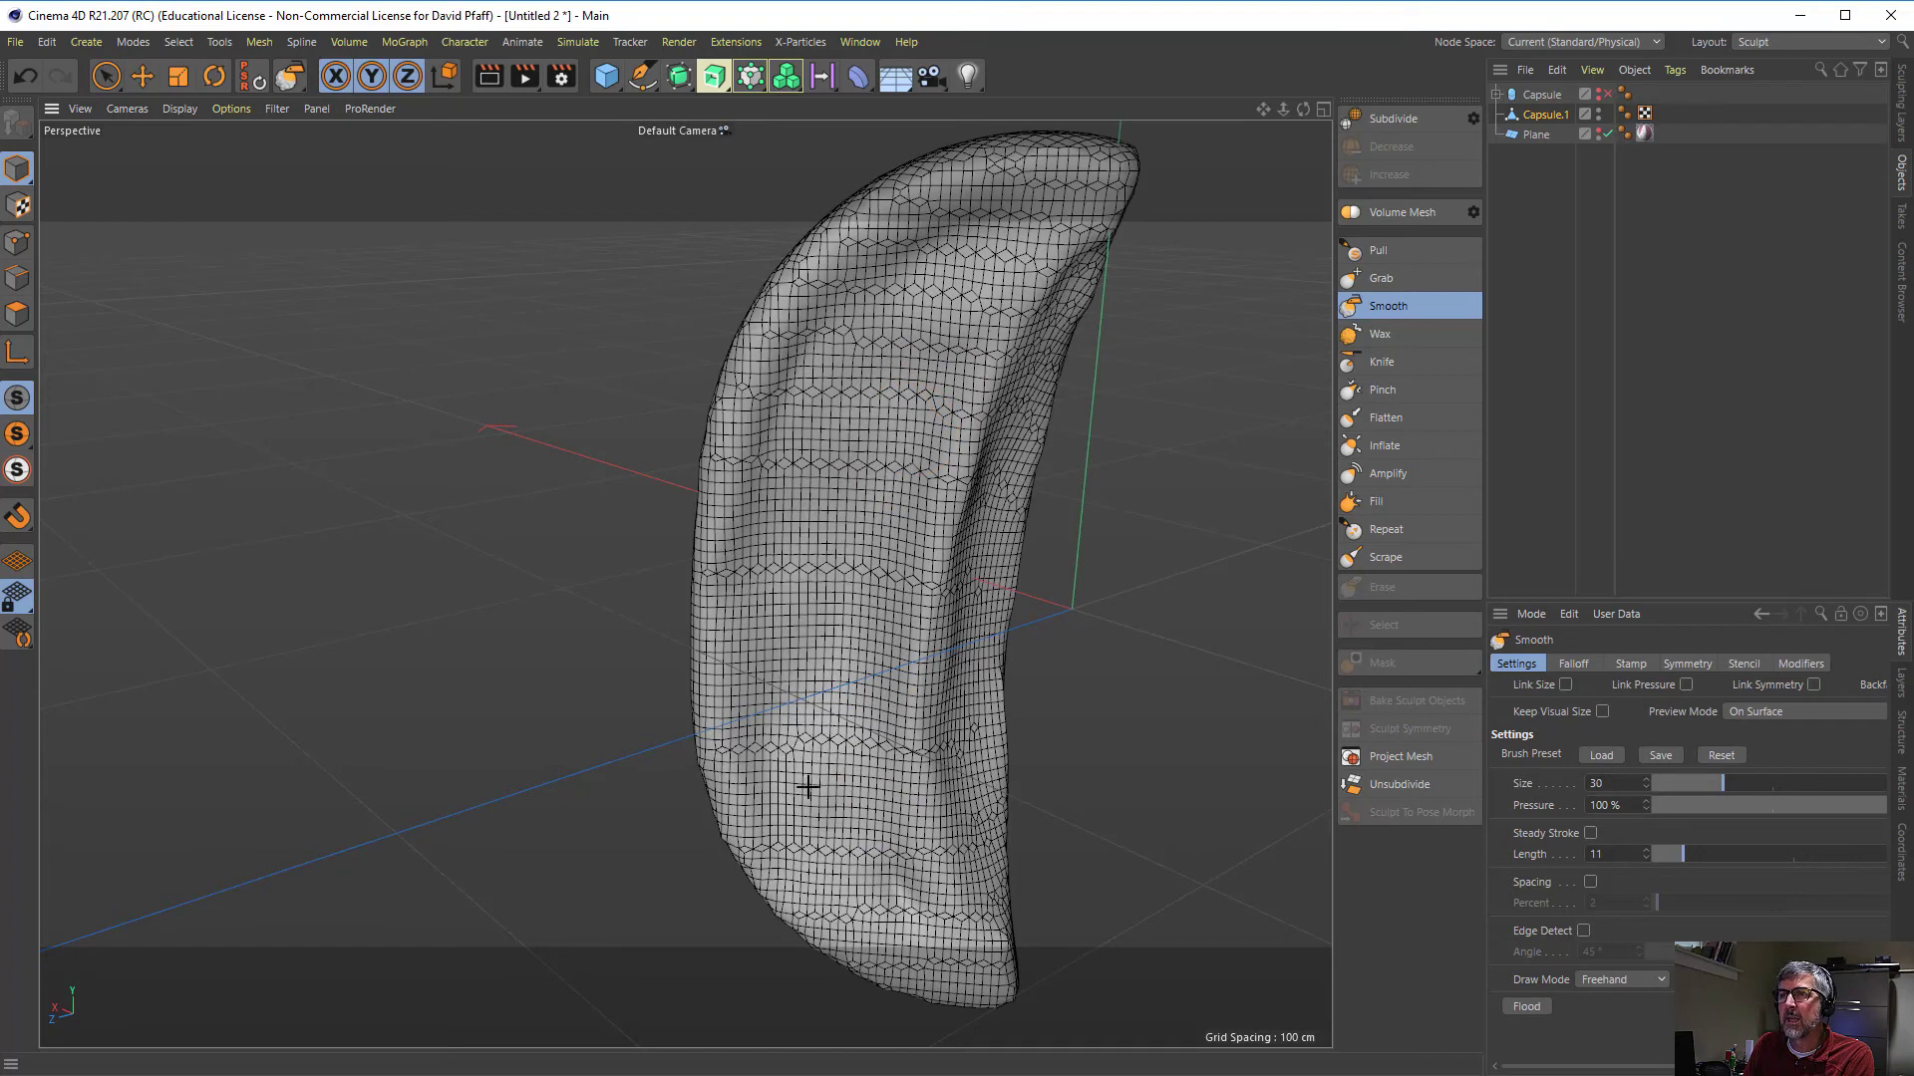
{"action": "left_click_drag", "start_coordinate": [944, 290], "coordinate": [738, 791]}
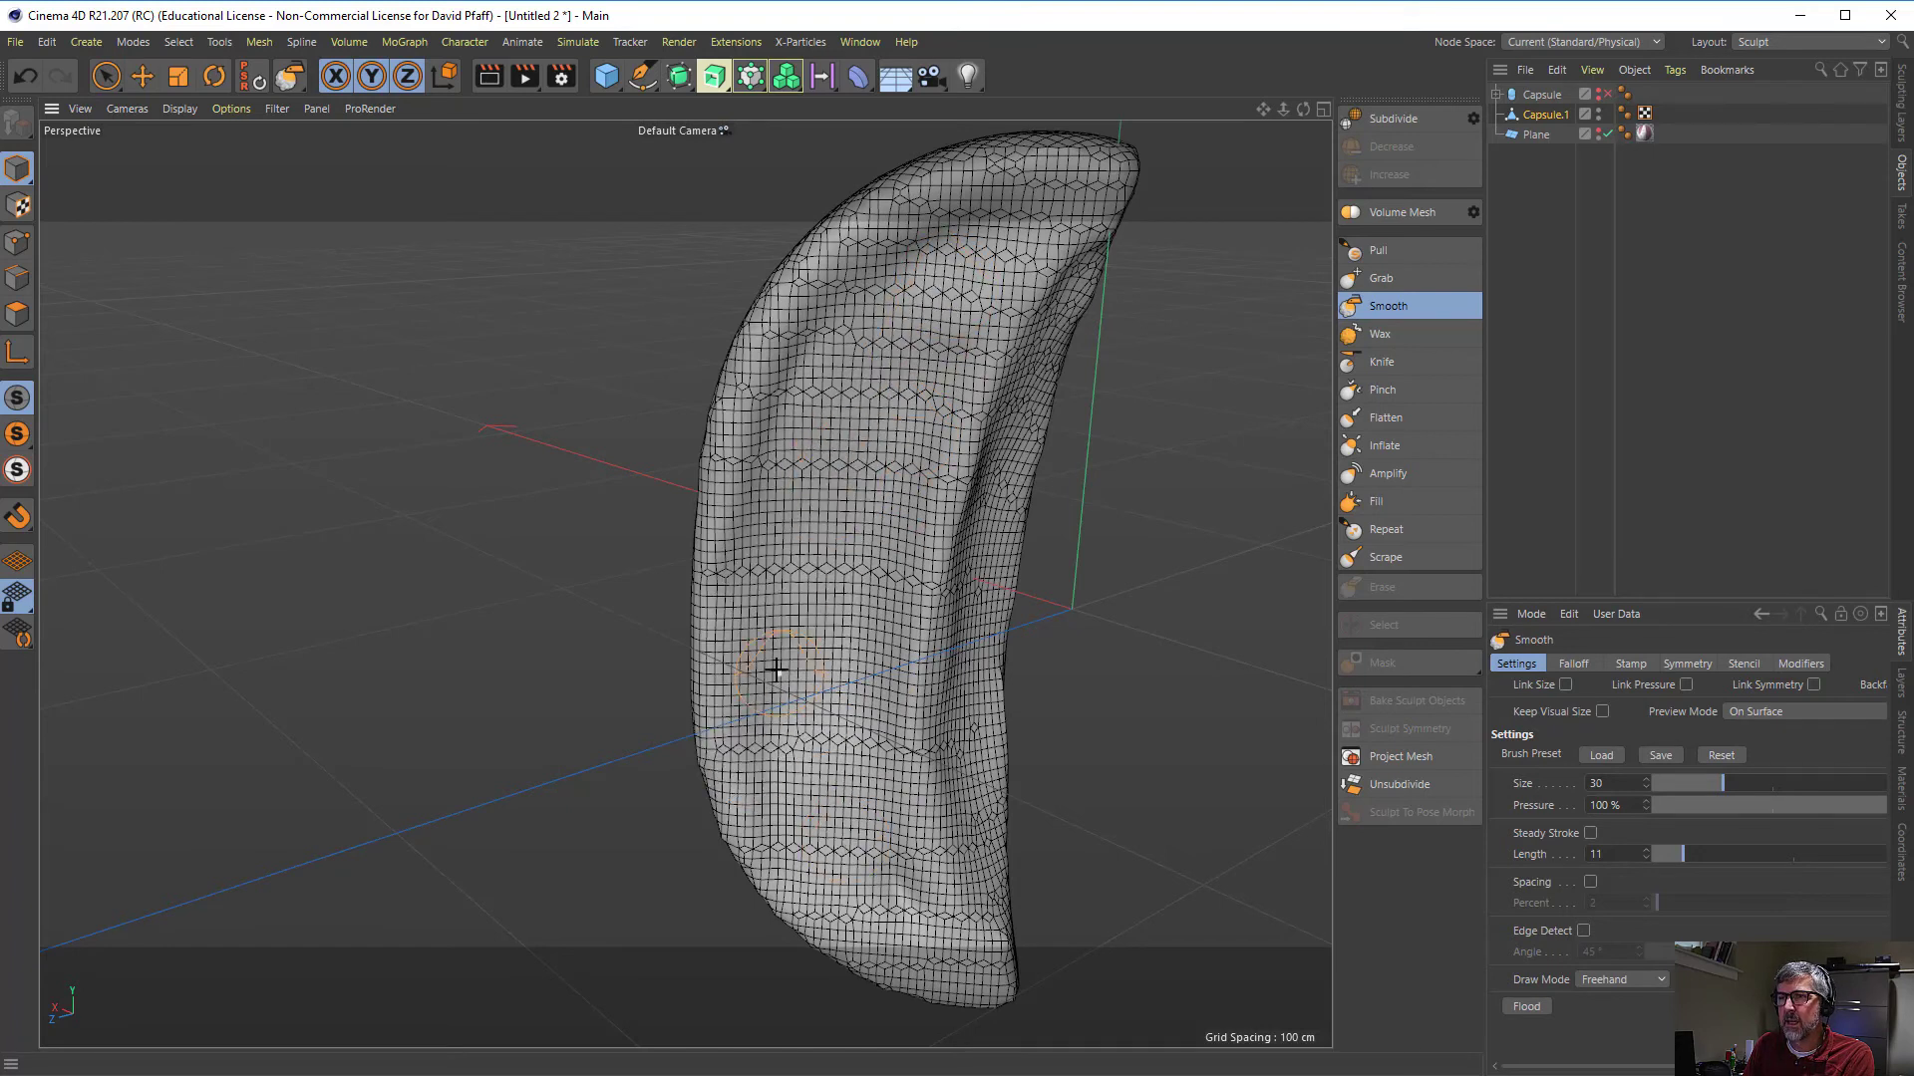
{"action": "left_click_drag", "start_coordinate": [913, 927], "coordinate": [880, 569]}
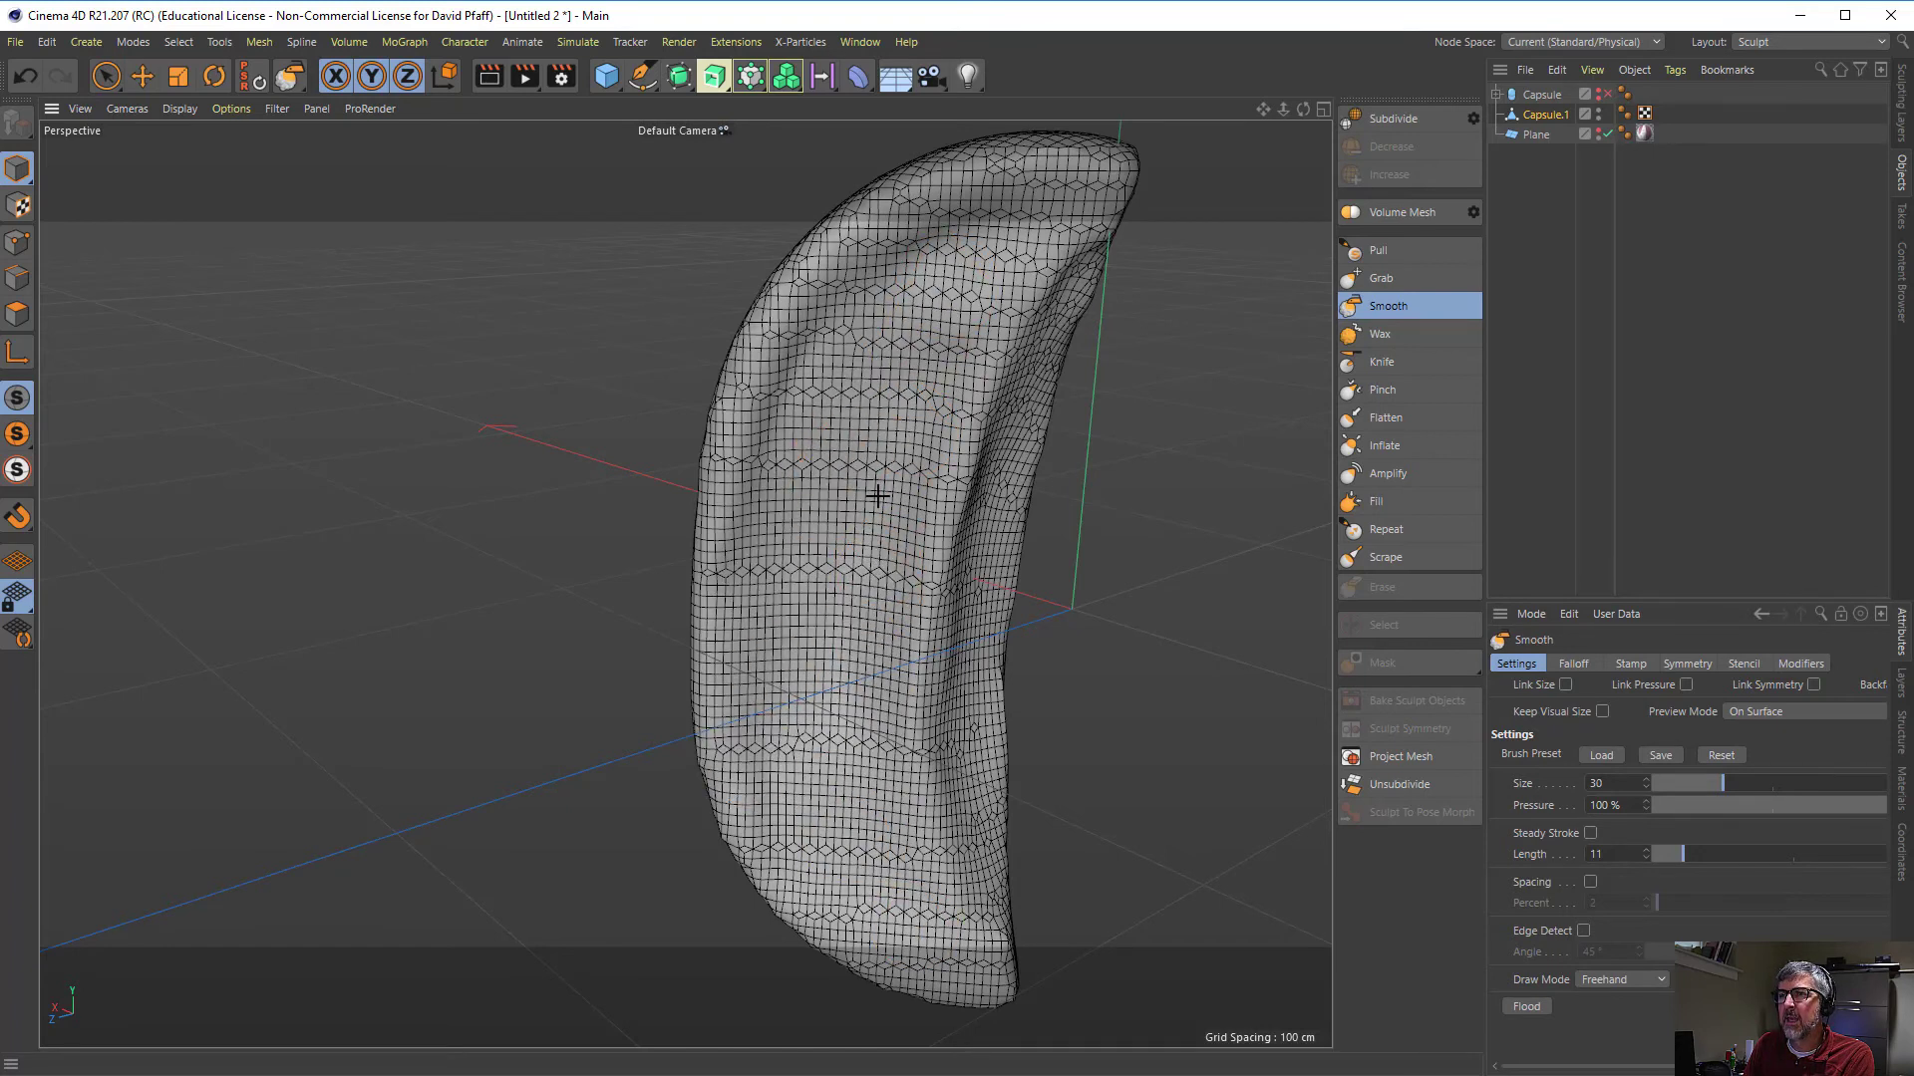
{"action": "left_click_drag", "start_coordinate": [877, 496], "coordinate": [913, 397]}
{"action": "left_click_drag", "start_coordinate": [995, 245], "coordinate": [816, 618]}
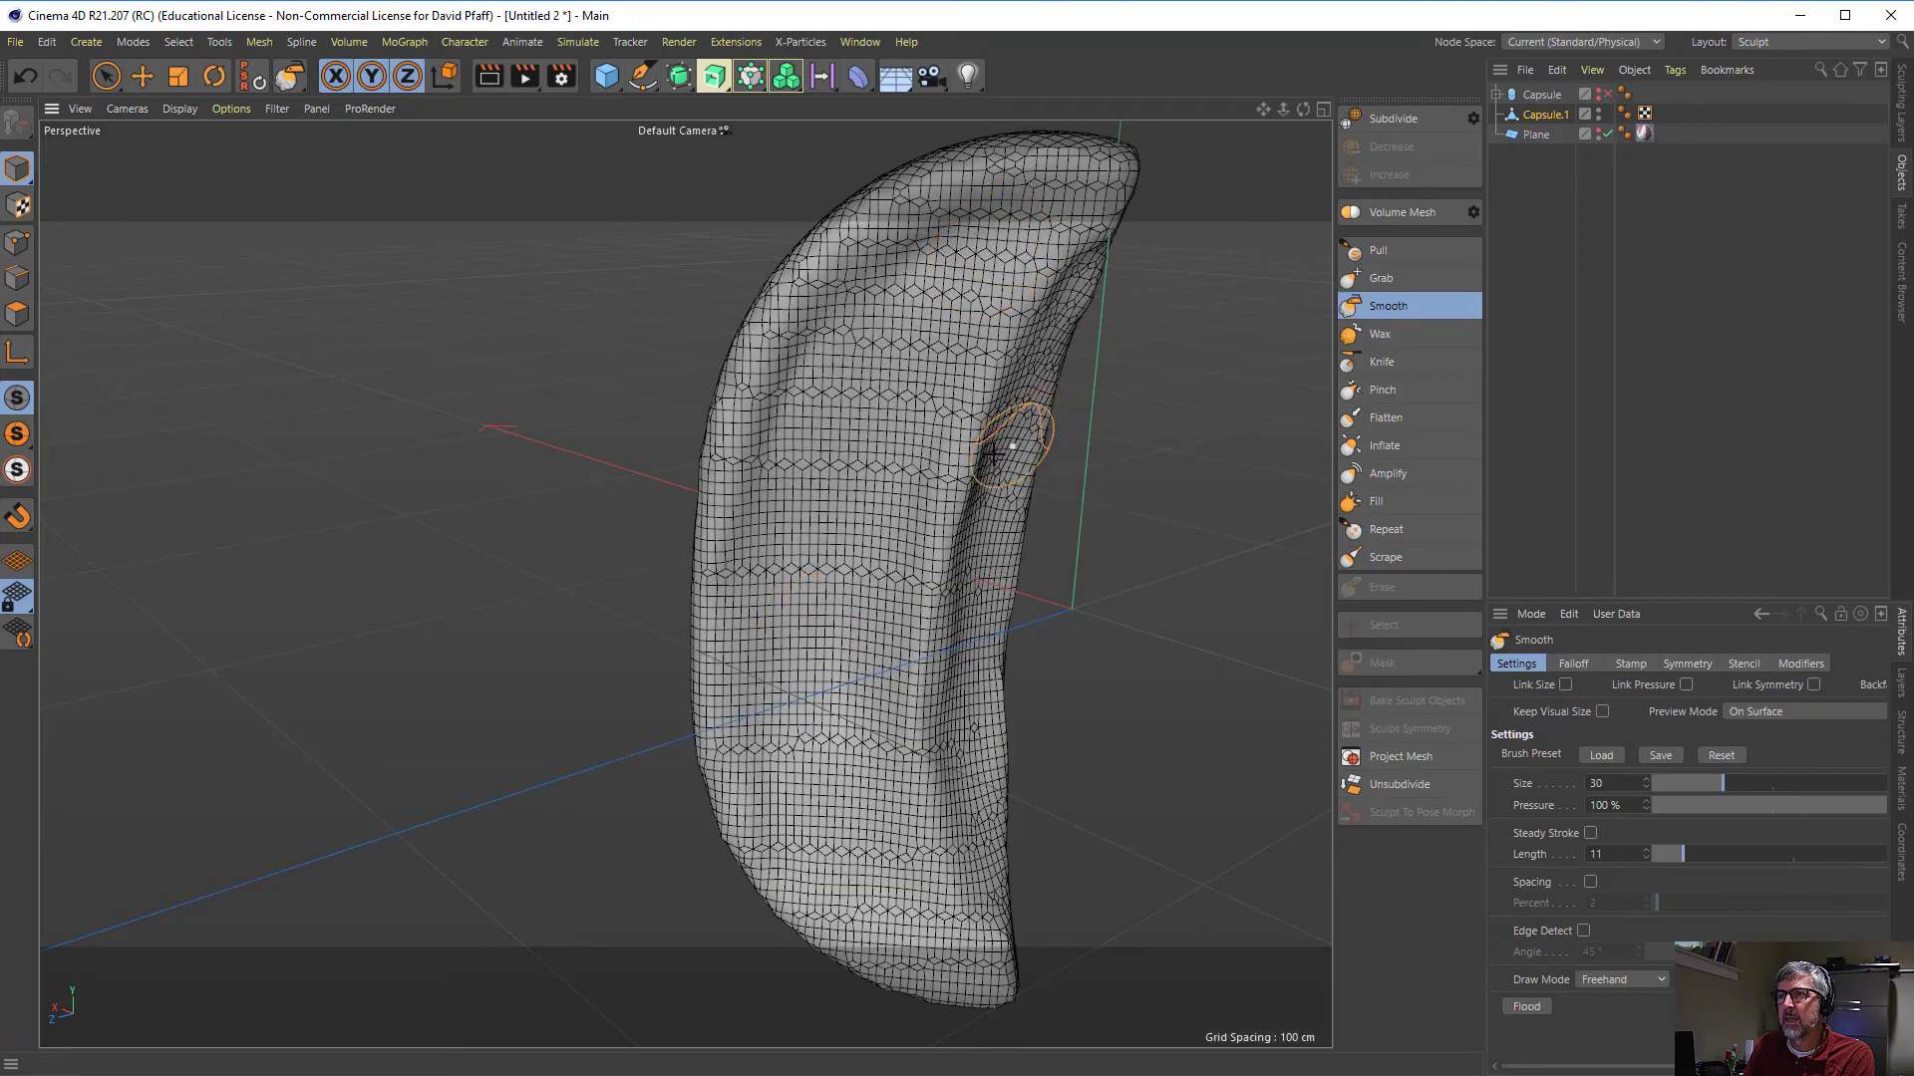
- Make the reference image plane visible again and return to the sculpting layers
{"action": "mouse_move", "coordinate": [995, 454]}
{"action": "left_mouse_down", "text": "alt"}
{"action": "mouse_move", "coordinate": [769, 440]}
{"action": "mouse_move", "coordinate": [822, 369]}
{"action": "mouse_move", "coordinate": [911, 637]}
{"action": "left_mouse_up", "text": "alt"}
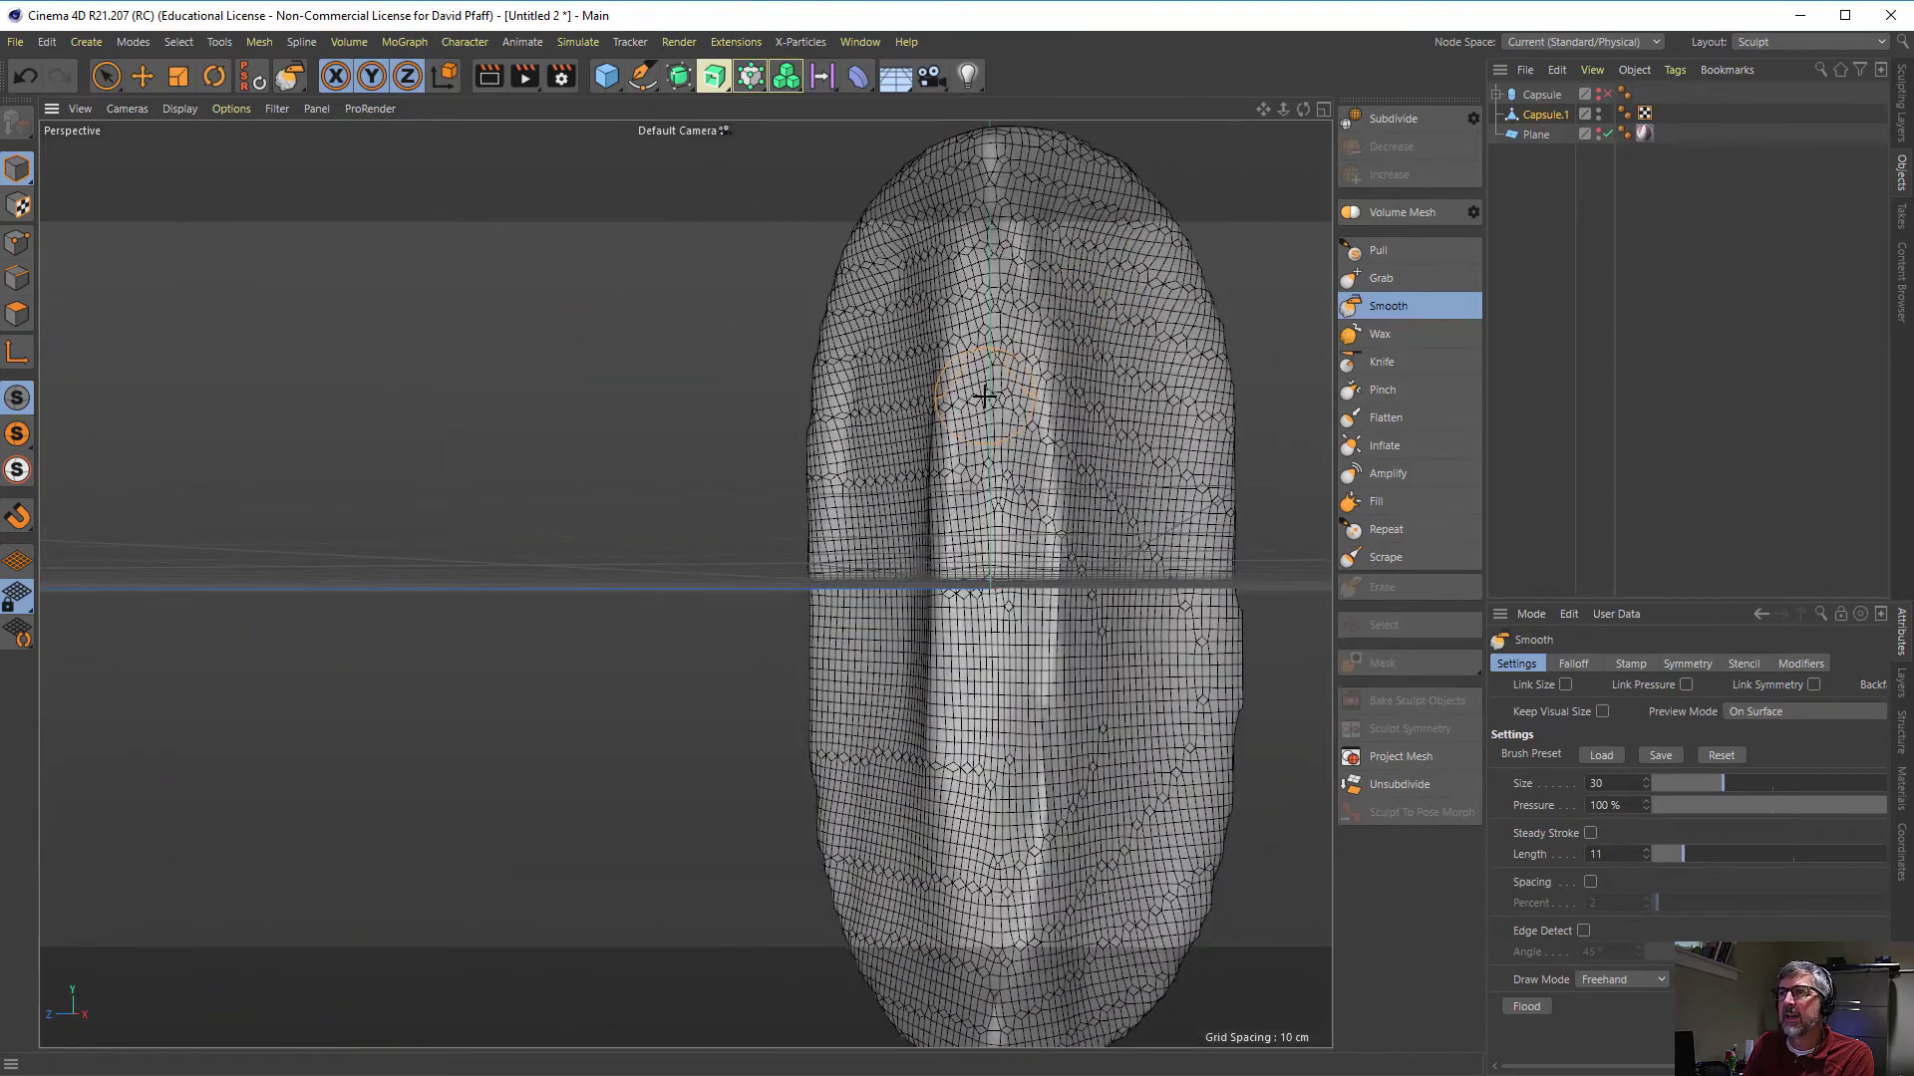
{"action": "scroll", "coordinate": [991, 514], "scroll_direction": "down", "scroll_amount": 3}
{"action": "mouse_move", "coordinate": [990, 678]}
{"action": "left_mouse_down", "text": "alt"}
{"action": "mouse_move", "coordinate": [974, 619]}
{"action": "mouse_move", "coordinate": [983, 675]}
{"action": "mouse_move", "coordinate": [1149, 332]}
{"action": "left_mouse_up", "text": "alt"}
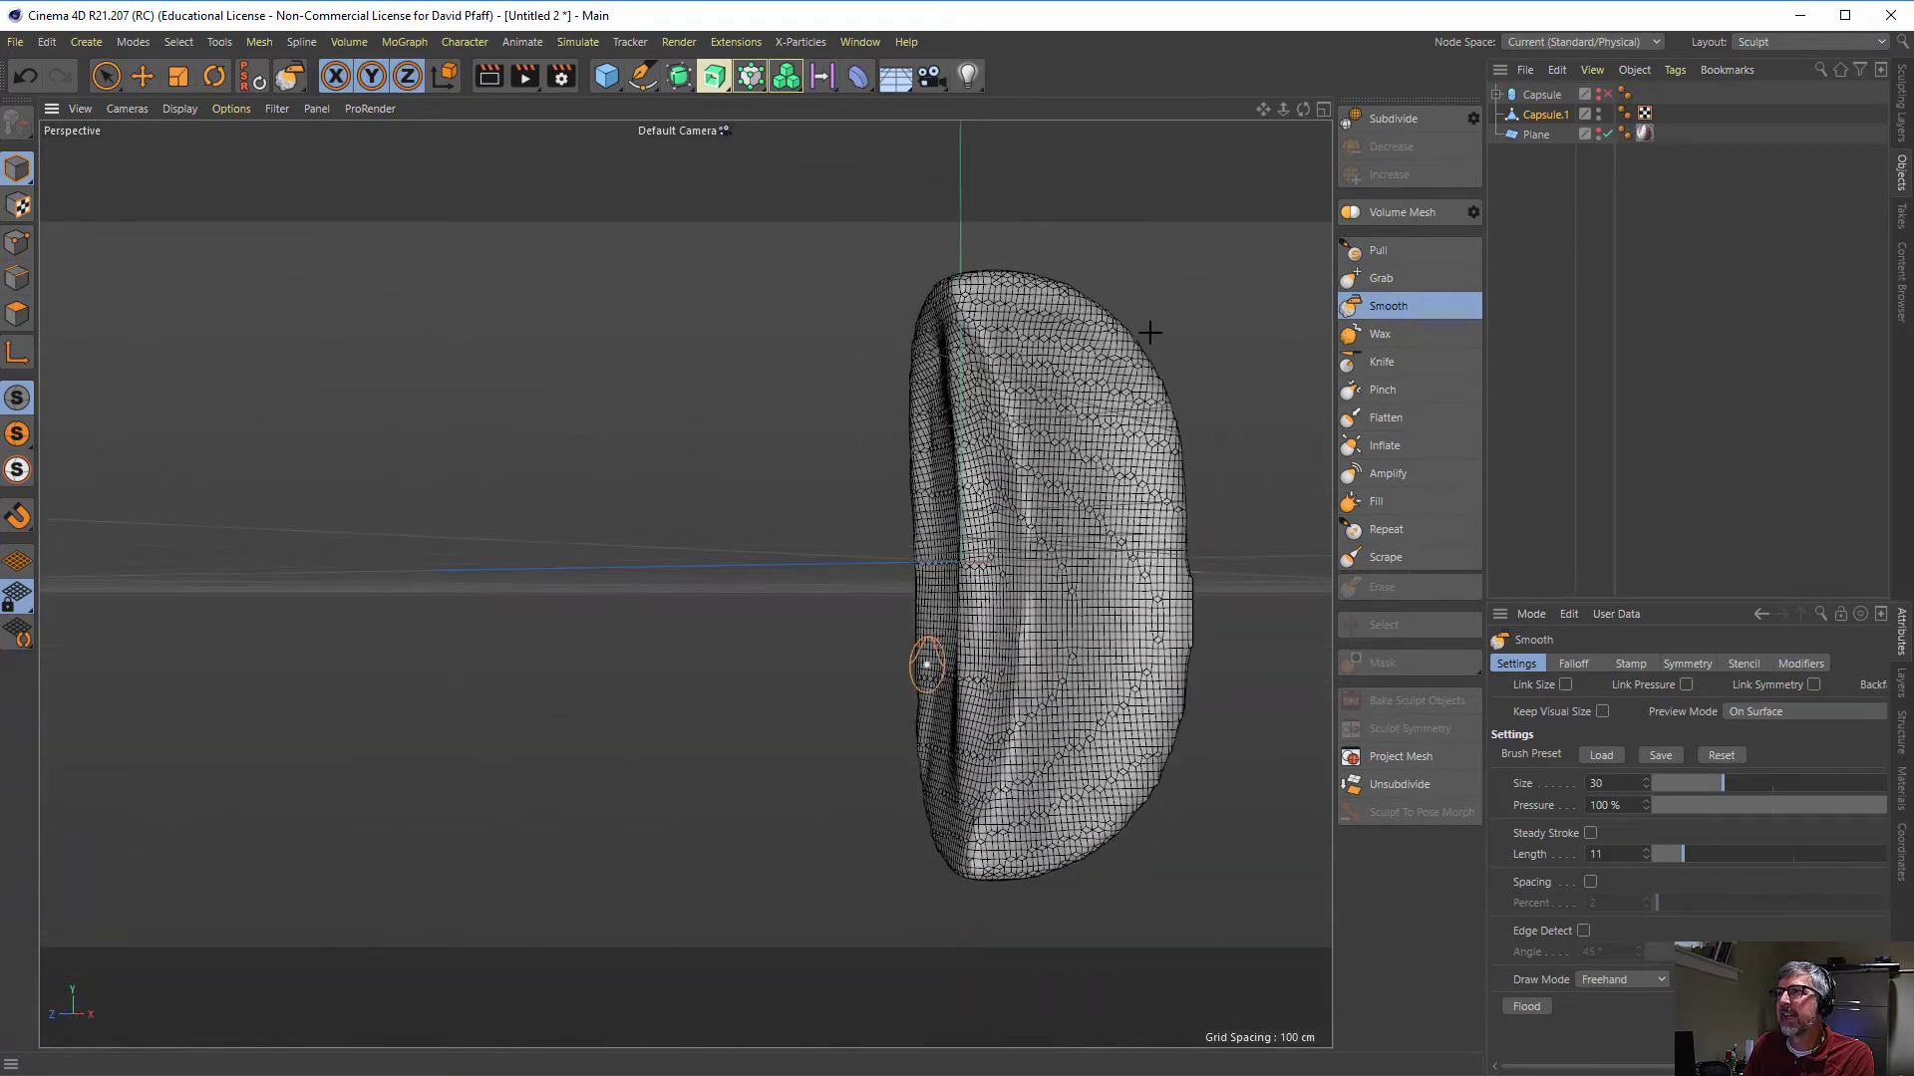
{"action": "left_click", "coordinate": [1598, 130]}
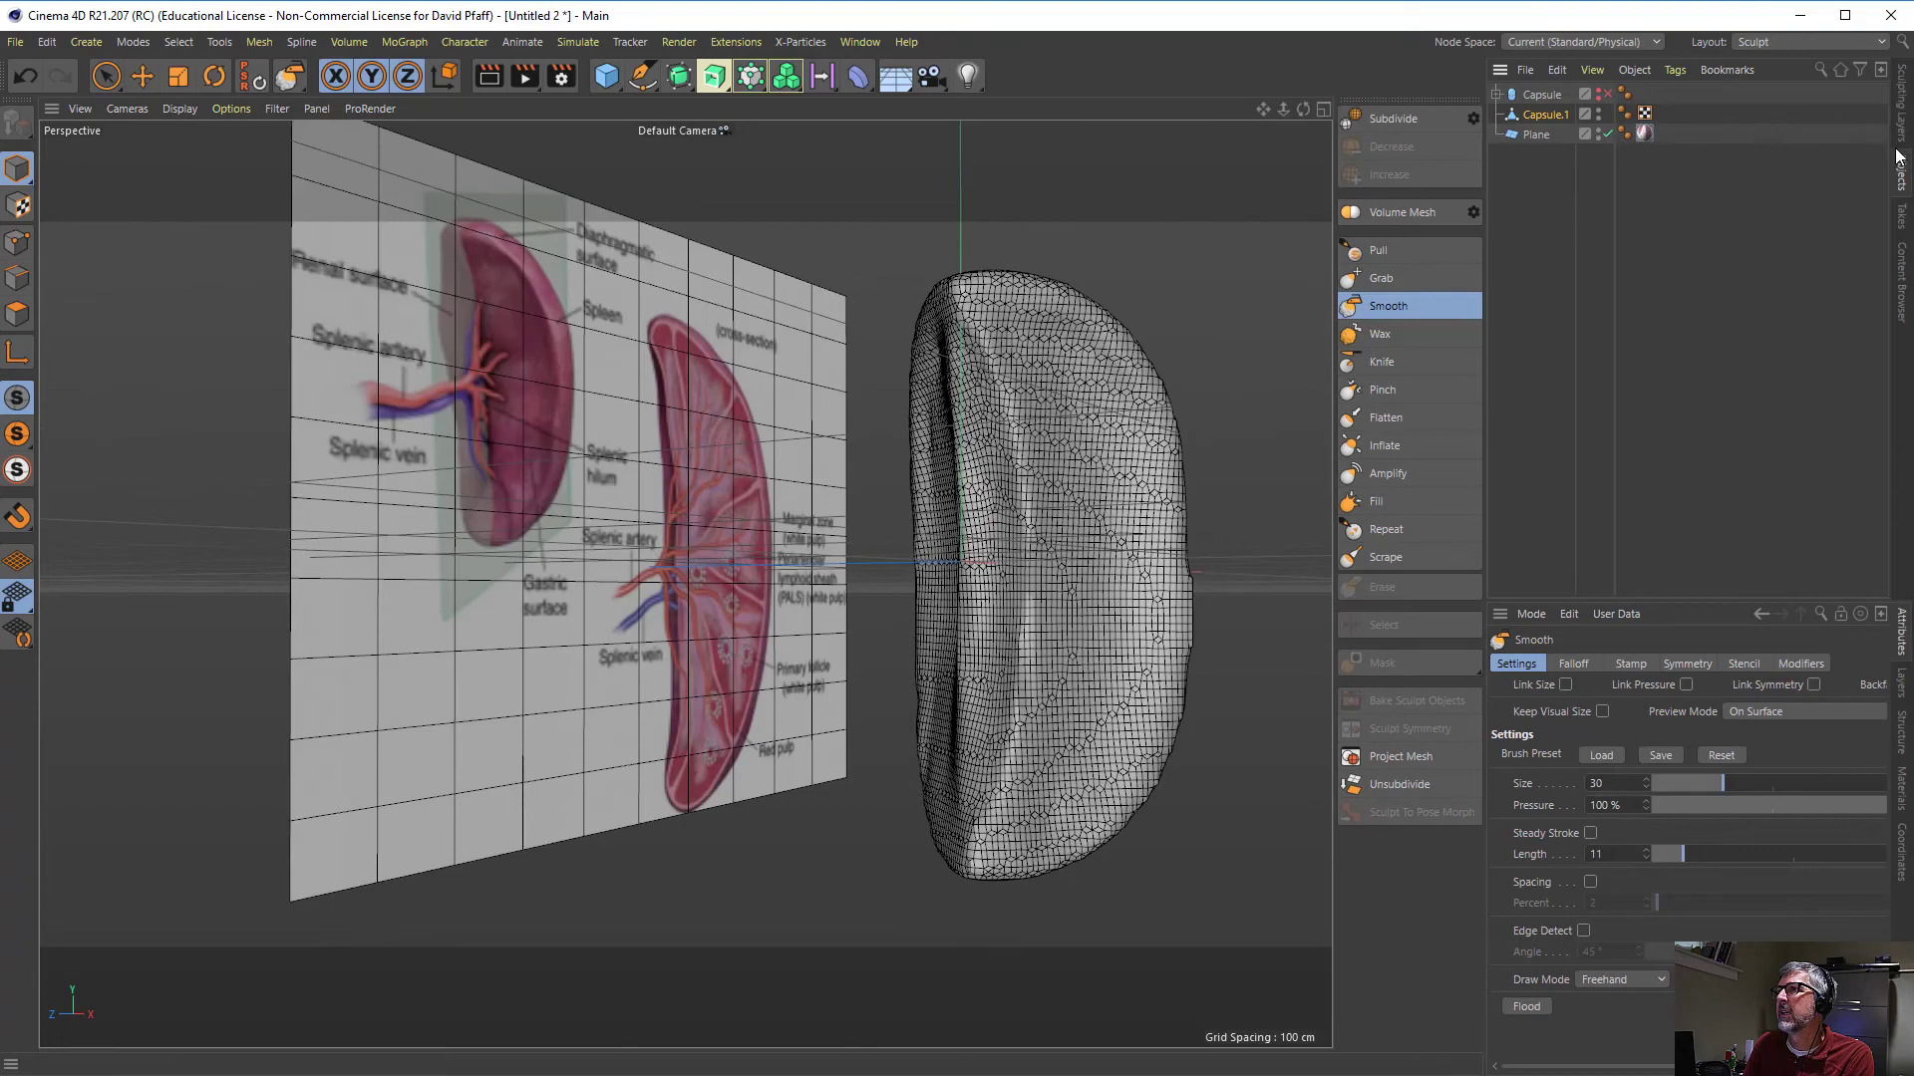
{"action": "left_click", "coordinate": [1902, 116]}
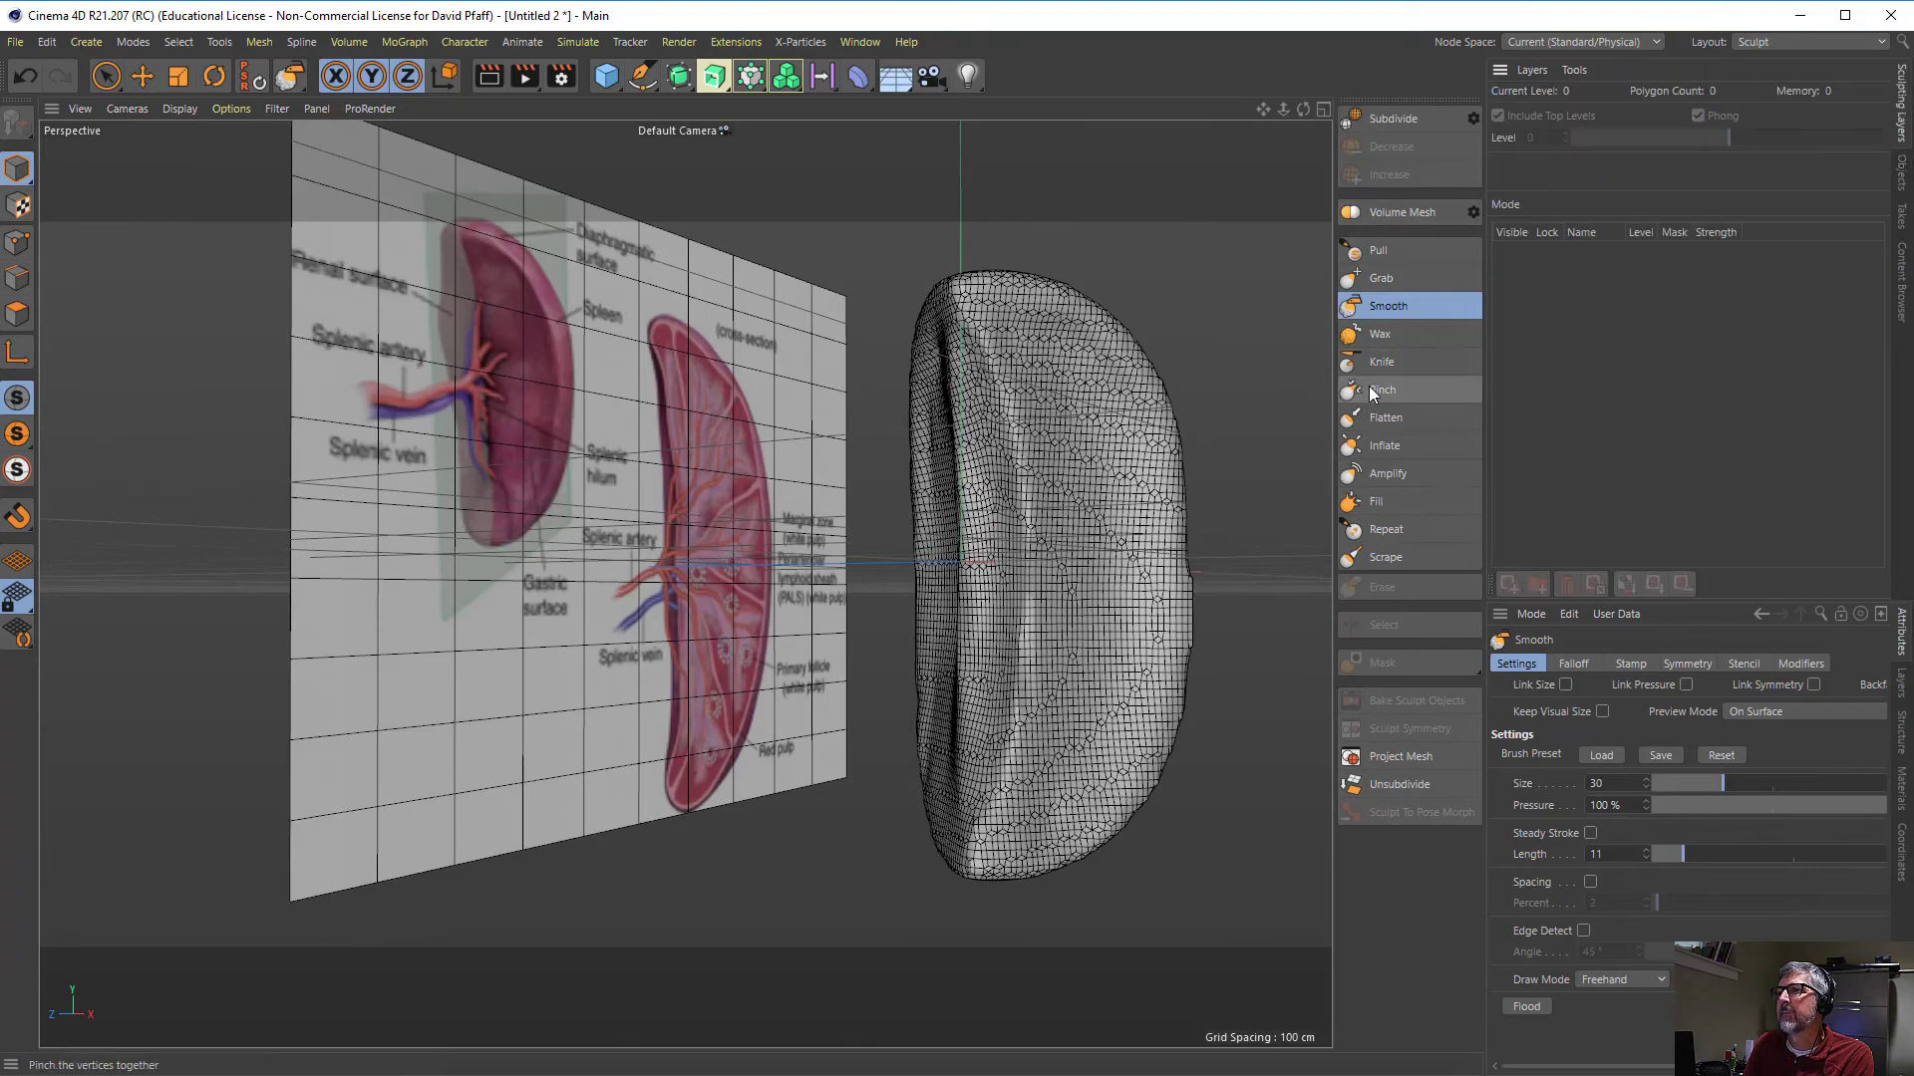
- Carve a shallow hollow into the spleen's lower end with the Knife brush at size 40, pressure 20%, pinch 0.04 and push 0.45
{"action": "mouse_move", "coordinate": [858, 538]}
{"action": "left_mouse_down", "text": "alt"}
{"action": "mouse_move", "coordinate": [821, 452]}
{"action": "mouse_move", "coordinate": [855, 295]}
{"action": "mouse_move", "coordinate": [810, 454]}
{"action": "mouse_move", "coordinate": [847, 325]}
{"action": "mouse_move", "coordinate": [627, 547]}
{"action": "mouse_move", "coordinate": [458, 564]}
{"action": "mouse_move", "coordinate": [718, 295]}
{"action": "mouse_move", "coordinate": [781, 308]}
{"action": "mouse_move", "coordinate": [823, 354]}
{"action": "mouse_move", "coordinate": [718, 585]}
{"action": "mouse_move", "coordinate": [696, 508]}
{"action": "mouse_move", "coordinate": [683, 581]}
{"action": "mouse_move", "coordinate": [787, 616]}
{"action": "mouse_move", "coordinate": [802, 588]}
{"action": "left_mouse_up", "text": "alt"}
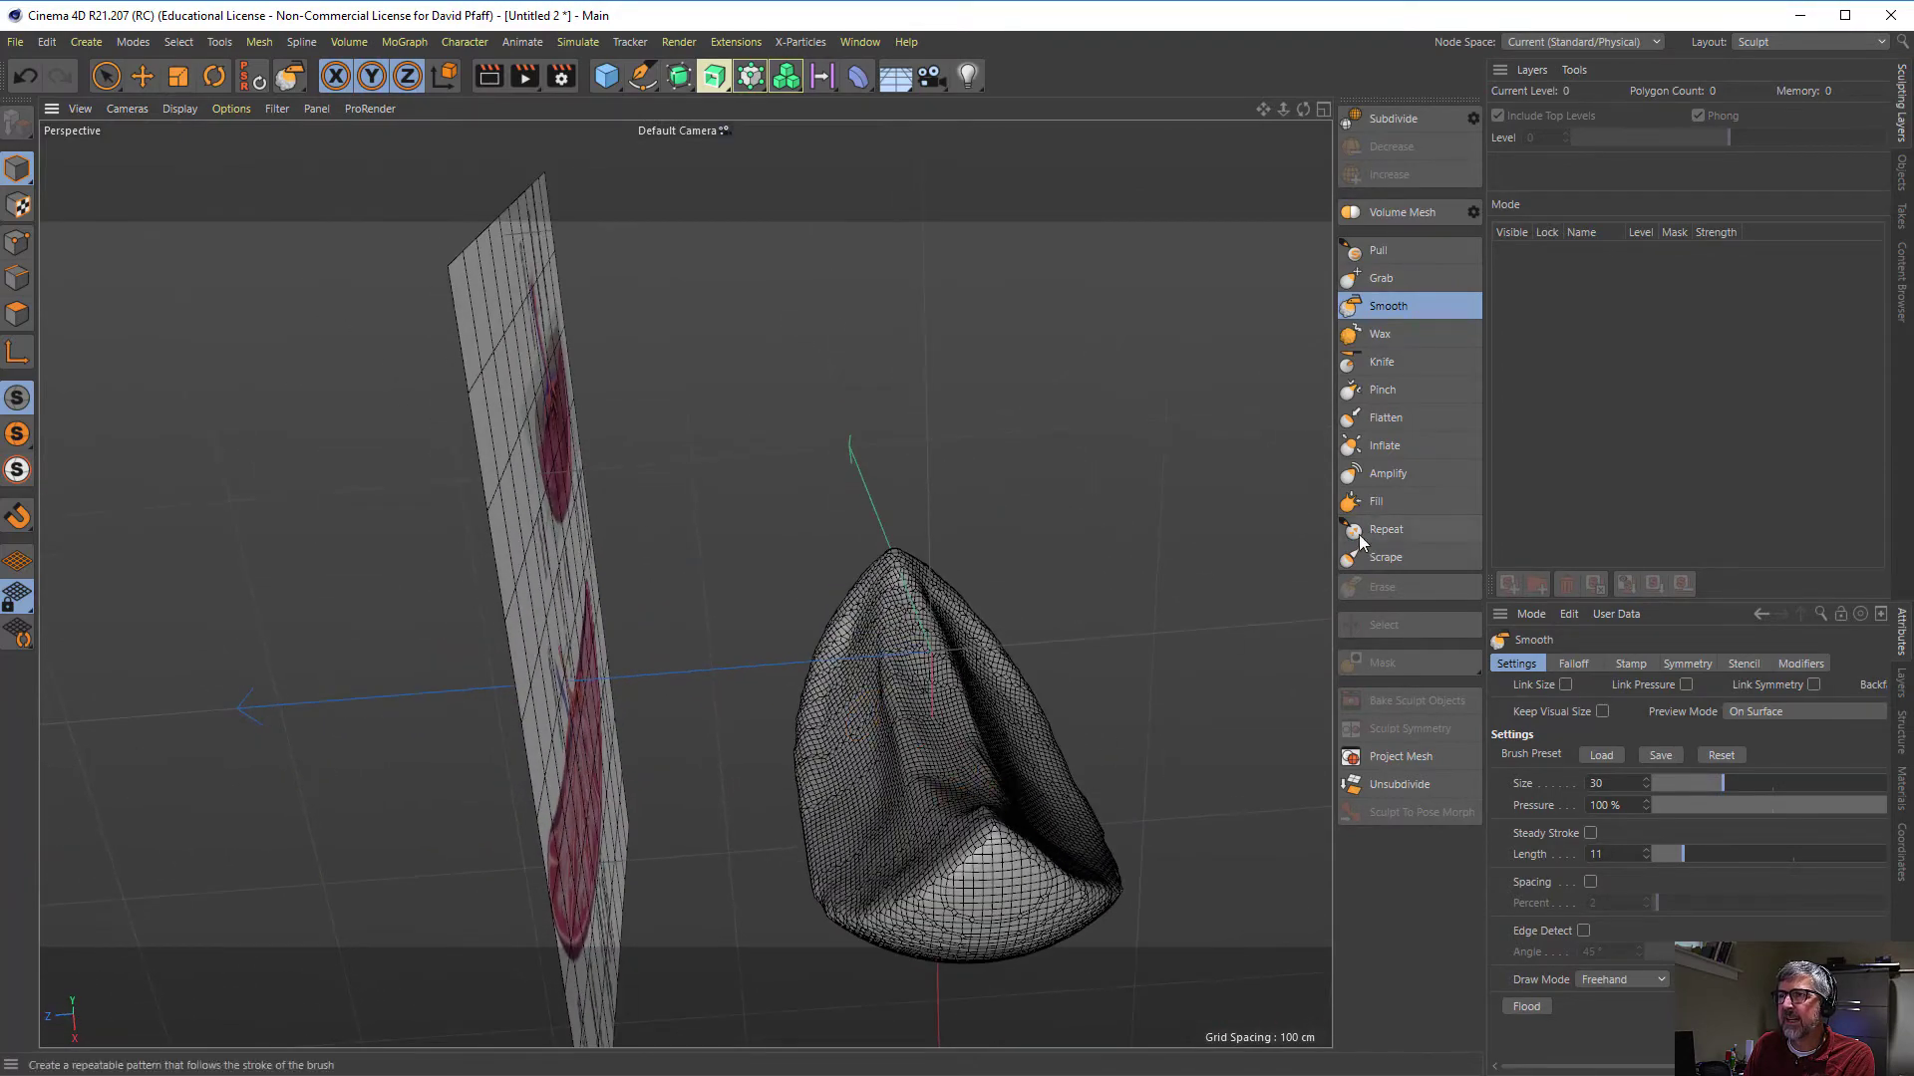
{"action": "left_click", "coordinate": [1381, 364]}
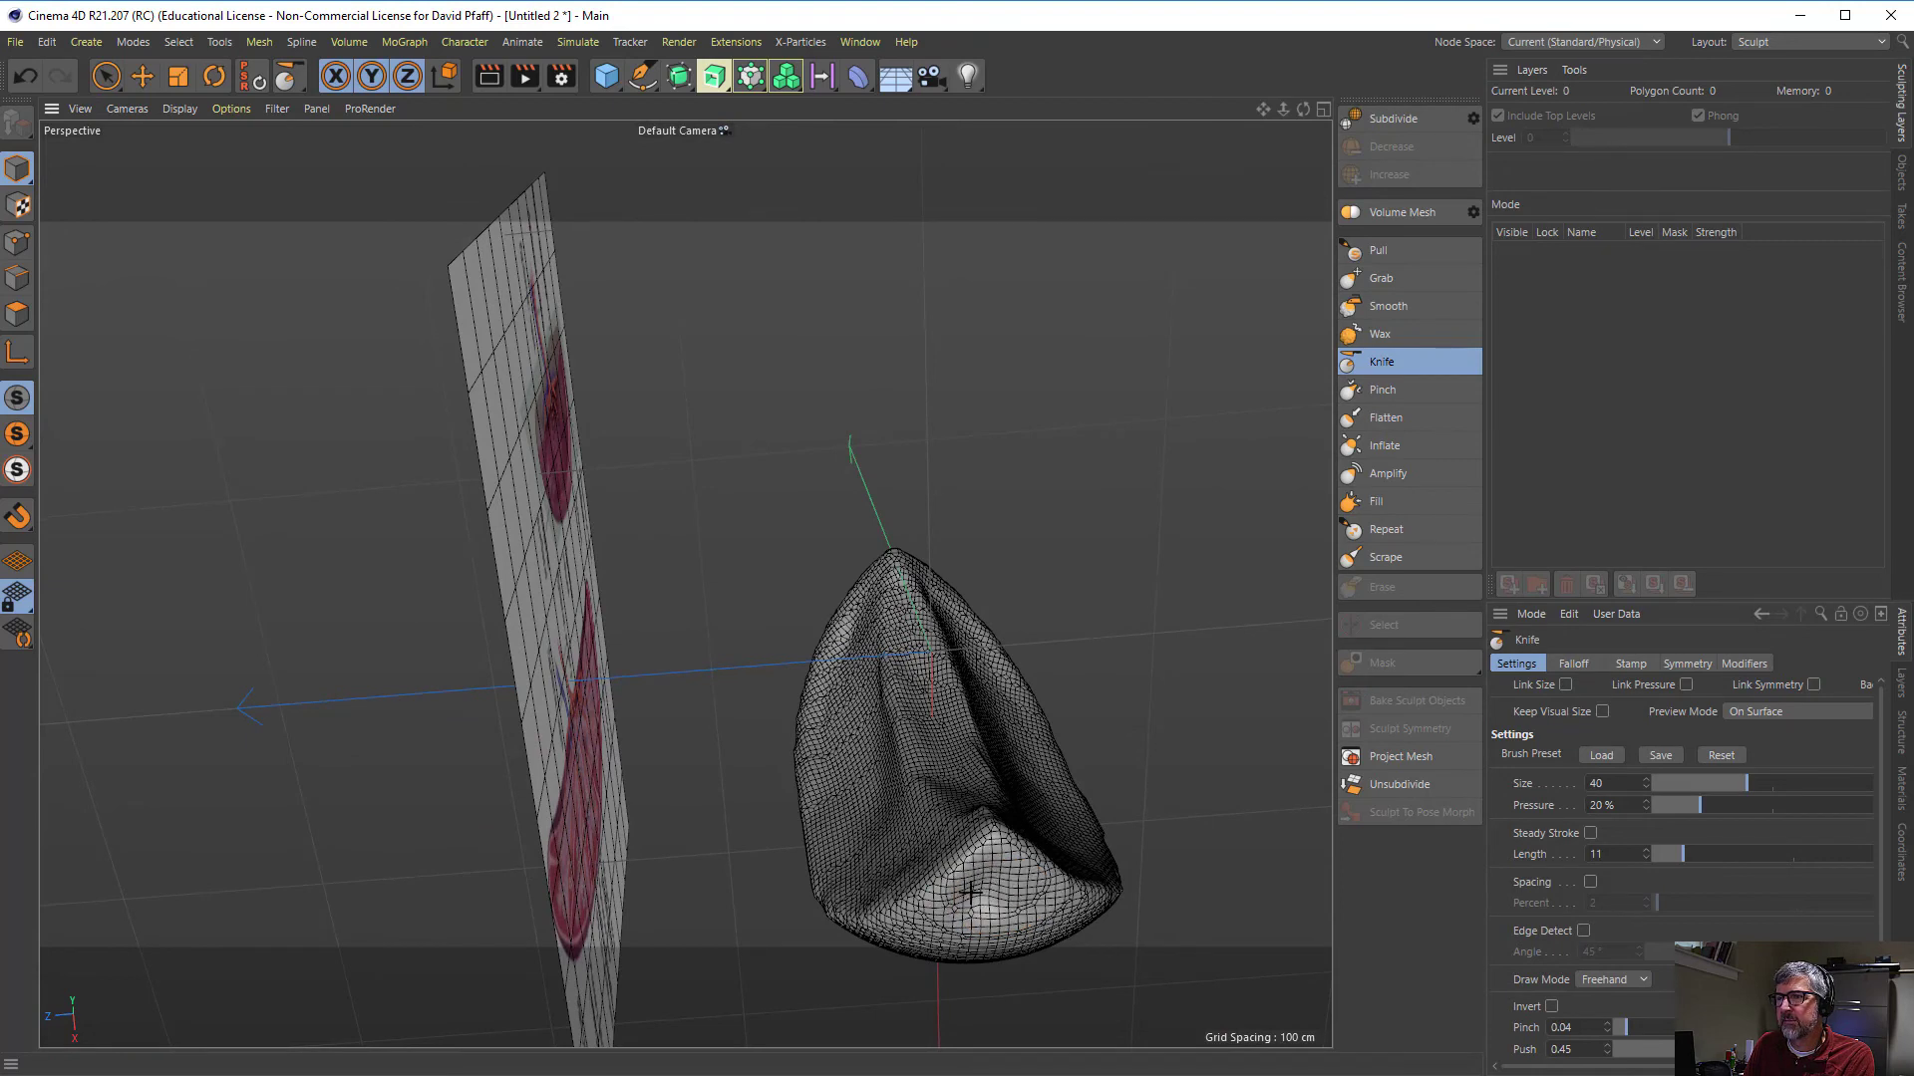
{"action": "mouse_move", "coordinate": [985, 899]}
{"action": "left_mouse_down"}
{"action": "mouse_move", "coordinate": [1017, 912]}
{"action": "mouse_move", "coordinate": [1027, 881]}
{"action": "left_mouse_up"}
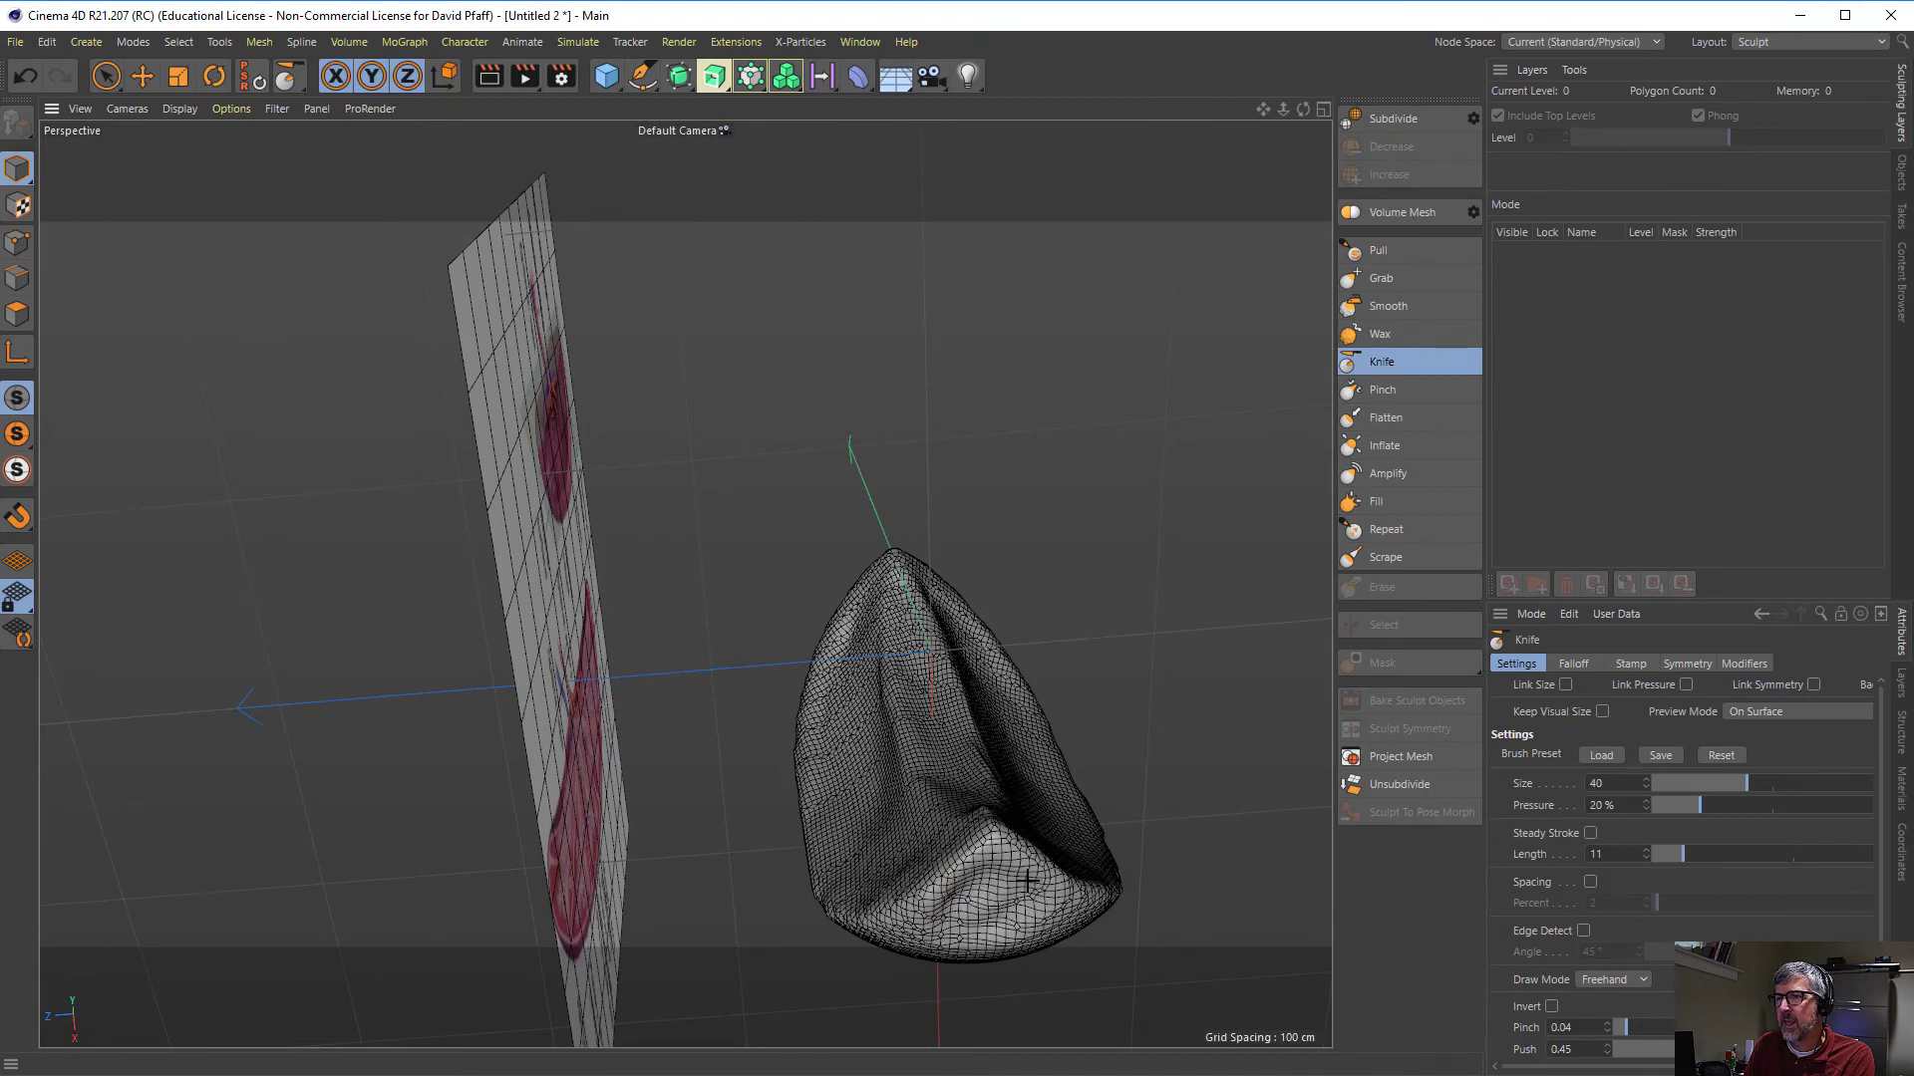
{"action": "left_click_drag", "start_coordinate": [952, 932], "coordinate": [912, 857], "text": "alt"}
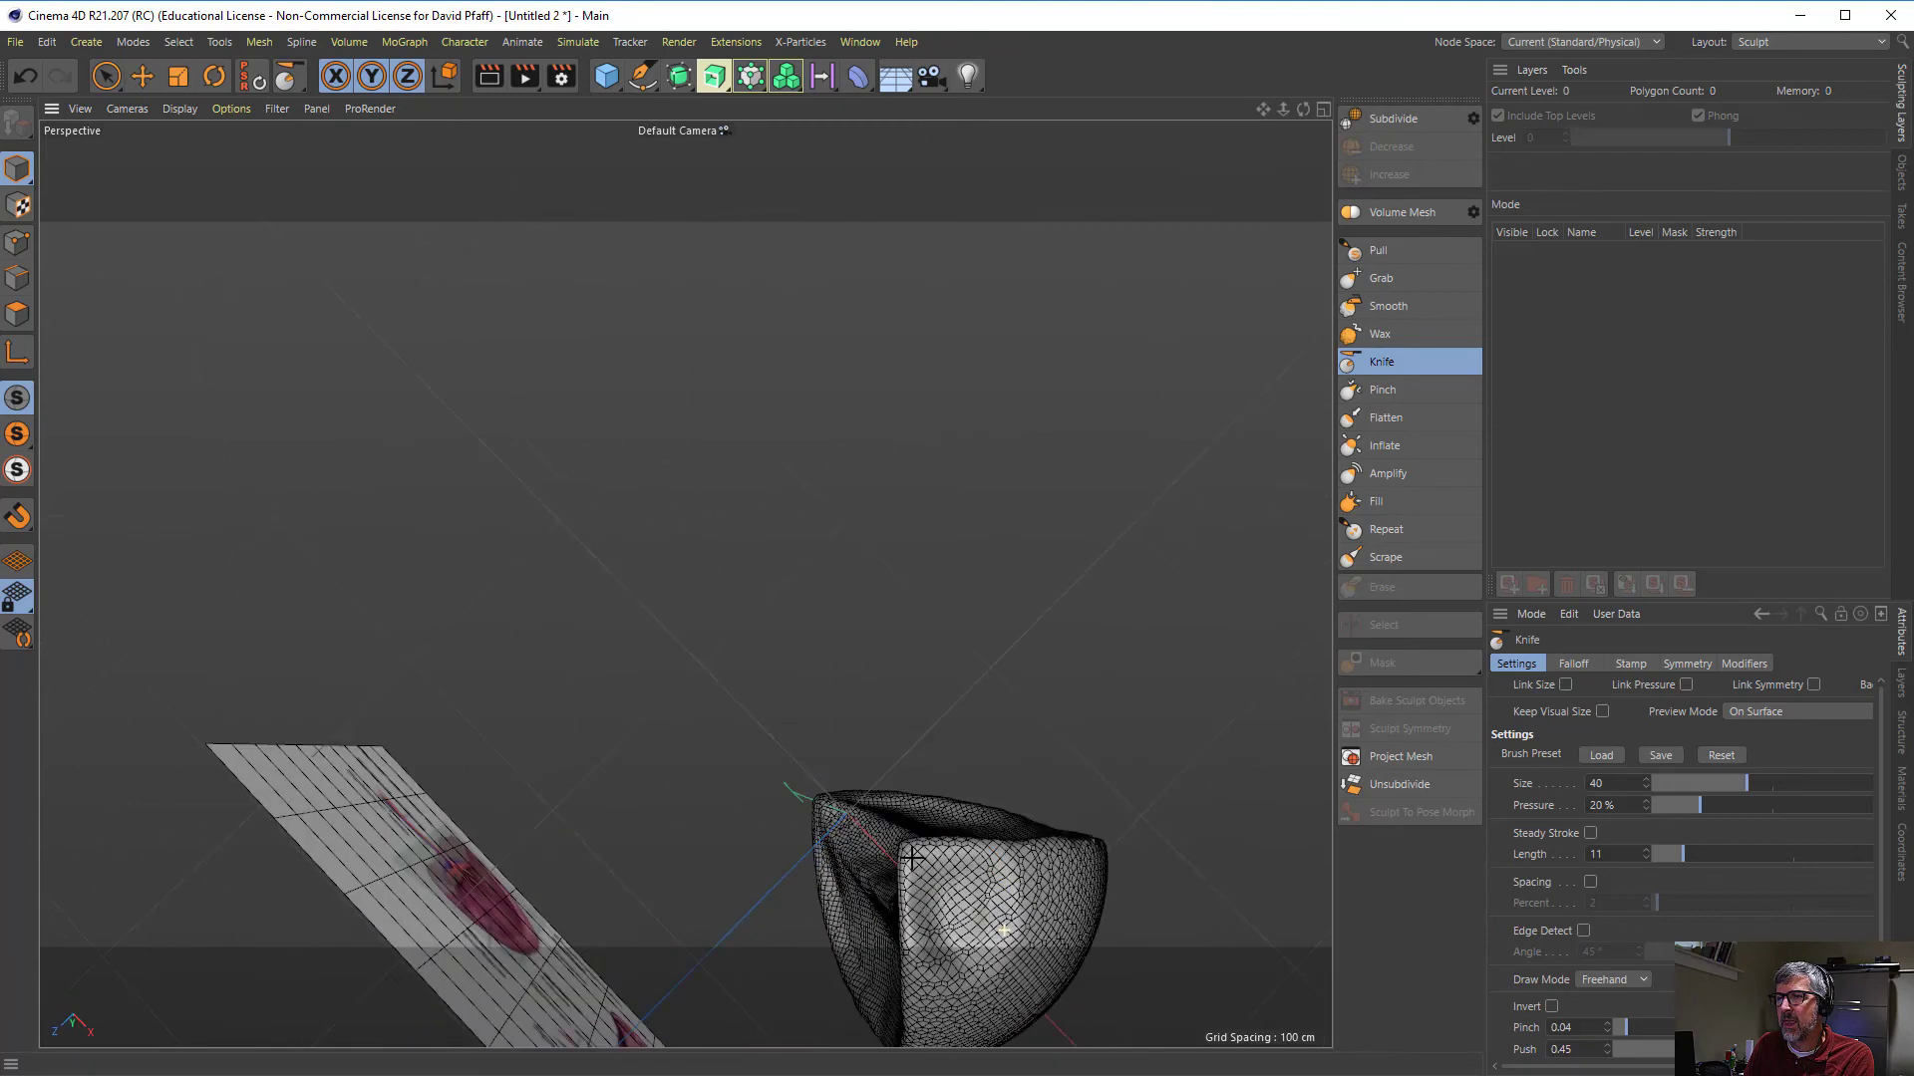
{"action": "left_click_drag", "start_coordinate": [1002, 927], "coordinate": [890, 658], "text": "alt"}
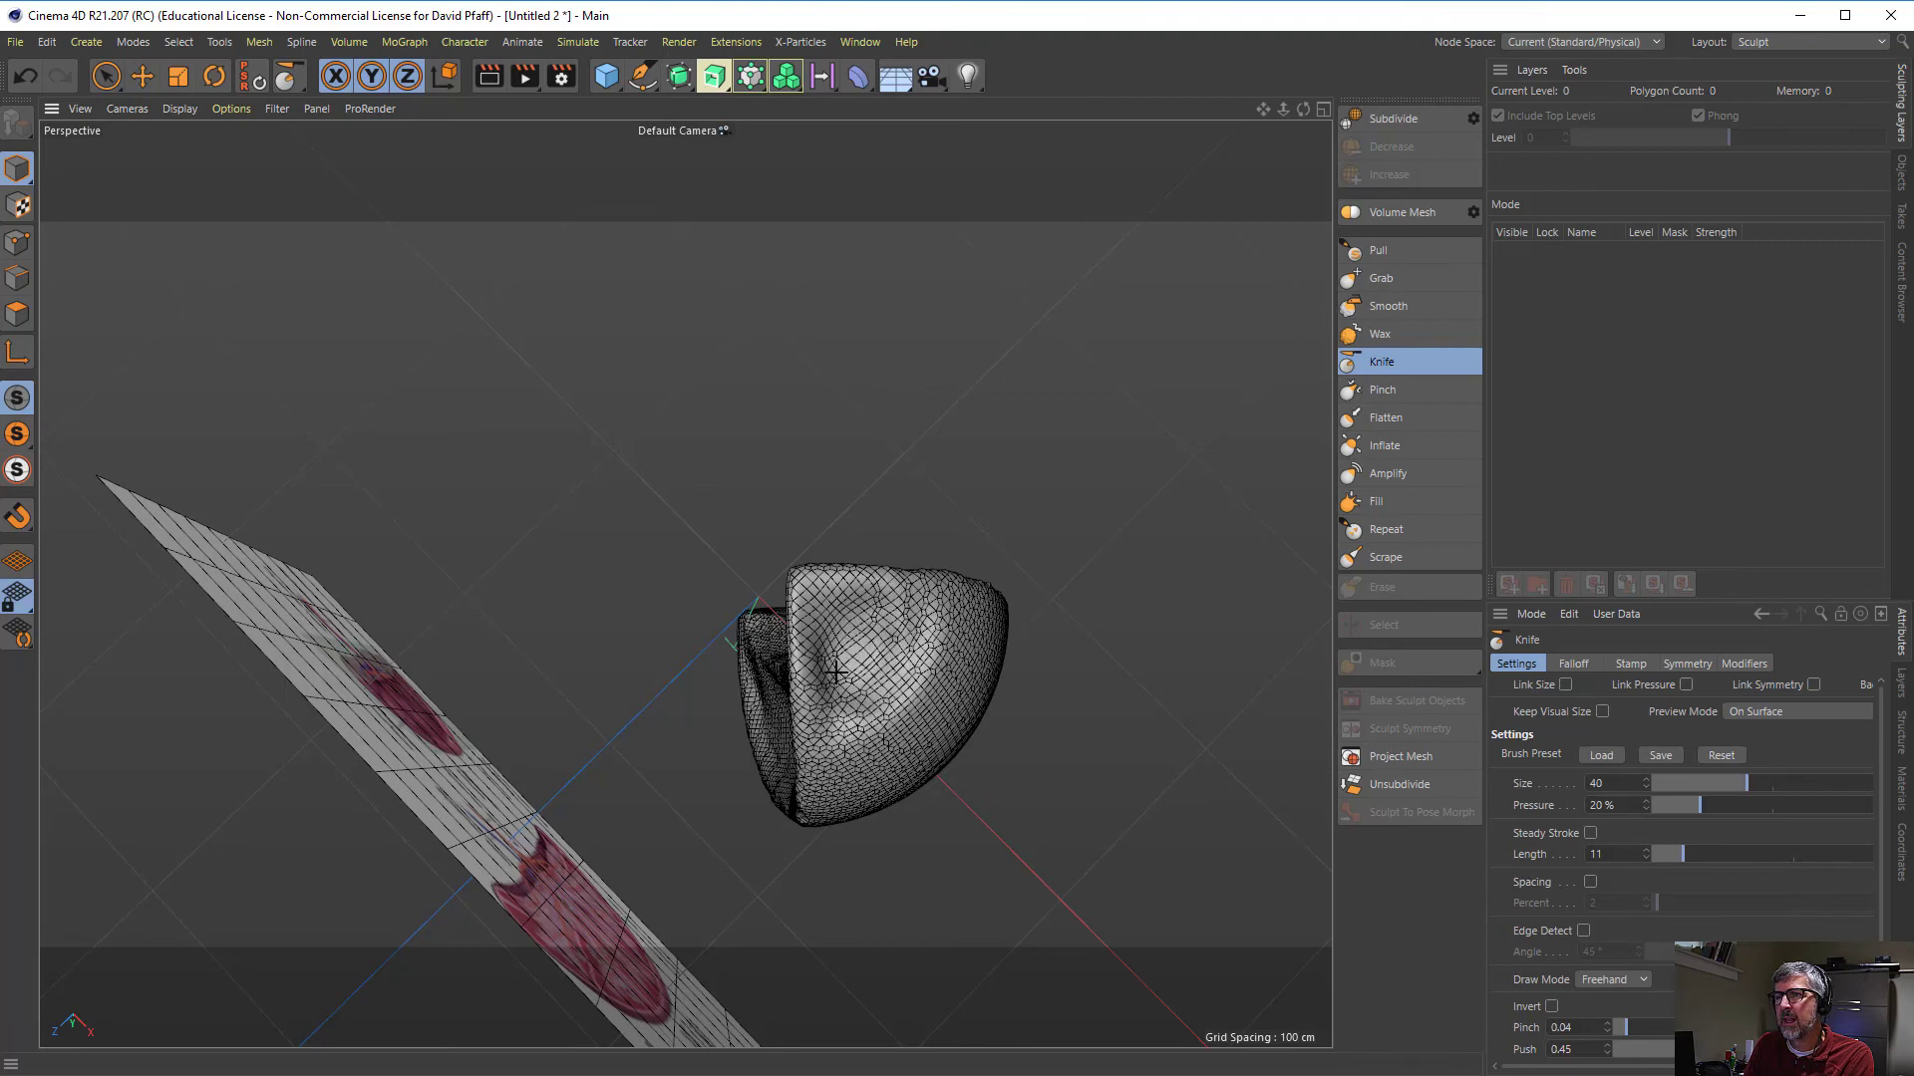
- Soften the hollow on the spleen's lower end with the Smooth brush at size 30 and 100% pressure
{"action": "left_click", "coordinate": [1386, 306]}
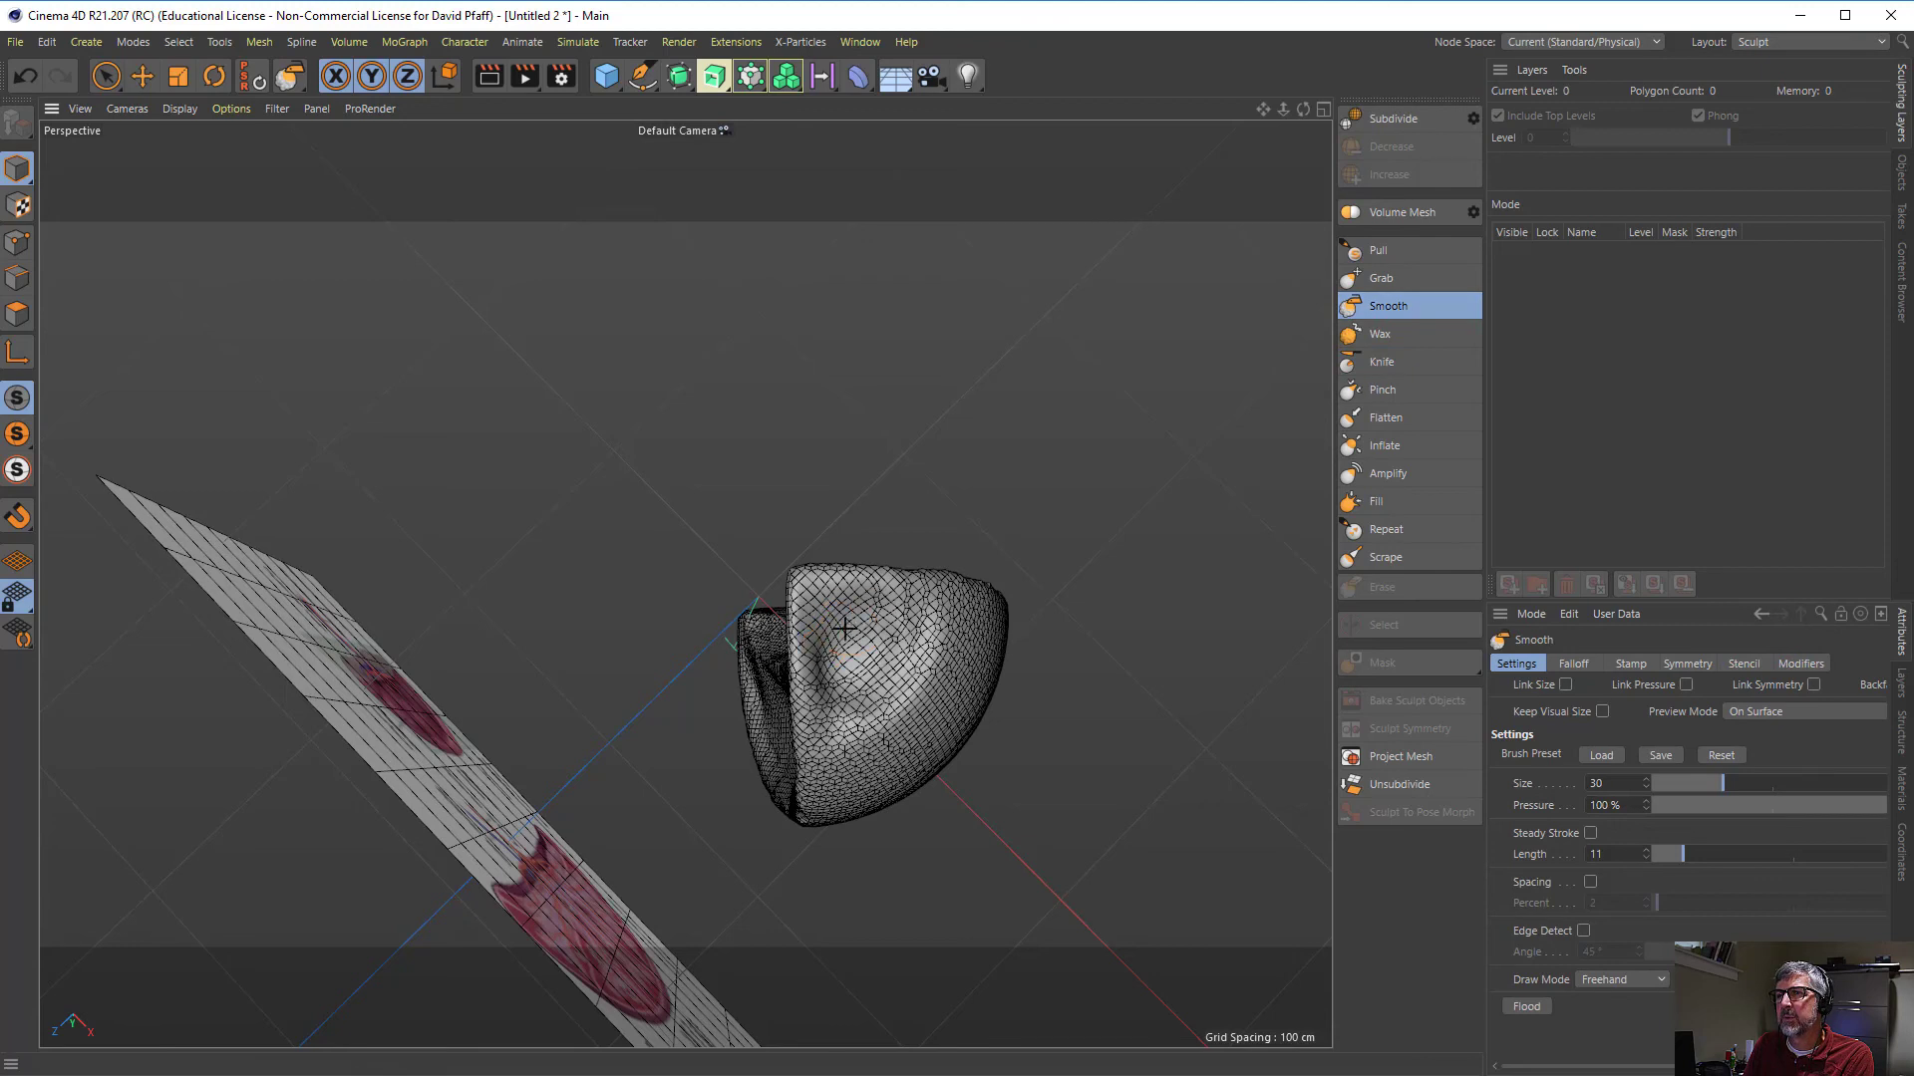
{"action": "scroll", "coordinate": [897, 688], "scroll_direction": "down", "scroll_amount": 6}
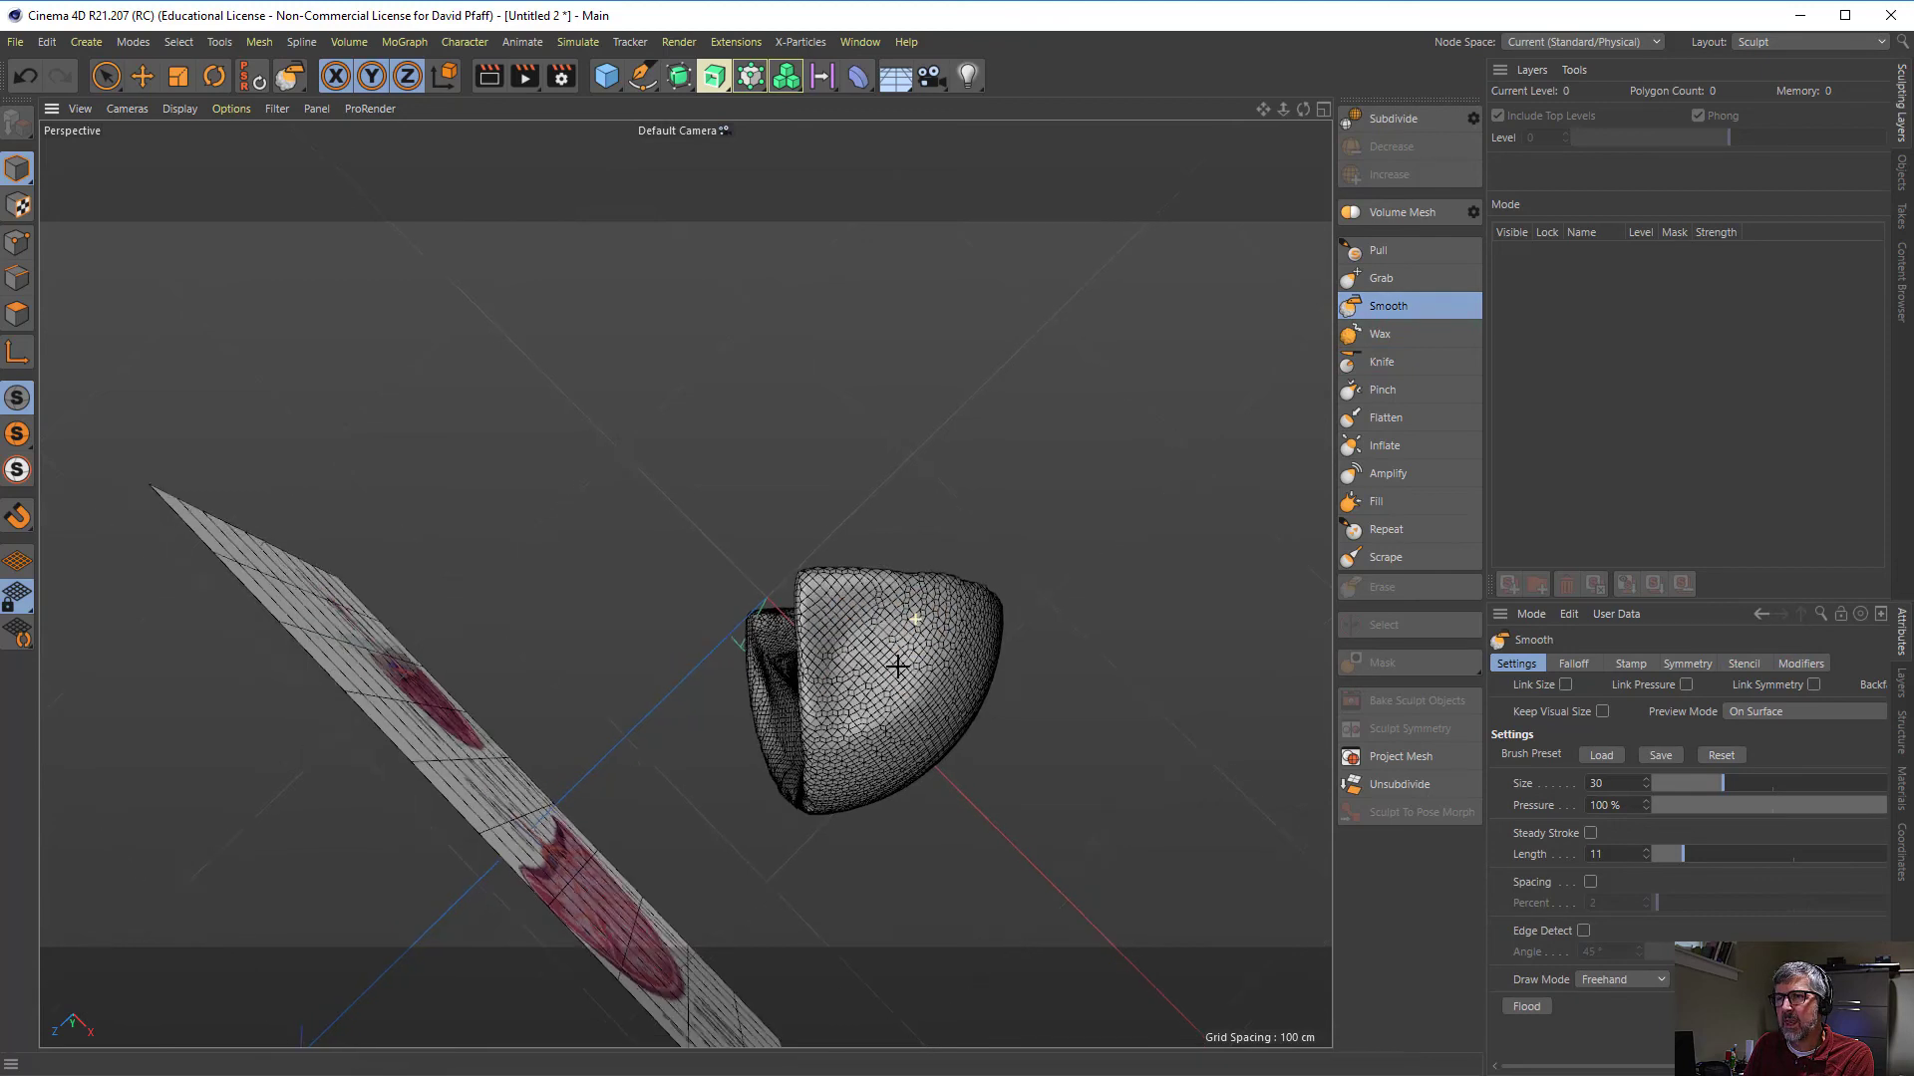
{"action": "scroll", "coordinate": [910, 655], "scroll_direction": "down", "scroll_amount": 3}
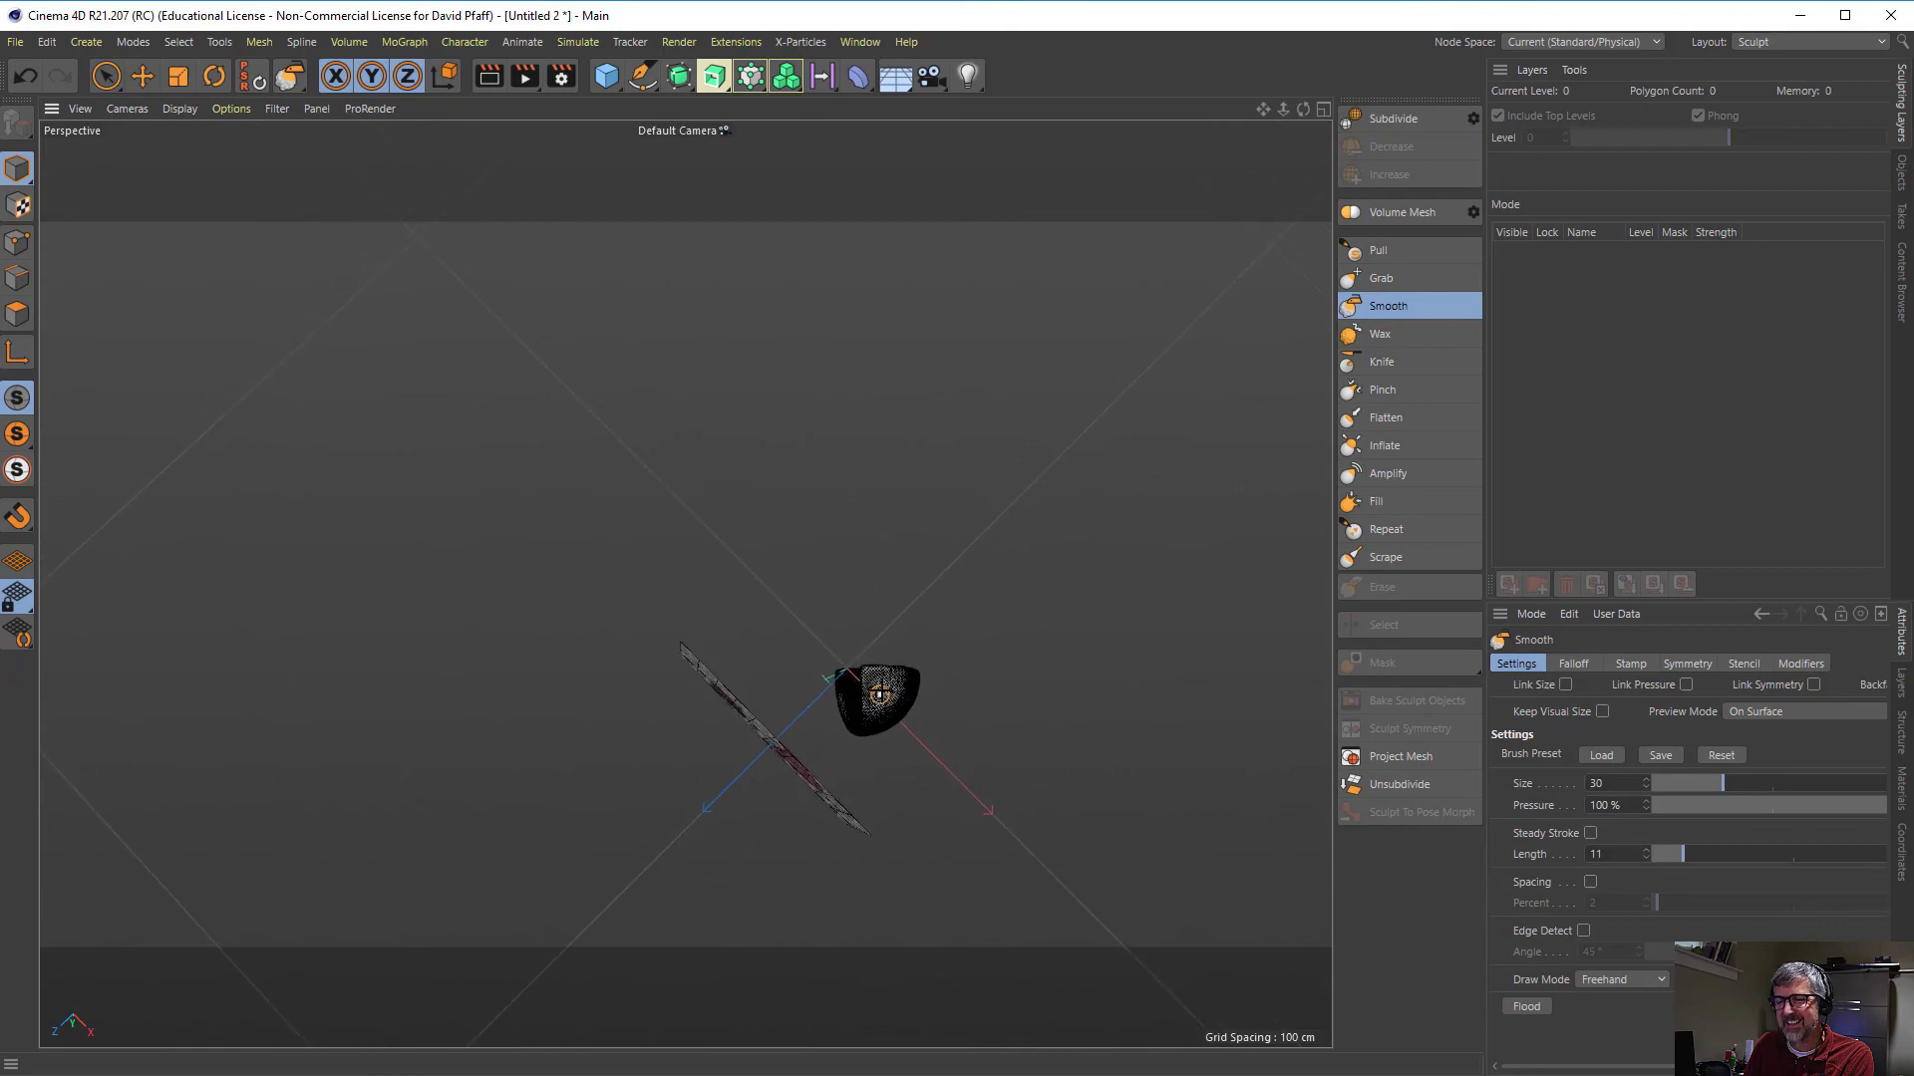
{"action": "left_click_drag", "start_coordinate": [859, 748], "coordinate": [841, 786], "text": "alt"}
{"action": "scroll", "coordinate": [897, 618], "scroll_direction": "up", "scroll_amount": 9}
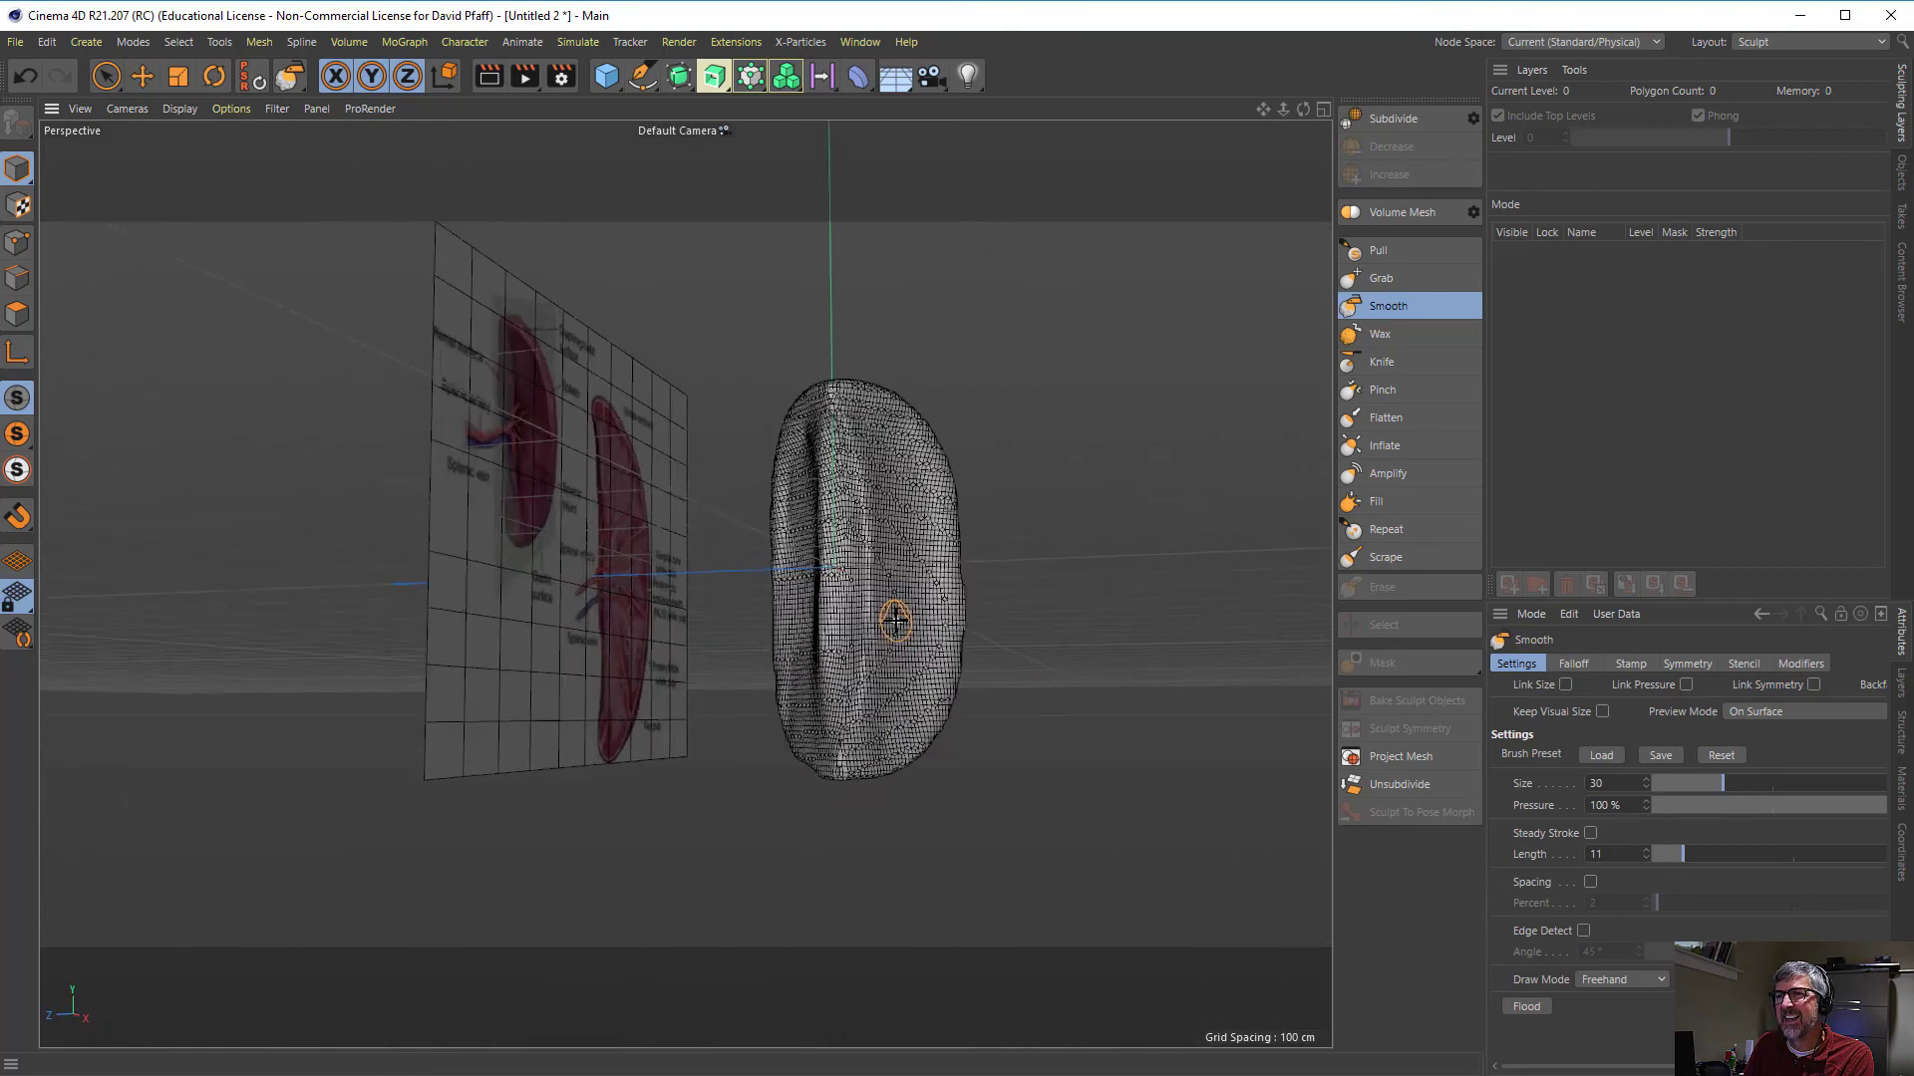
{"action": "left_click_drag", "start_coordinate": [876, 603], "coordinate": [678, 609], "text": "alt"}
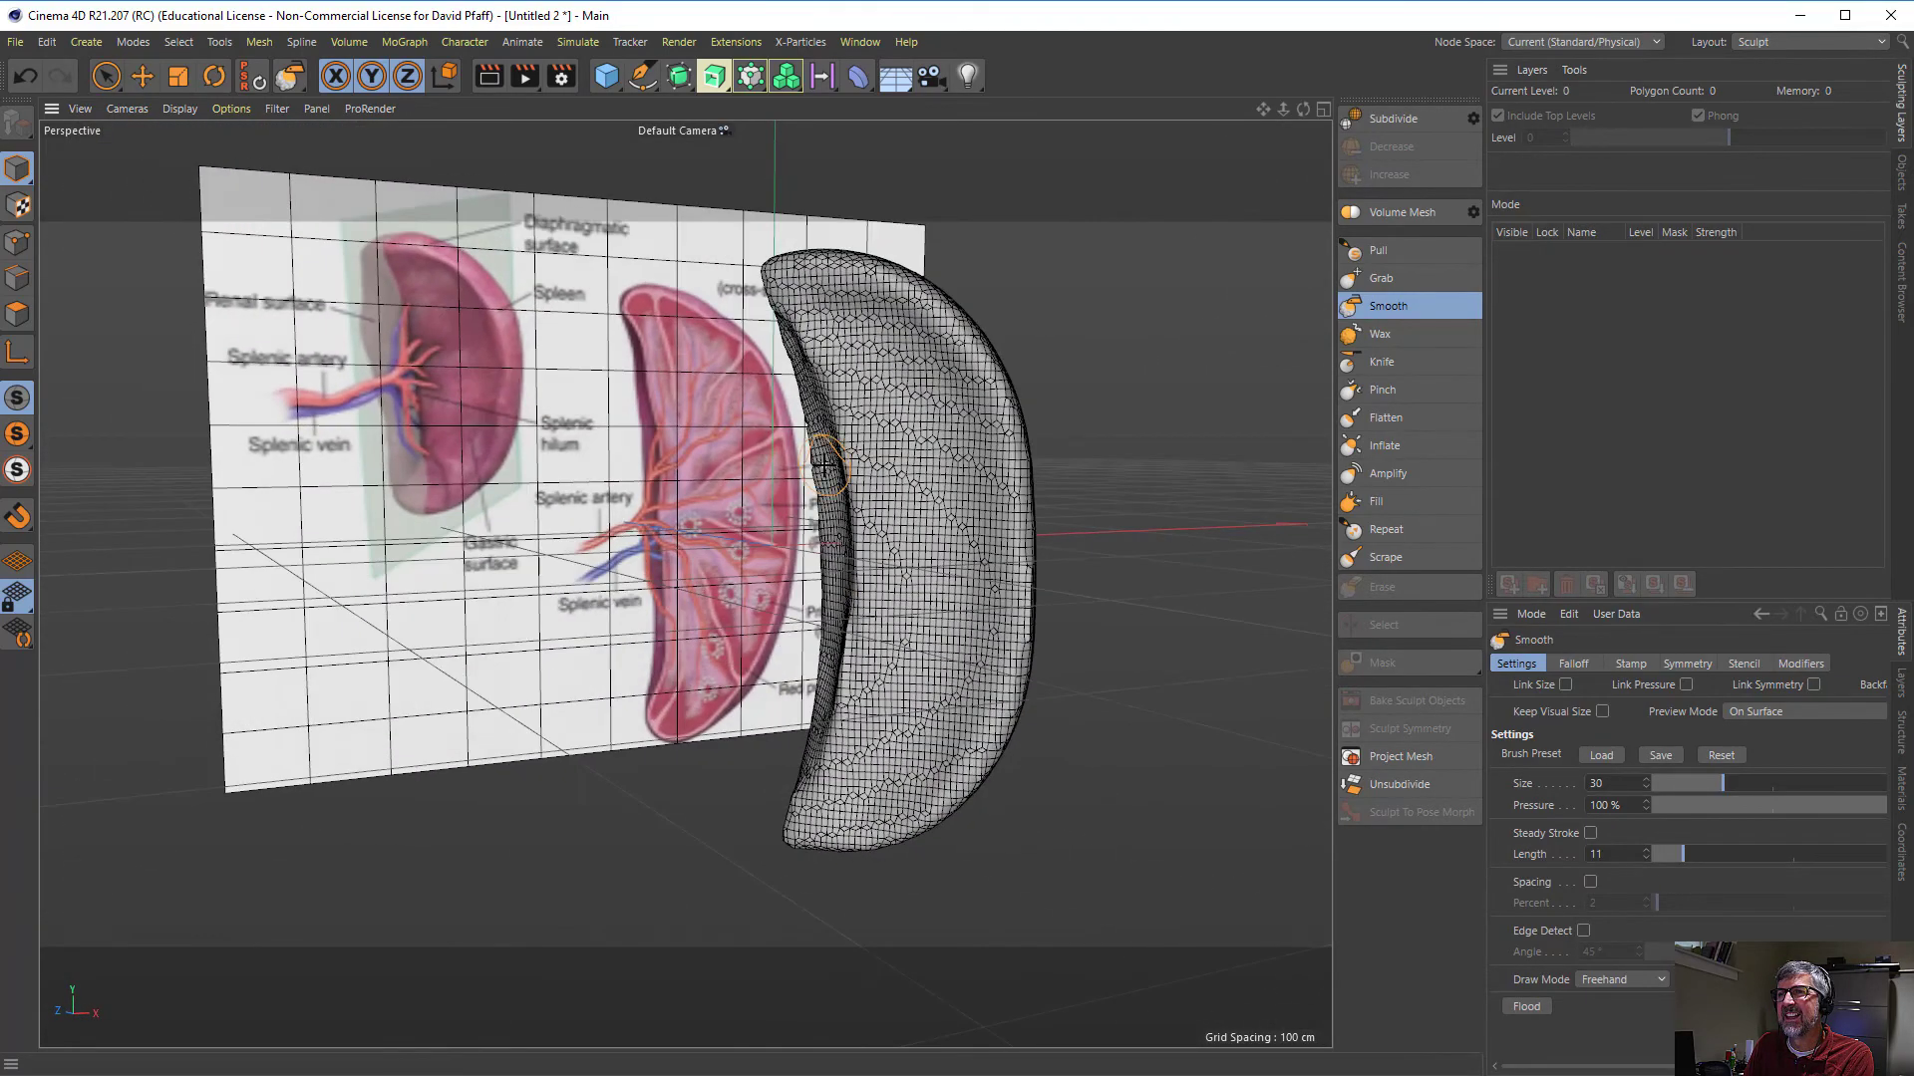
{"action": "left_click_drag", "start_coordinate": [887, 475], "coordinate": [774, 516], "text": "alt"}
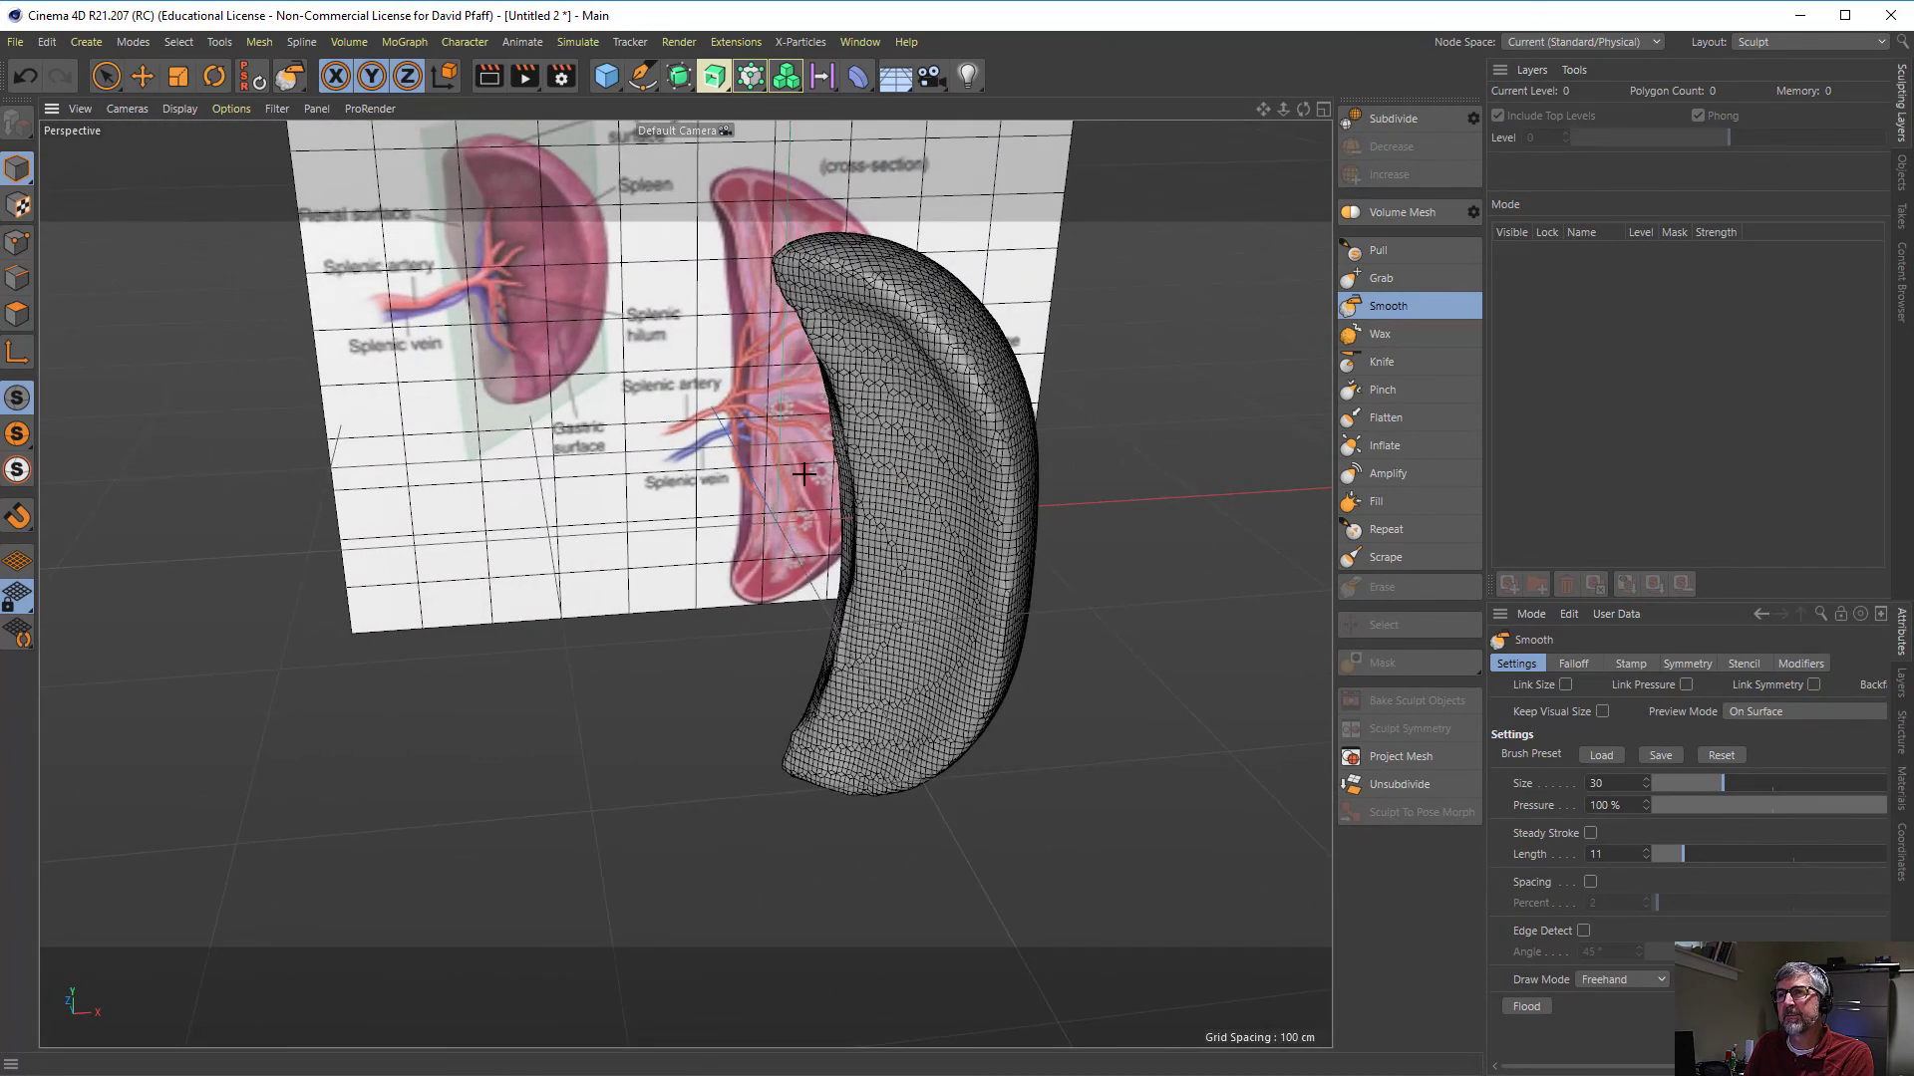